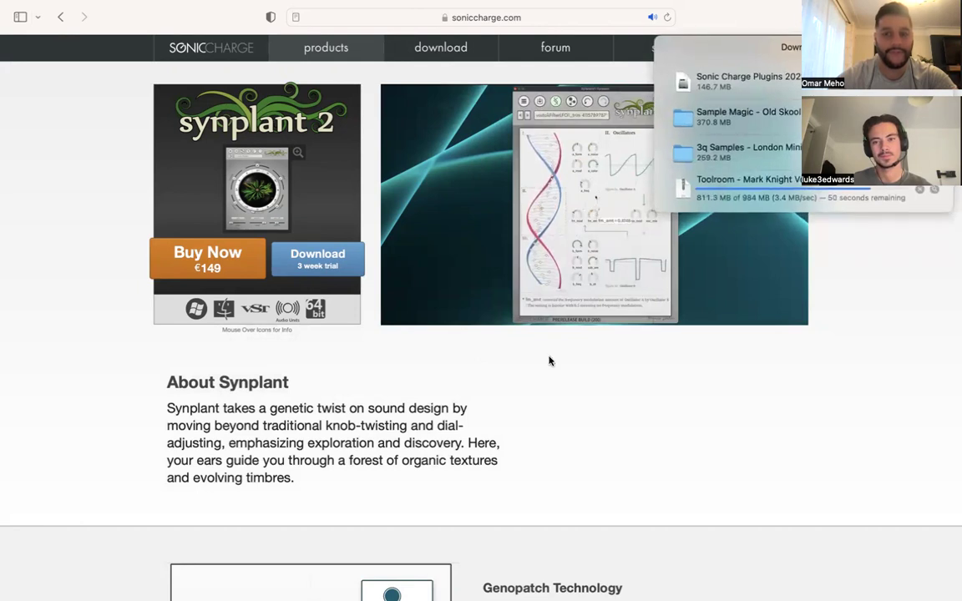
Pause the "What's new in Synplant 2" video and look over the top of the Synplant product page.
{"action": "key", "text": "super+l"}
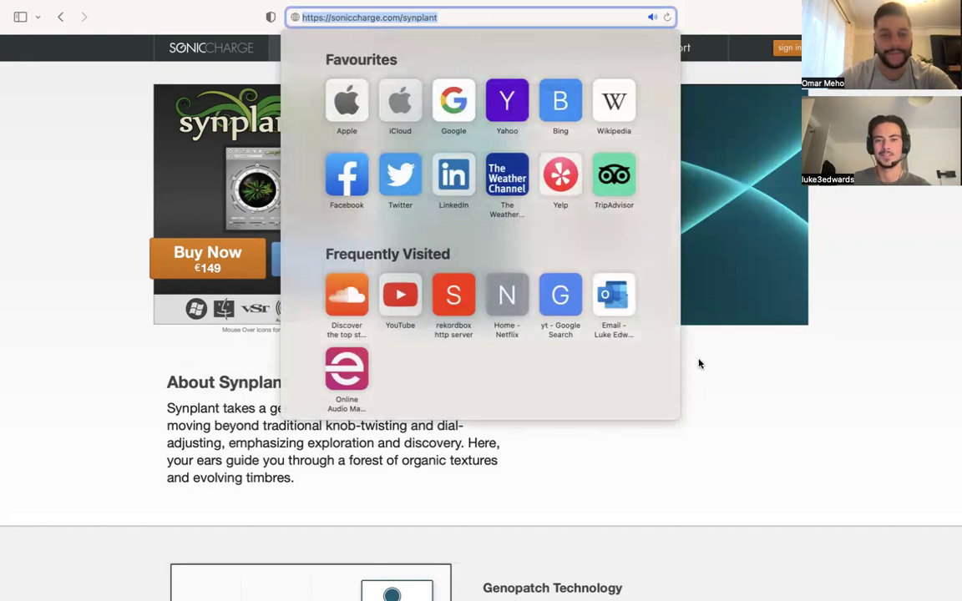
{"action": "key", "text": "Escape"}
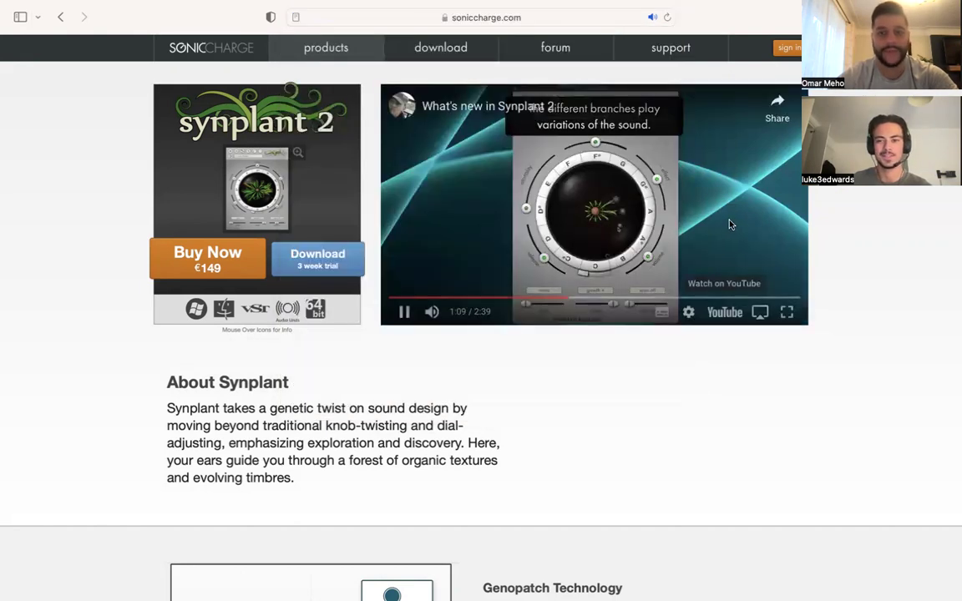
{"action": "left_click", "coordinate": [592, 234]}
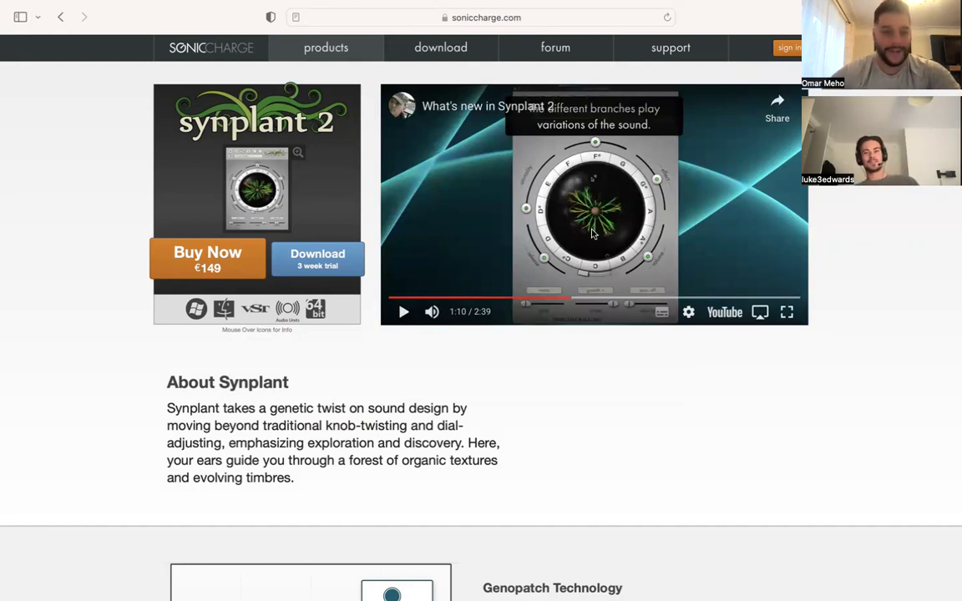
{"action": "scroll", "coordinate": [391, 401], "scroll_direction": "down", "scroll_amount": 1}
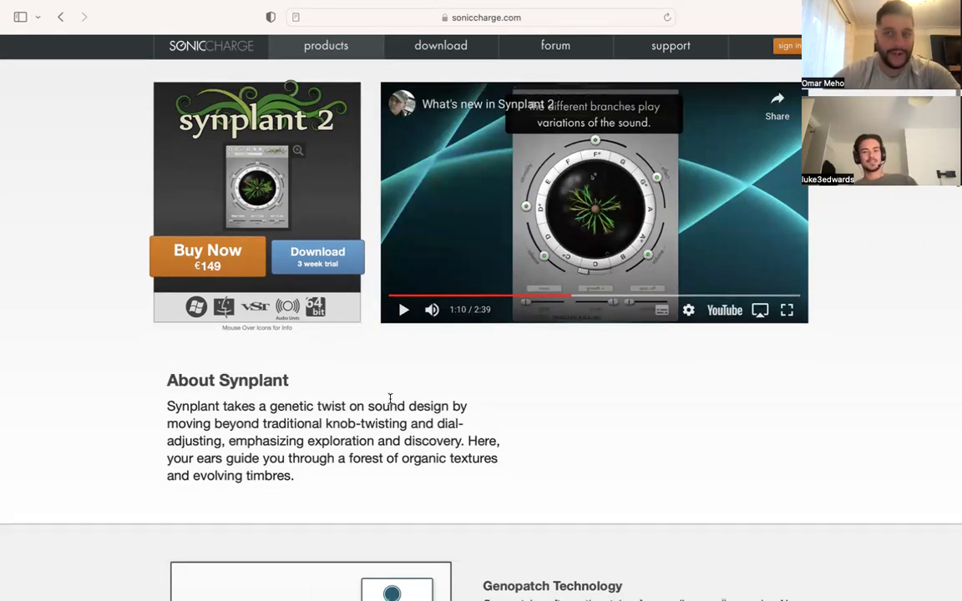
{"action": "scroll", "coordinate": [390, 399], "scroll_direction": "down", "scroll_amount": 2}
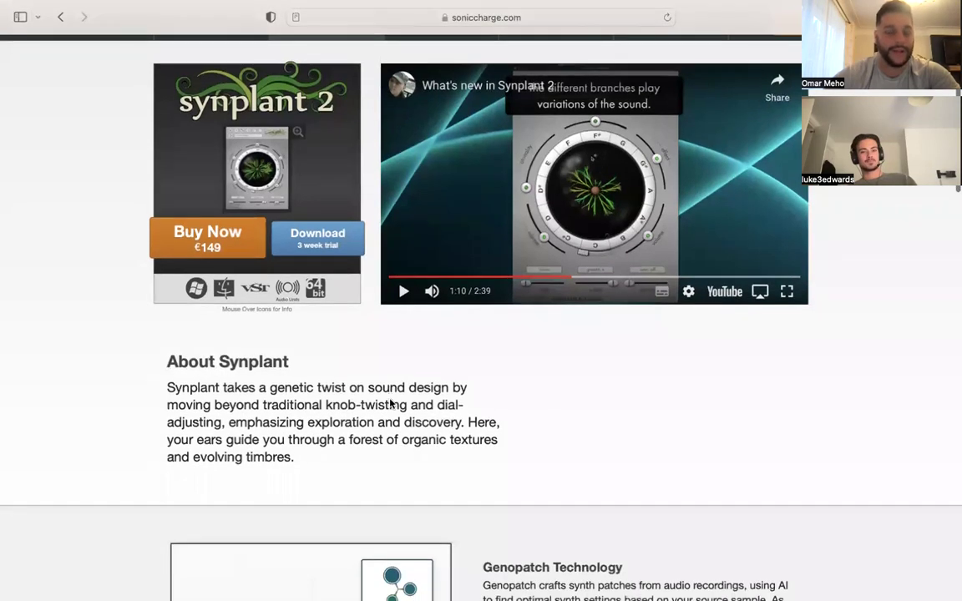
{"action": "scroll", "coordinate": [390, 403], "scroll_direction": "down", "scroll_amount": 2}
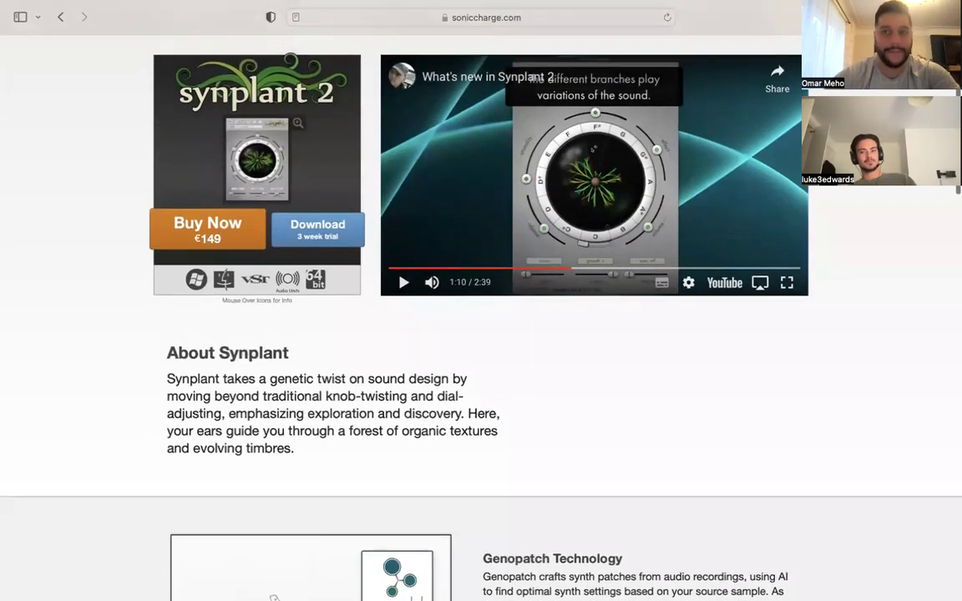
{"action": "scroll", "coordinate": [390, 403], "scroll_direction": "up", "scroll_amount": 3}
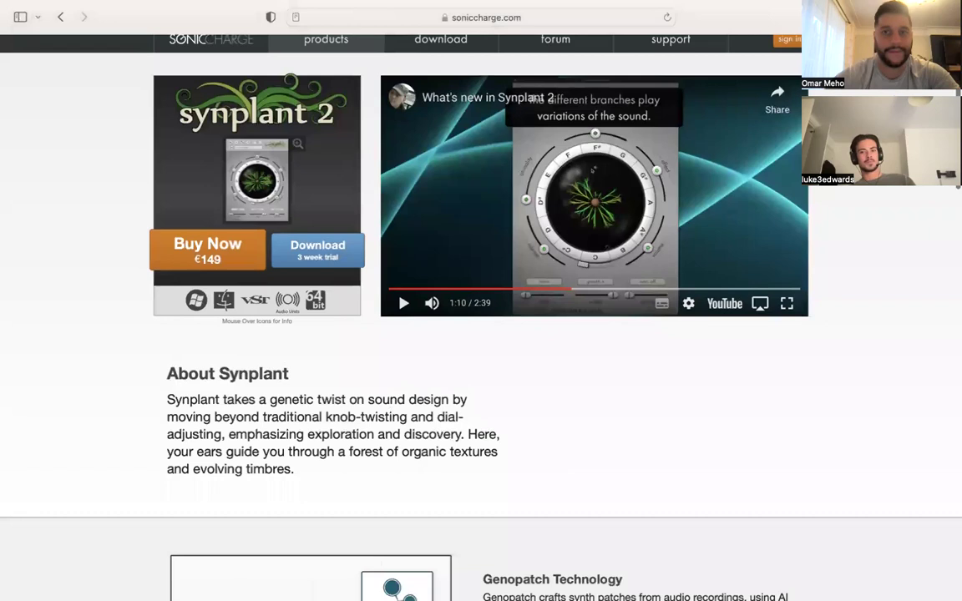
{"action": "scroll", "coordinate": [433, 275], "scroll_direction": "up", "scroll_amount": 1}
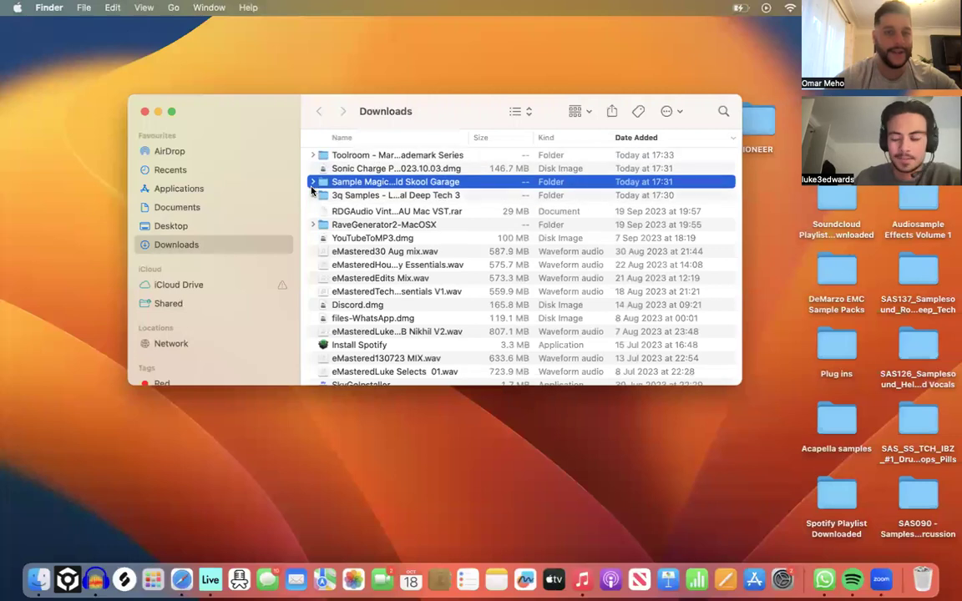
Move the disk image Sonic Charge Plugins 2023.10.03.dmg from the Downloads folder to the trash.
{"action": "left_click", "coordinate": [361, 199]}
{"action": "key", "text": "Return"}
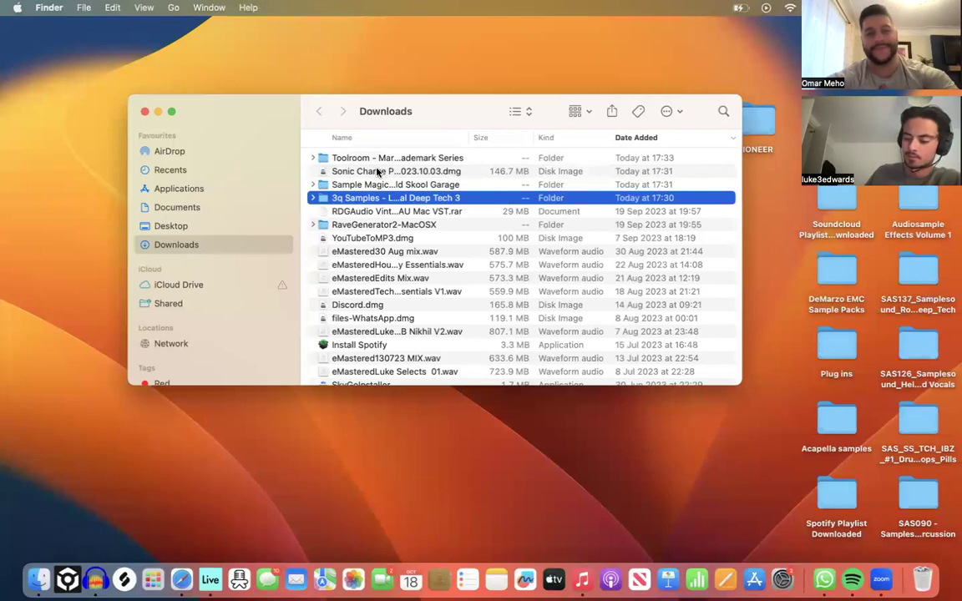
{"action": "left_click", "coordinate": [378, 172]}
{"action": "key", "text": "Return"}
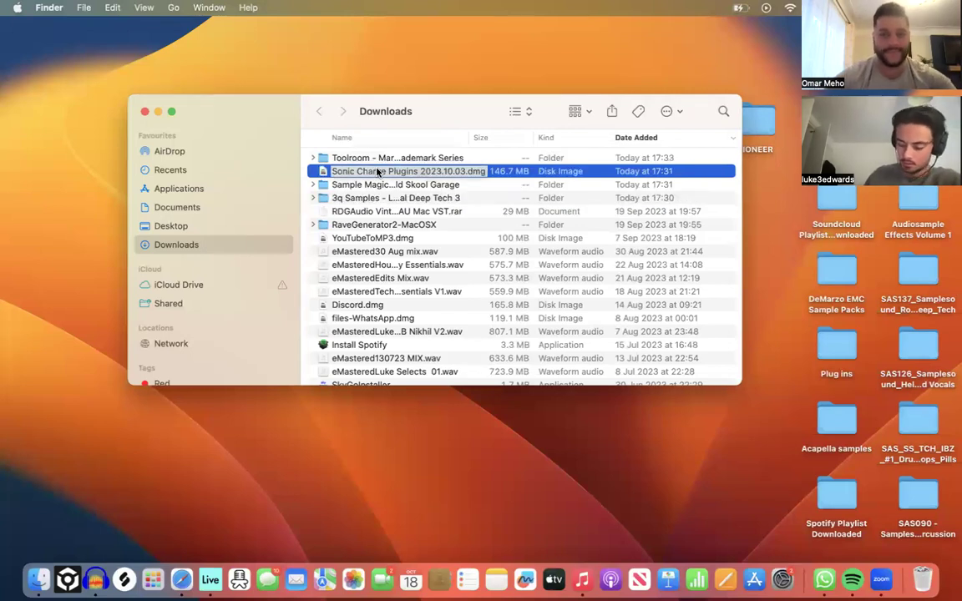
{"action": "key", "text": "super+BackSpace"}
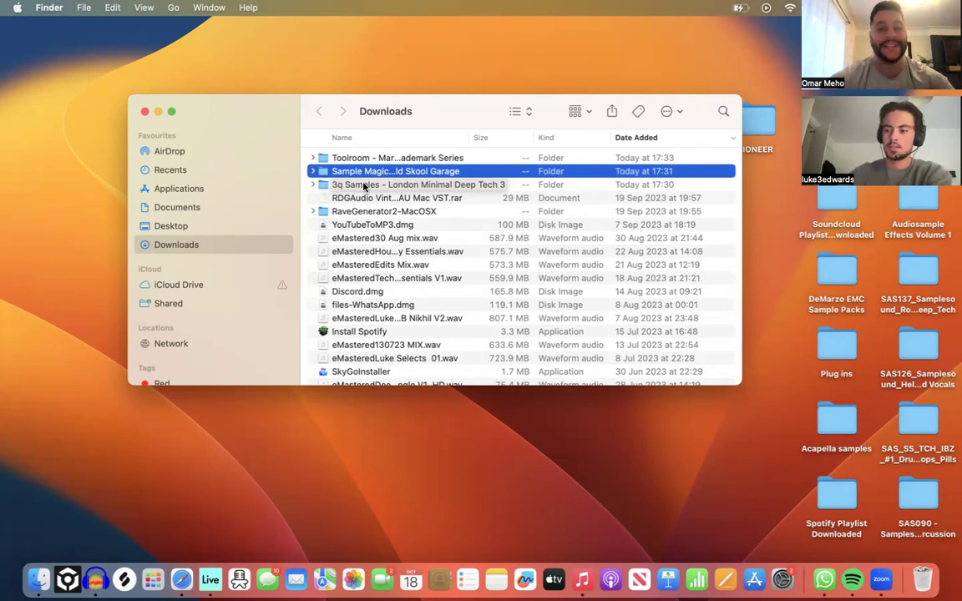
Select the Toolroom, Sample Magic and 3q Samples folders together in Downloads, and switch to Ableton Live.
{"action": "left_click", "coordinate": [364, 186]}
{"action": "left_click", "coordinate": [388, 159], "text": "shift"}
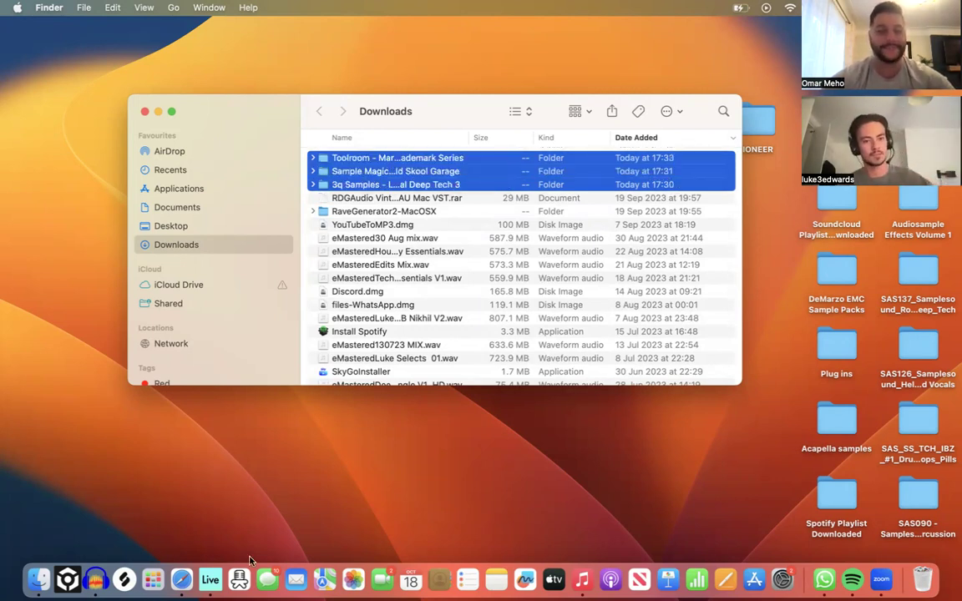
{"action": "left_click", "coordinate": [212, 580]}
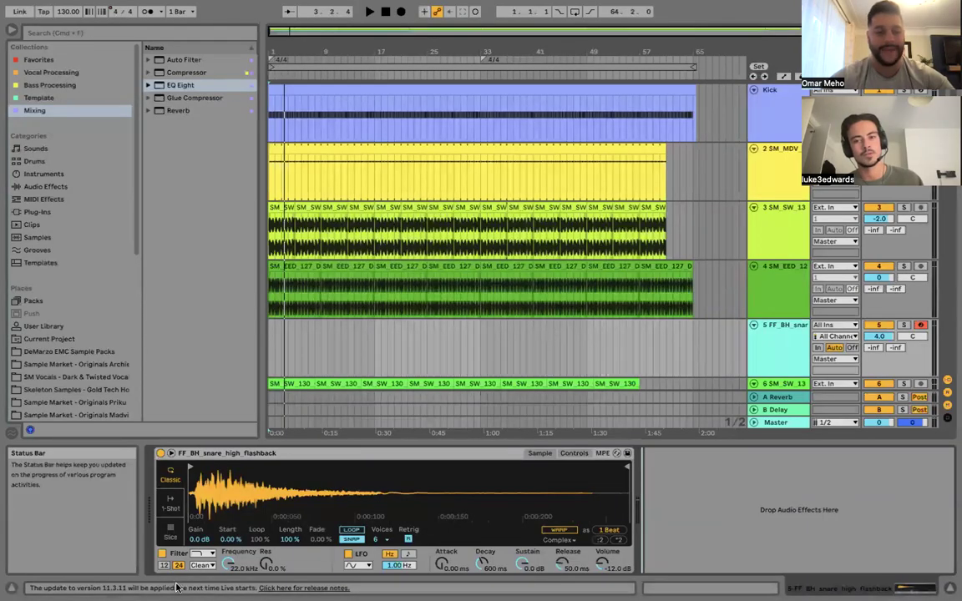
{"action": "key", "text": "super+Tab"}
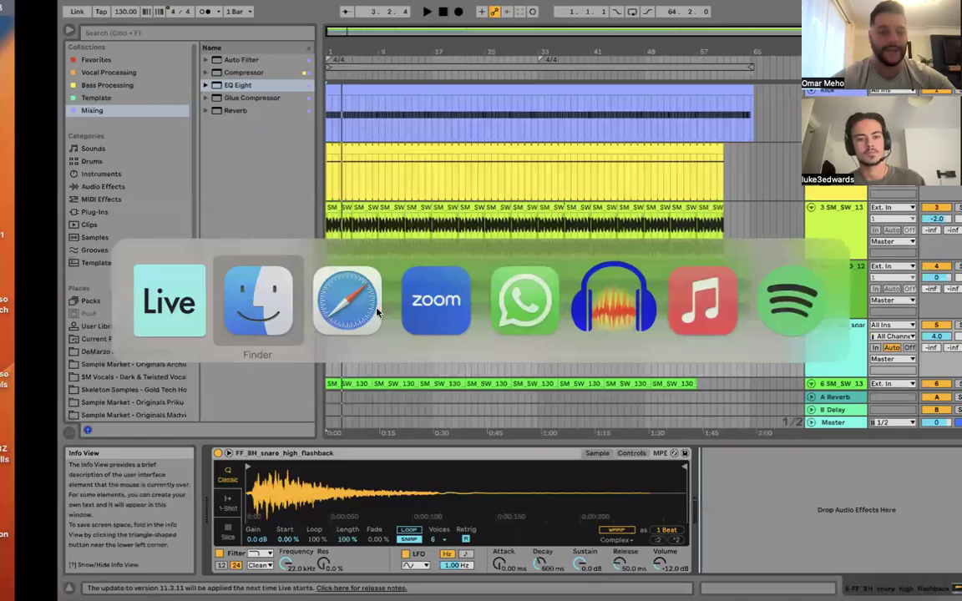
{"action": "key", "text": "super"}
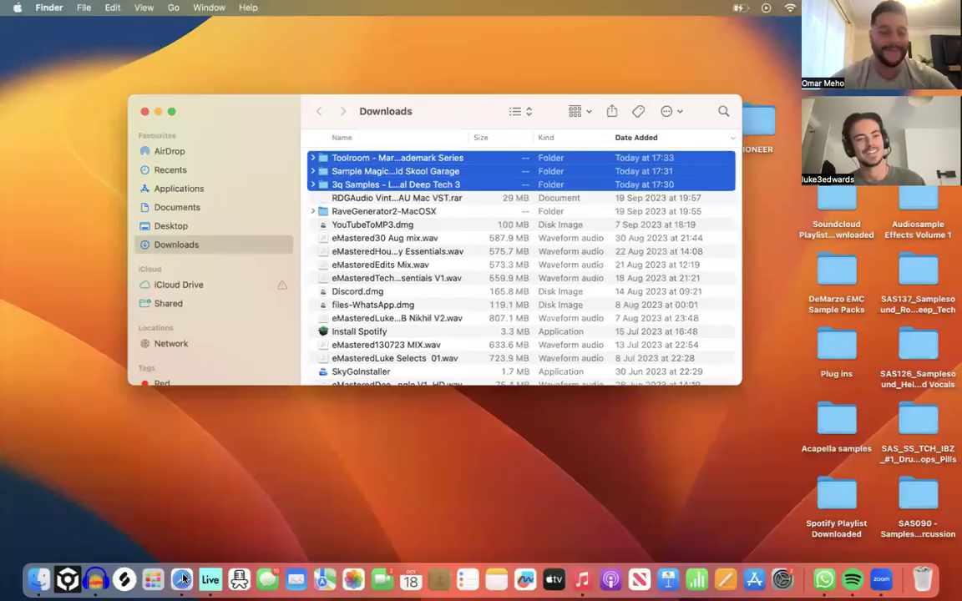
{"action": "key", "text": "super+Tab"}
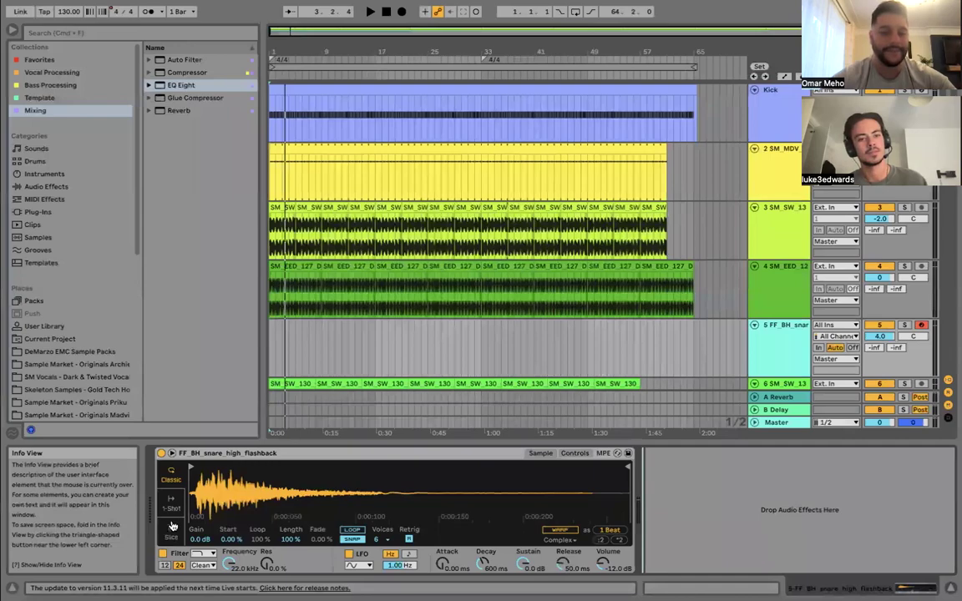
{"action": "key", "text": "ctrl+Left"}
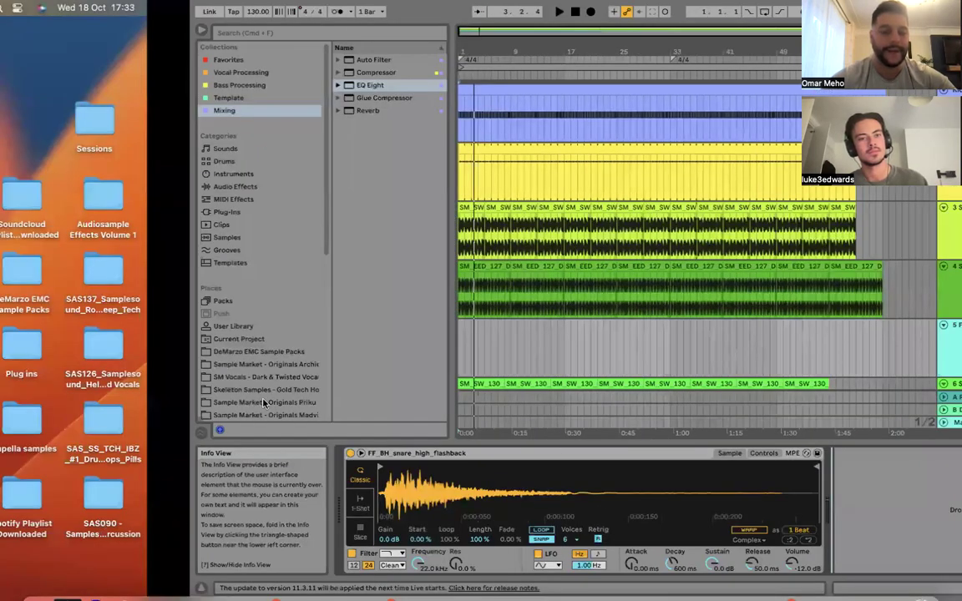
{"action": "key", "text": "super+Tab"}
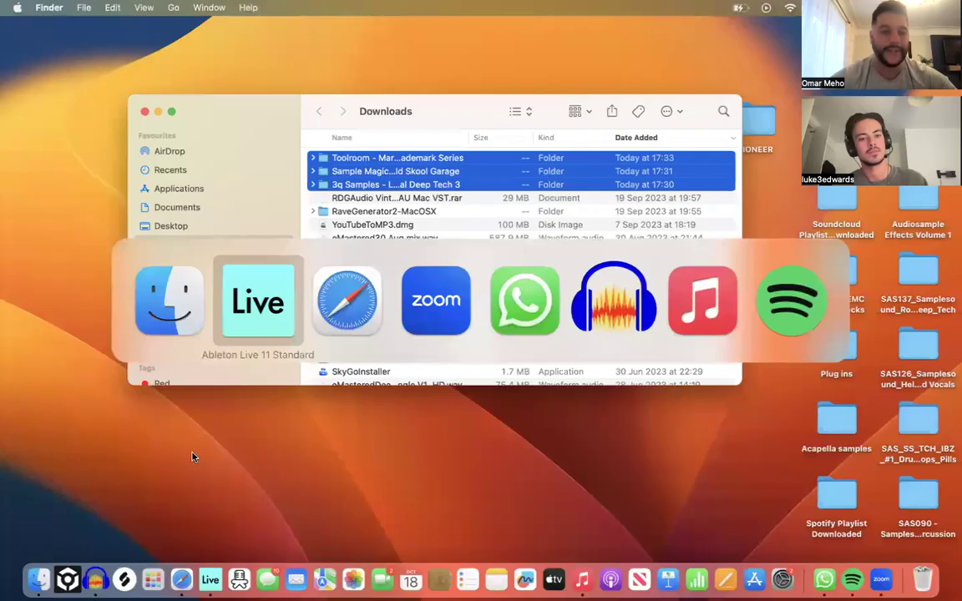
Switch to Safari and search the web for "melodics".
{"action": "left_click", "coordinate": [182, 579]}
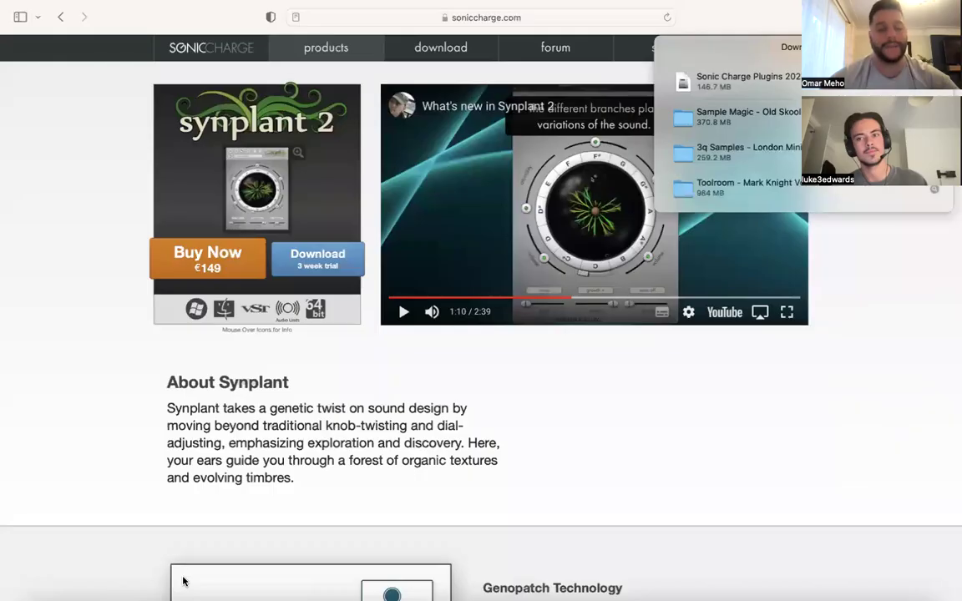
{"action": "left_click", "coordinate": [465, 18]}
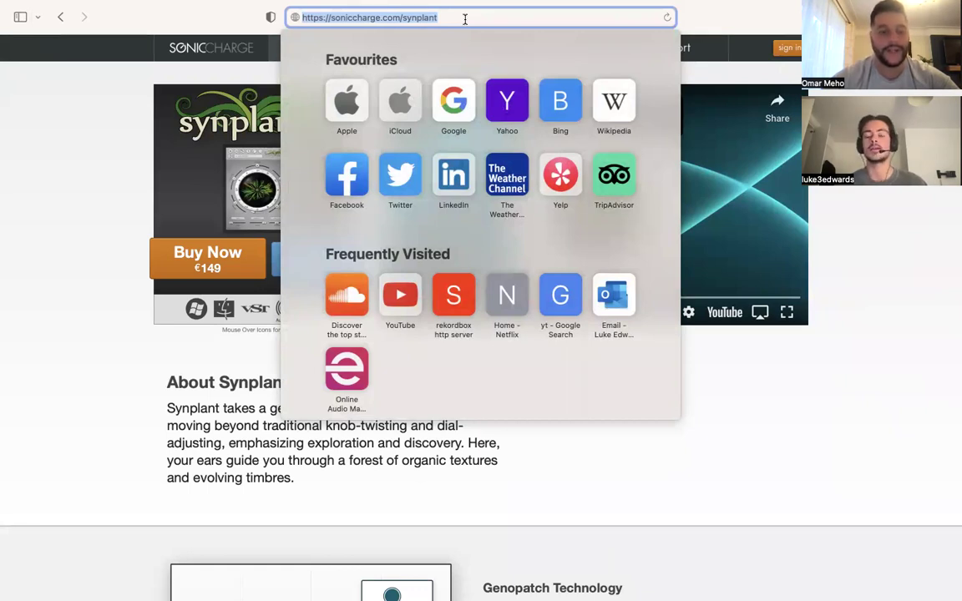
{"action": "type", "text": "m"}
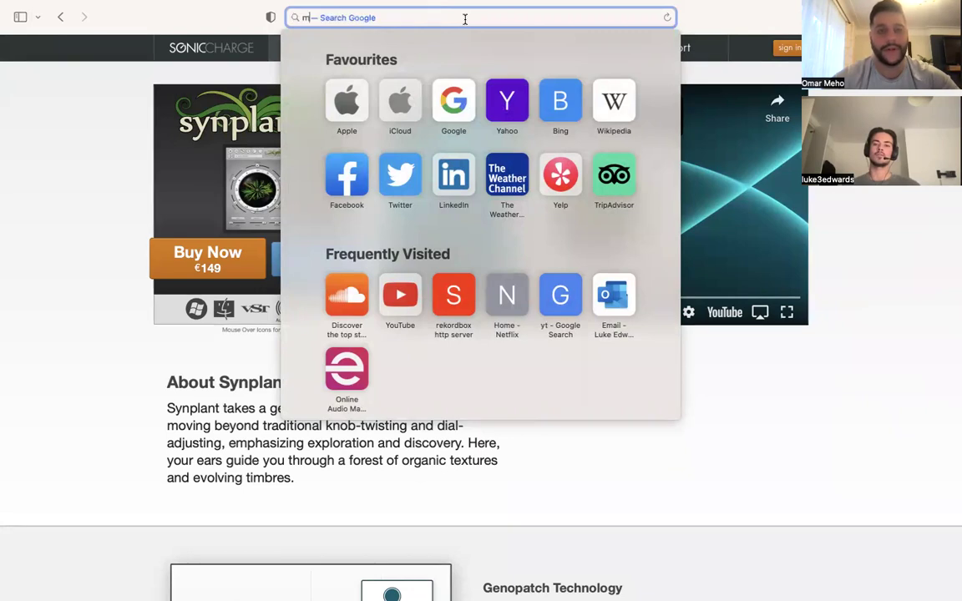
{"action": "type", "text": "eold"}
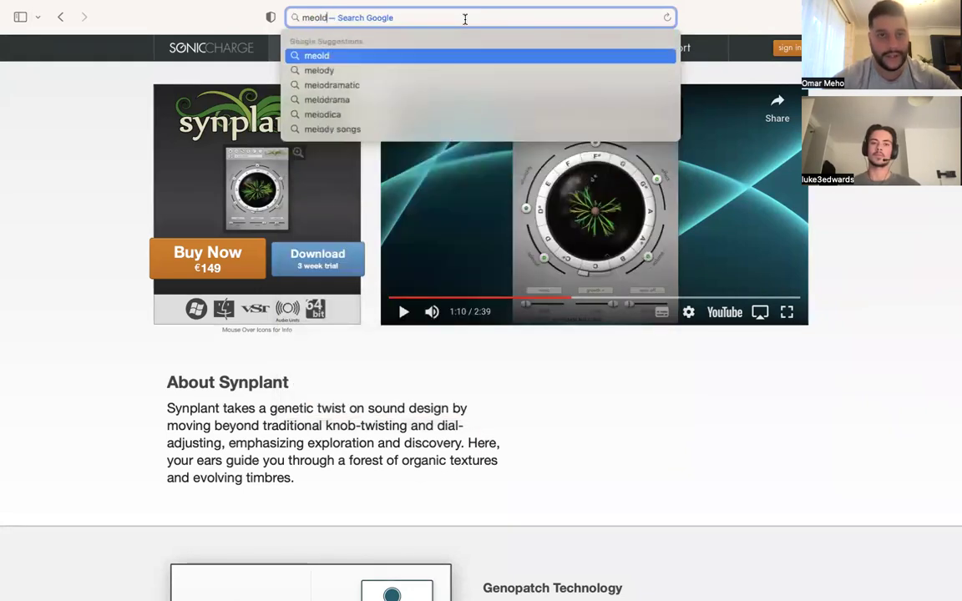
{"action": "type", "text": "ics"}
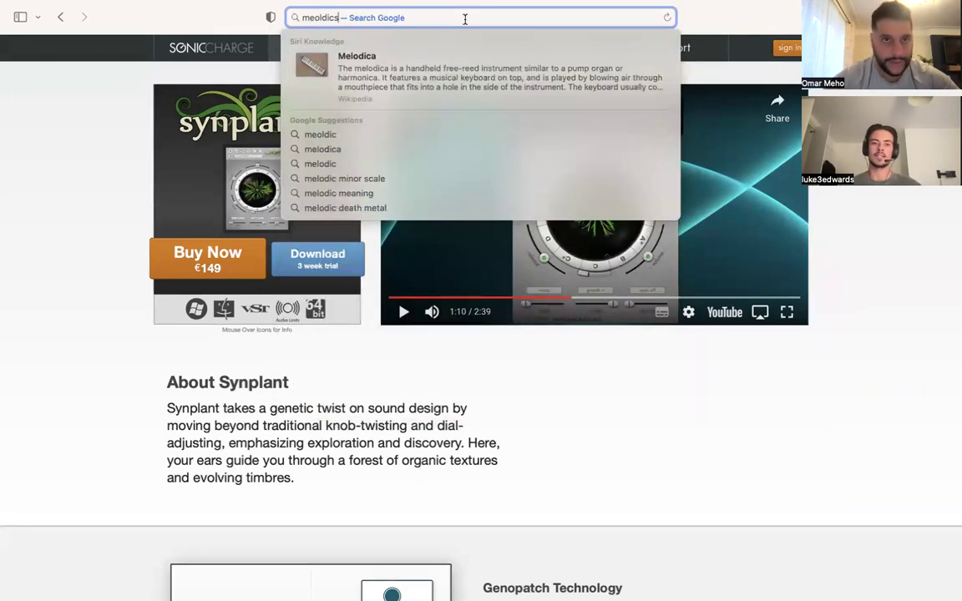
{"action": "key", "text": "BackSpace"}
{"action": "key", "text": "BackSpace"}
{"action": "key", "text": "BackSpace"}
{"action": "key", "text": "BackSpace"}
{"action": "key", "text": "BackSpace"}
{"action": "key", "text": "BackSpace"}
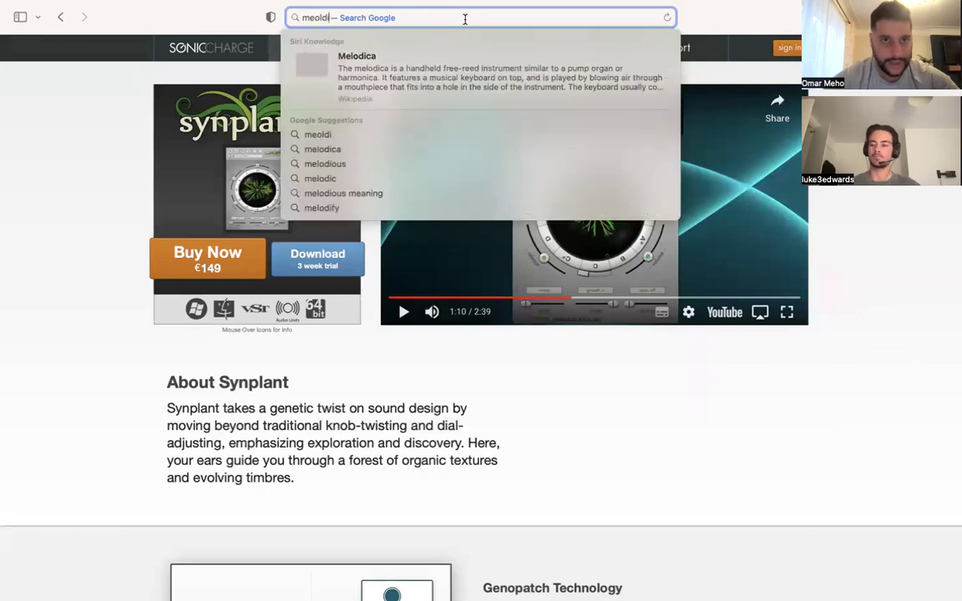
{"action": "key", "text": "BackSpace"}
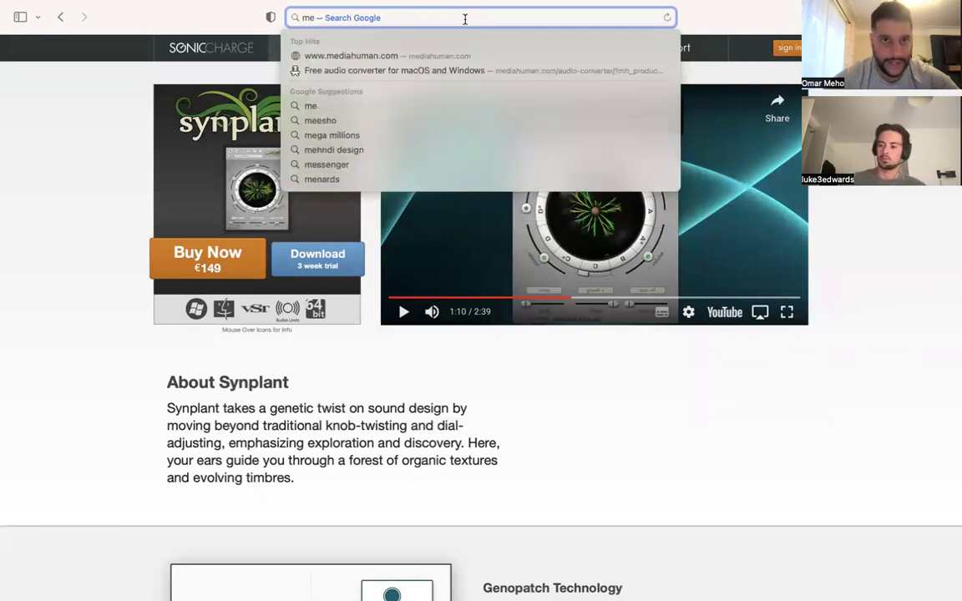
{"action": "type", "text": "lodics"}
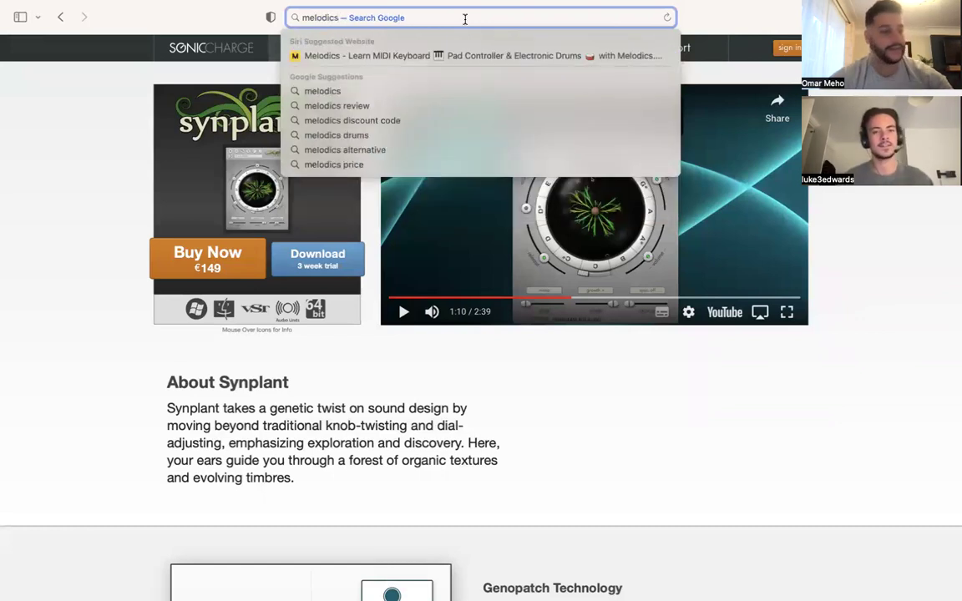
{"action": "key", "text": "Escape"}
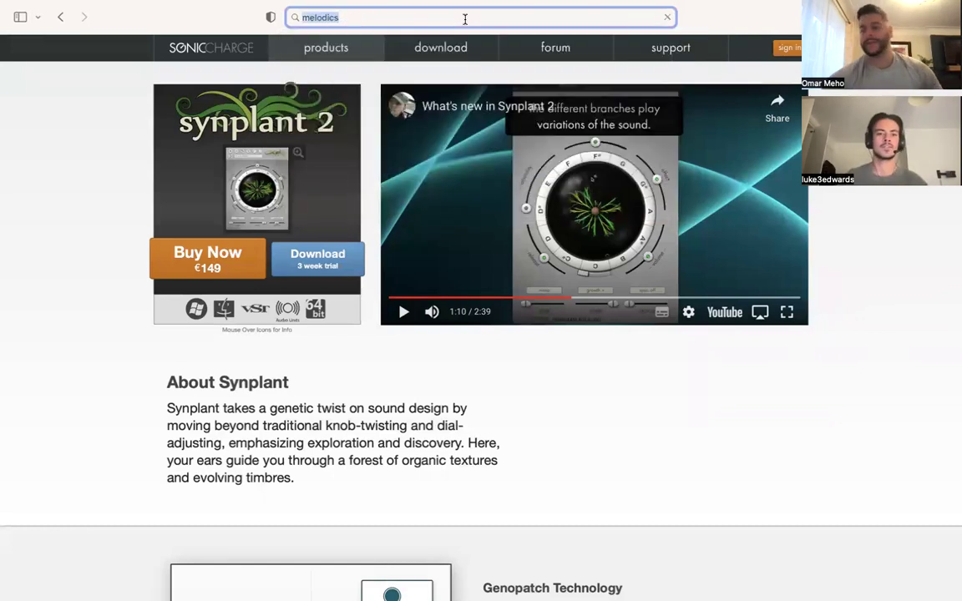
{"action": "key", "text": "Return"}
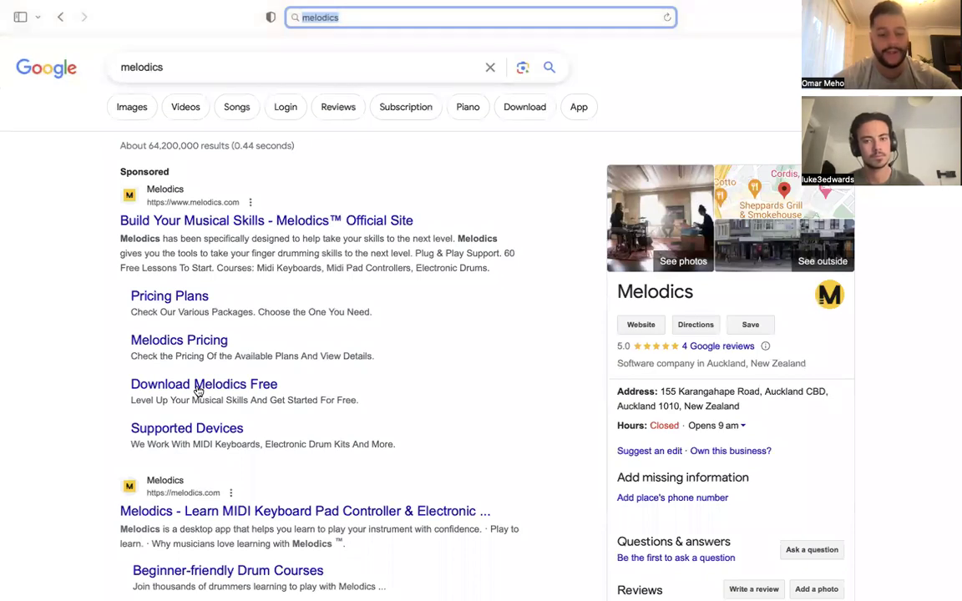
Open the Download Melodics Free result and continue to the free account sign-up page.
{"action": "left_click", "coordinate": [197, 390]}
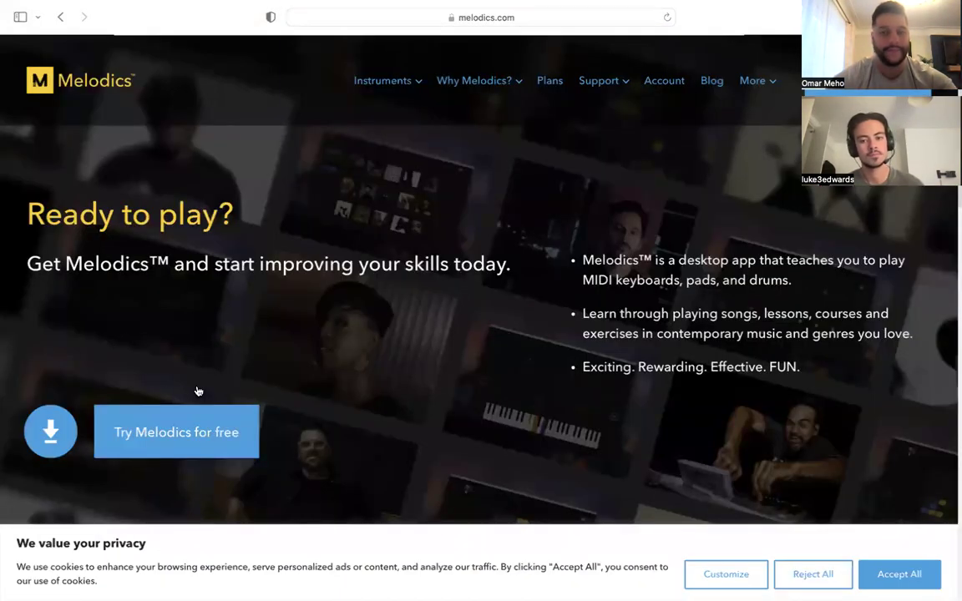
{"action": "left_click", "coordinate": [172, 441]}
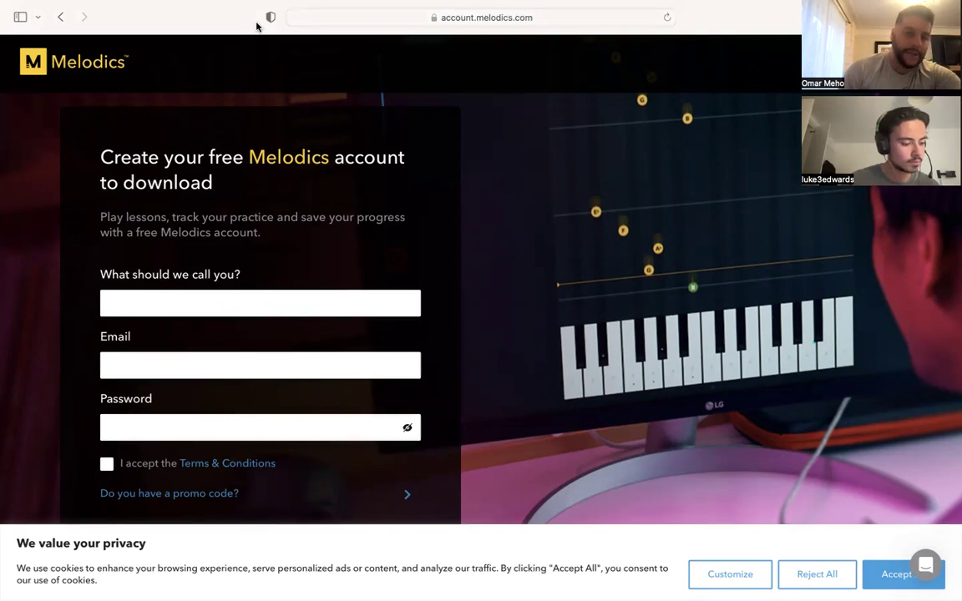
Leave the Melodics sign-up page and switch to the "130bpm groover" project in Ableton Live.
{"action": "mouse_move", "coordinate": [35, 6]}
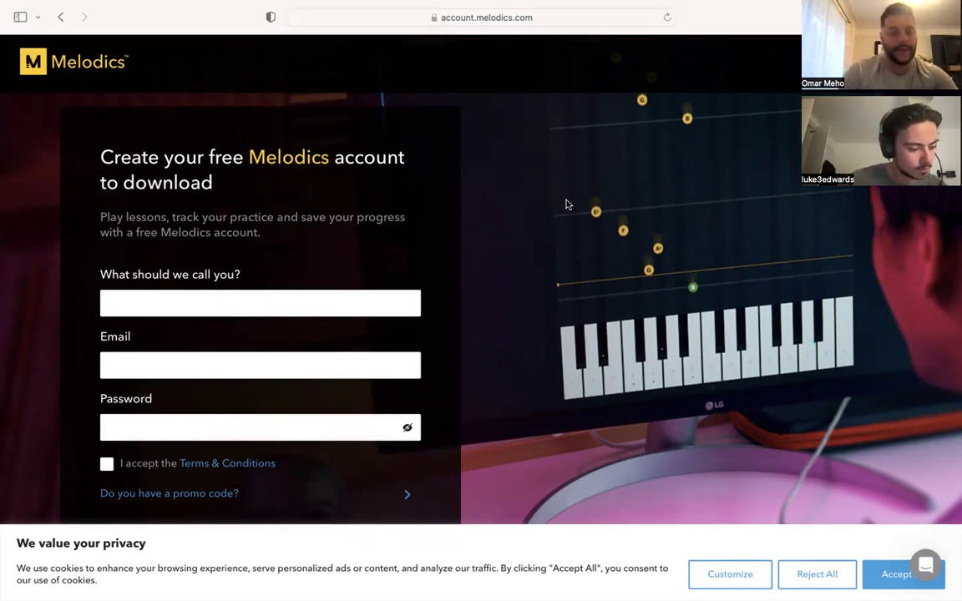
{"action": "key", "text": "ctrl+super+f"}
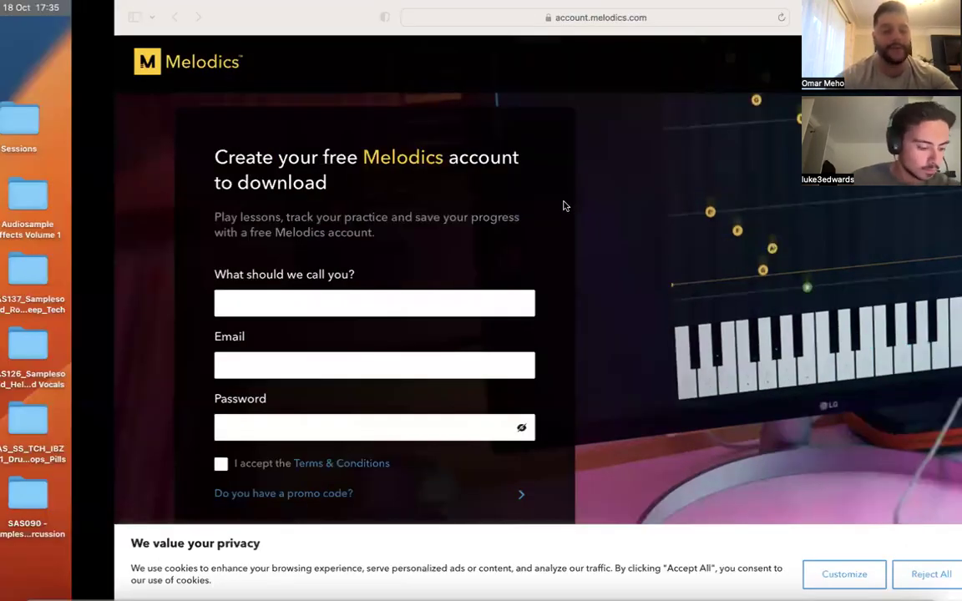
{"action": "key", "text": "ctrl+Left"}
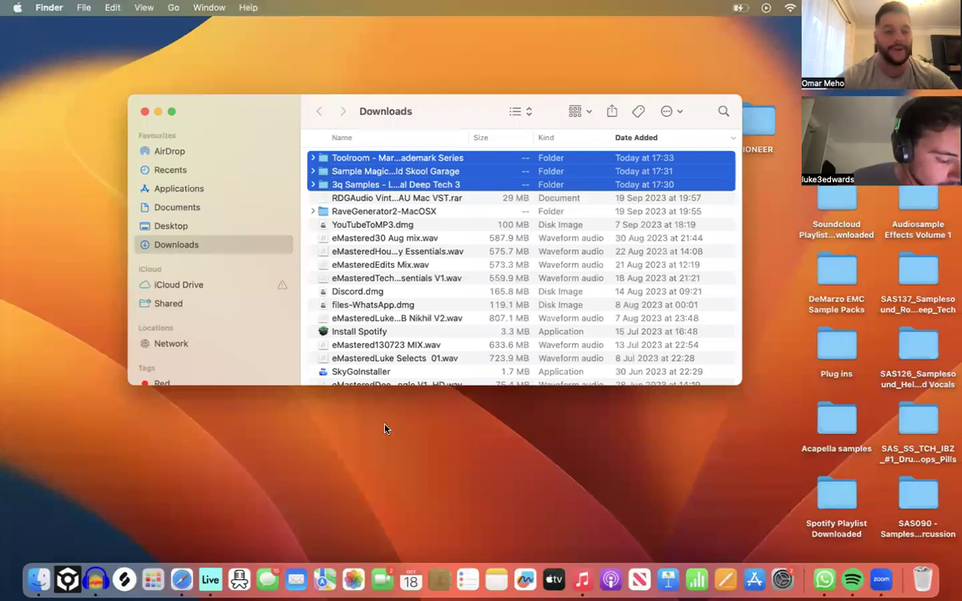
{"action": "left_click", "coordinate": [206, 579]}
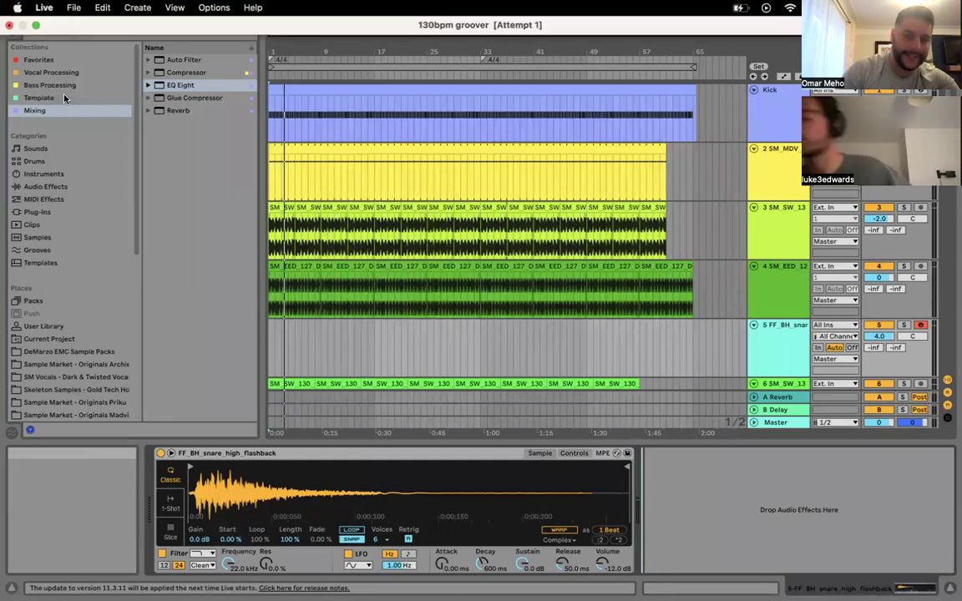
{"action": "left_click", "coordinate": [50, 10]}
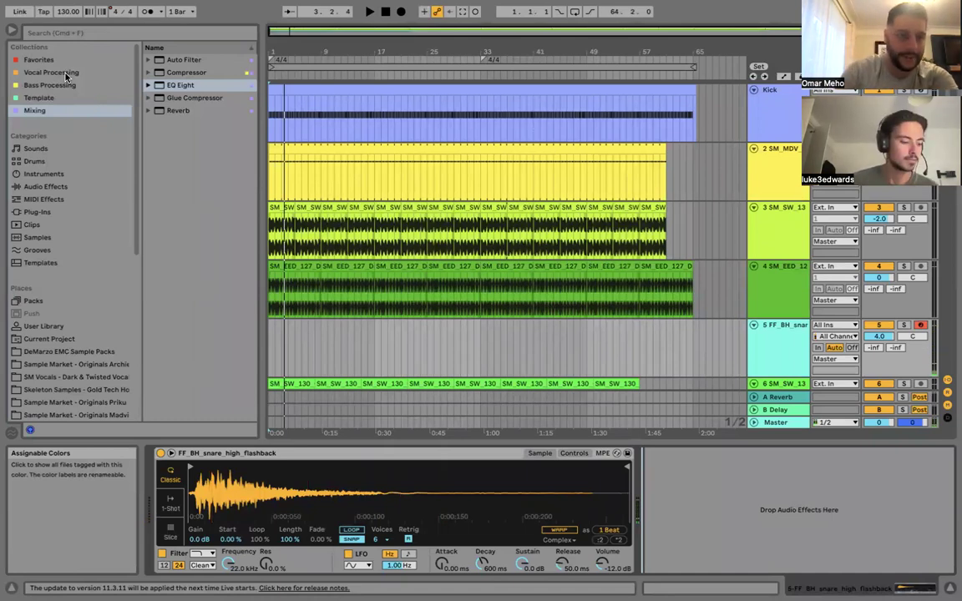
Start adding a folder to the browser's Places, go to Downloads and show its contents as an ungrouped list.
{"action": "left_click_drag", "start_coordinate": [136, 187], "coordinate": [123, 340]}
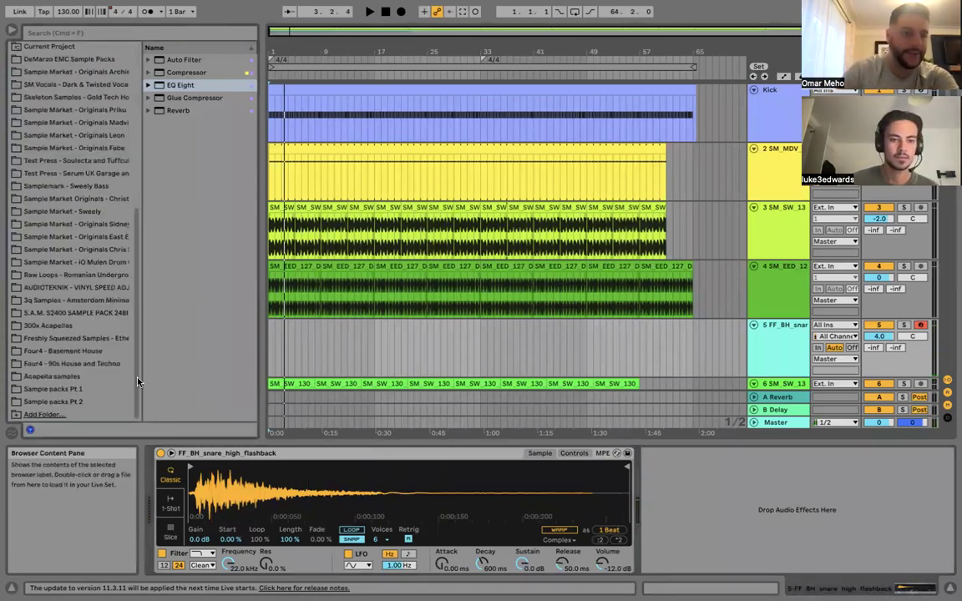
{"action": "left_click", "coordinate": [43, 415]}
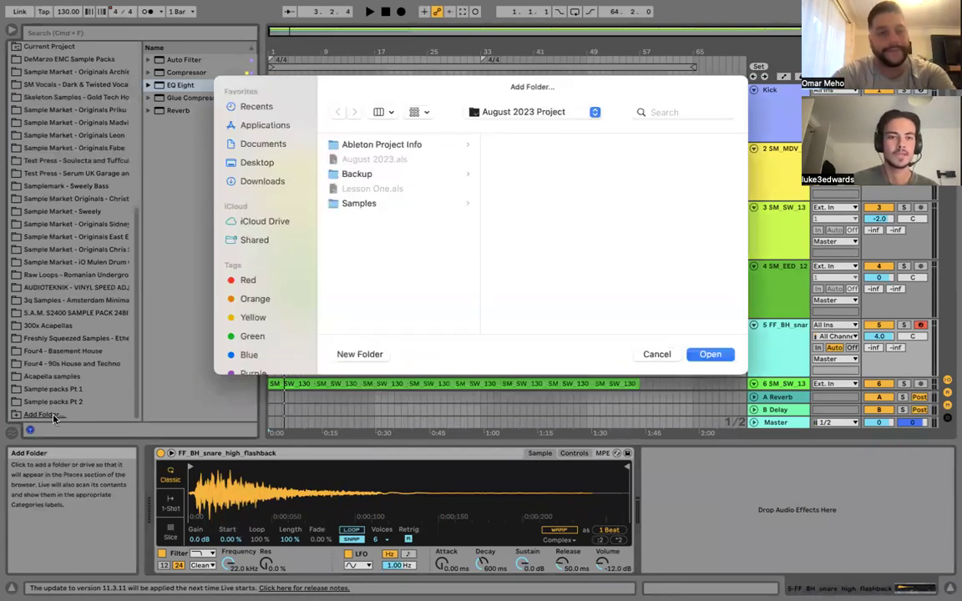
{"action": "left_click", "coordinate": [249, 181]}
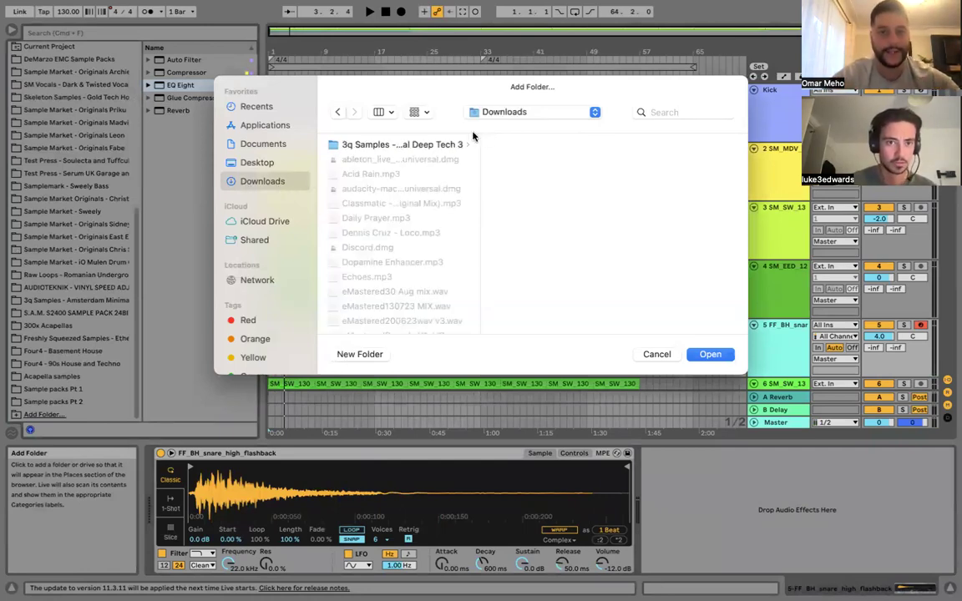
{"action": "left_click", "coordinate": [418, 112]}
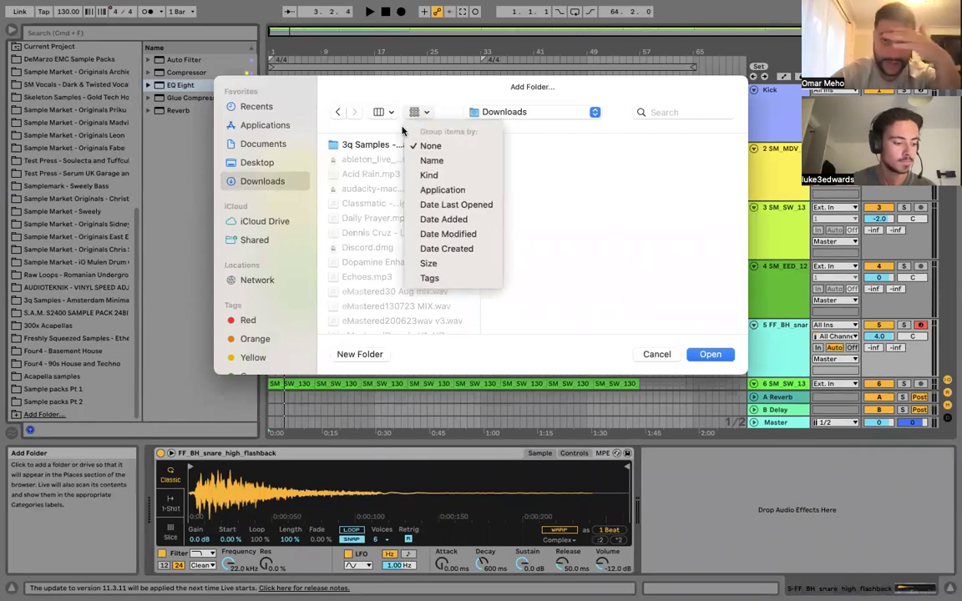
{"action": "left_click", "coordinate": [426, 146]}
{"action": "left_click", "coordinate": [383, 116]}
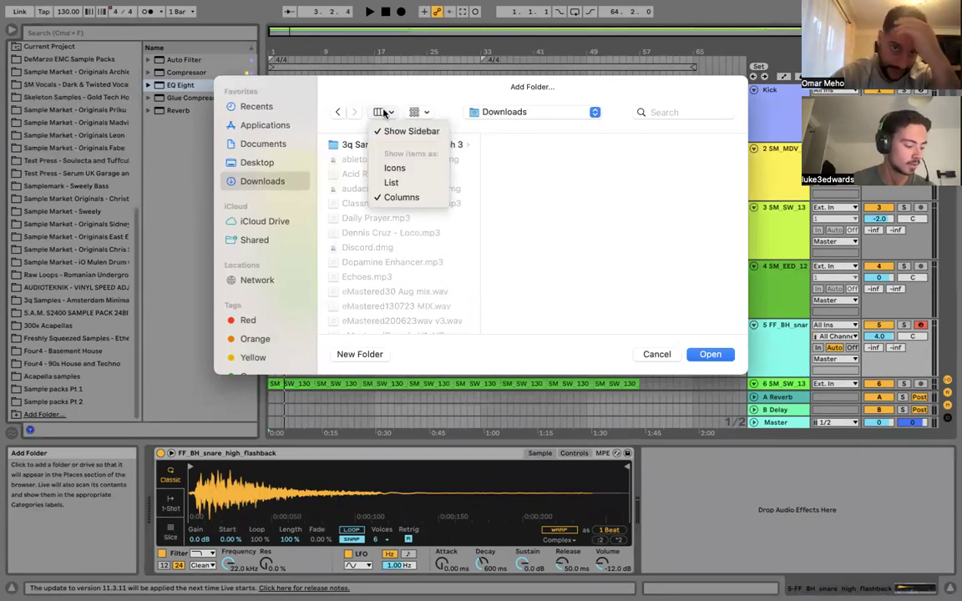
{"action": "left_click", "coordinate": [399, 182]}
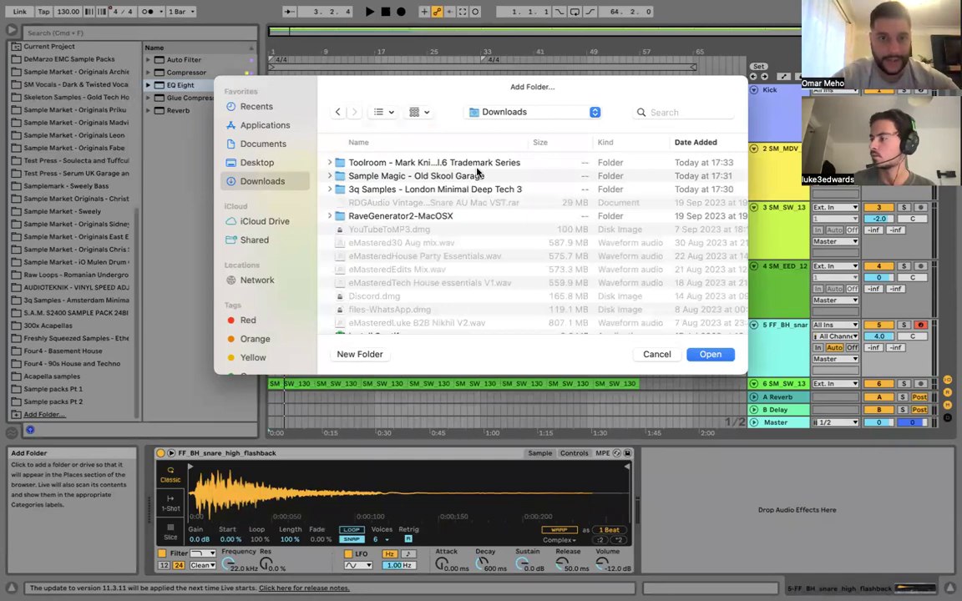
Add the Toolroom - Mark Knight Vol.6 folder to Places and move it above DeMarzo EMC Sample Packs.
{"action": "left_click", "coordinate": [465, 189]}
{"action": "left_click", "coordinate": [478, 163]}
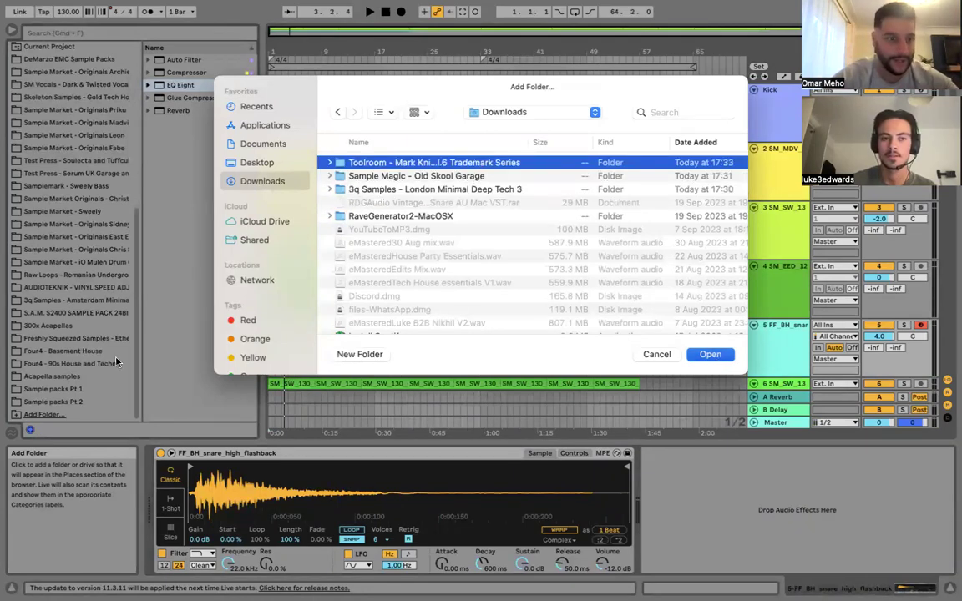
{"action": "key", "text": "Escape"}
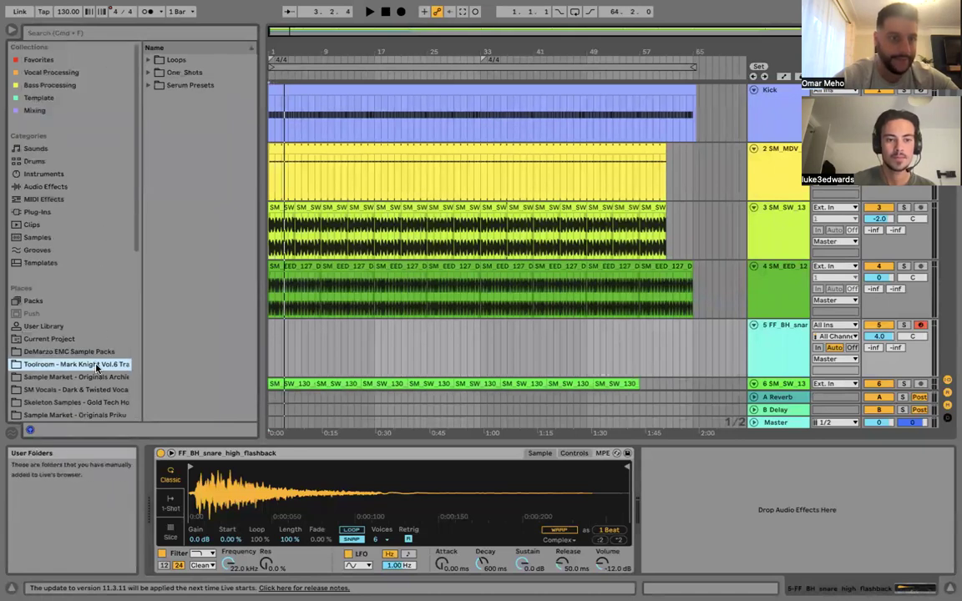
{"action": "left_click_drag", "start_coordinate": [97, 365], "coordinate": [99, 351]}
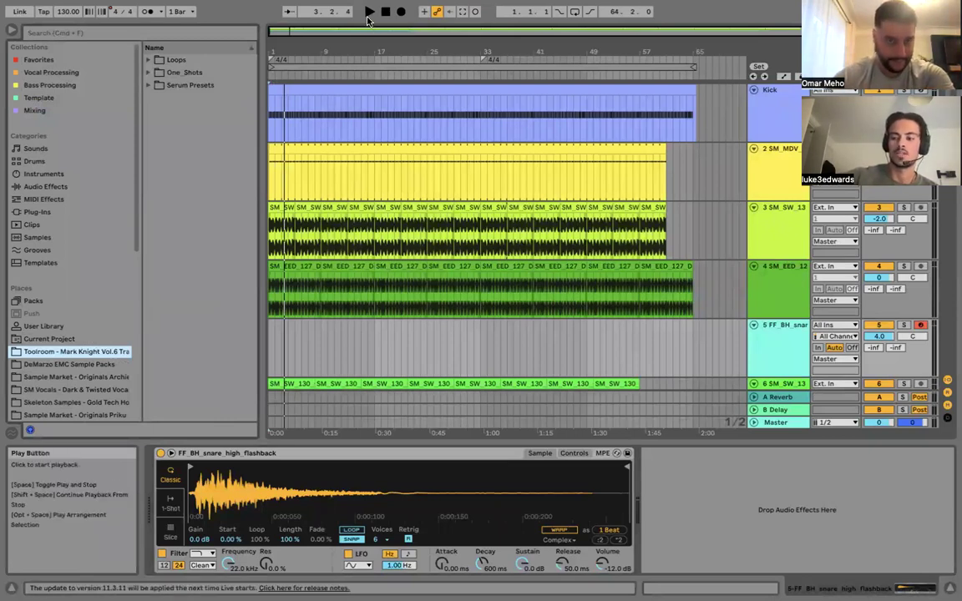
Set the insert marker near the start of track 2 and briefly play the arrangement from there.
{"action": "left_click", "coordinate": [270, 178]}
{"action": "left_click", "coordinate": [269, 178]}
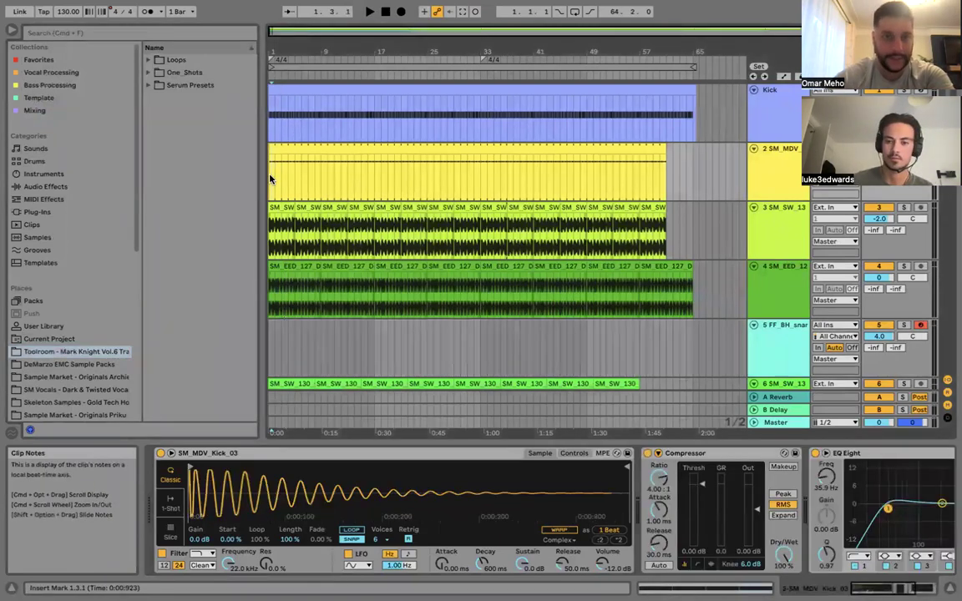
{"action": "key", "text": "space"}
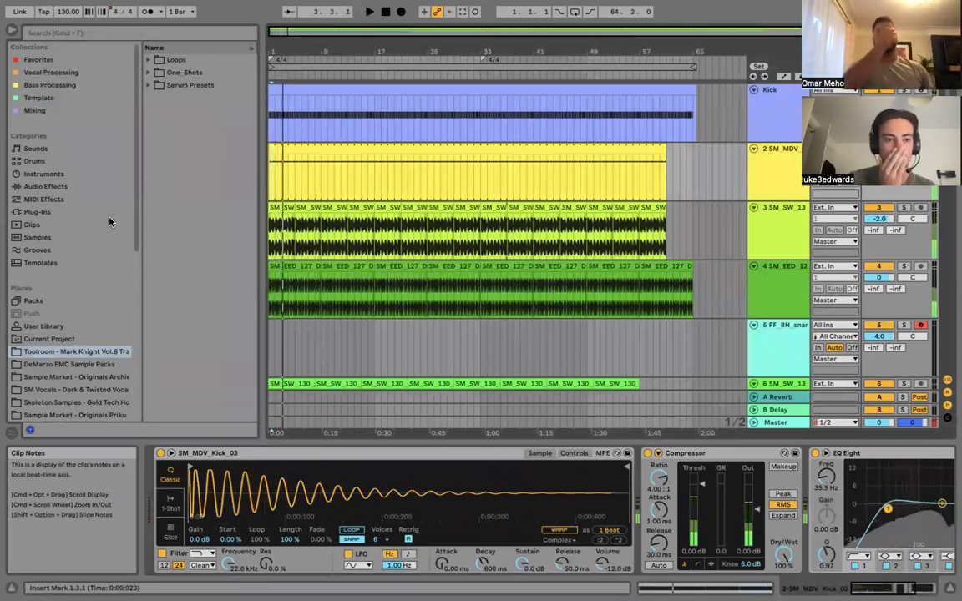
{"action": "key", "text": "space"}
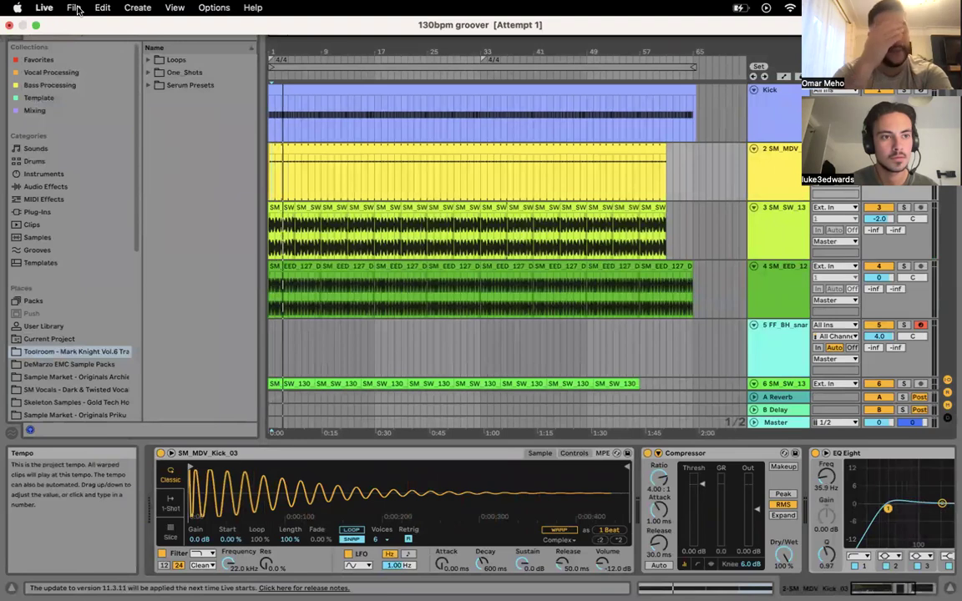
Set the audio output device to ZoomAudioDevice (2 In, 2 Out) in the audio preferences and close them.
{"action": "left_click", "coordinate": [74, 7]}
{"action": "key", "text": "Left"}
{"action": "key", "text": "Down"}
{"action": "key", "text": "Return"}
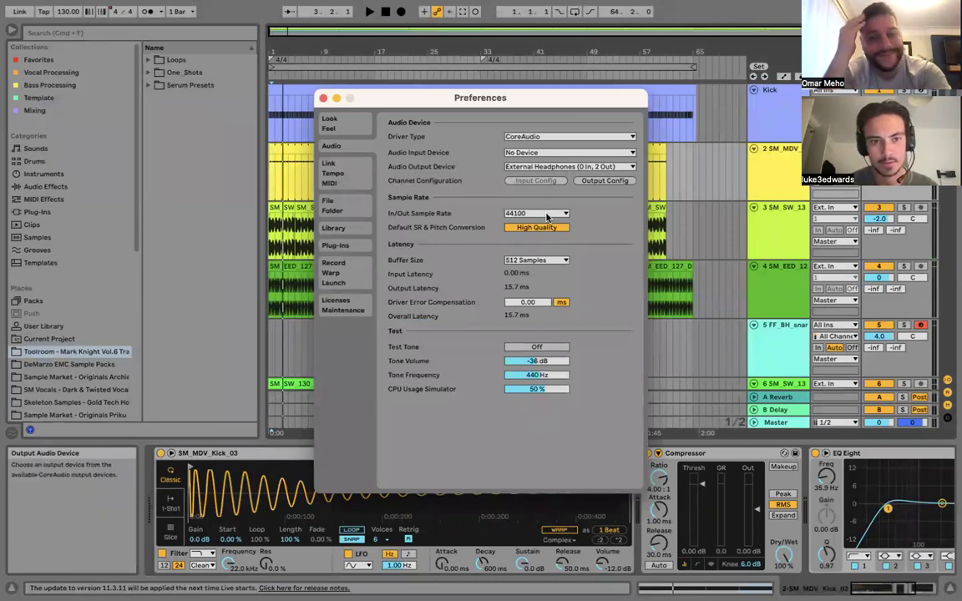
{"action": "left_click", "coordinate": [568, 166]}
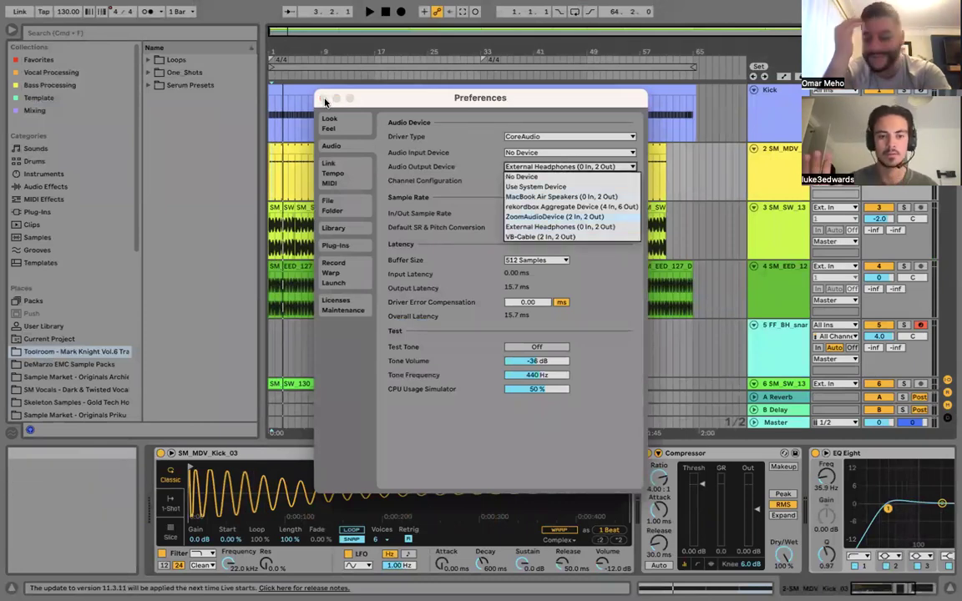
{"action": "key", "text": "Down"}
{"action": "key", "text": "Down"}
{"action": "key", "text": "Down"}
{"action": "key", "text": "Down"}
{"action": "key", "text": "Return"}
{"action": "left_click", "coordinate": [324, 99]}
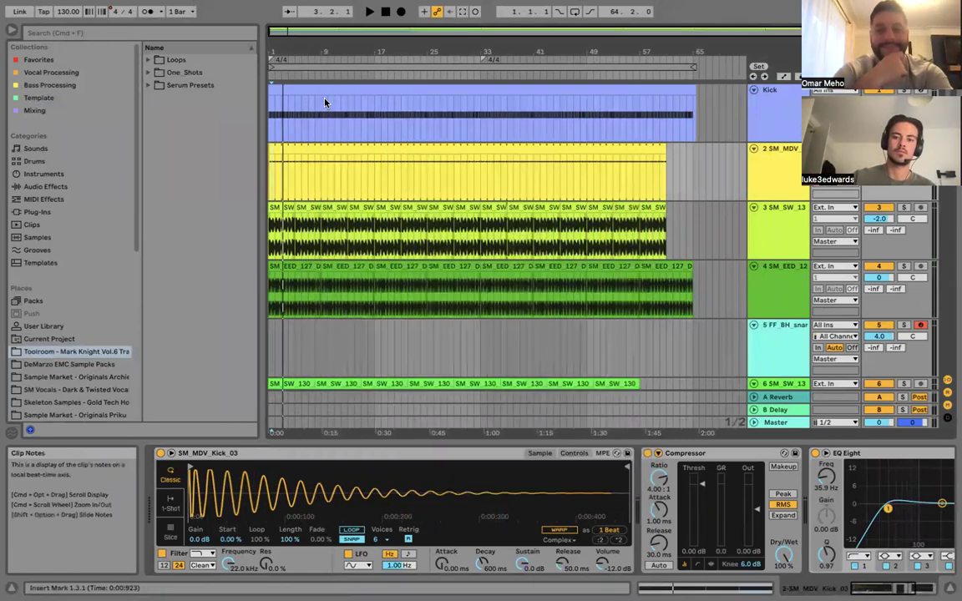
Play the arrangement through to about bar 16, stop playback and return to the song start.
{"action": "key", "text": "space"}
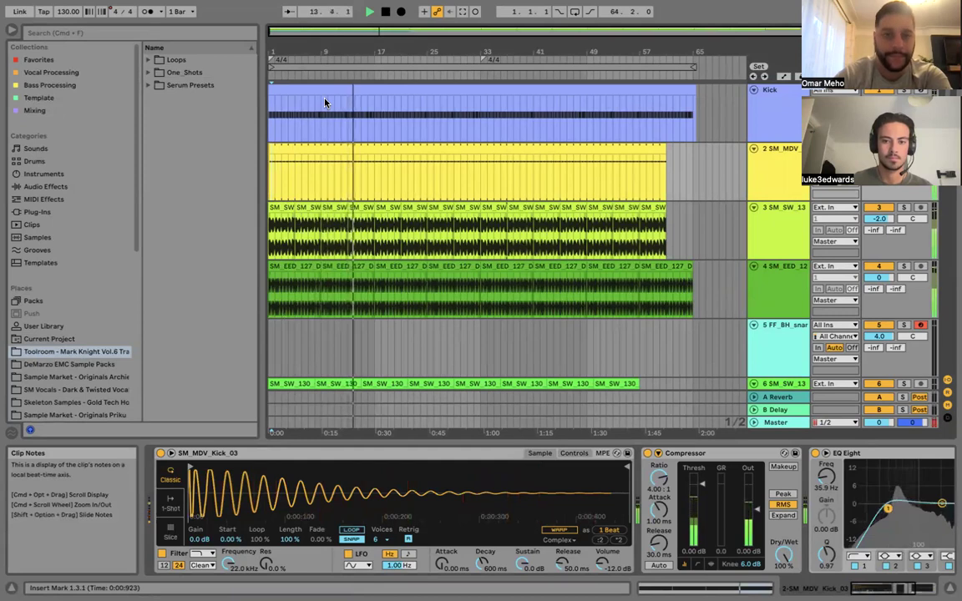
{"action": "left_click", "coordinate": [385, 12]}
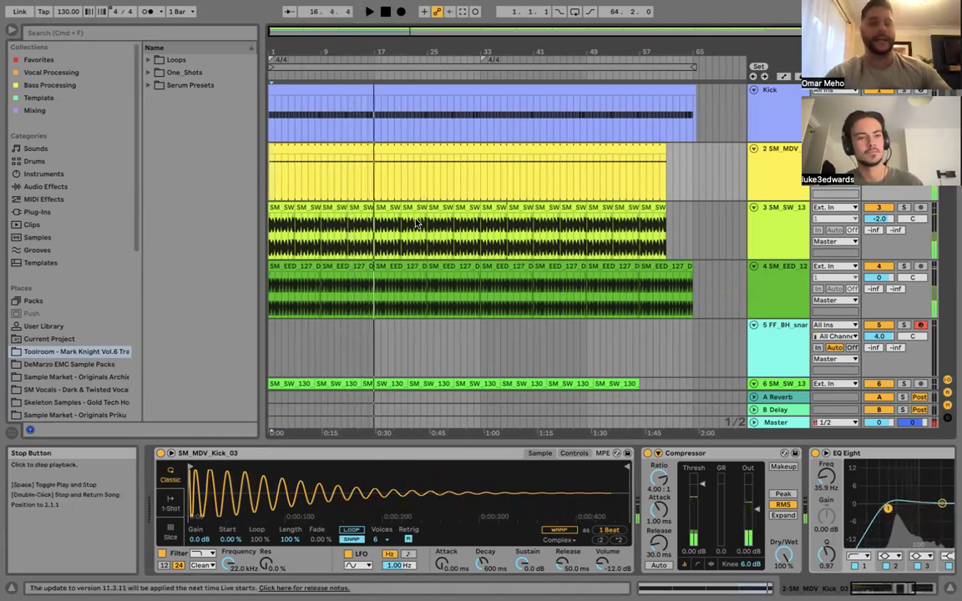
{"action": "key", "text": "Home"}
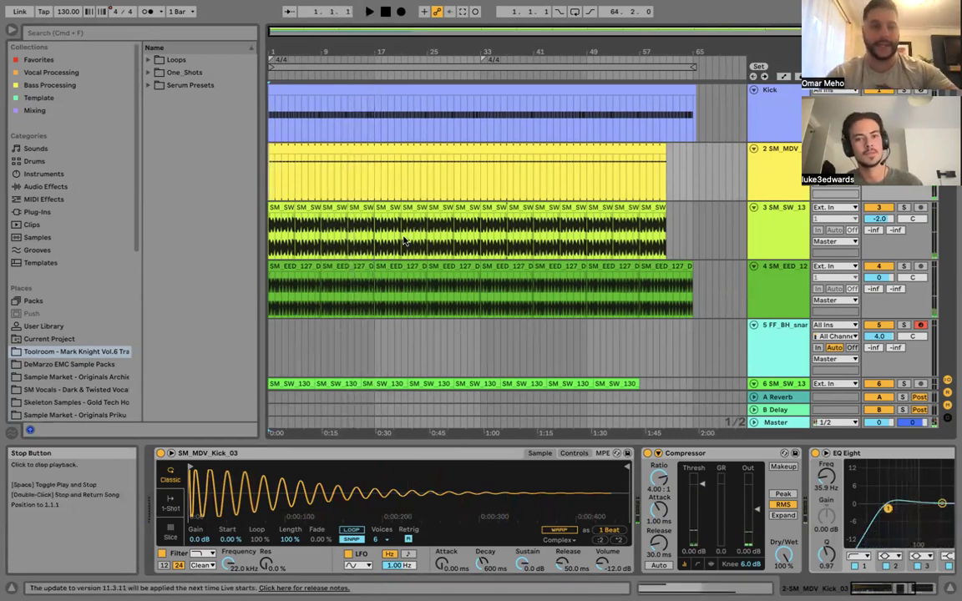
Look through the arrangement's tracks from track 2 down to the Hats track.
{"action": "left_click", "coordinate": [327, 185]}
{"action": "scroll", "coordinate": [350, 234], "scroll_direction": "down", "scroll_amount": 3}
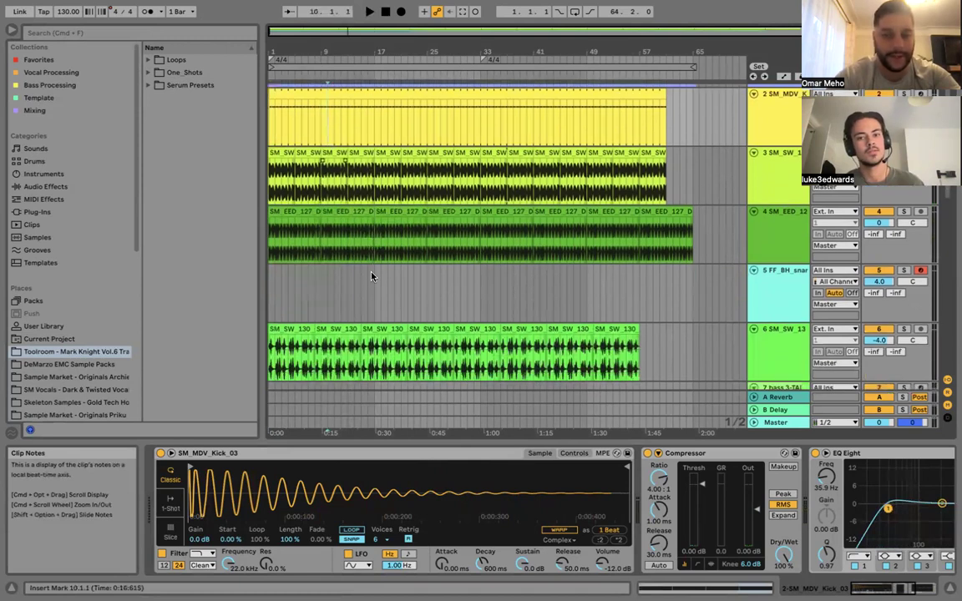
{"action": "scroll", "coordinate": [731, 321], "scroll_direction": "down", "scroll_amount": 5}
{"action": "scroll", "coordinate": [730, 321], "scroll_direction": "down", "scroll_amount": 2}
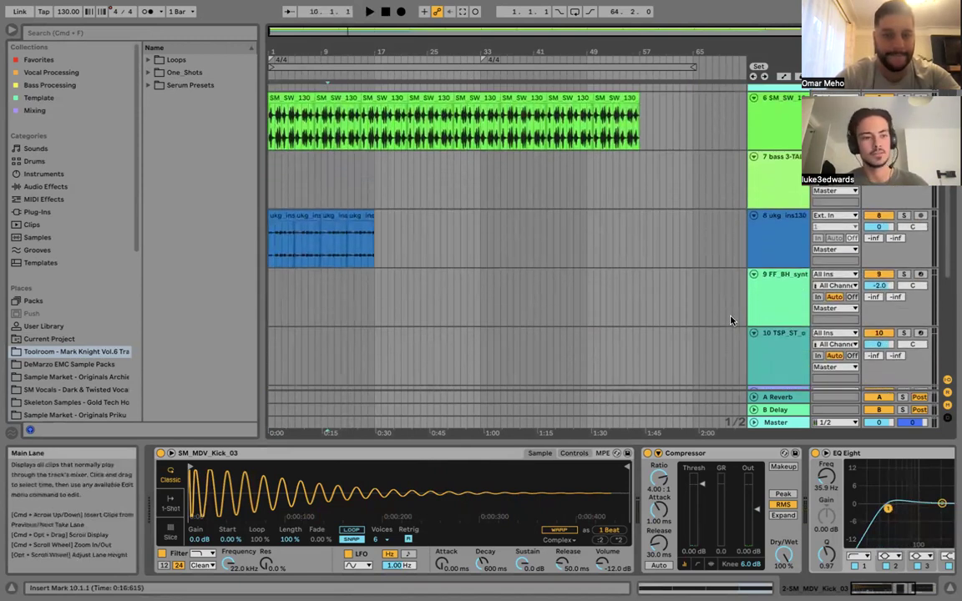
{"action": "scroll", "coordinate": [730, 321], "scroll_direction": "down", "scroll_amount": 3}
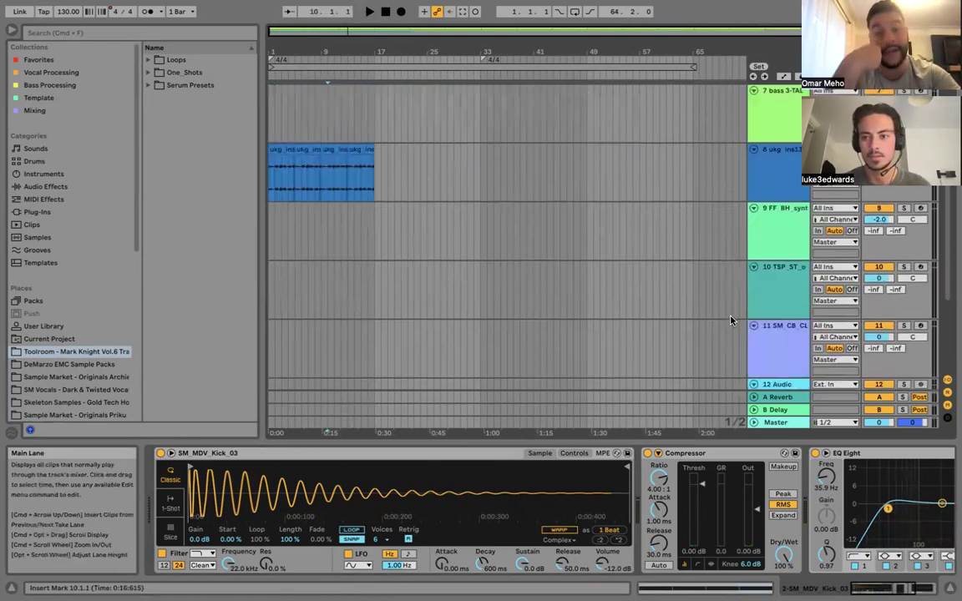
{"action": "scroll", "coordinate": [731, 321], "scroll_direction": "down", "scroll_amount": 5}
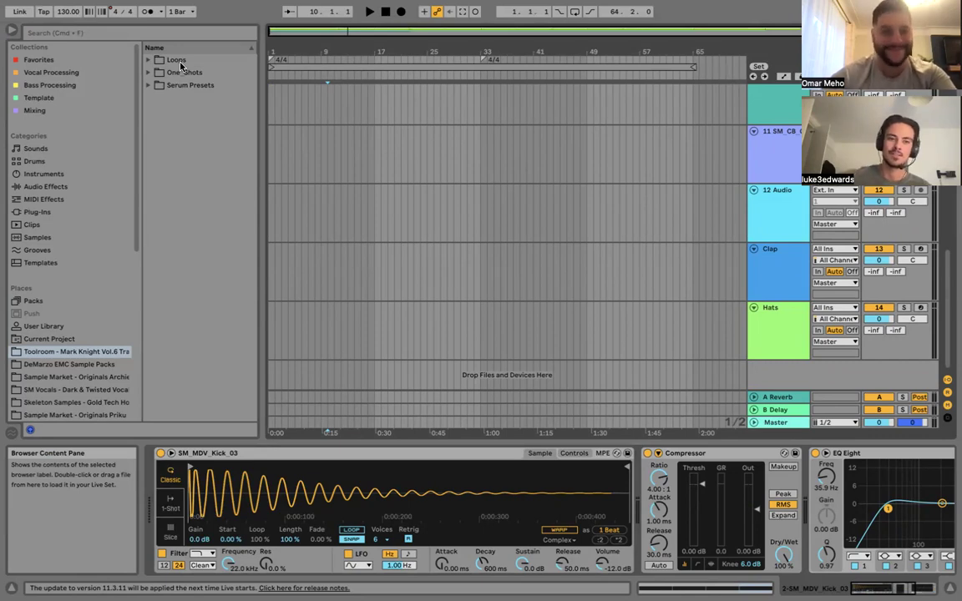
Move the selection from track 11 up to the Kick track and shift the insert marker back to around bar 10.
{"action": "left_click", "coordinate": [390, 164]}
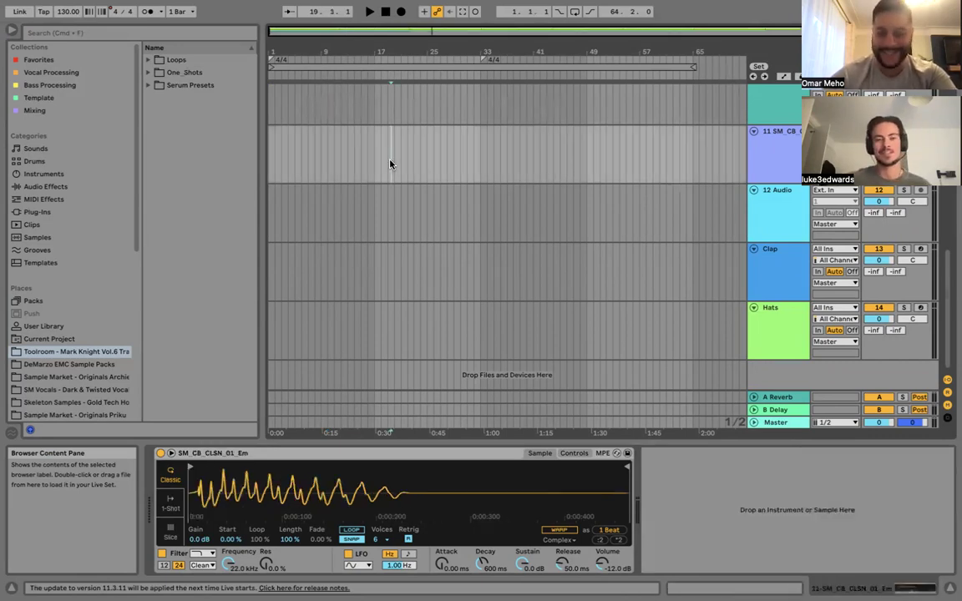
{"action": "key", "text": "Up"}
{"action": "key", "text": "Up"}
{"action": "key", "text": "Up"}
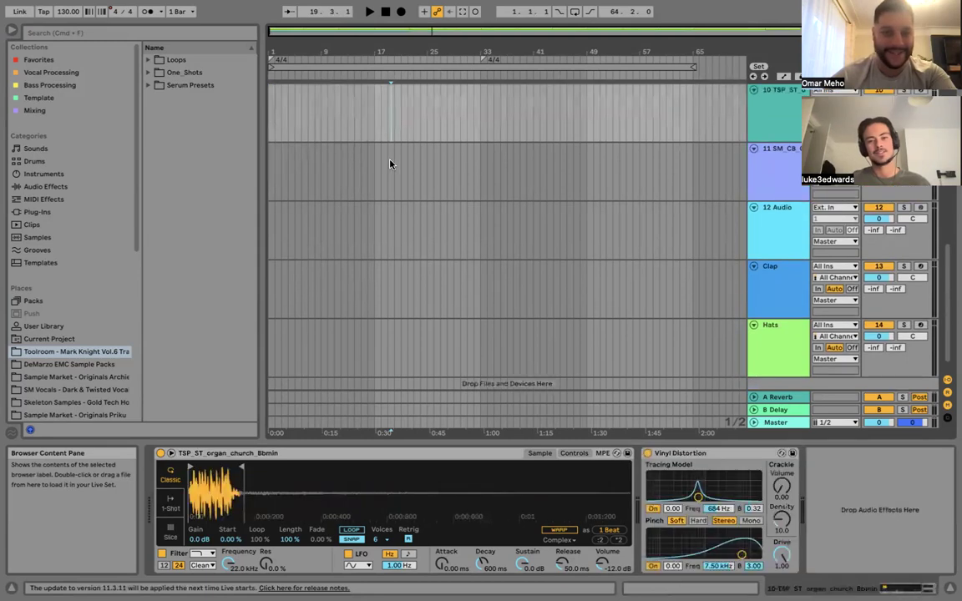
{"action": "key", "text": "Up"}
{"action": "key", "text": "Up"}
{"action": "key", "text": "Up"}
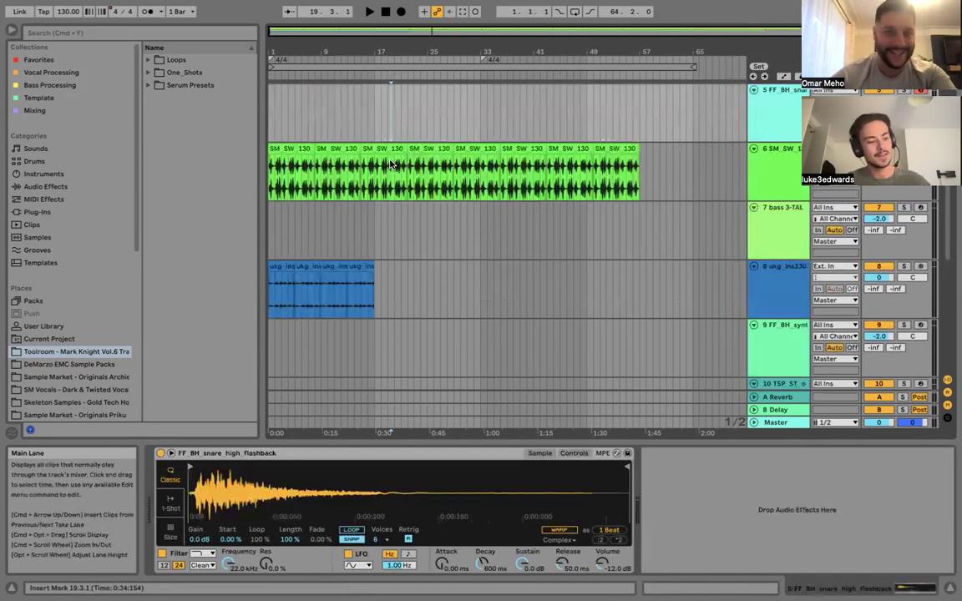
{"action": "key", "text": "Up"}
{"action": "key", "text": "Up"}
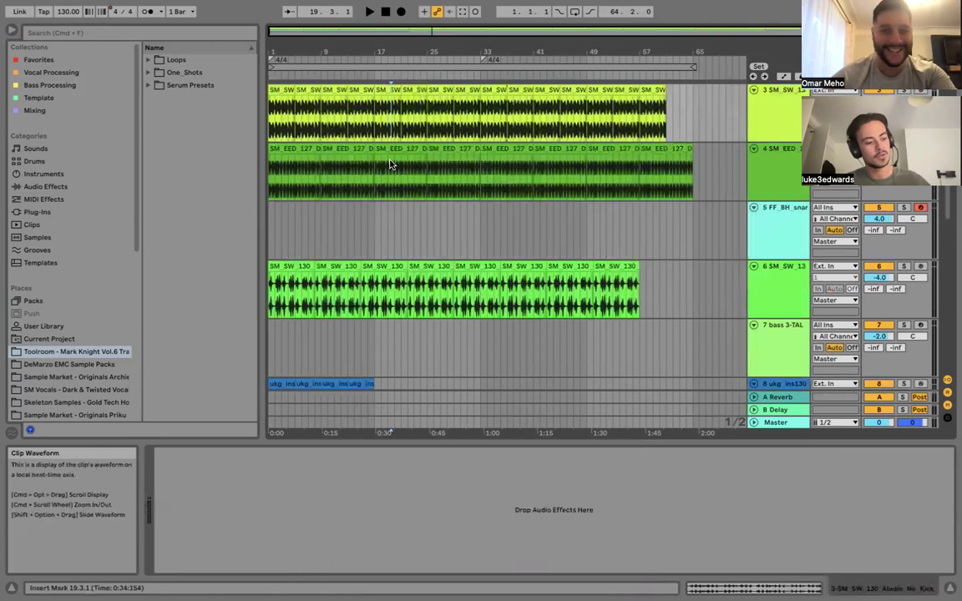
{"action": "key", "text": "Up"}
{"action": "key", "text": "Up"}
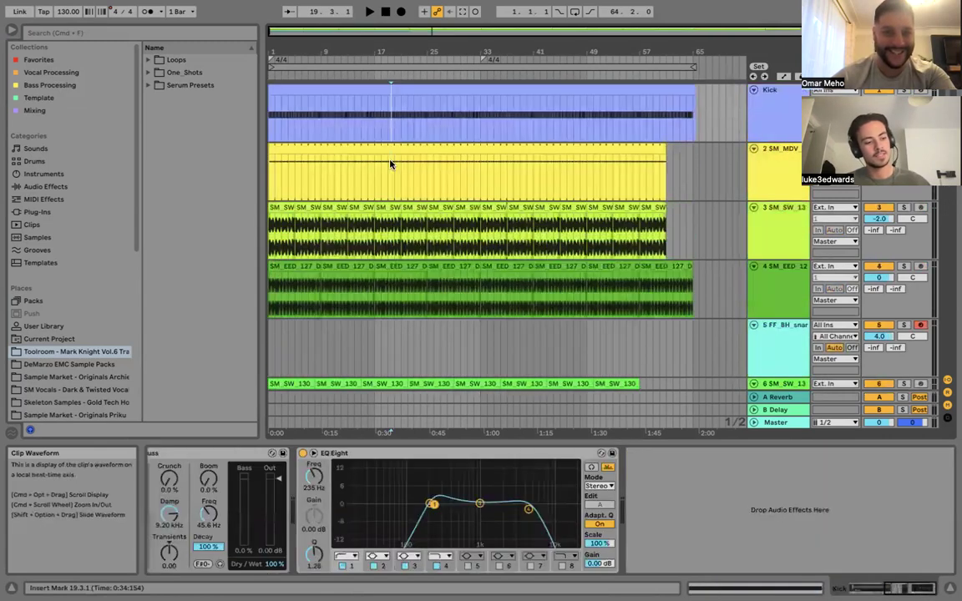
{"action": "key", "text": "Left"}
{"action": "key", "text": "Left"}
{"action": "key", "text": "Left"}
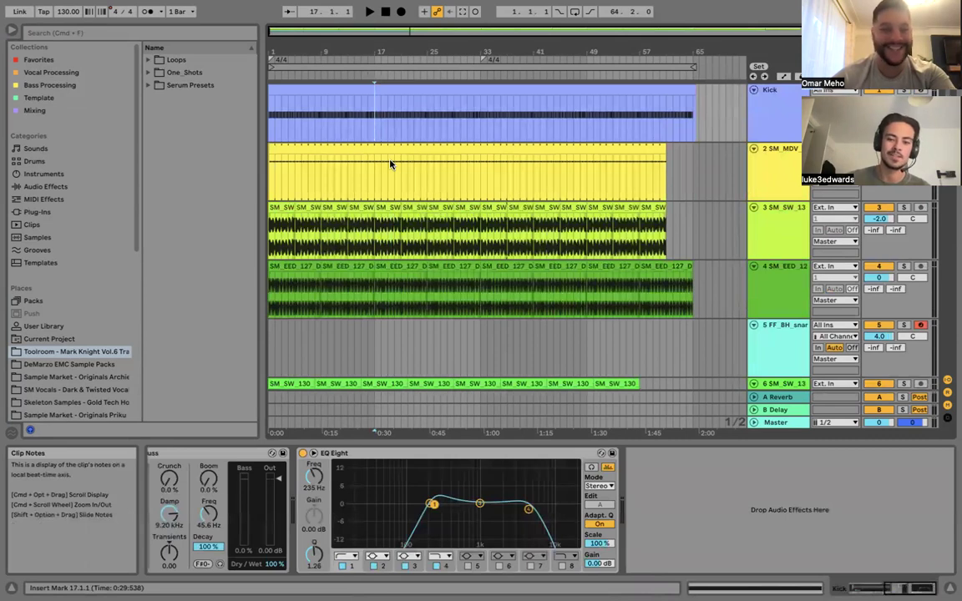
{"action": "key", "text": "Left"}
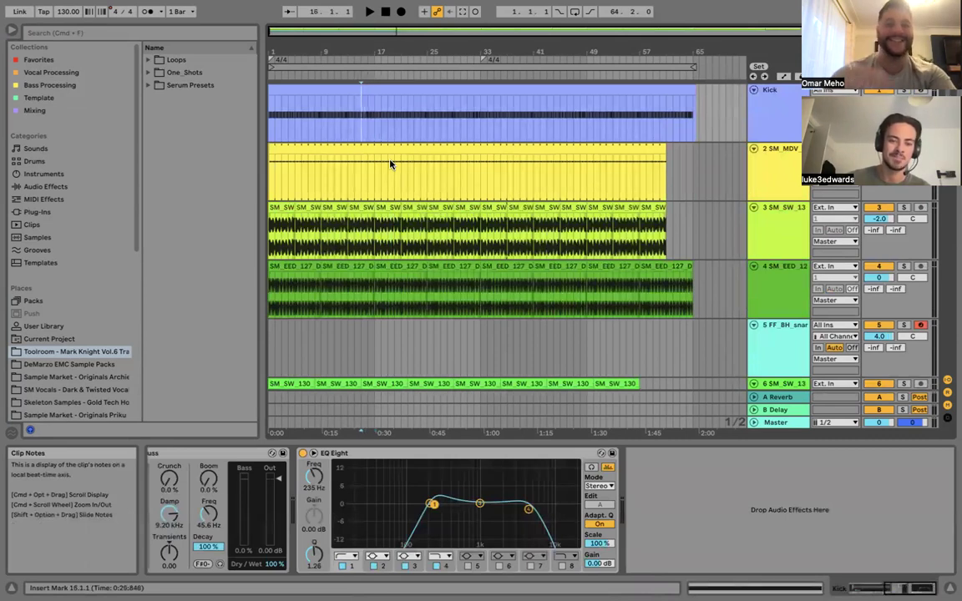
{"action": "key", "text": "Left"}
{"action": "key", "text": "Left"}
{"action": "key", "text": "Left"}
{"action": "key", "text": "Left"}
{"action": "key", "text": "Left"}
{"action": "key", "text": "Left"}
{"action": "key", "text": "Left"}
{"action": "key", "text": "Left"}
{"action": "key", "text": "Left"}
{"action": "key", "text": "Left"}
{"action": "key", "text": "Left"}
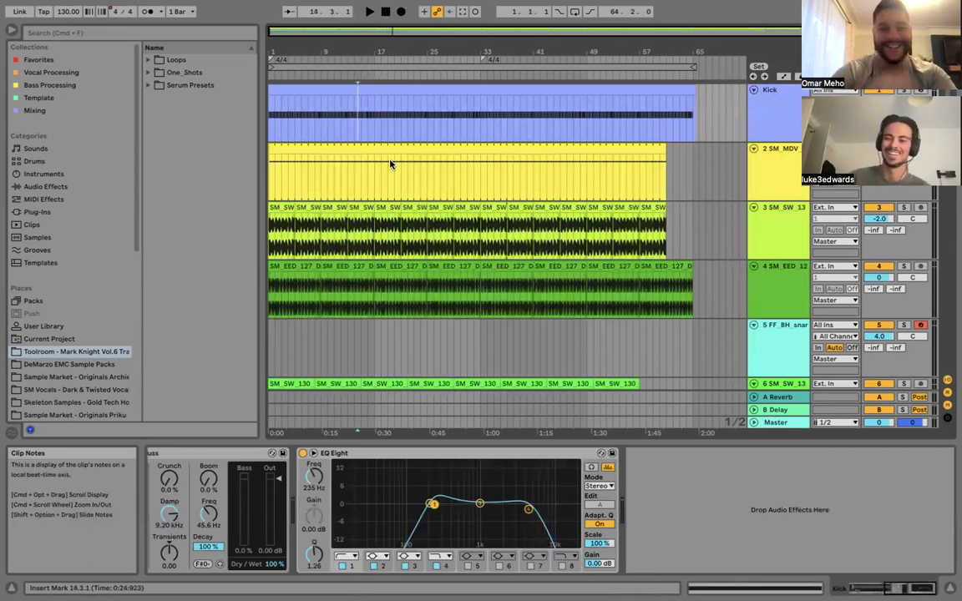
Audition the loops on track 3 and track 4 by soloing each in turn during playback.
{"action": "left_click", "coordinate": [901, 208]}
{"action": "key", "text": "space"}
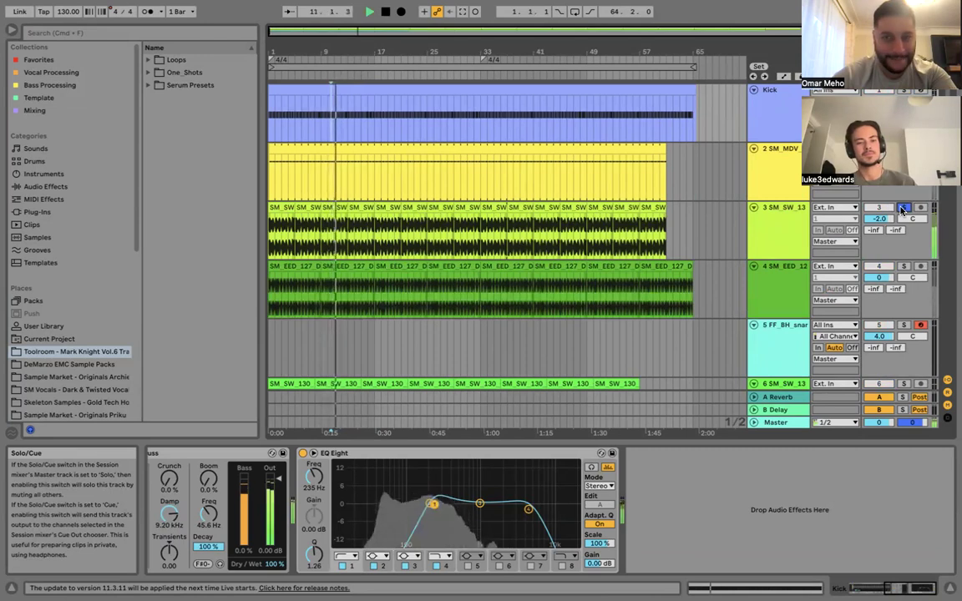
{"action": "left_click", "coordinate": [904, 266]}
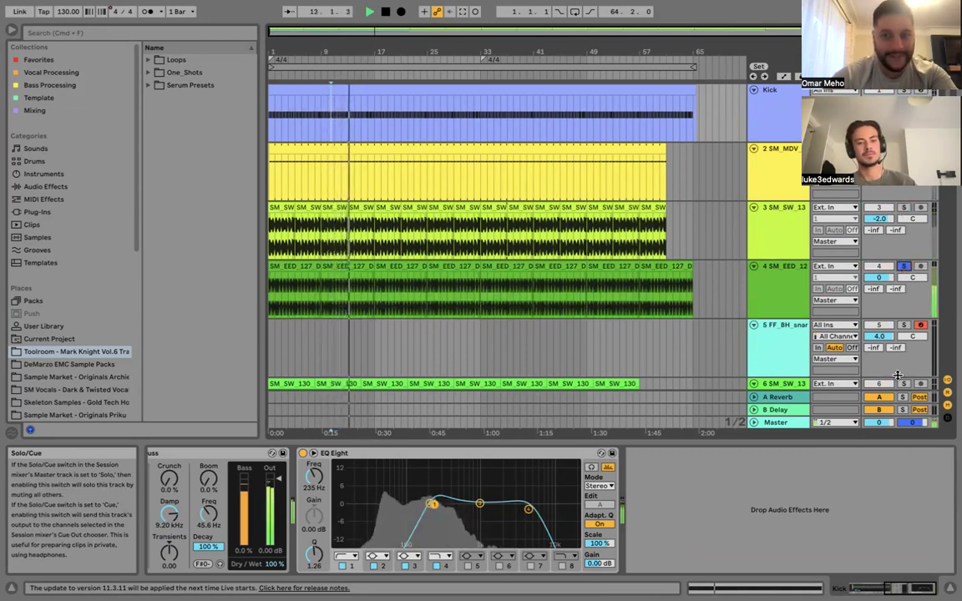
Select track 6 while the arrangement plays to view its Reverb, Compressor and EQ Eight device chain.
{"action": "scroll", "coordinate": [902, 350], "scroll_direction": "down", "scroll_amount": 1}
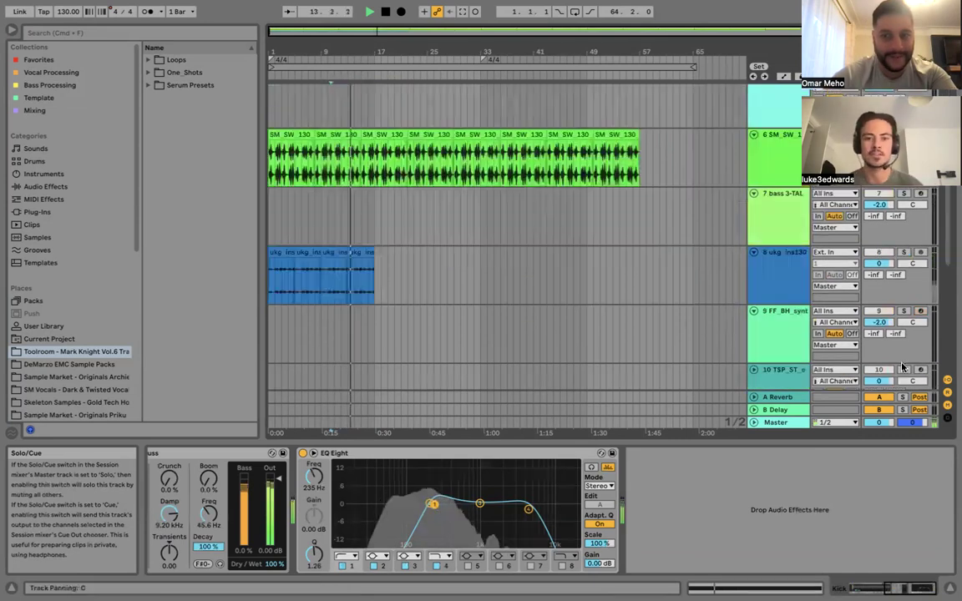
{"action": "scroll", "coordinate": [902, 370], "scroll_direction": "down", "scroll_amount": 10}
{"action": "left_click", "coordinate": [902, 371]}
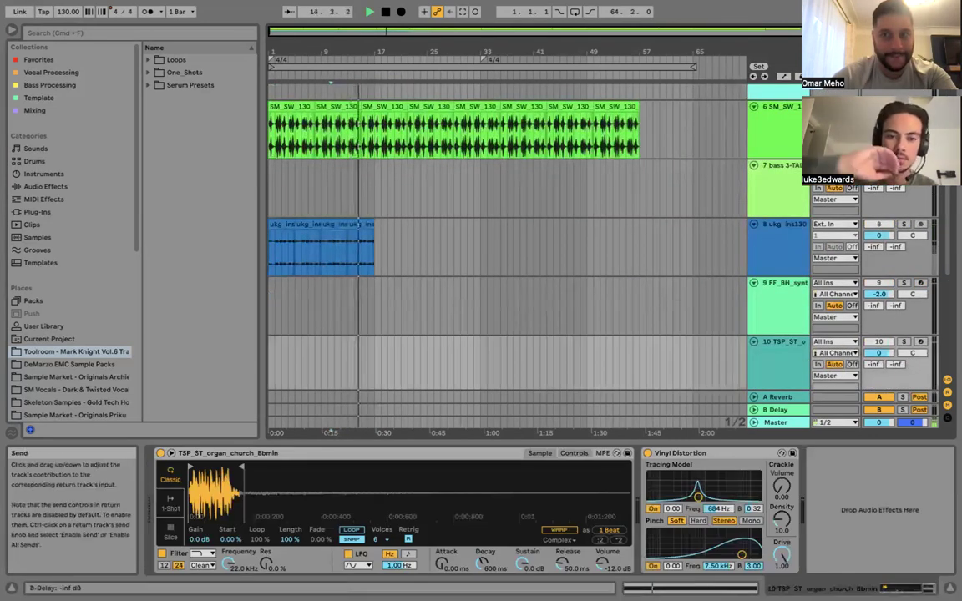
{"action": "left_click", "coordinate": [777, 133]}
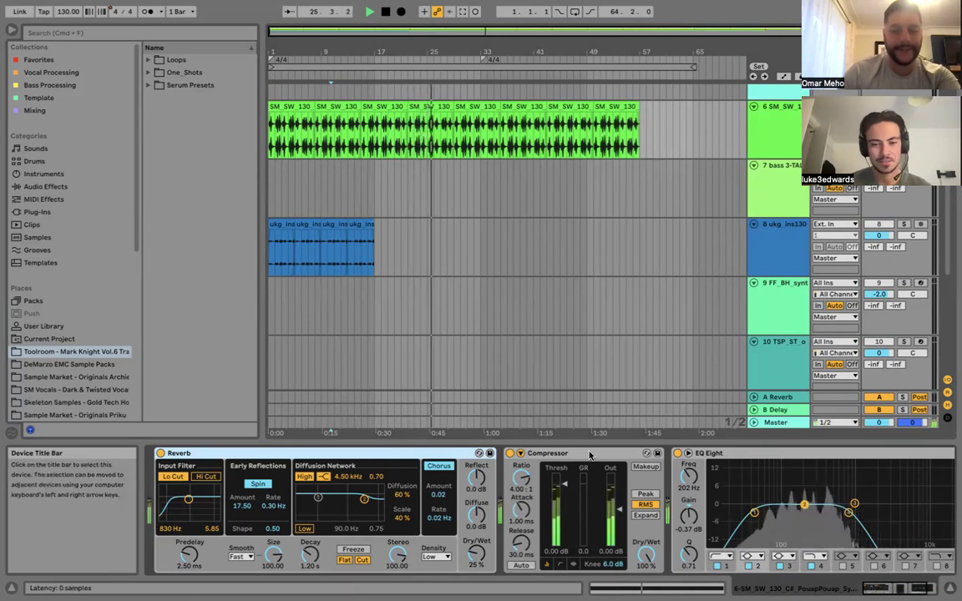
Show the automation for EQ Eight's band 4 frequency on track 6 and raise the envelope to a peak around bar 8.
{"action": "scroll", "coordinate": [589, 455], "scroll_direction": "right", "scroll_amount": 3}
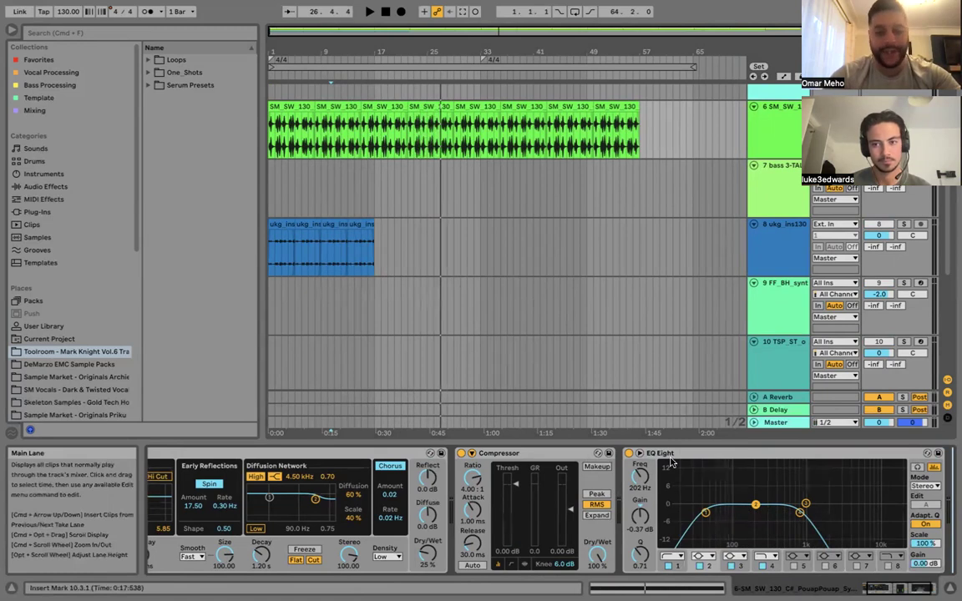
{"action": "left_click", "coordinate": [800, 513]}
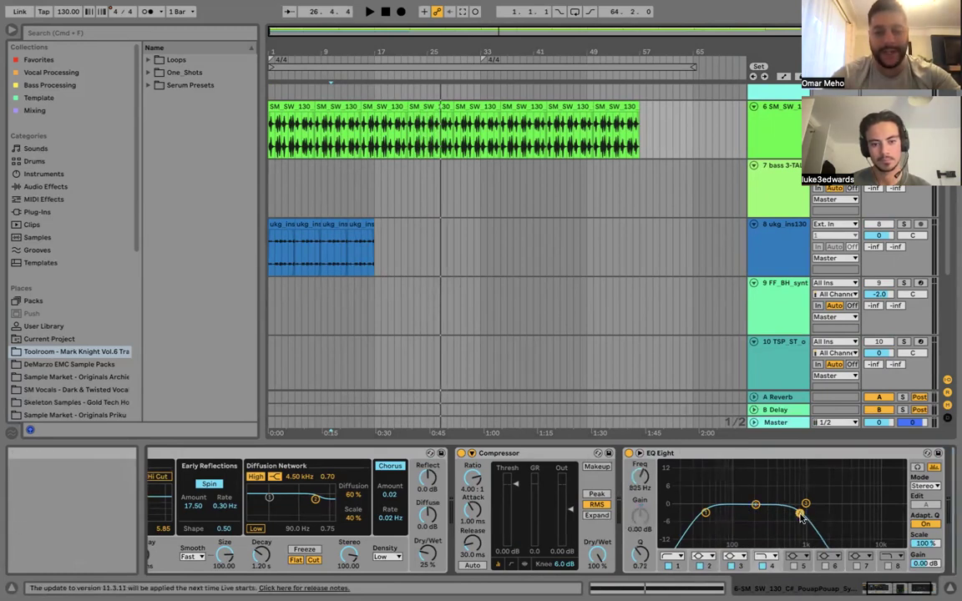
{"action": "right_click", "coordinate": [640, 477]}
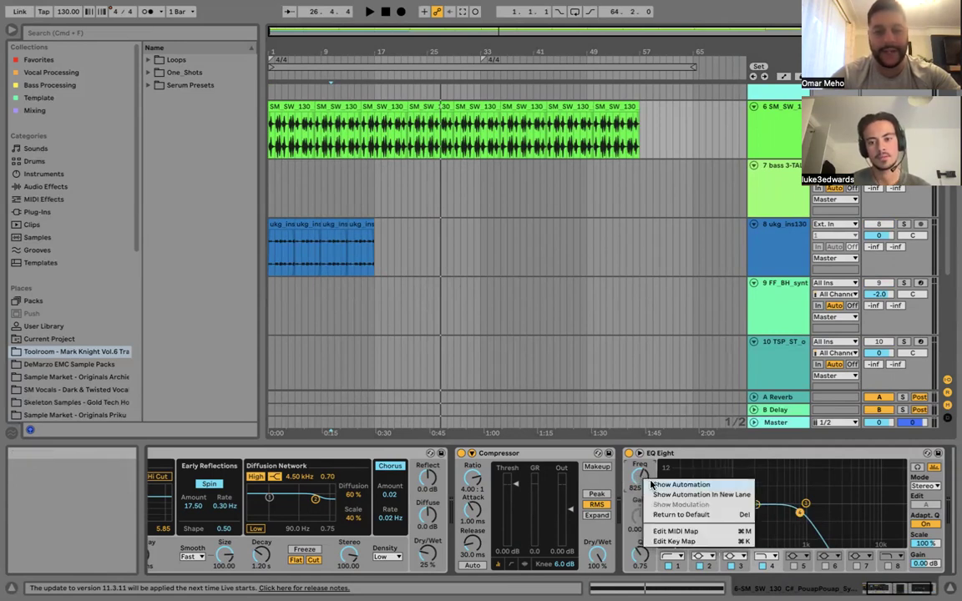
{"action": "left_click", "coordinate": [653, 485]}
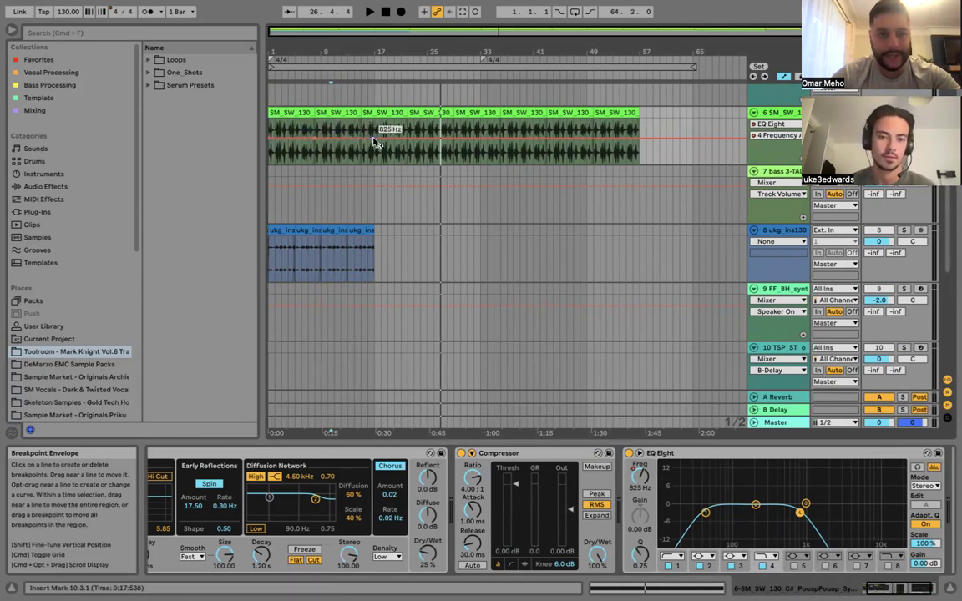
{"action": "left_click_drag", "start_coordinate": [314, 142], "coordinate": [314, 137]}
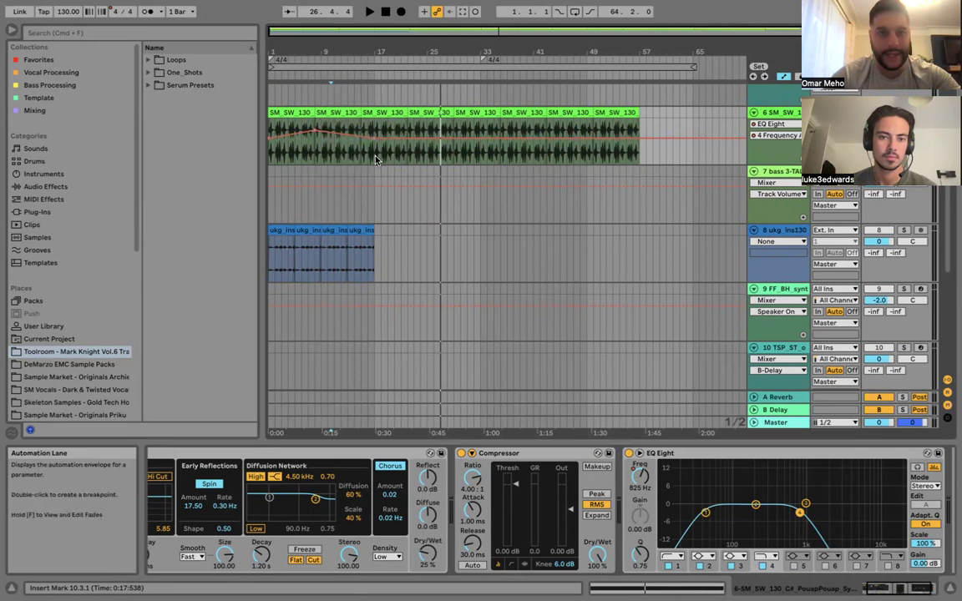
Duplicate track 6's bars 1 to 17 with their frequency automation three times, up to bar 65.
{"action": "mouse_move", "coordinate": [374, 157]}
{"action": "left_mouse_down"}
{"action": "mouse_move", "coordinate": [244, 162]}
{"action": "mouse_move", "coordinate": [254, 167]}
{"action": "left_mouse_up"}
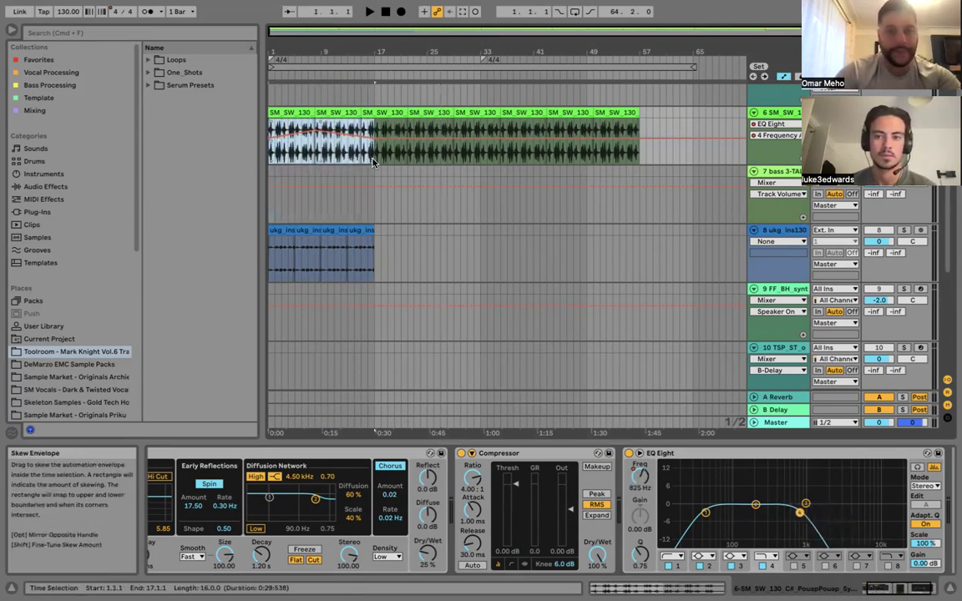
{"action": "key", "text": "super+d"}
{"action": "key", "text": "super+d"}
{"action": "key", "text": "super+d"}
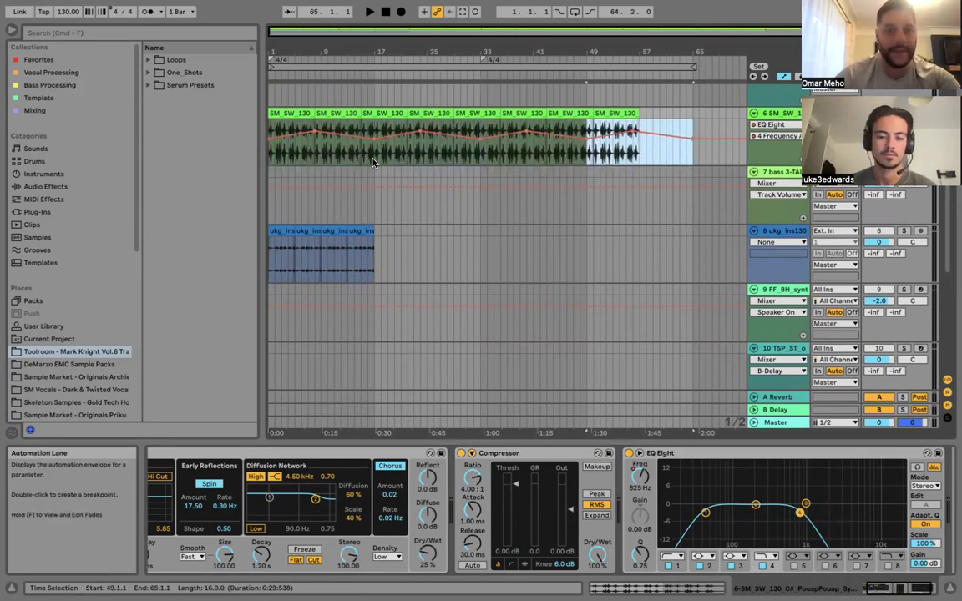
Lower the frequency breakpoint at bar 17 to about 93 Hz, raise the peak around bar 24, and play from bar 17.
{"action": "left_click", "coordinate": [373, 159]}
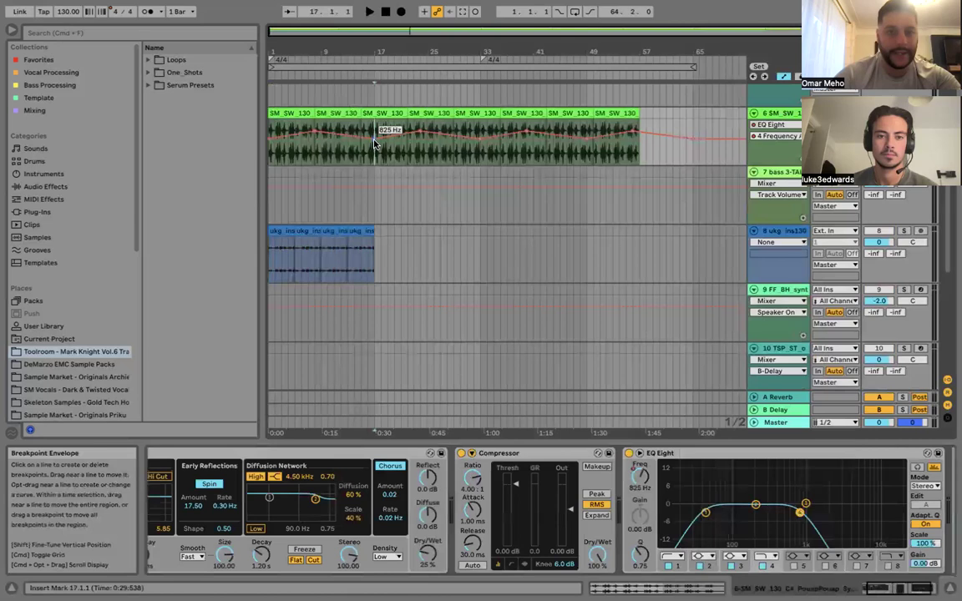
{"action": "left_click_drag", "start_coordinate": [373, 144], "coordinate": [375, 152]}
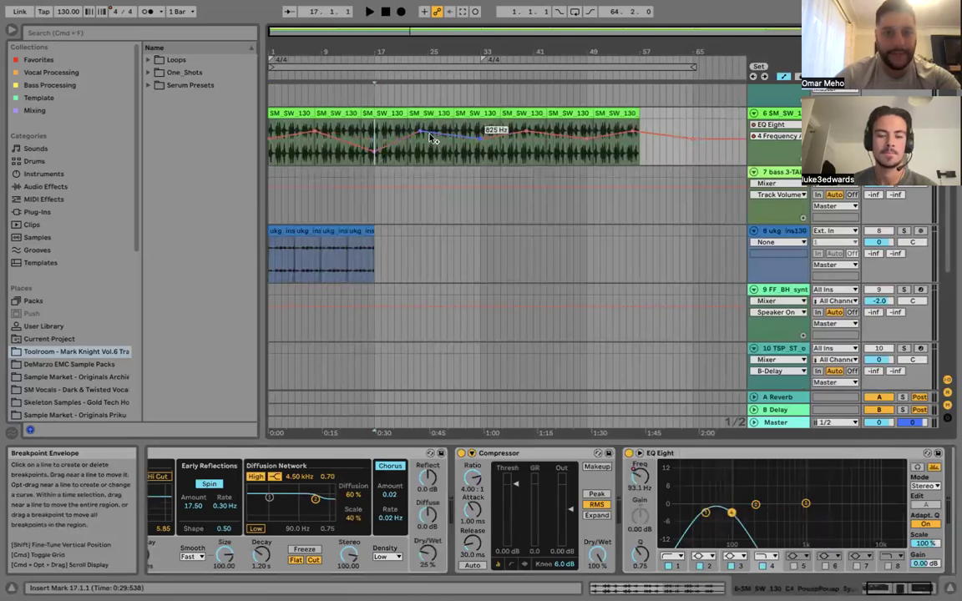
{"action": "left_click_drag", "start_coordinate": [433, 139], "coordinate": [425, 130]}
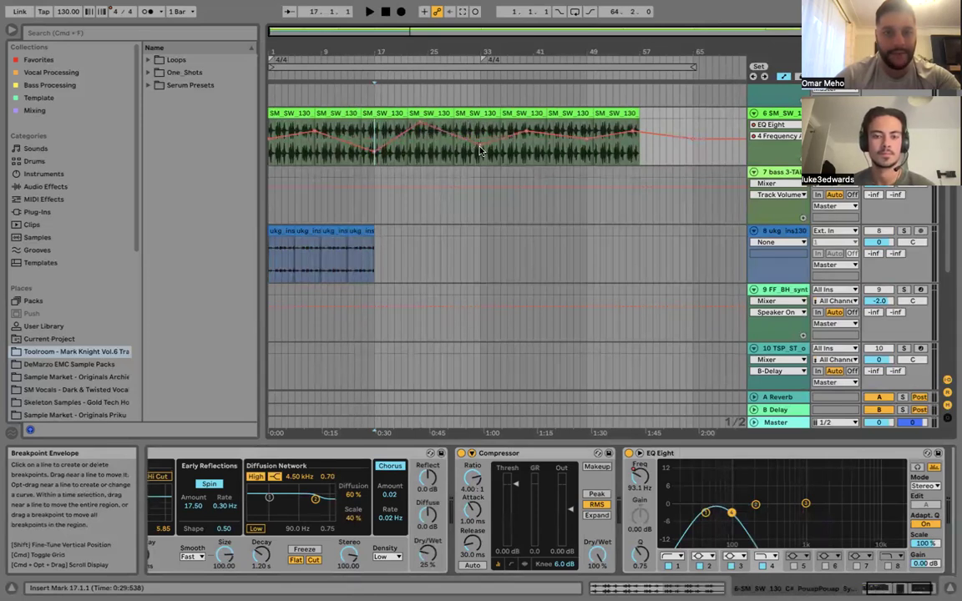
{"action": "key", "text": "space"}
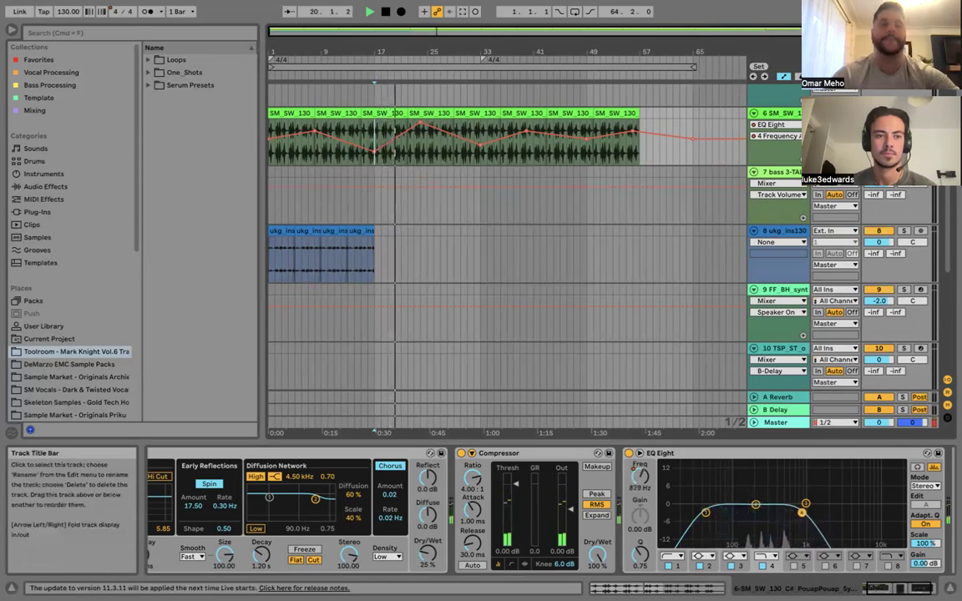
Show track 6's A-Reverb send automation and draw a spike within bars 1 to 4 peaking at about -0.6 dB.
{"action": "left_click", "coordinate": [793, 117]}
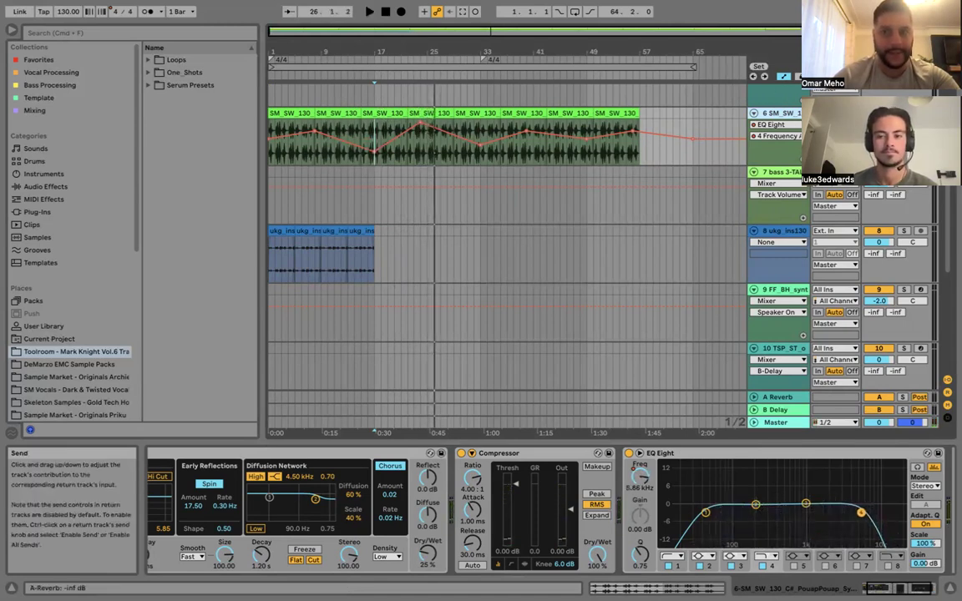
{"action": "right_click", "coordinate": [762, 138]}
{"action": "left_click", "coordinate": [785, 170]}
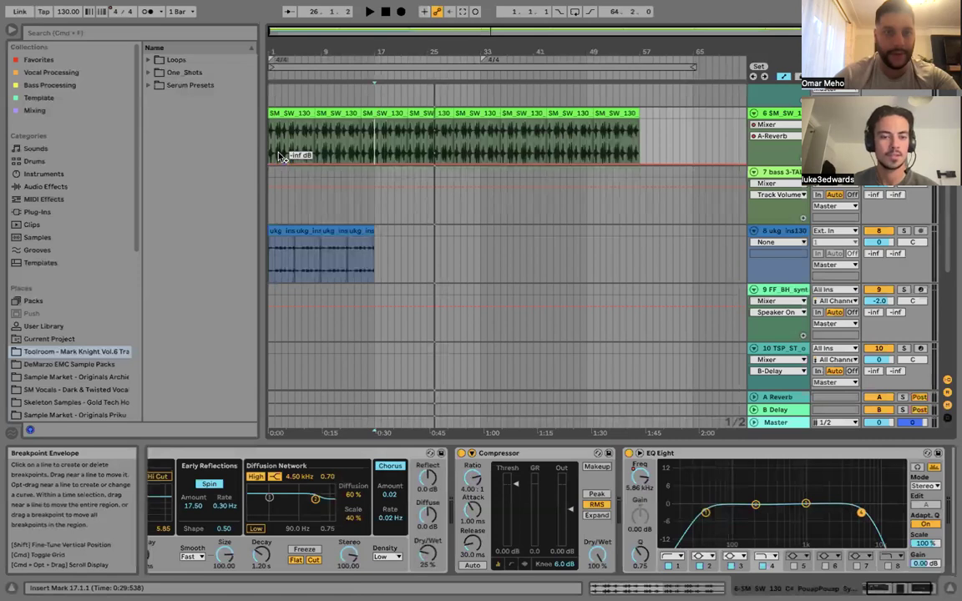
{"action": "left_click_drag", "start_coordinate": [282, 156], "coordinate": [283, 155]}
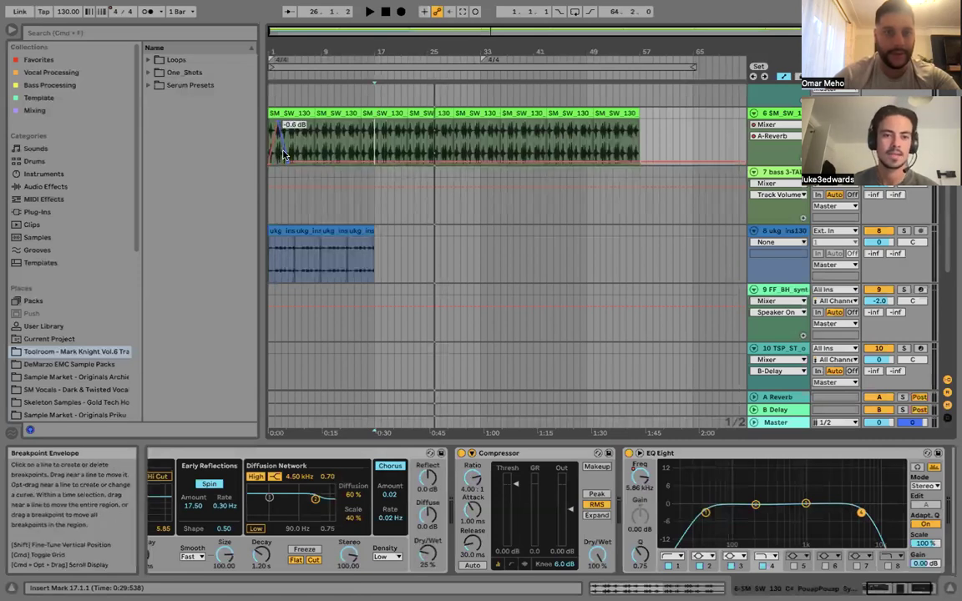
{"action": "left_click", "coordinate": [290, 143]}
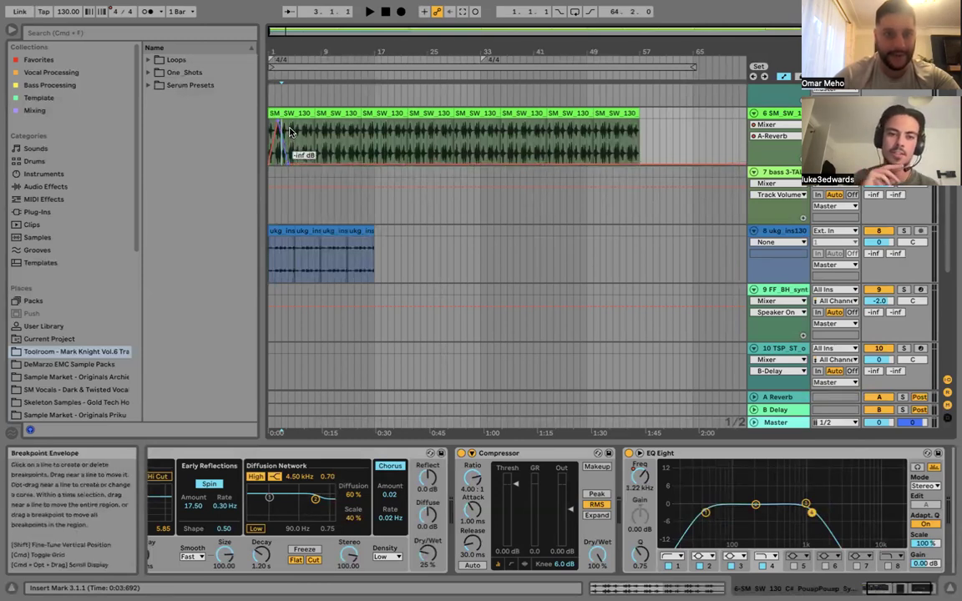
Try to select the reverb send spike at the start of track 6 within its automation lane.
{"action": "left_click", "coordinate": [290, 132]}
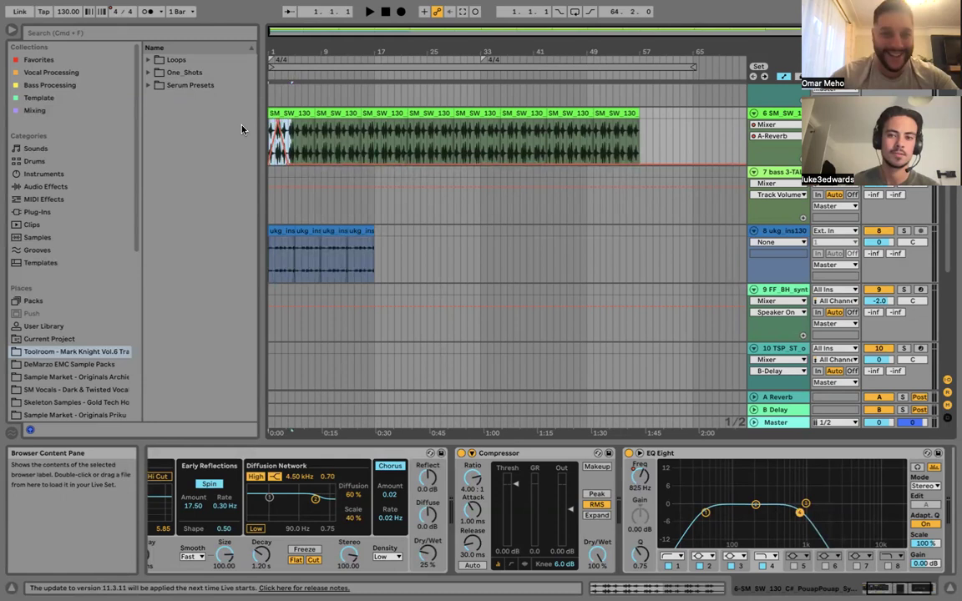
{"action": "left_click", "coordinate": [298, 144]}
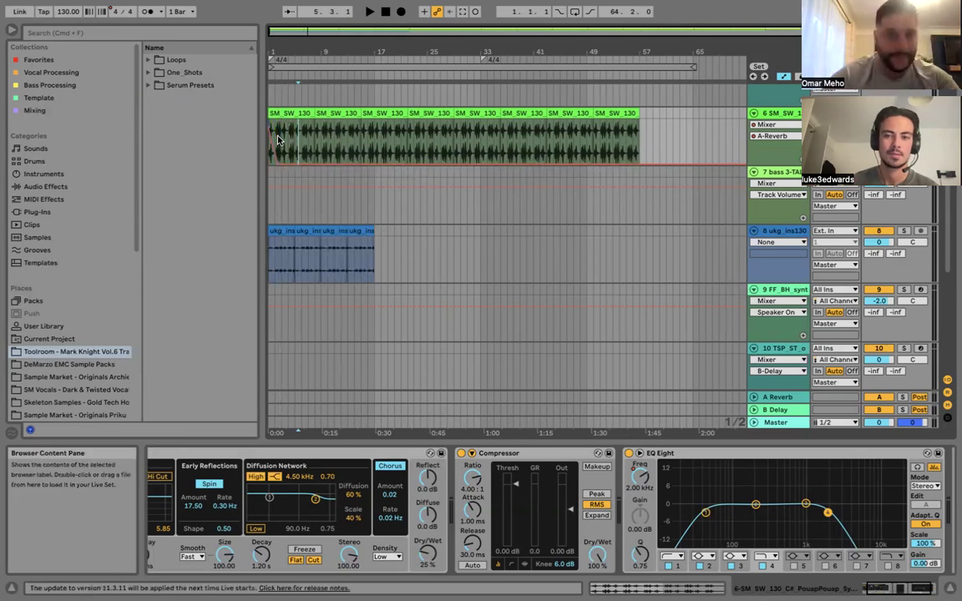
{"action": "scroll", "coordinate": [284, 138], "scroll_direction": "up", "scroll_amount": 1}
{"action": "scroll", "coordinate": [284, 137], "scroll_direction": "up", "scroll_amount": 2}
{"action": "left_click", "coordinate": [286, 152]}
{"action": "left_click_drag", "start_coordinate": [286, 154], "coordinate": [286, 146]}
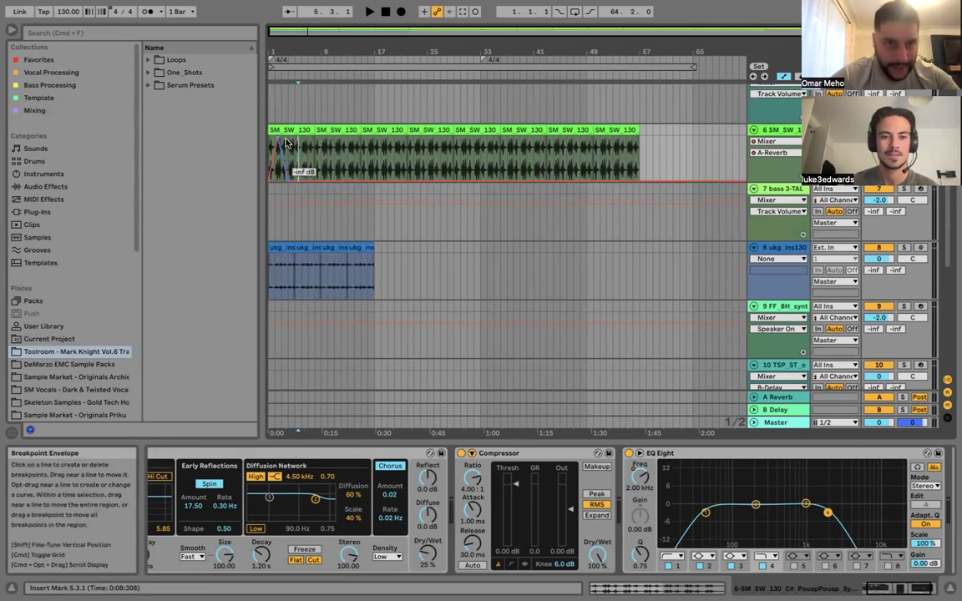
{"action": "left_click", "coordinate": [289, 147]}
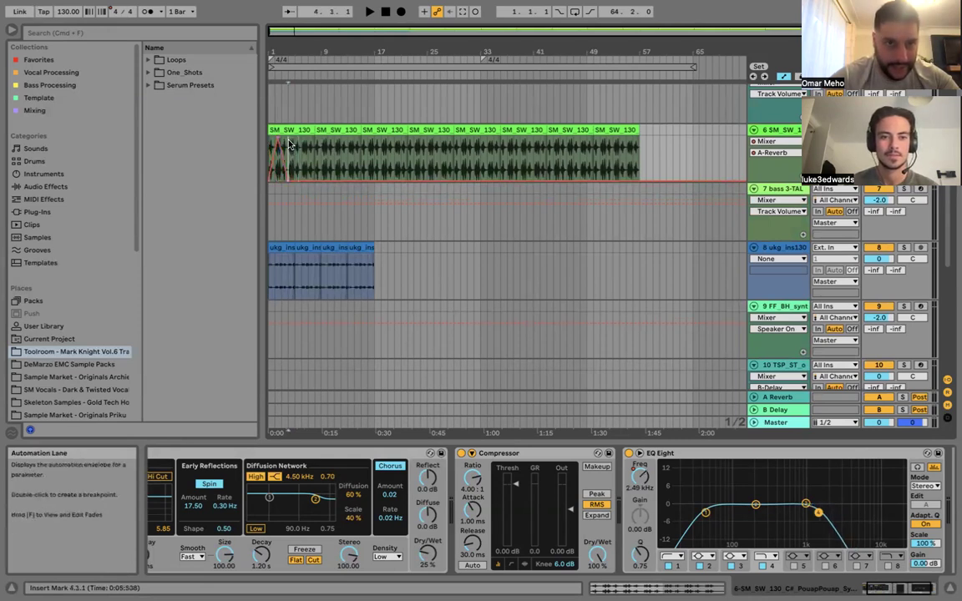
{"action": "left_click_drag", "start_coordinate": [279, 144], "coordinate": [262, 138]}
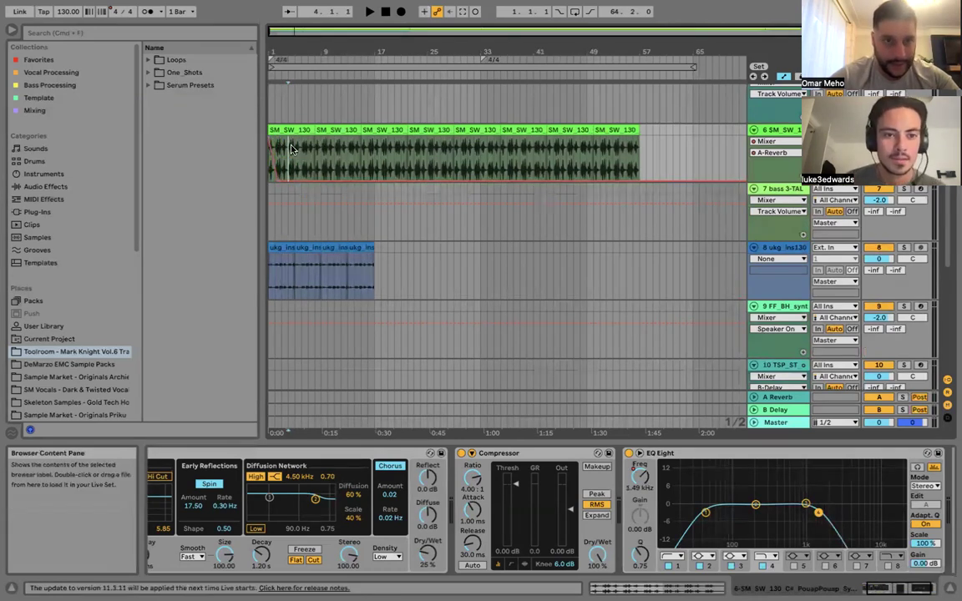
{"action": "left_click", "coordinate": [291, 148]}
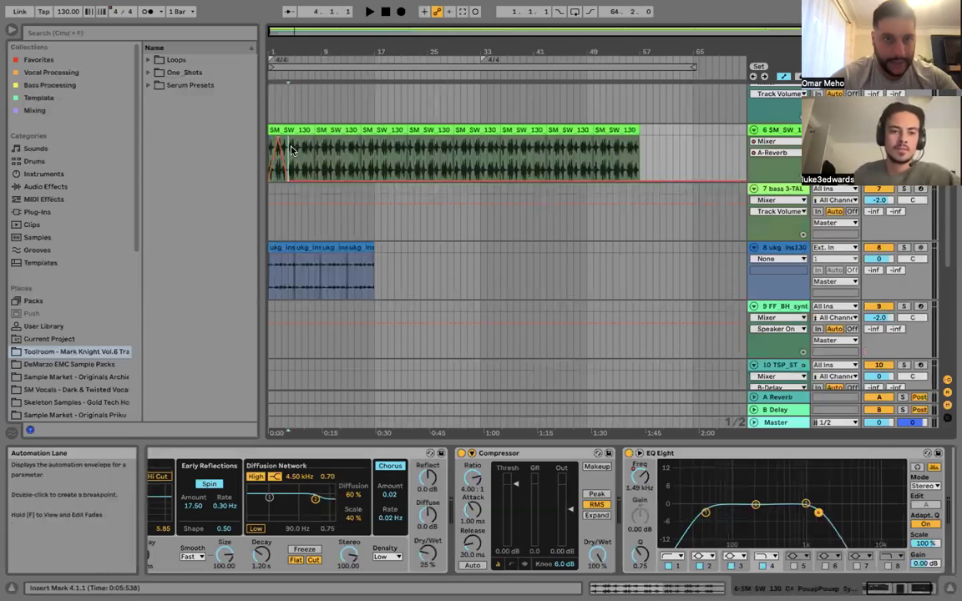
{"action": "left_click_drag", "start_coordinate": [289, 140], "coordinate": [275, 142]}
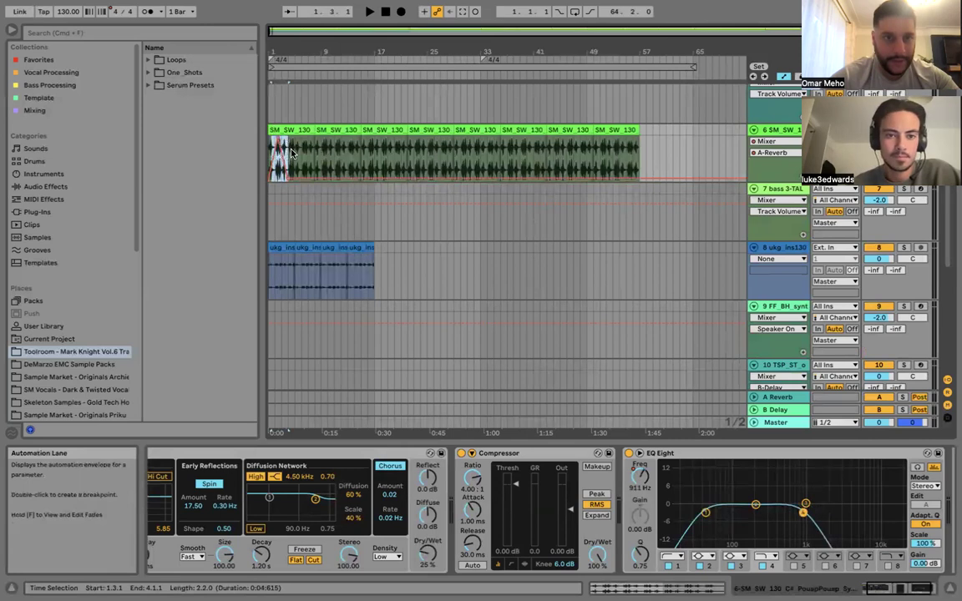
{"action": "left_click", "coordinate": [287, 178]}
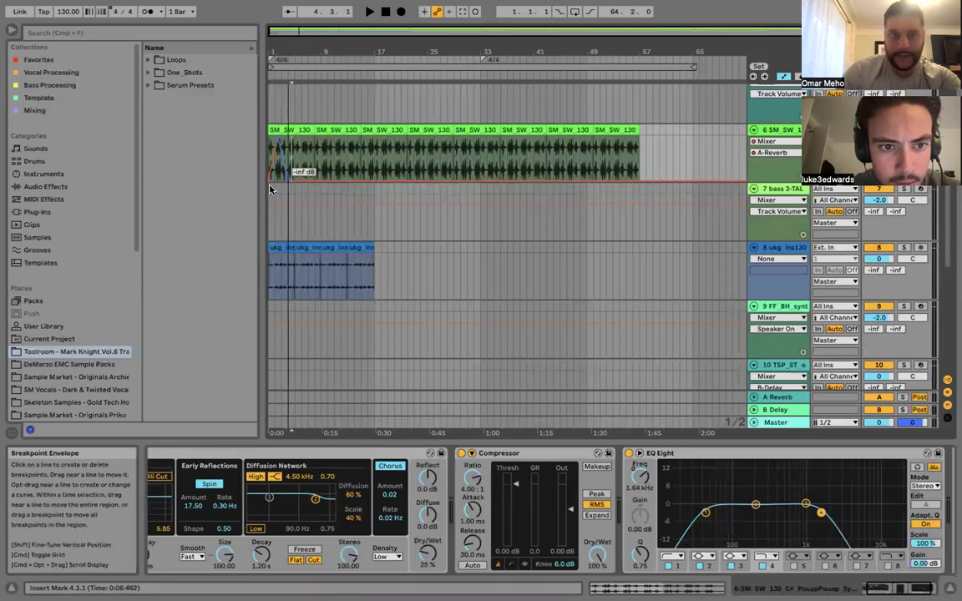
Select the reverb send spike from bar 1 to bar 4 on track 6 and duplicate it repeatedly up to bar 58.
{"action": "left_click", "coordinate": [283, 125]}
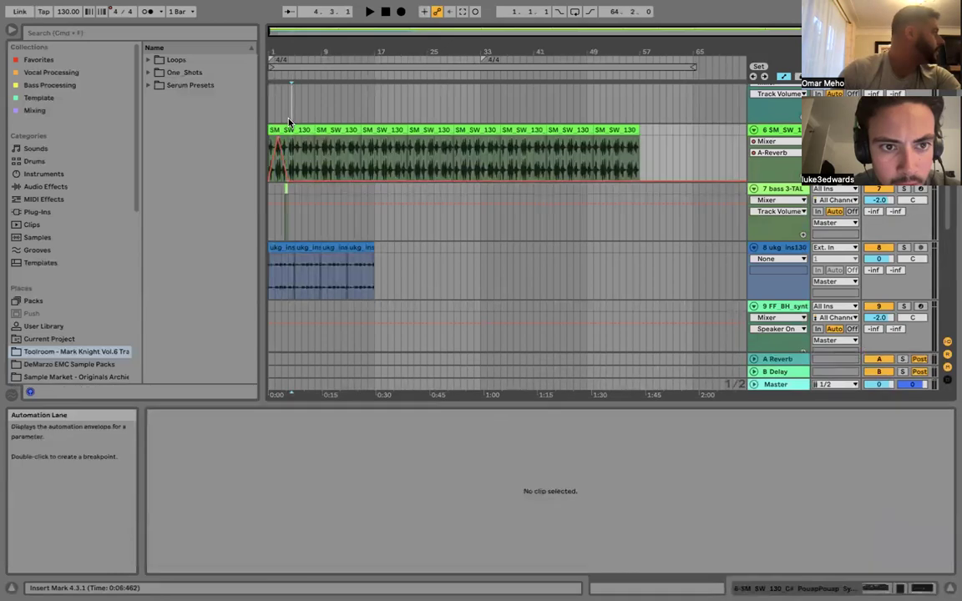
{"action": "left_click", "coordinate": [264, 156], "text": "shift"}
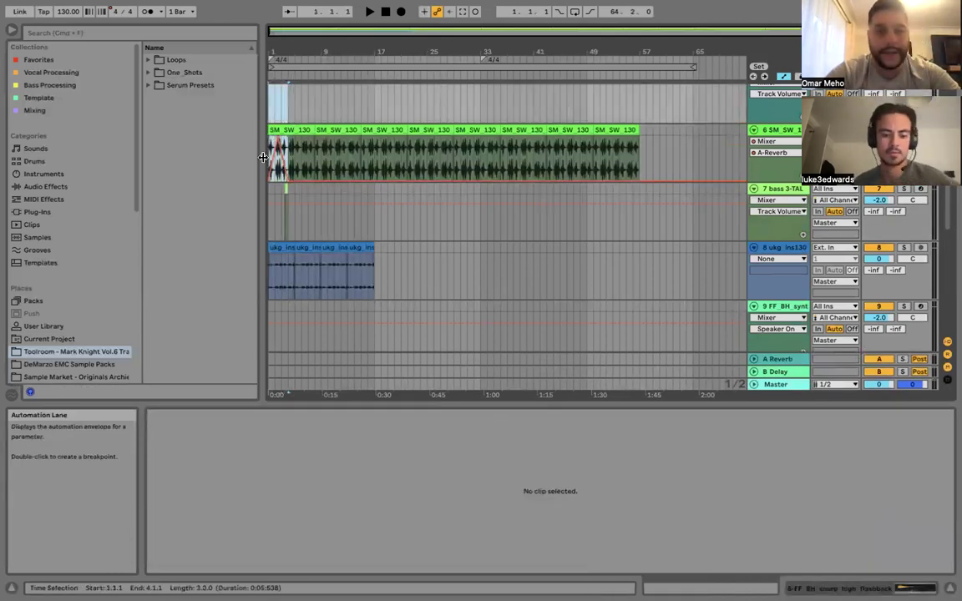
{"action": "left_click", "coordinate": [263, 157]}
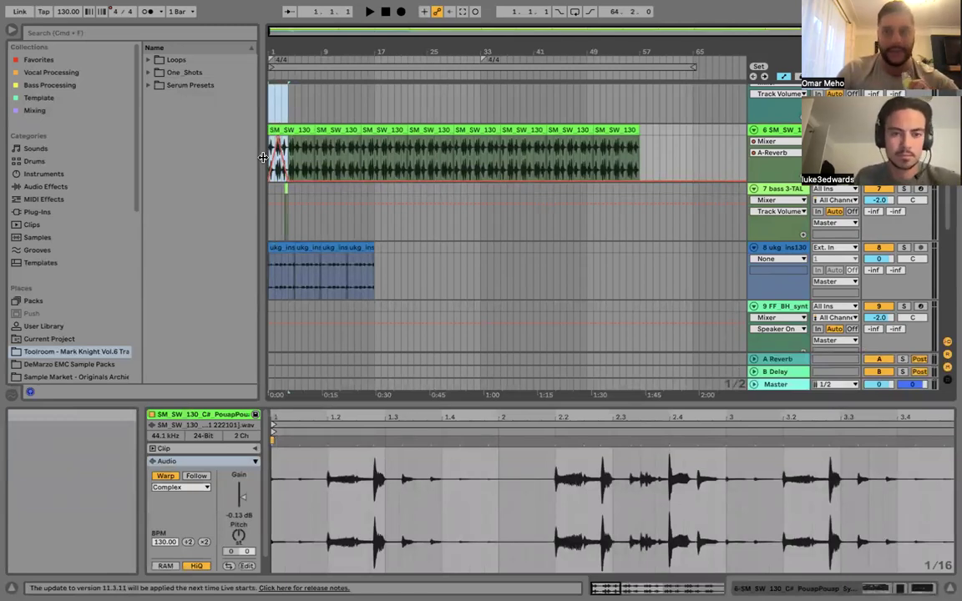
{"action": "key", "text": "super+d"}
{"action": "key", "text": "super+d"}
{"action": "key", "text": "super+d"}
{"action": "key", "text": "super+d"}
{"action": "key", "text": "super+d"}
{"action": "key", "text": "super+d"}
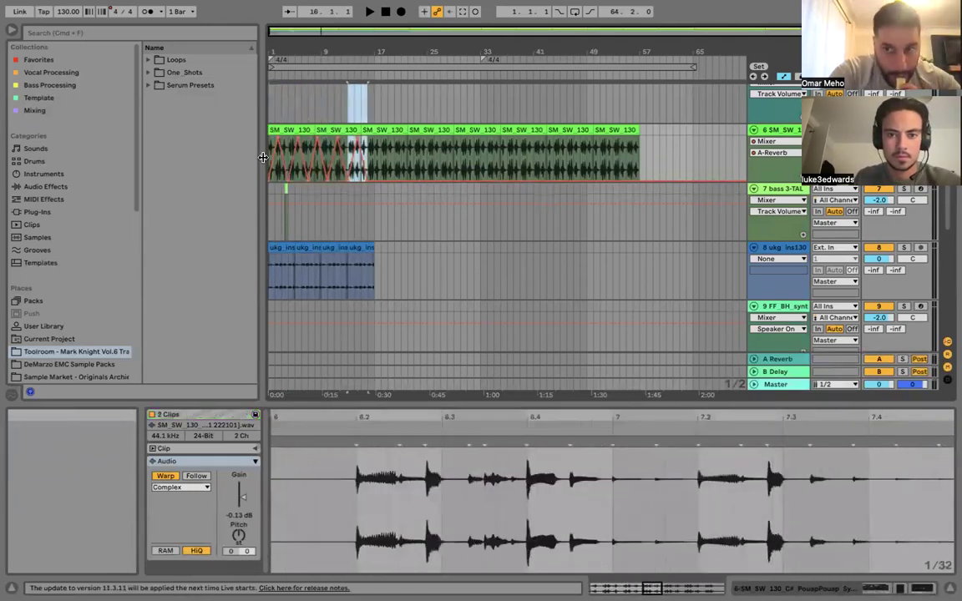
{"action": "key", "text": "super+d"}
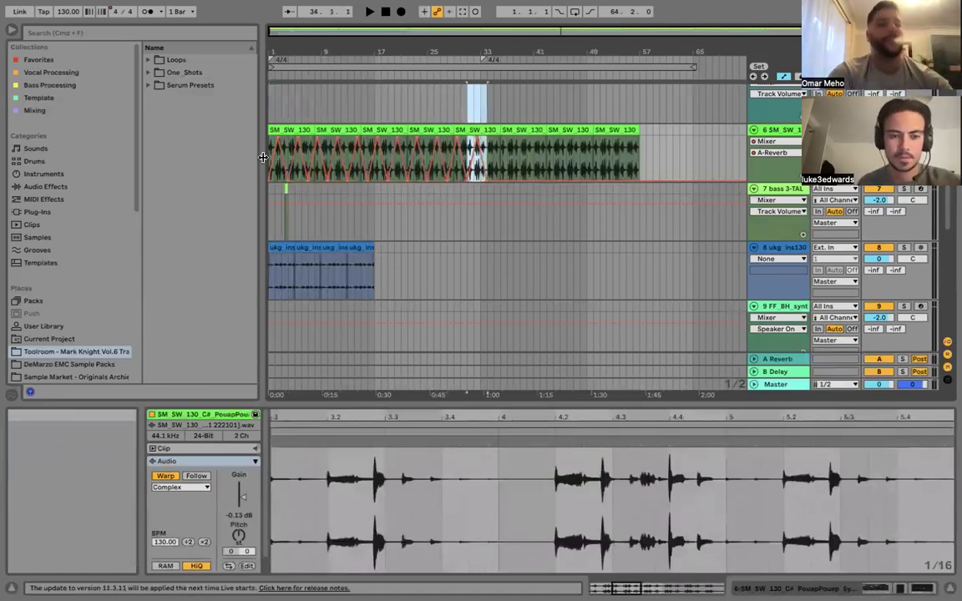
{"action": "key", "text": "Right"}
{"action": "key", "text": "Right"}
{"action": "key", "text": "Right"}
{"action": "key", "text": "Right"}
{"action": "key", "text": "Right"}
{"action": "key", "text": "Right"}
{"action": "key", "text": "Right"}
{"action": "key", "text": "Right"}
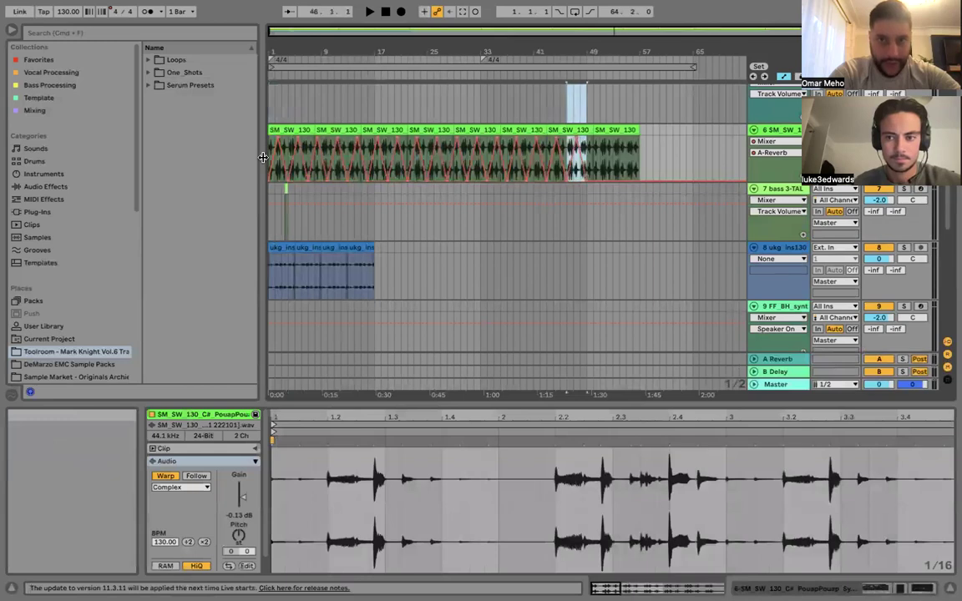
{"action": "key", "text": "Right"}
{"action": "key", "text": "Right"}
{"action": "key", "text": "Right"}
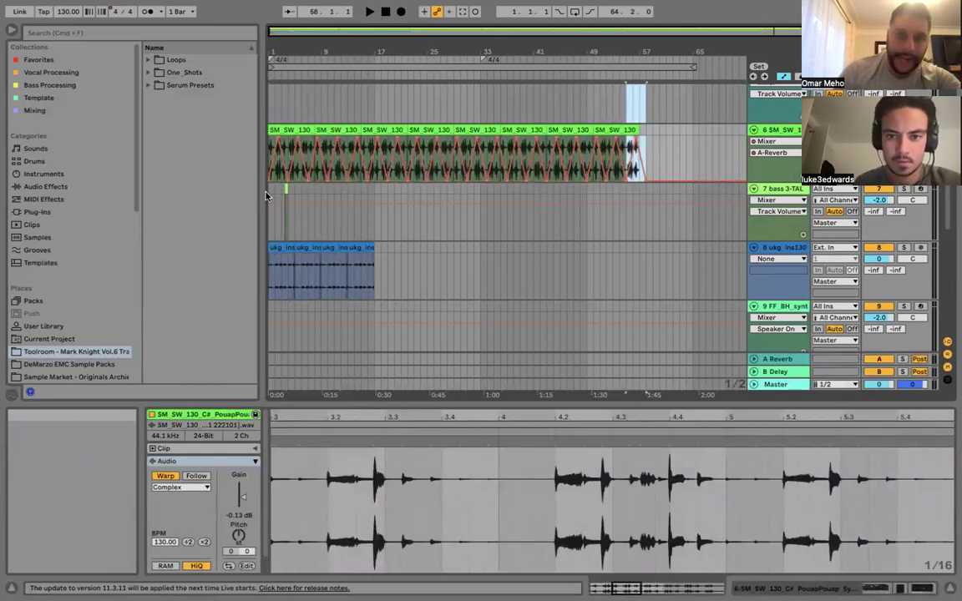
Delete the short stray clip at bar 3 of track 7.
{"action": "left_click", "coordinate": [286, 192]}
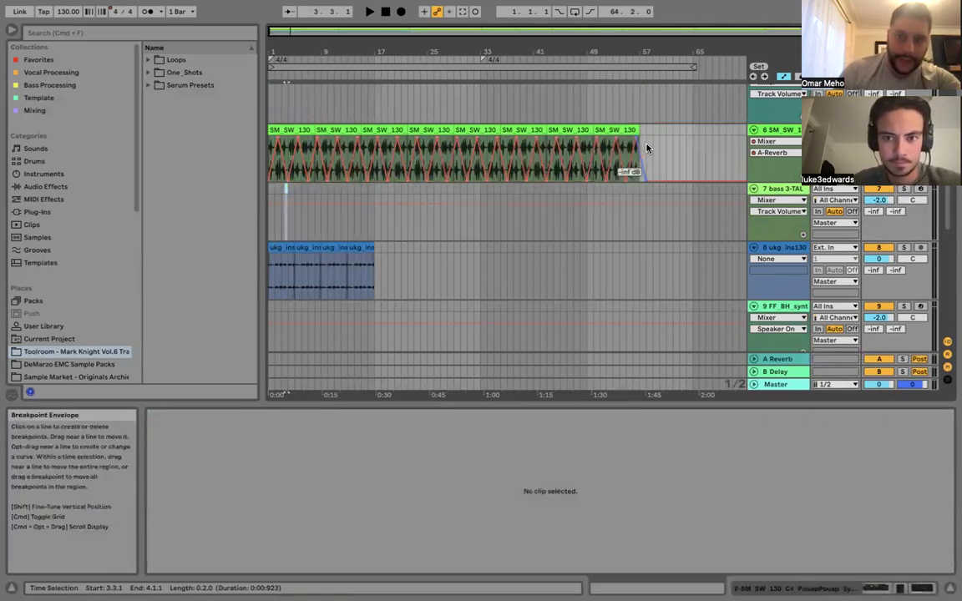
{"action": "left_click", "coordinate": [646, 147]}
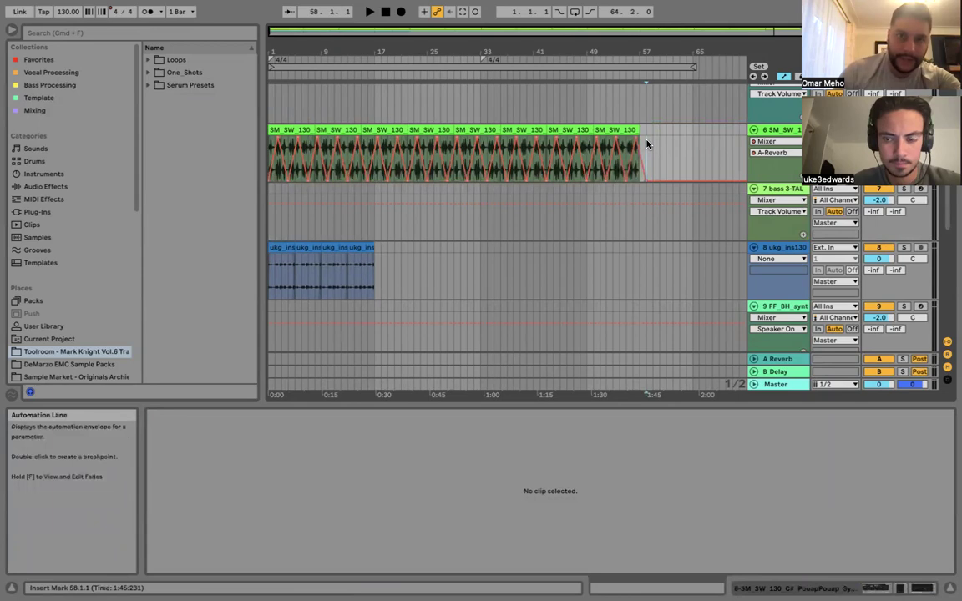
Try skewing track 6's reverb send automation across bars 1 to 58, and undo the skew.
{"action": "left_click_drag", "start_coordinate": [646, 147], "coordinate": [269, 154]}
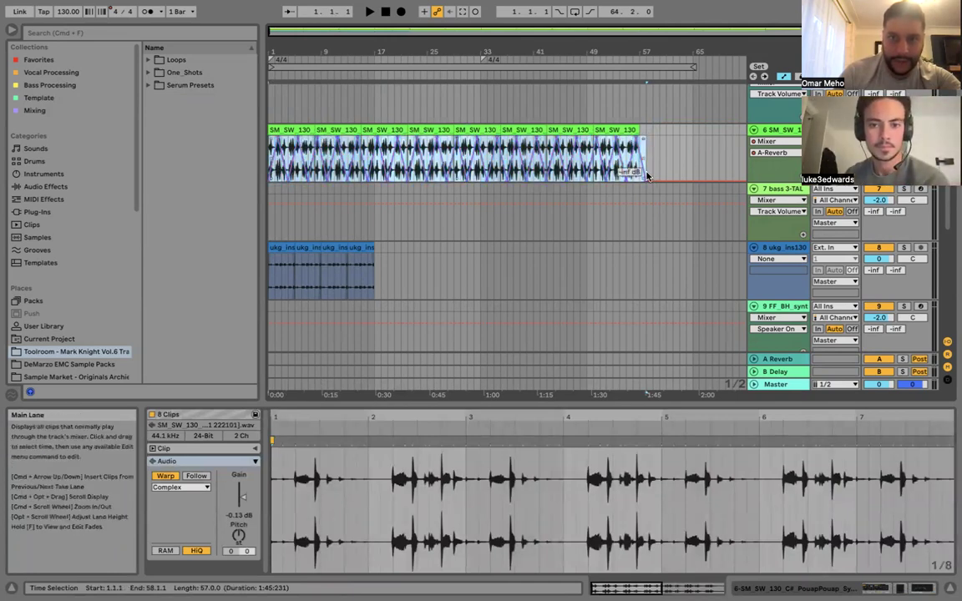
{"action": "left_click_drag", "start_coordinate": [644, 173], "coordinate": [642, 177]}
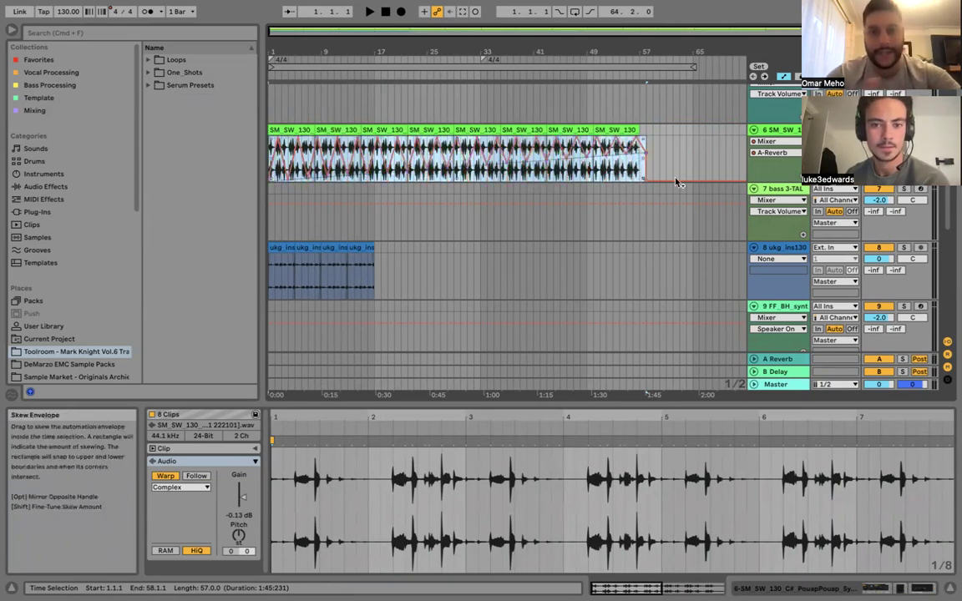
{"action": "key", "text": "super+z"}
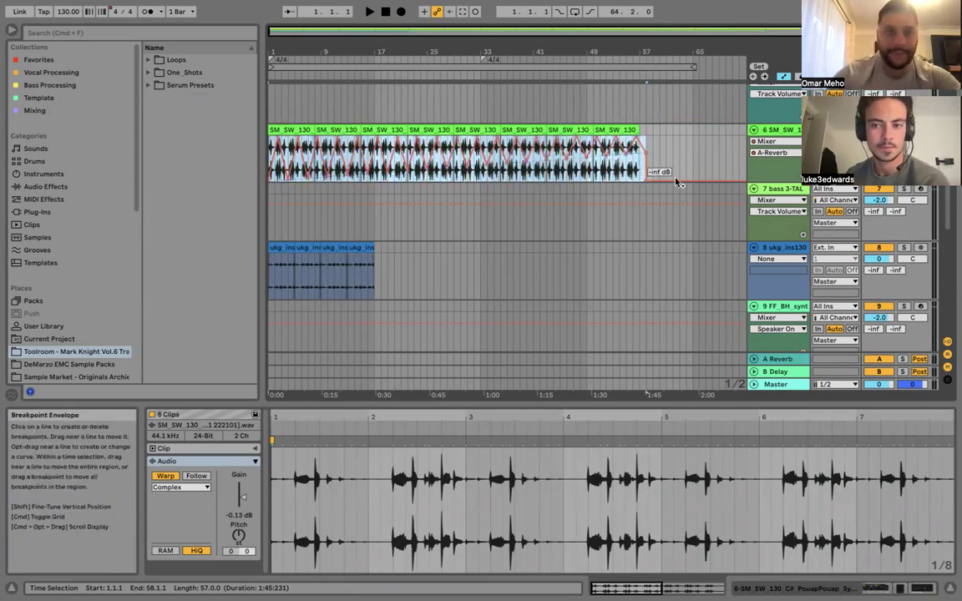
Play back track 6 with its reverb send automation, and show the track's B-Delay send automation.
{"action": "left_click", "coordinate": [370, 12]}
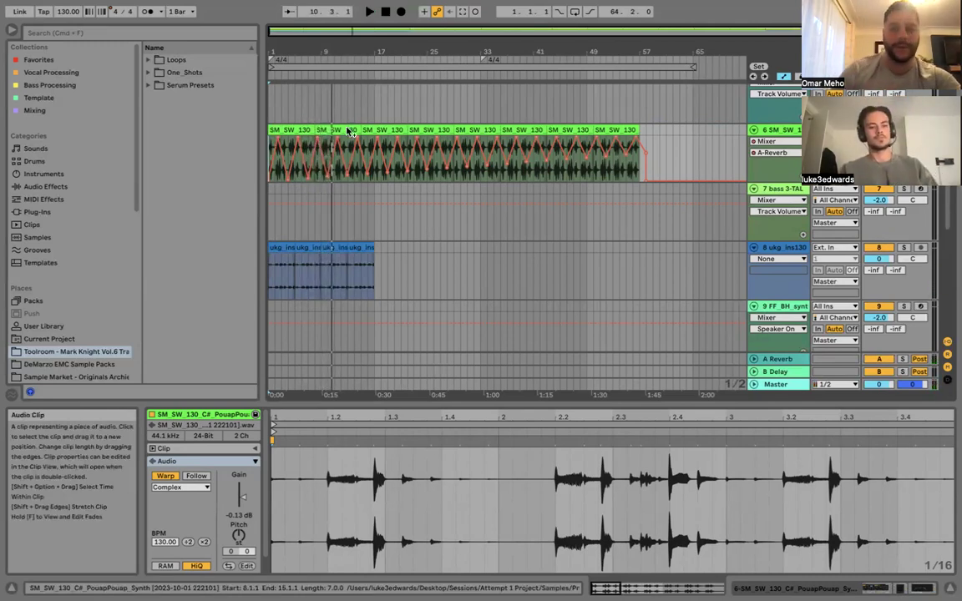
{"action": "right_click", "coordinate": [785, 156]}
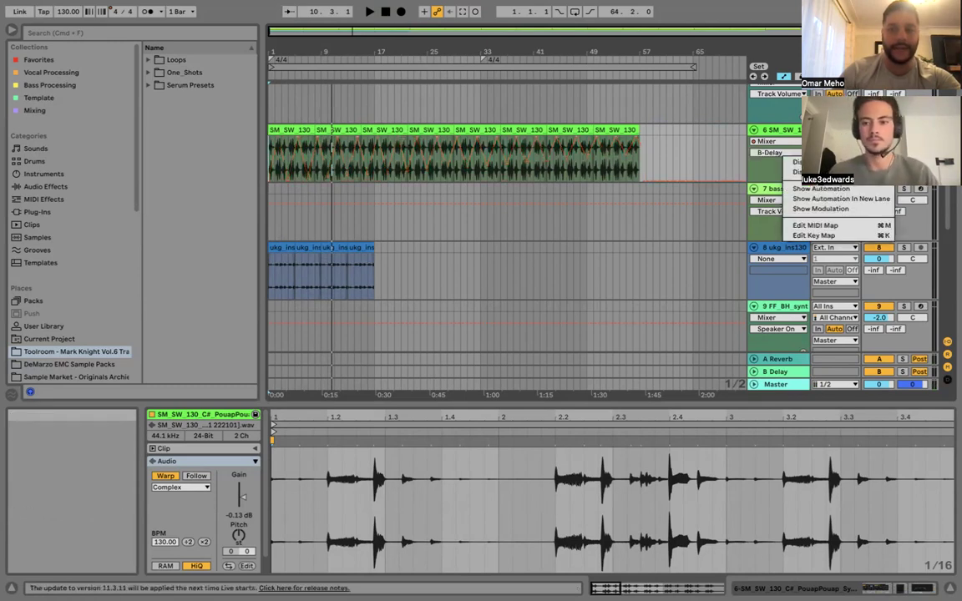
{"action": "left_click", "coordinate": [847, 190]}
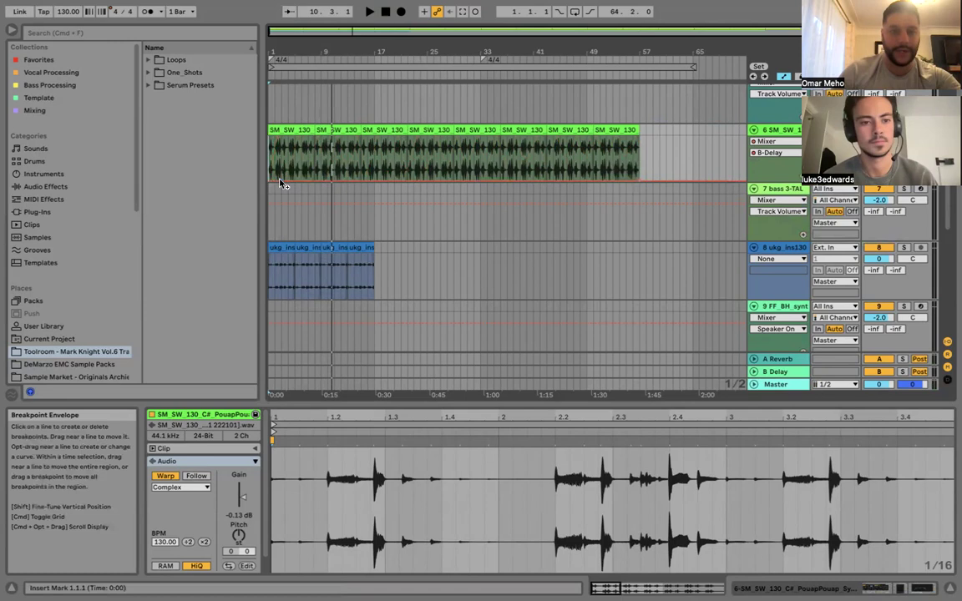
Shape track 6's delay send automation into a steady rise from bar 1 to the end of the clips at bar 57.
{"action": "left_click_drag", "start_coordinate": [638, 181], "coordinate": [639, 158]}
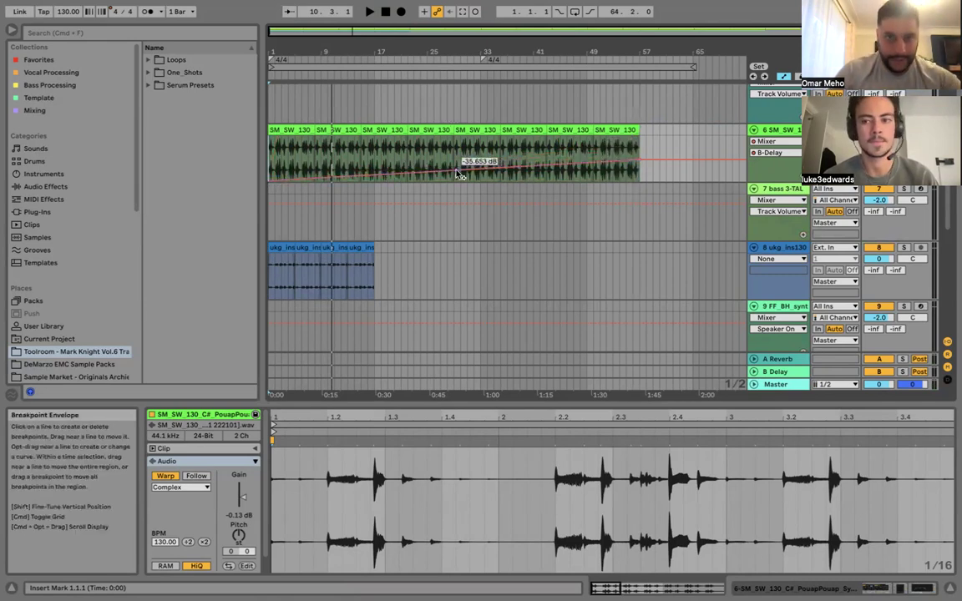
{"action": "left_click_drag", "start_coordinate": [459, 173], "coordinate": [441, 154]}
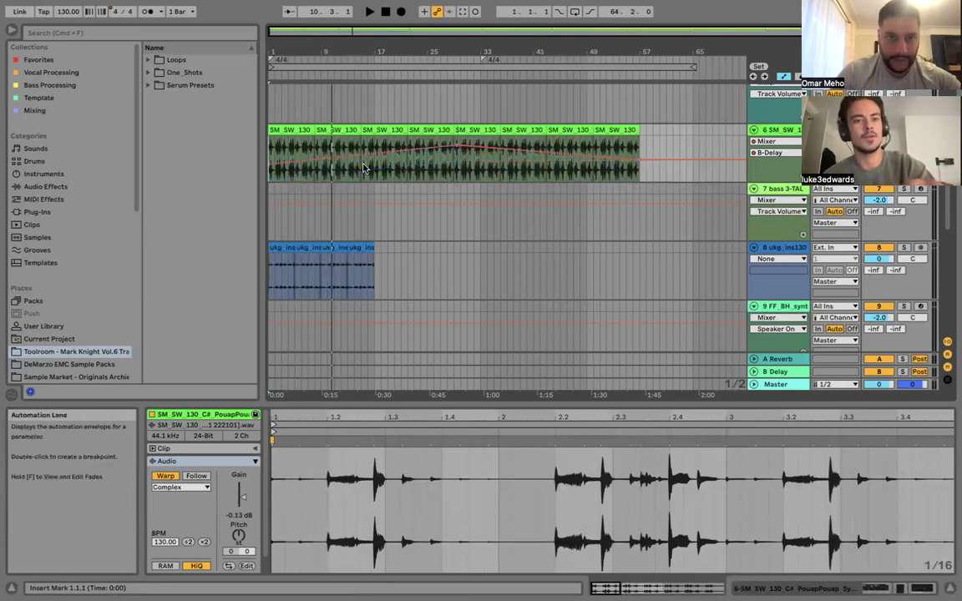
{"action": "left_click", "coordinate": [336, 159]}
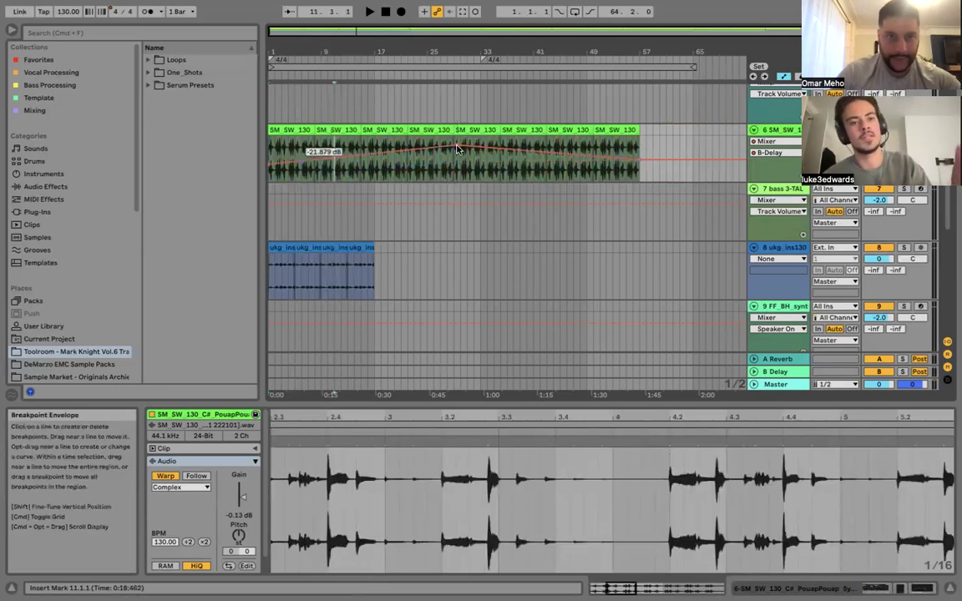
{"action": "left_click_drag", "start_coordinate": [634, 161], "coordinate": [638, 163]}
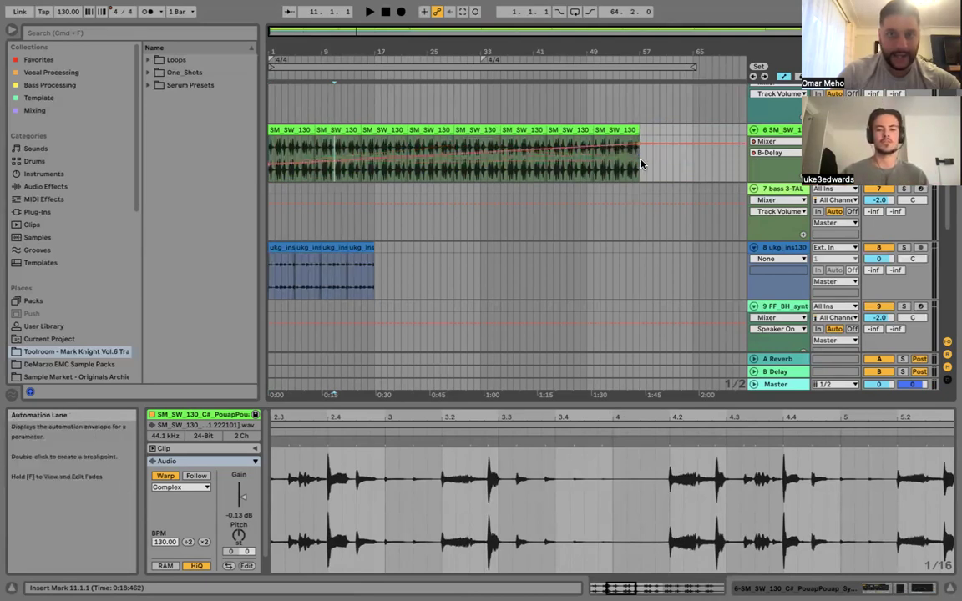
{"action": "left_click", "coordinate": [642, 164]}
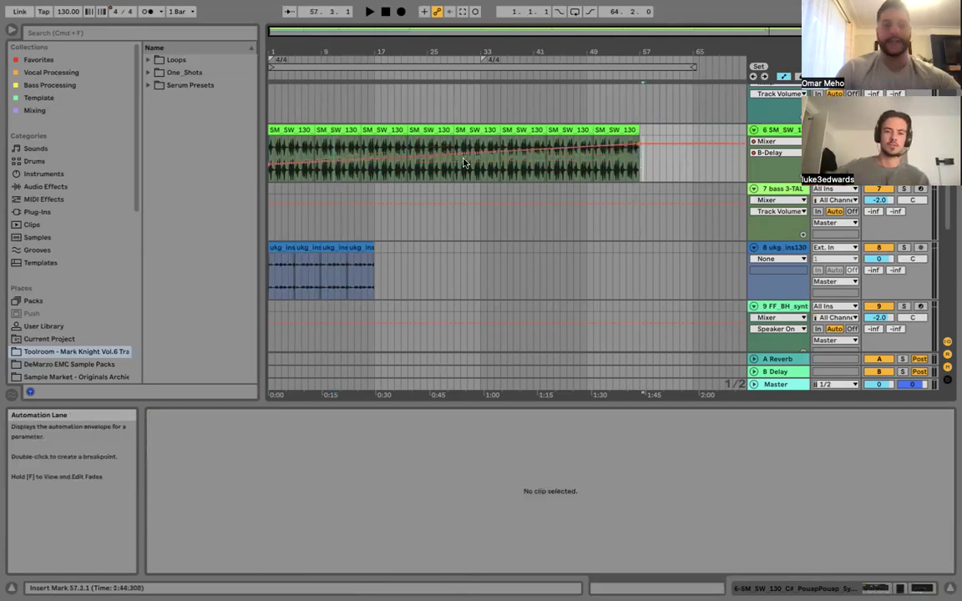
Play the arrangement from bar 1 to hear the rising delay send on track 6, and stop playback.
{"action": "left_click", "coordinate": [269, 151]}
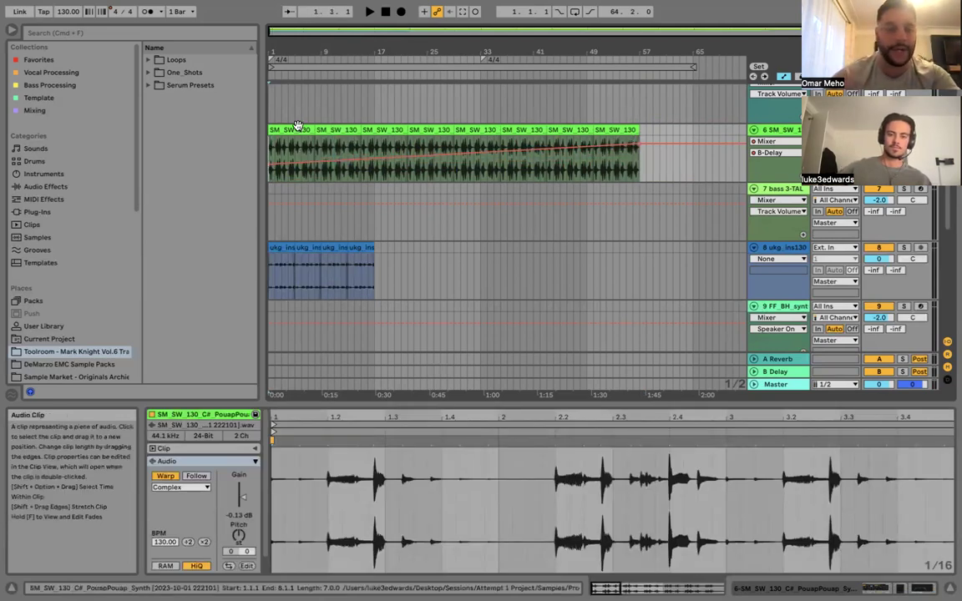
{"action": "left_click", "coordinate": [369, 12]}
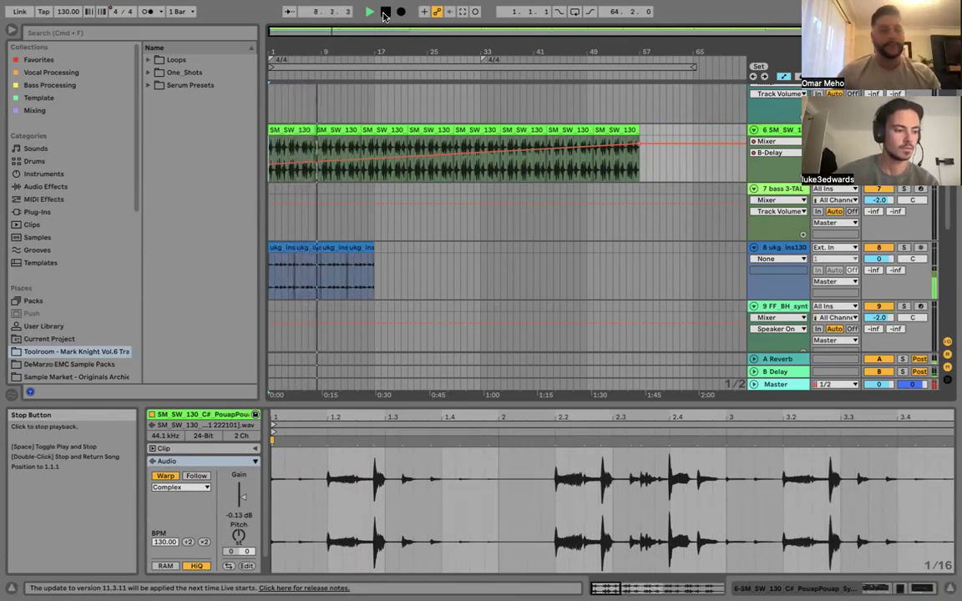
{"action": "left_click", "coordinate": [384, 12]}
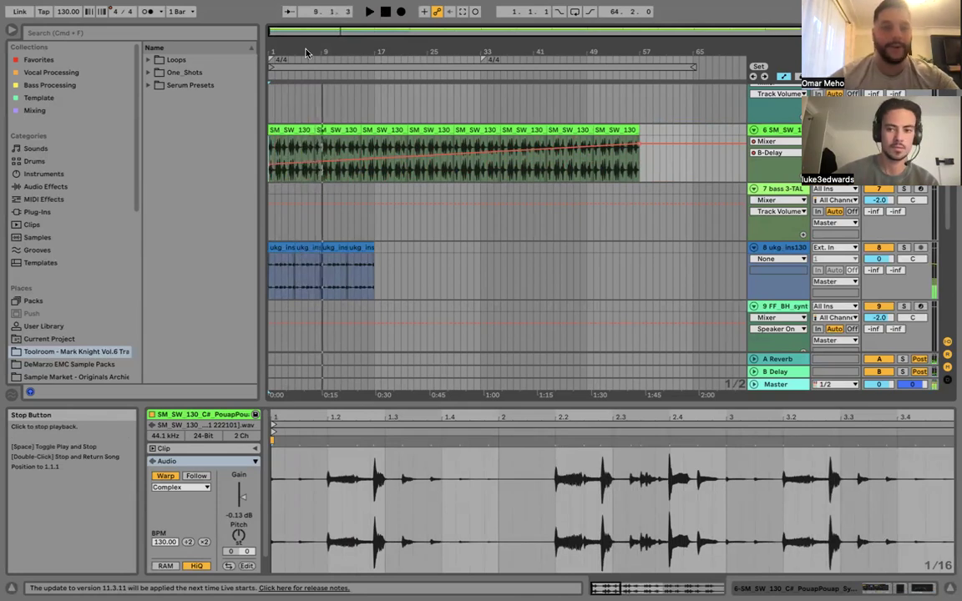
Open the Shaker_Loops folder inside the Drum_Loops of the Toolroom Mark Knight Vol.6 sample pack.
{"action": "scroll", "coordinate": [326, 117], "scroll_direction": "up", "scroll_amount": 3}
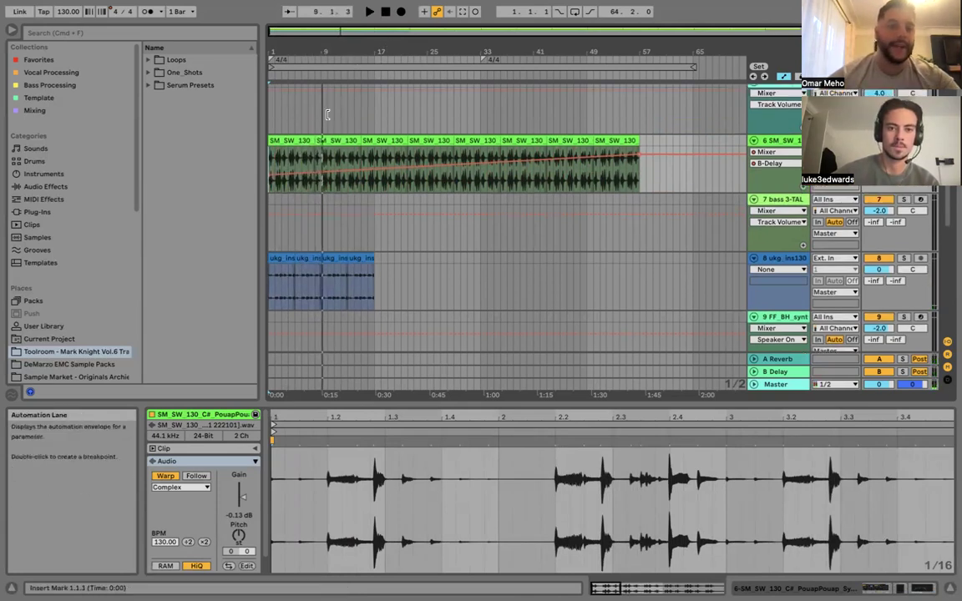
{"action": "scroll", "coordinate": [326, 118], "scroll_direction": "up", "scroll_amount": 3}
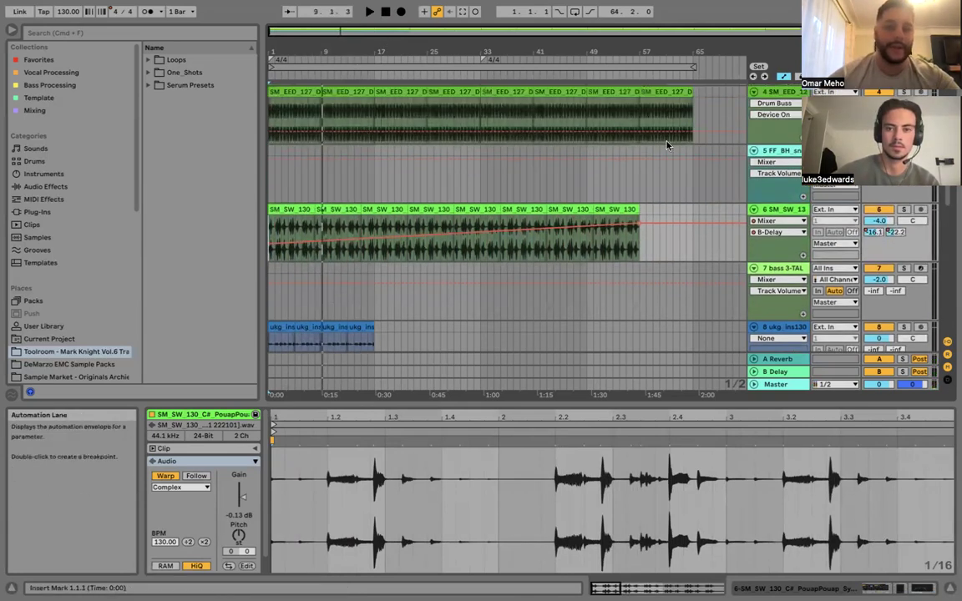
{"action": "scroll", "coordinate": [782, 153], "scroll_direction": "up", "scroll_amount": 4}
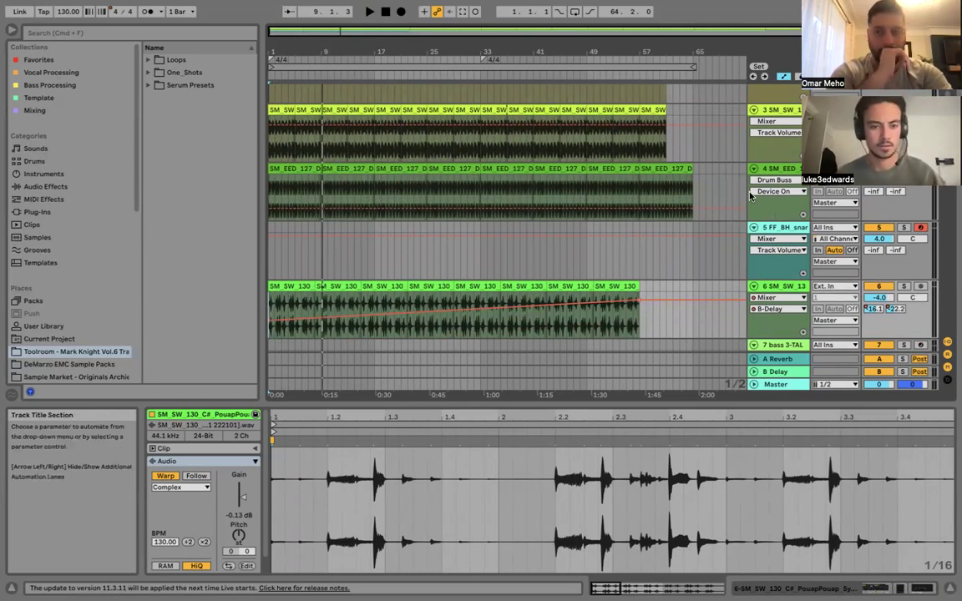
{"action": "left_click", "coordinate": [148, 59]}
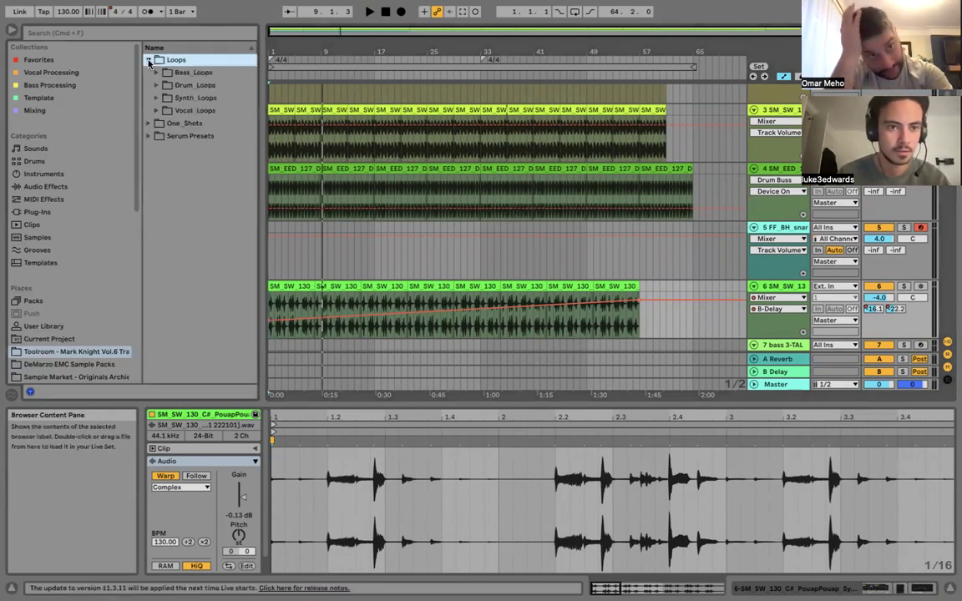
{"action": "left_click", "coordinate": [153, 86]}
{"action": "left_click", "coordinate": [155, 85]}
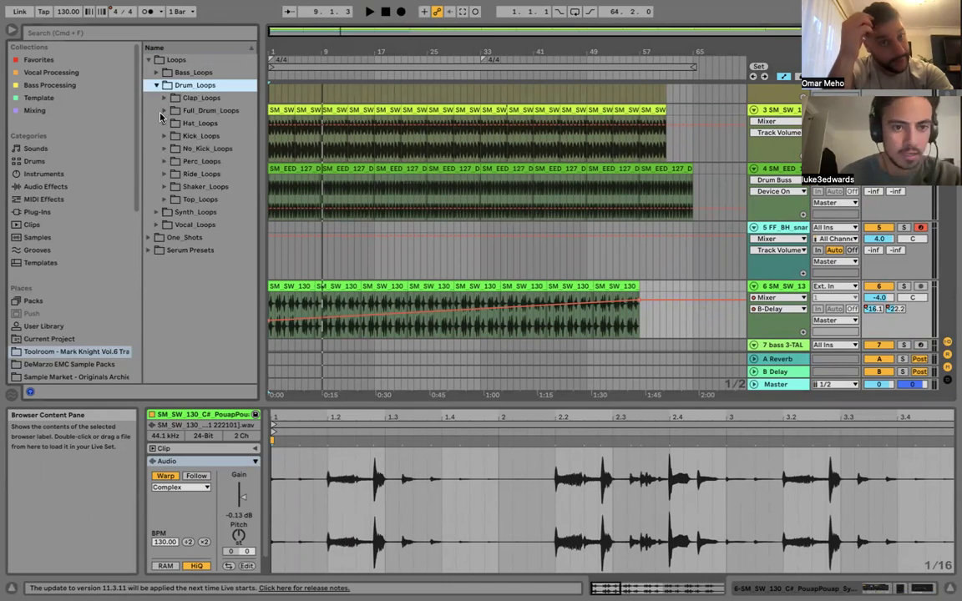
{"action": "left_click", "coordinate": [164, 187]}
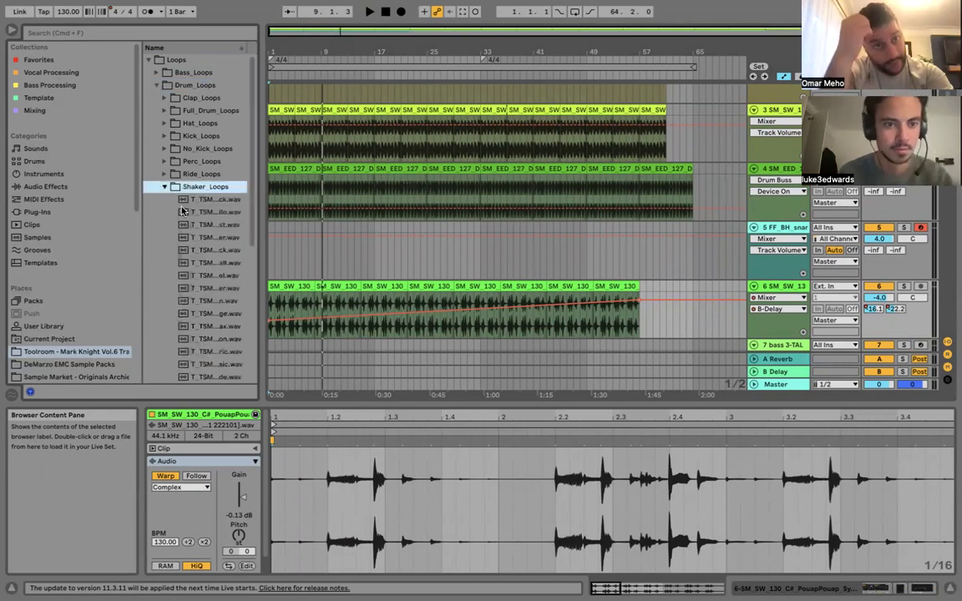
Audition the shaker loops one after another, down to T_TSMK6_125_shaker_loop_nucleus.wav.
{"action": "left_click", "coordinate": [216, 200]}
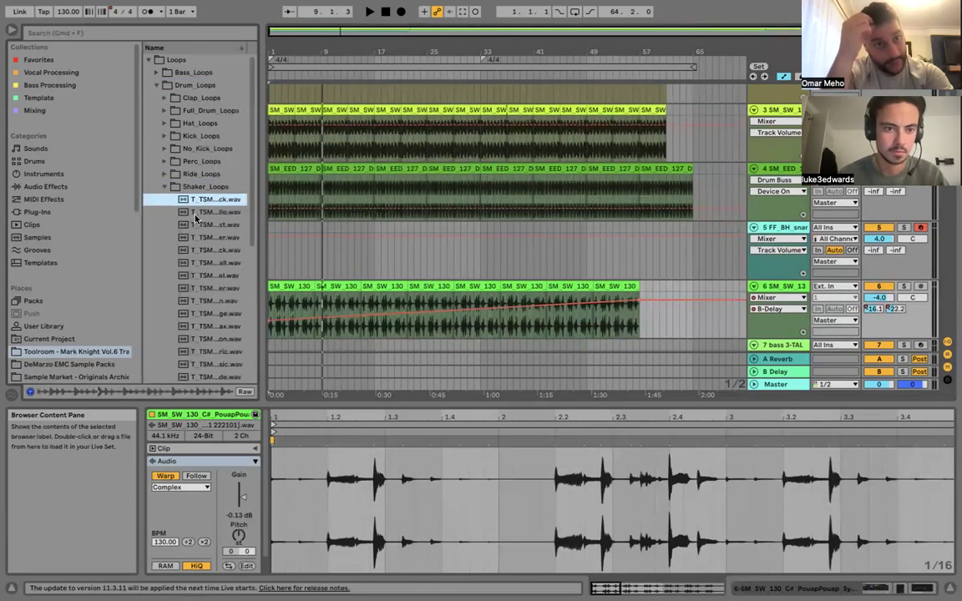
{"action": "key", "text": "Down"}
{"action": "key", "text": "Down"}
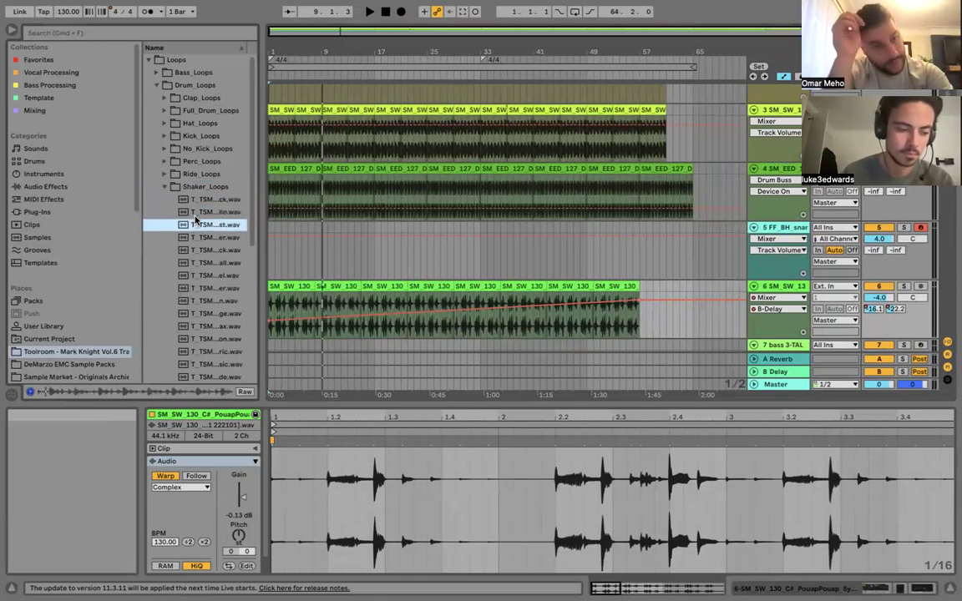
{"action": "key", "text": "Down"}
{"action": "key", "text": "Down"}
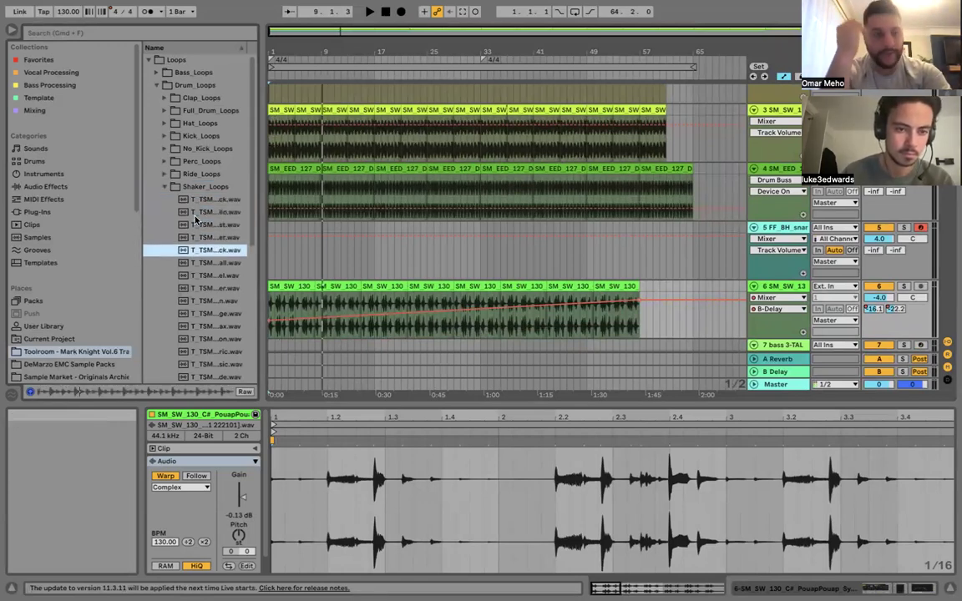
{"action": "key", "text": "Down"}
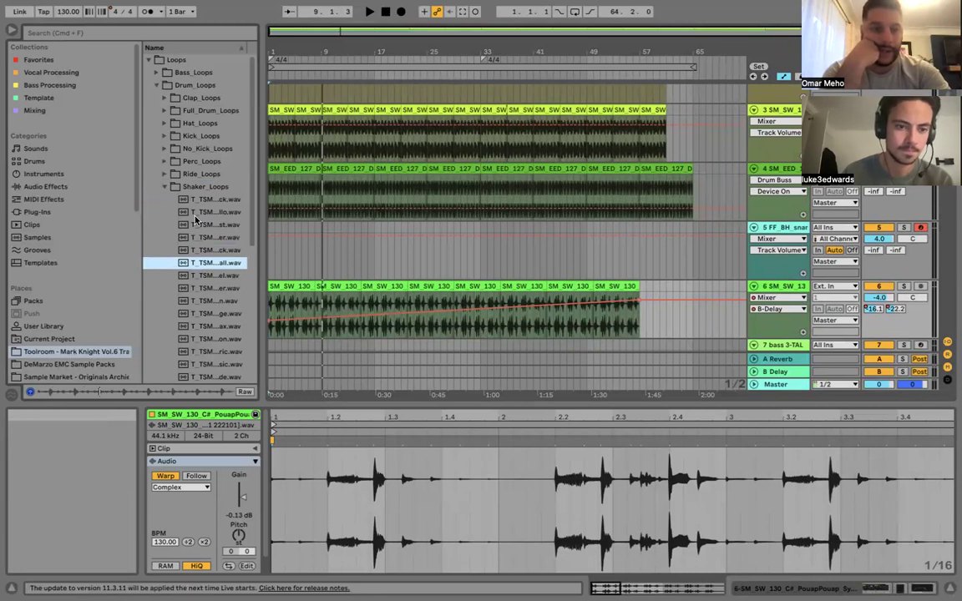
{"action": "key", "text": "Down"}
{"action": "key", "text": "Down"}
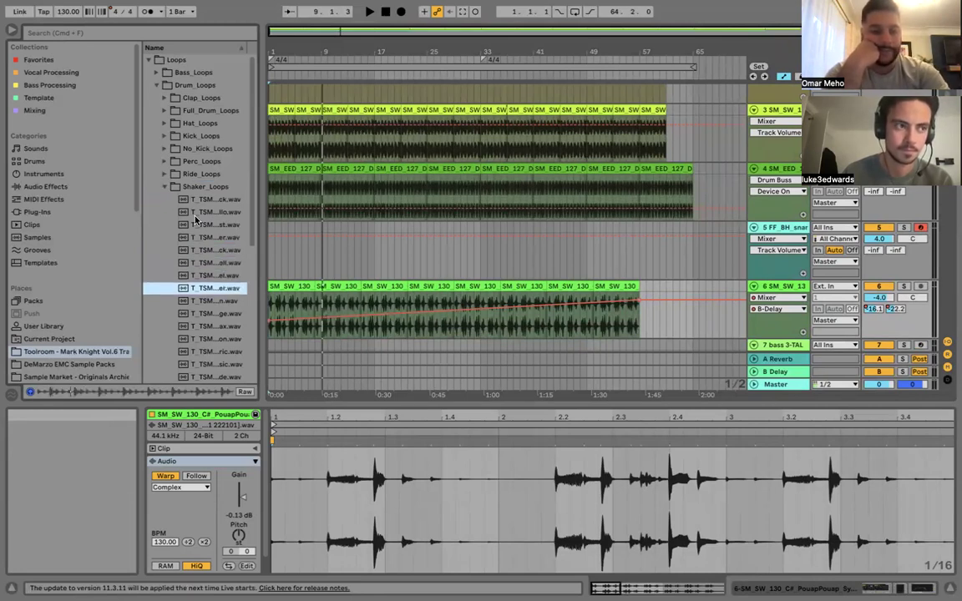
{"action": "key", "text": "Down"}
{"action": "key", "text": "Down"}
{"action": "key", "text": "Down"}
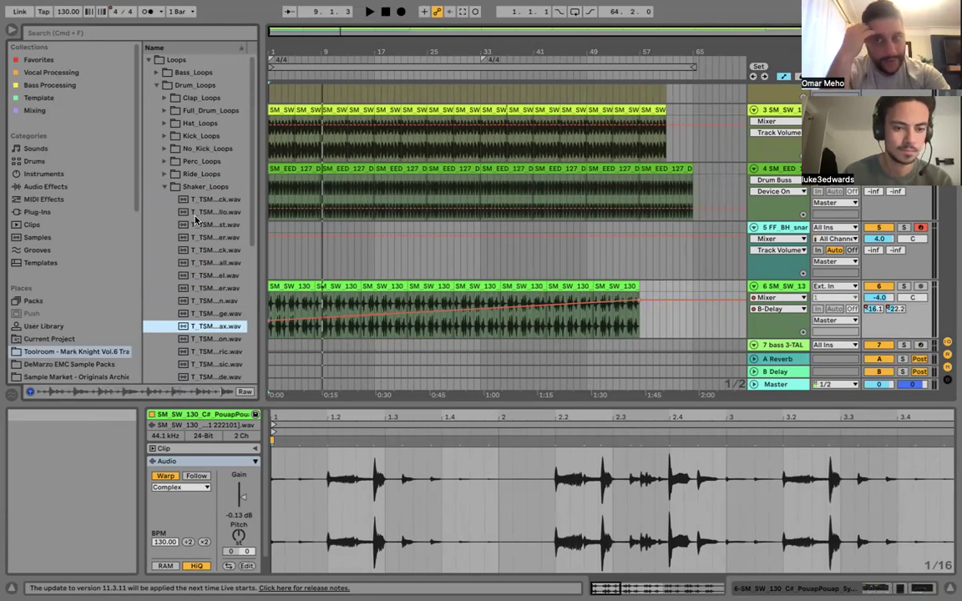
{"action": "key", "text": "Down"}
{"action": "key", "text": "Down"}
{"action": "key", "text": "Down"}
{"action": "key", "text": "Down"}
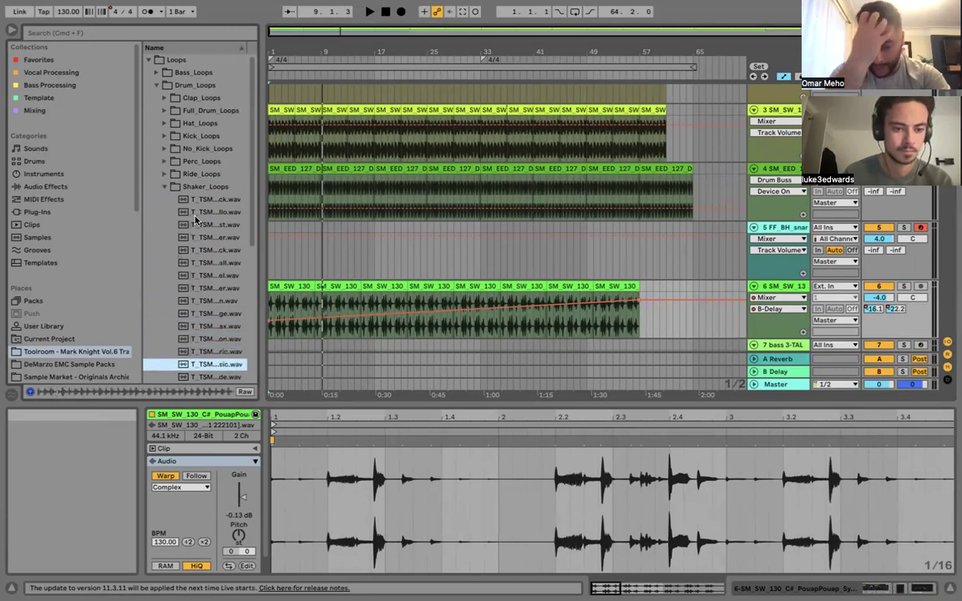
{"action": "key", "text": "Down"}
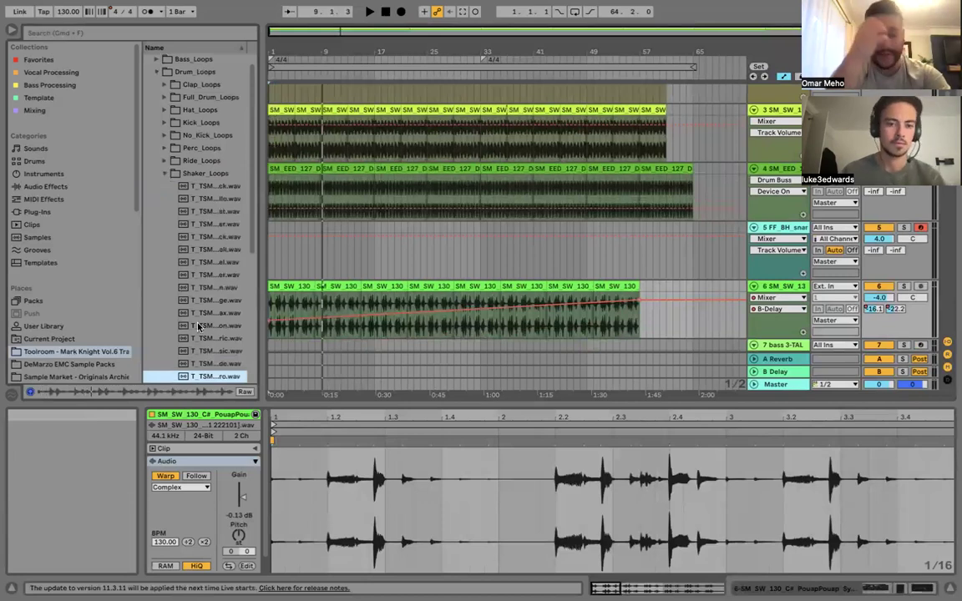
{"action": "key", "text": "Down"}
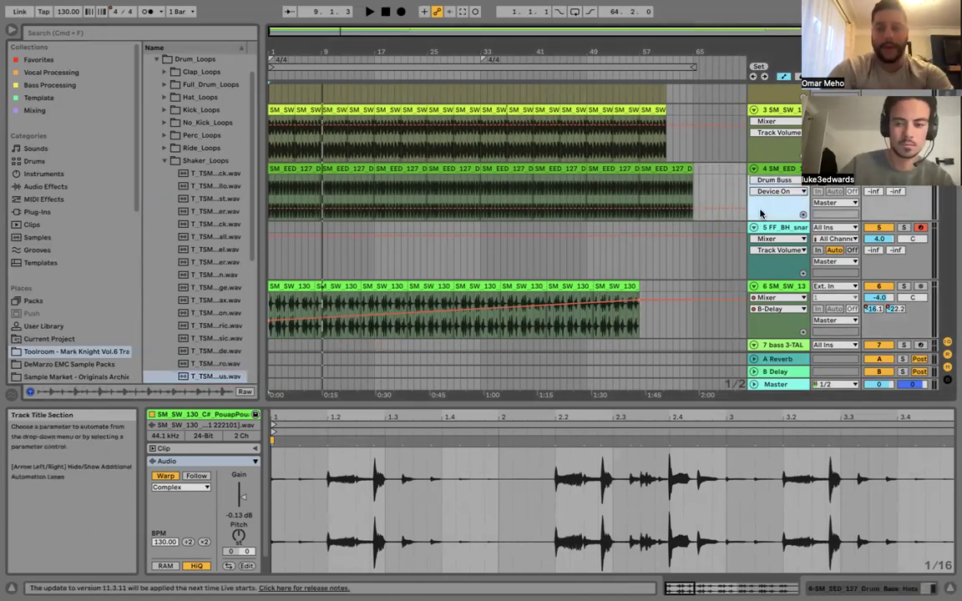
Insert an audio track below track 4 and place the T_TSMK6_125_shaker_loop_nucleus sample on it at bar 1.
{"action": "key", "text": "super+t"}
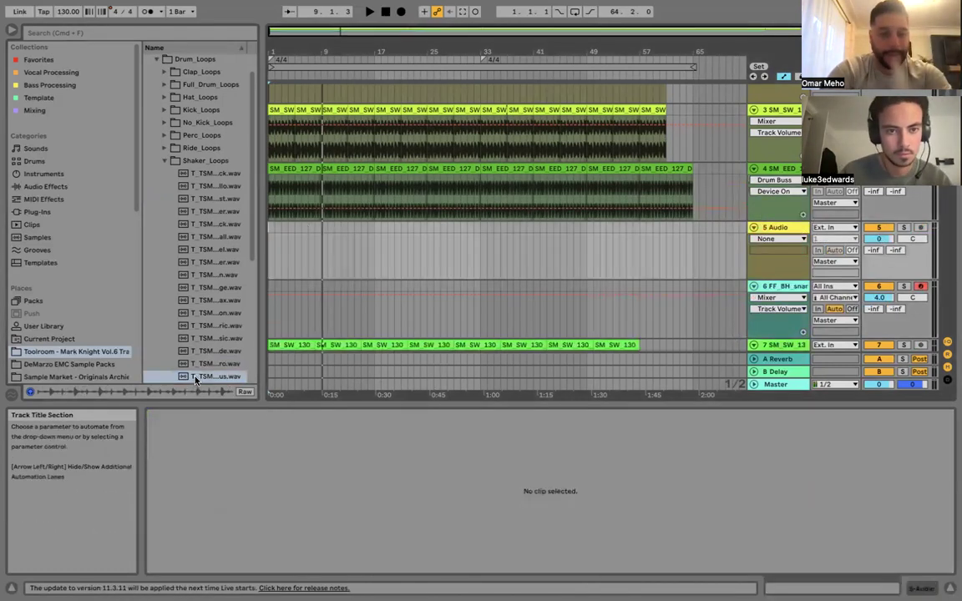
{"action": "left_click", "coordinate": [268, 255]}
{"action": "key", "text": "Return"}
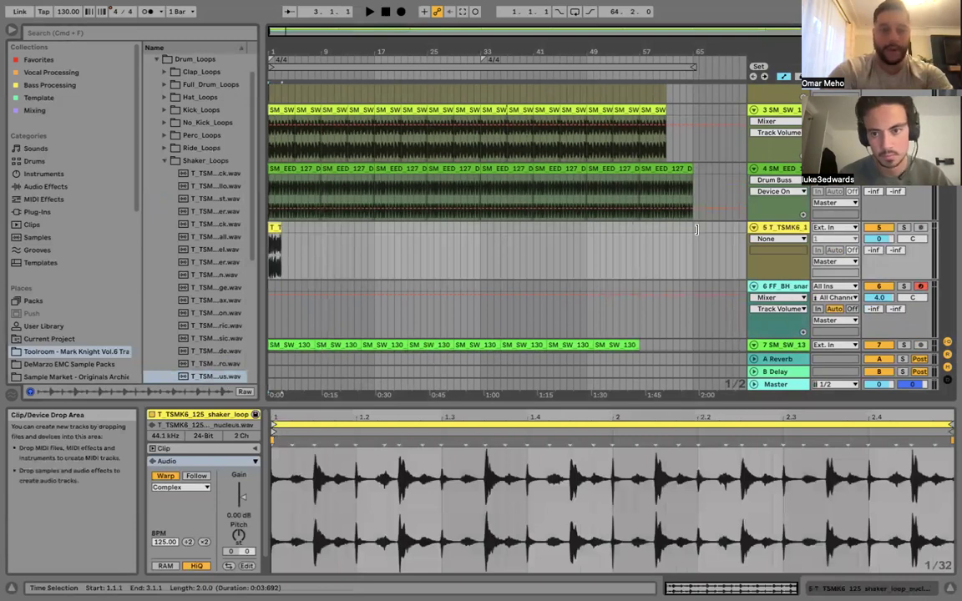
Extend the shaker loop to bar 65 and set track 5's volume to -10 dB while playing the arrangement.
{"action": "left_click", "coordinate": [269, 316]}
{"action": "key", "text": "space"}
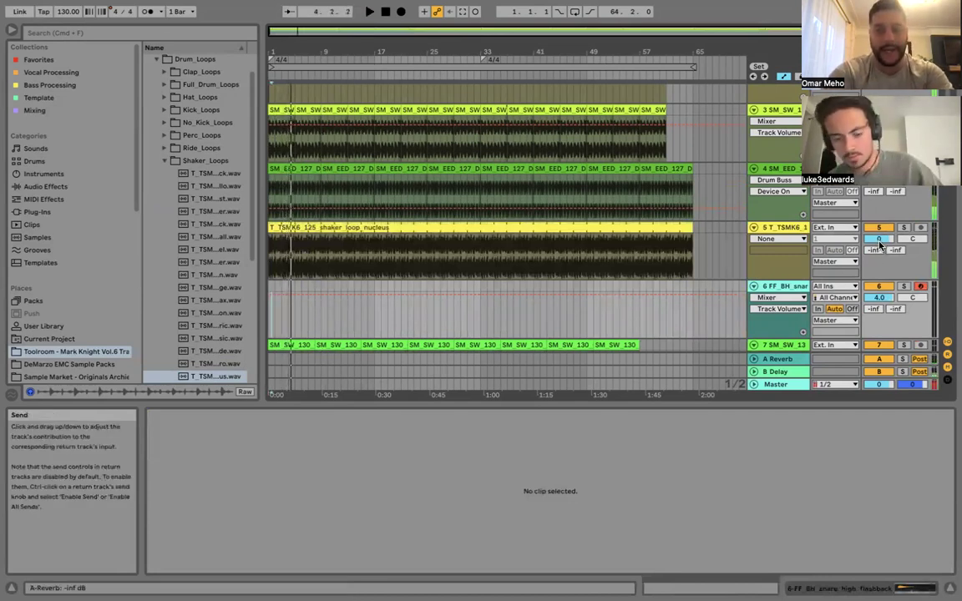
{"action": "left_click_drag", "start_coordinate": [879, 243], "coordinate": [879, 254]}
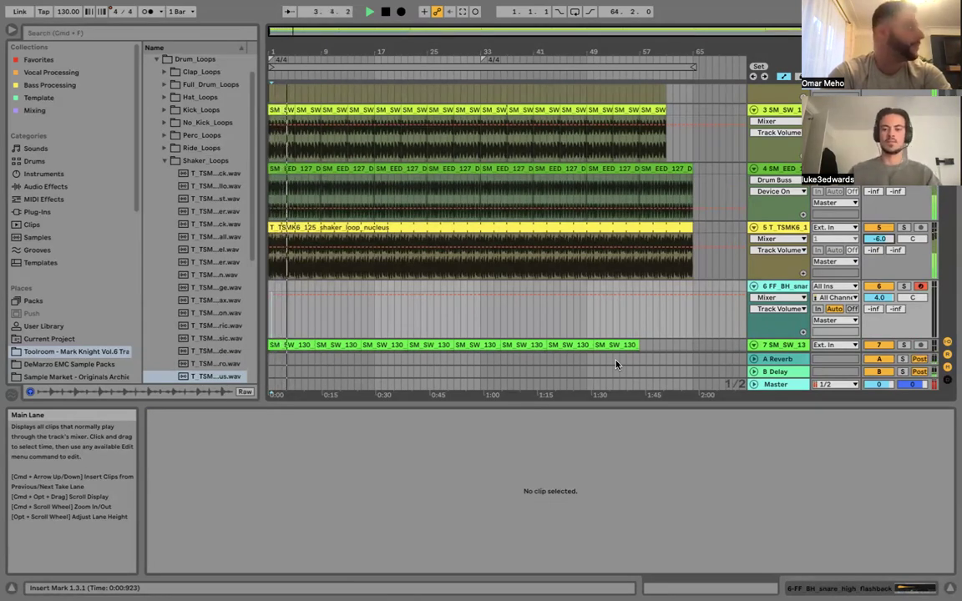
{"action": "key", "text": "Down"}
{"action": "key", "text": "Down"}
{"action": "key", "text": "Down"}
{"action": "key", "text": "Down"}
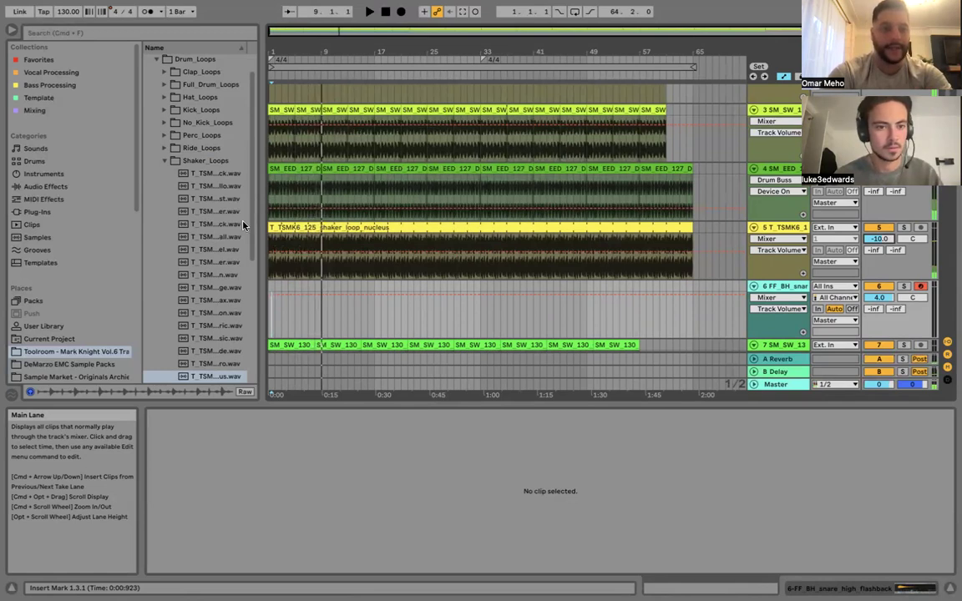
Add an EQ Eight from the Mixing collection to shaker track 5 and set its filter 4 to a high cut.
{"action": "key", "text": "End"}
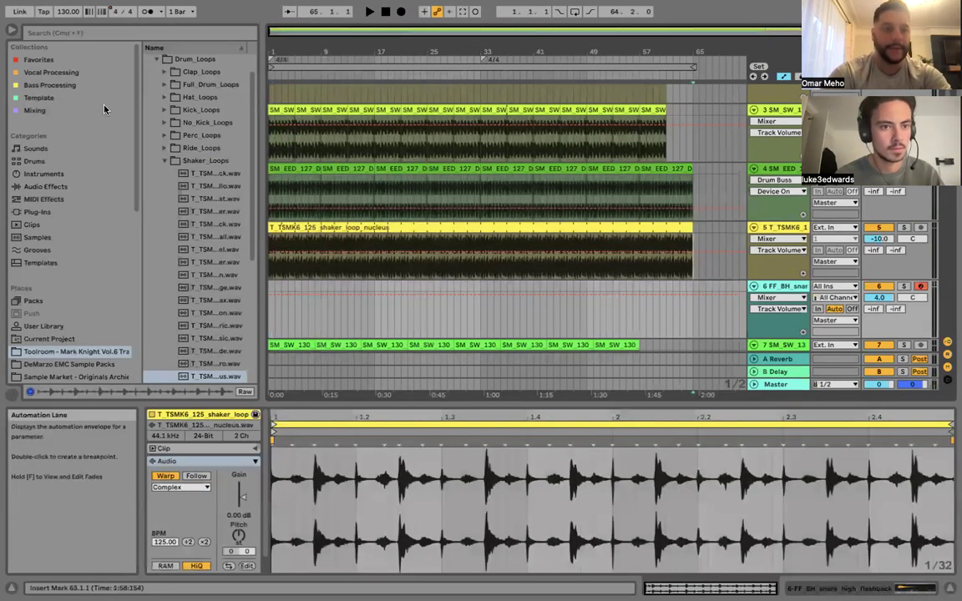
{"action": "key", "text": "shift+Left"}
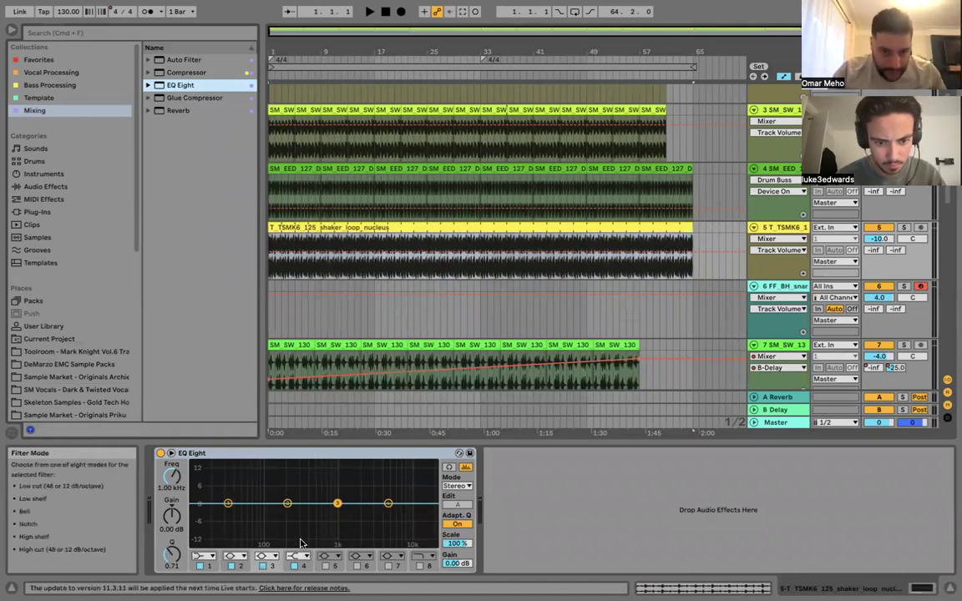
{"action": "left_click", "coordinate": [294, 556]}
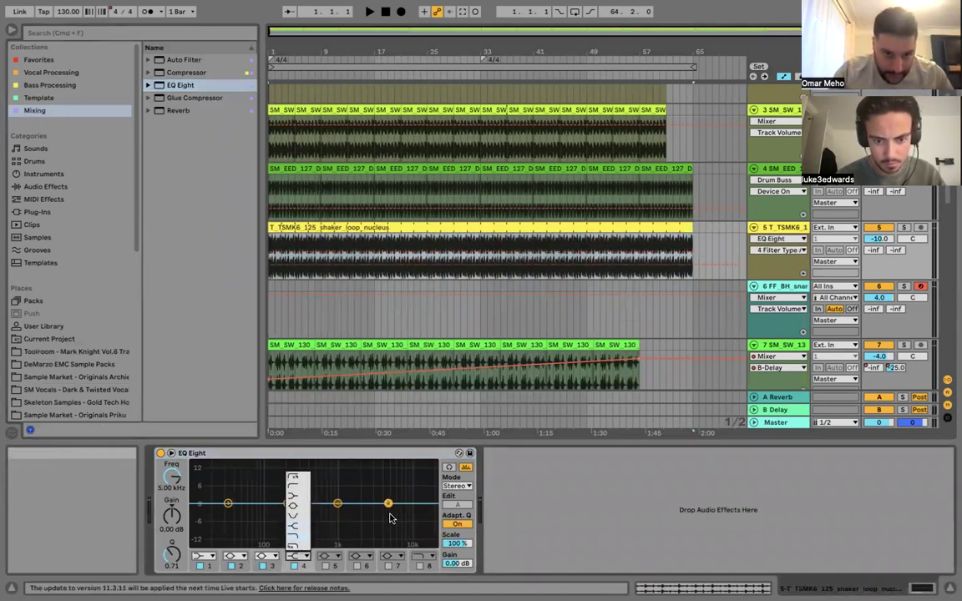
{"action": "left_click", "coordinate": [382, 519]}
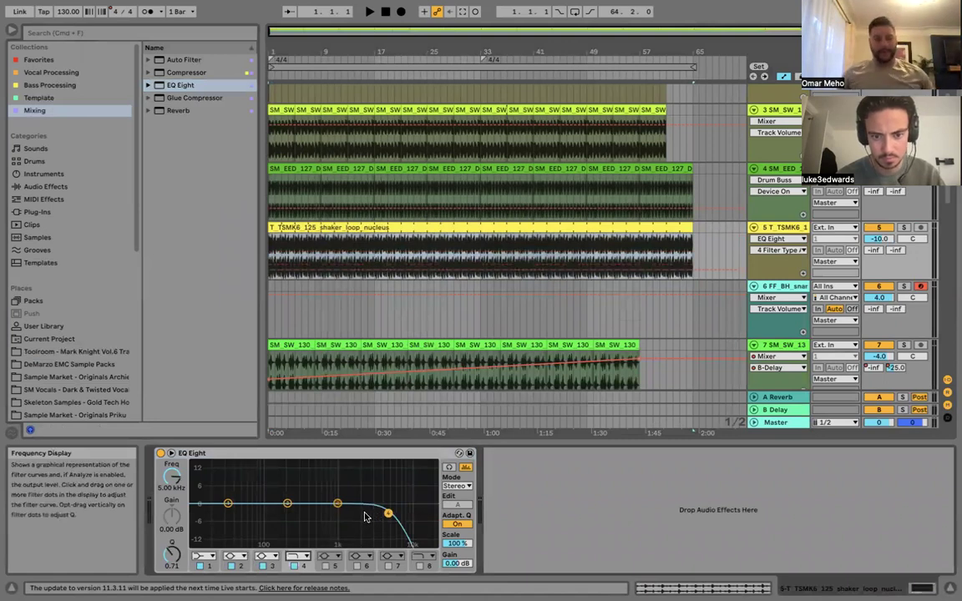
Shape track 5's EQ Eight during playback with a low cut on filter 1 and filter 4's high cut at 6.67 kHz.
{"action": "left_click_drag", "start_coordinate": [389, 514], "coordinate": [366, 515]}
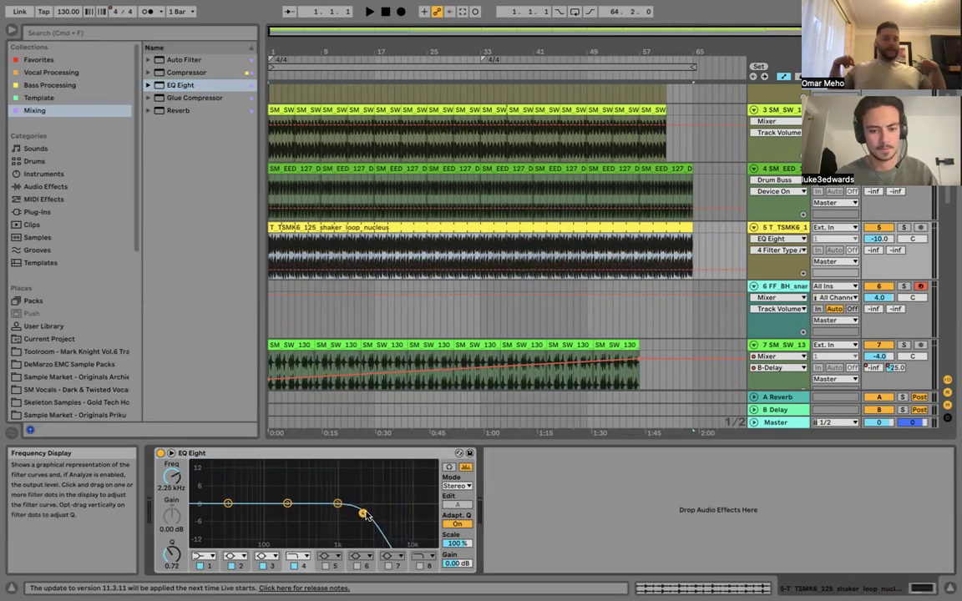
{"action": "key", "text": "space"}
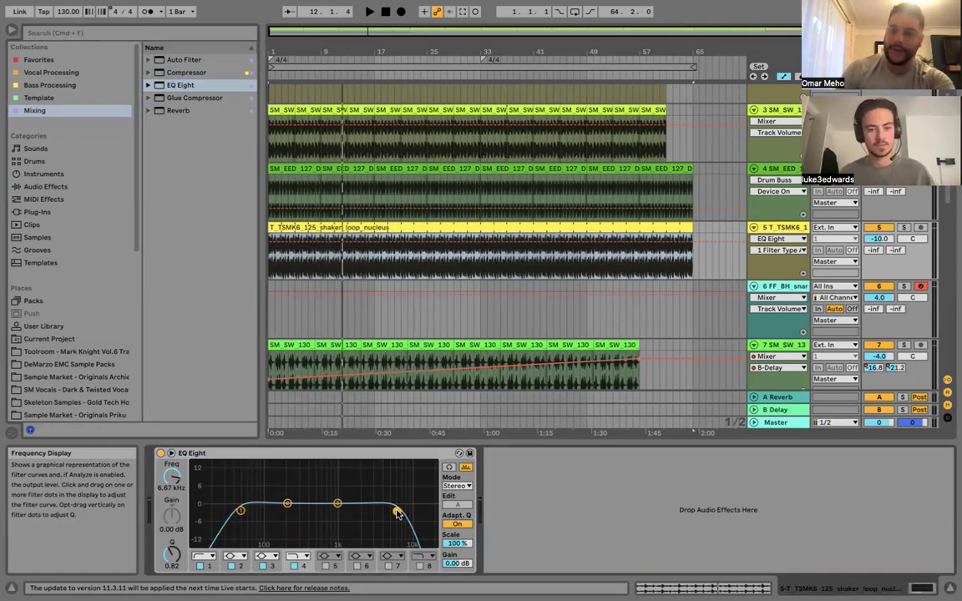
Solo shaker track 5, open its audio clip for editing and set the warp mode to Beats.
{"action": "left_click", "coordinate": [903, 228]}
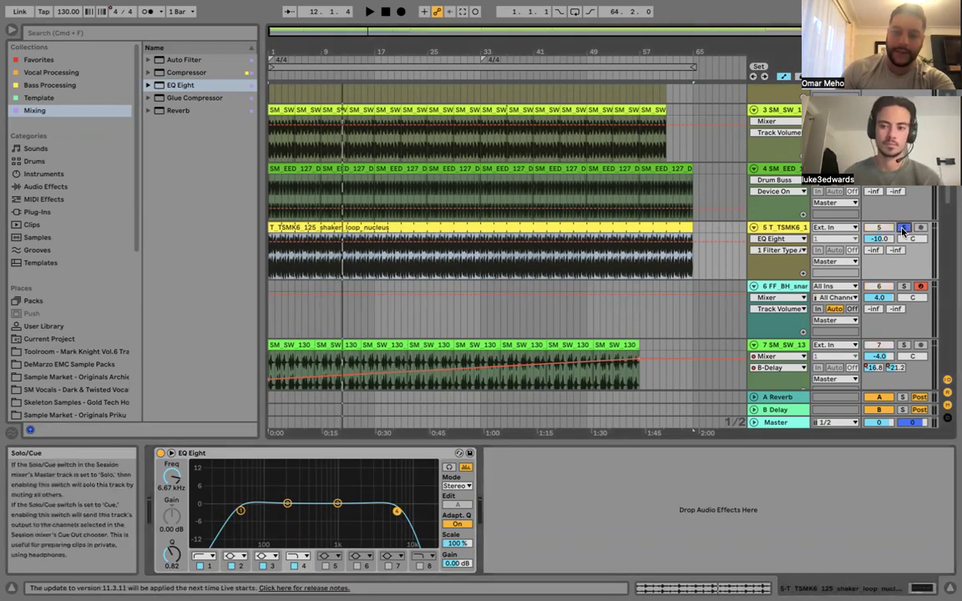
{"action": "left_click", "coordinate": [544, 227]}
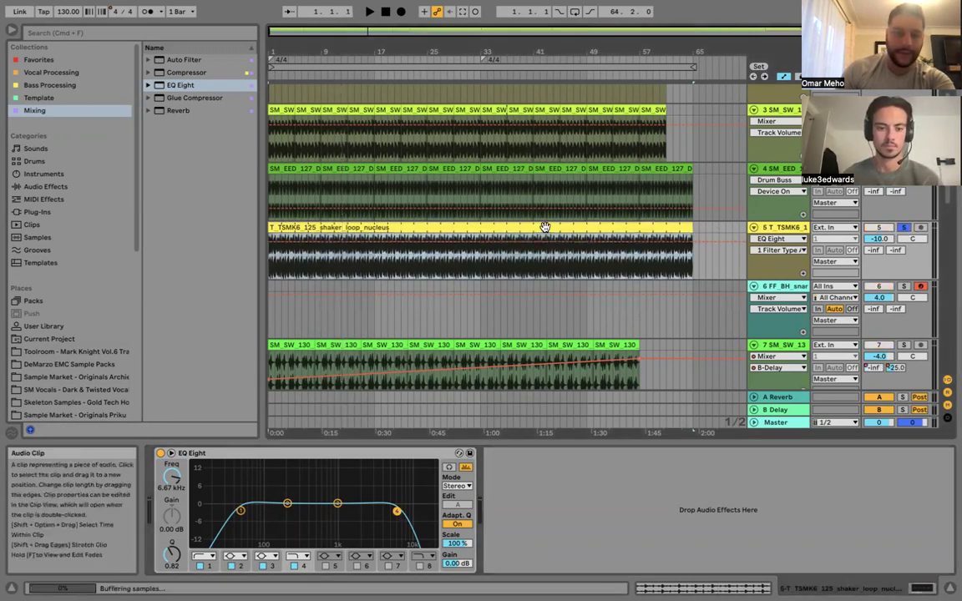
{"action": "double_click", "coordinate": [474, 228]}
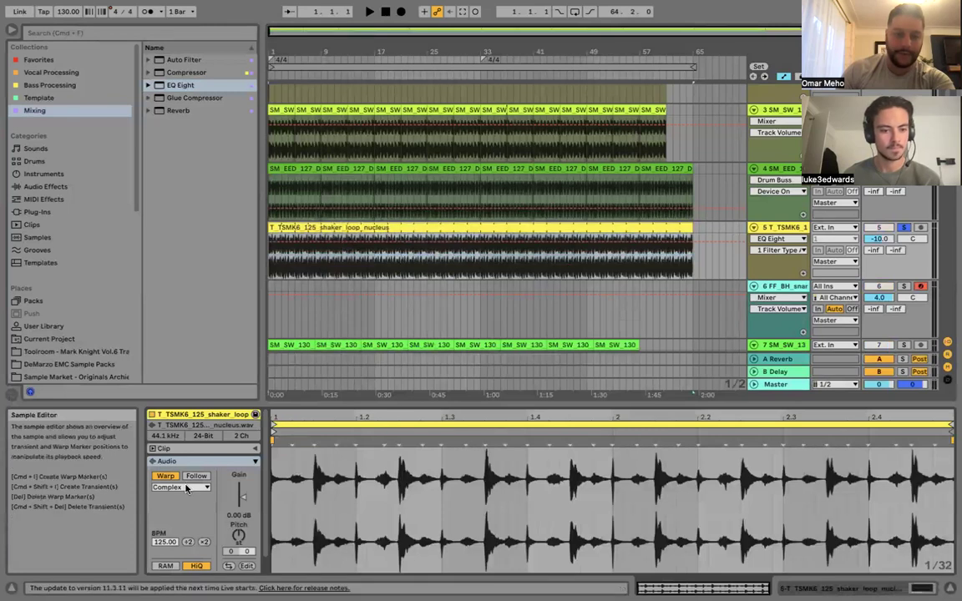
{"action": "left_click_drag", "start_coordinate": [161, 406], "coordinate": [161, 386]}
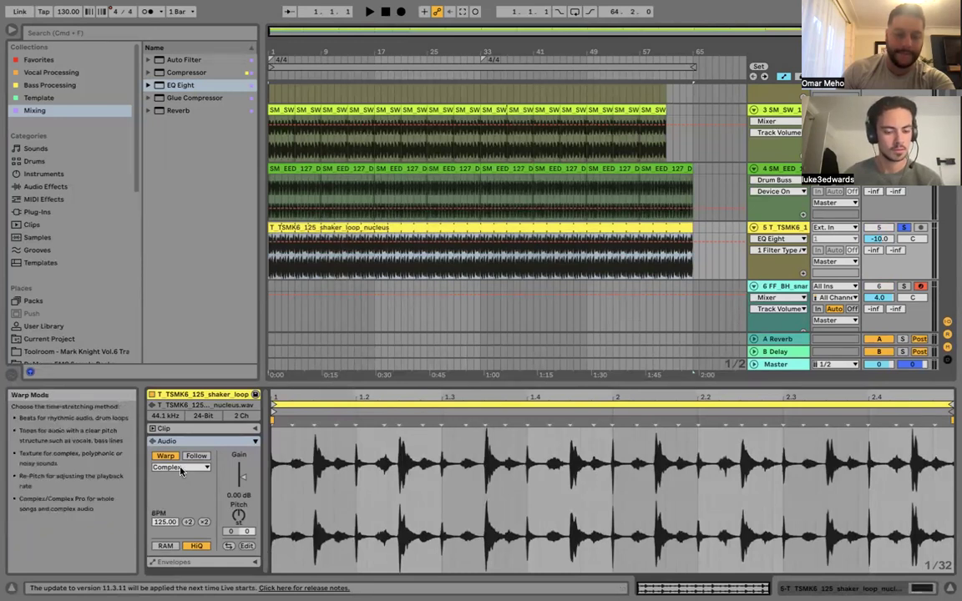
{"action": "left_click", "coordinate": [182, 469]}
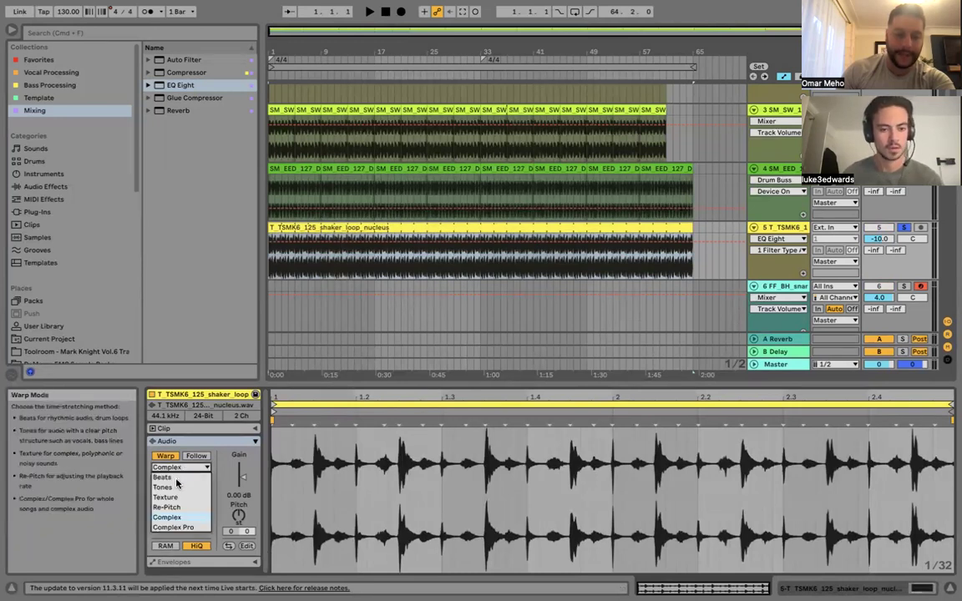
{"action": "left_click", "coordinate": [177, 468]}
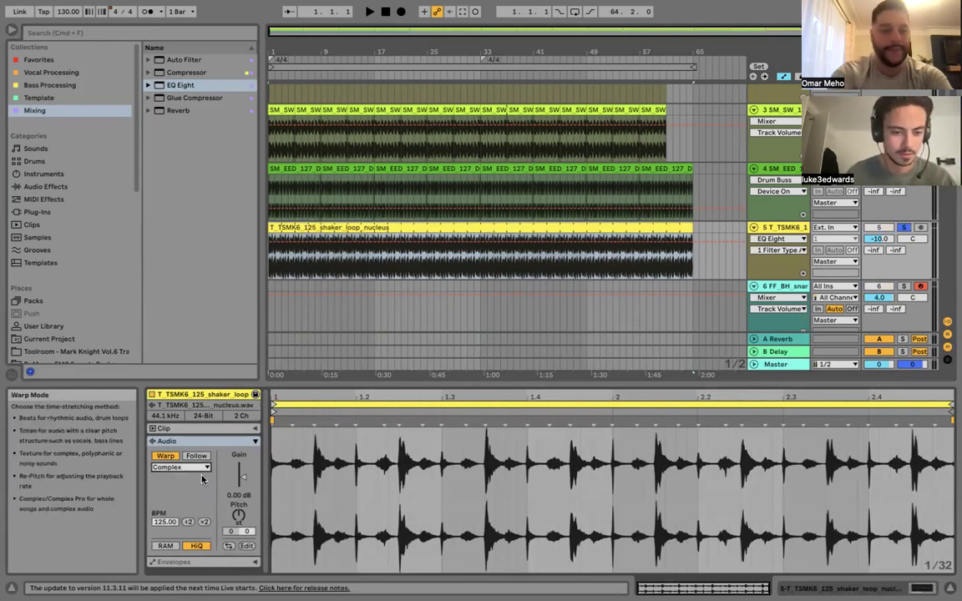
{"action": "left_click", "coordinate": [185, 468]}
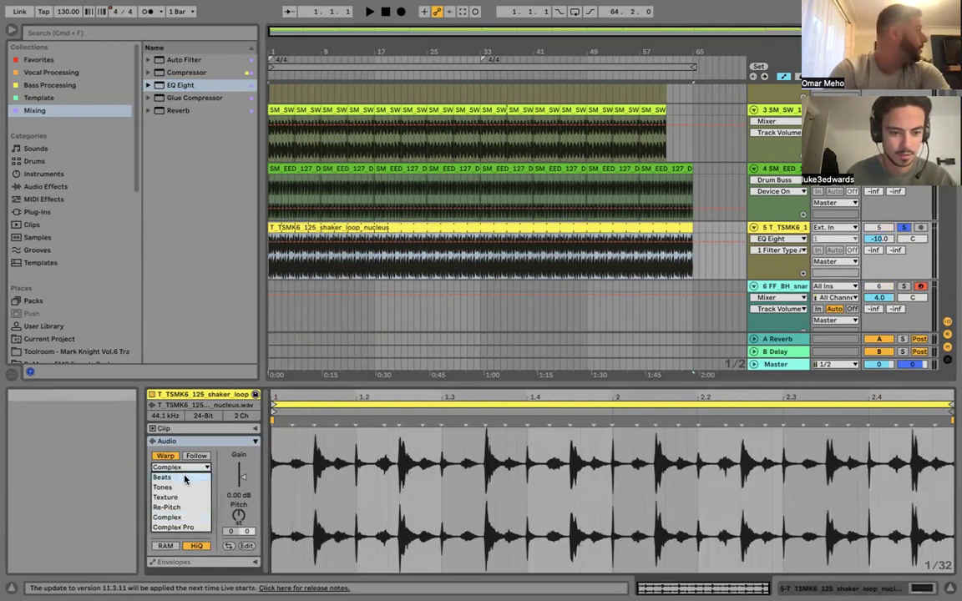
{"action": "left_click", "coordinate": [184, 479]}
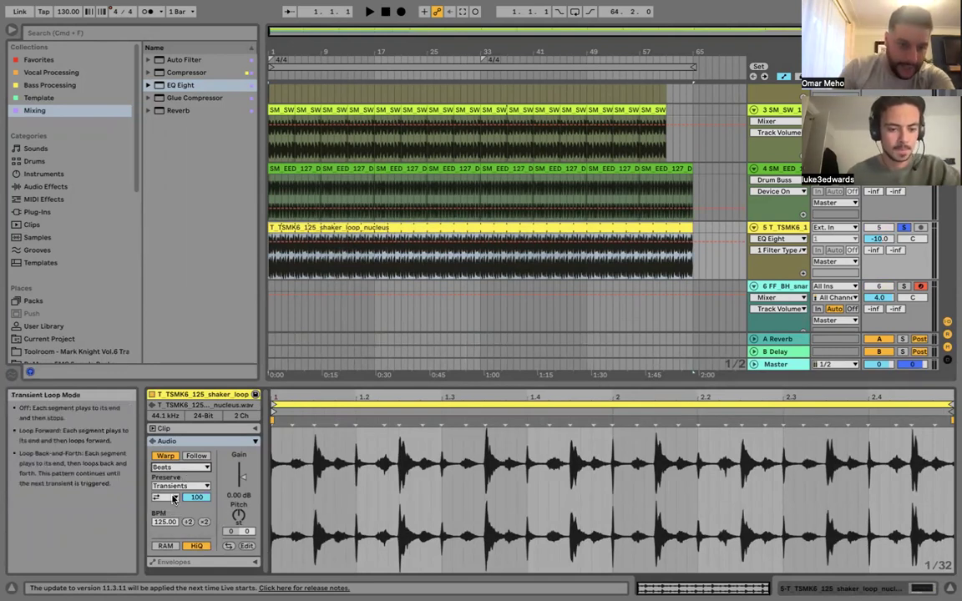
Turn off the shaker clip's transient looping, preserve 1/16 divisions and set the transient envelope to 0.
{"action": "left_click", "coordinate": [174, 498]}
{"action": "left_click", "coordinate": [163, 509]}
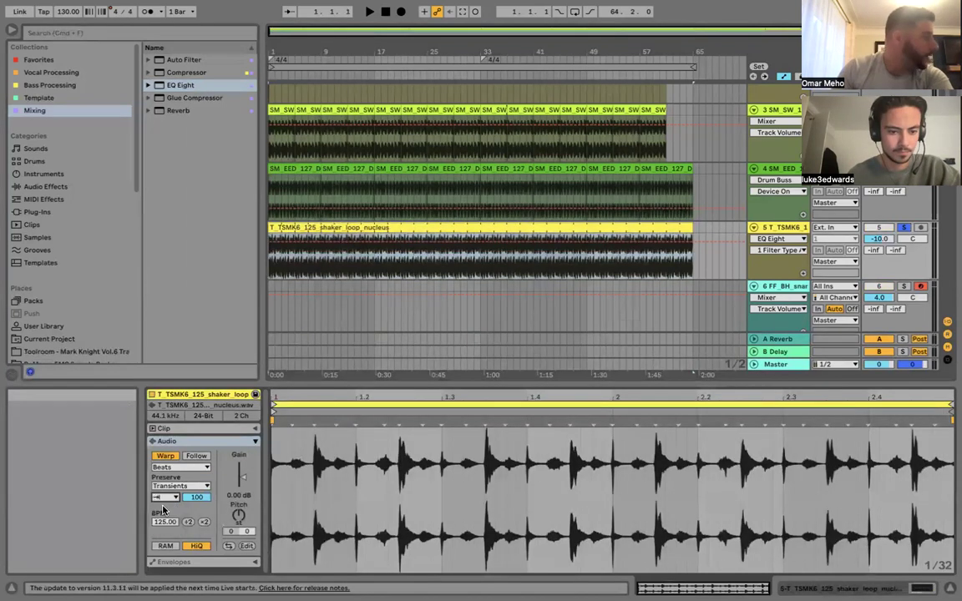
{"action": "mouse_move", "coordinate": [172, 498]}
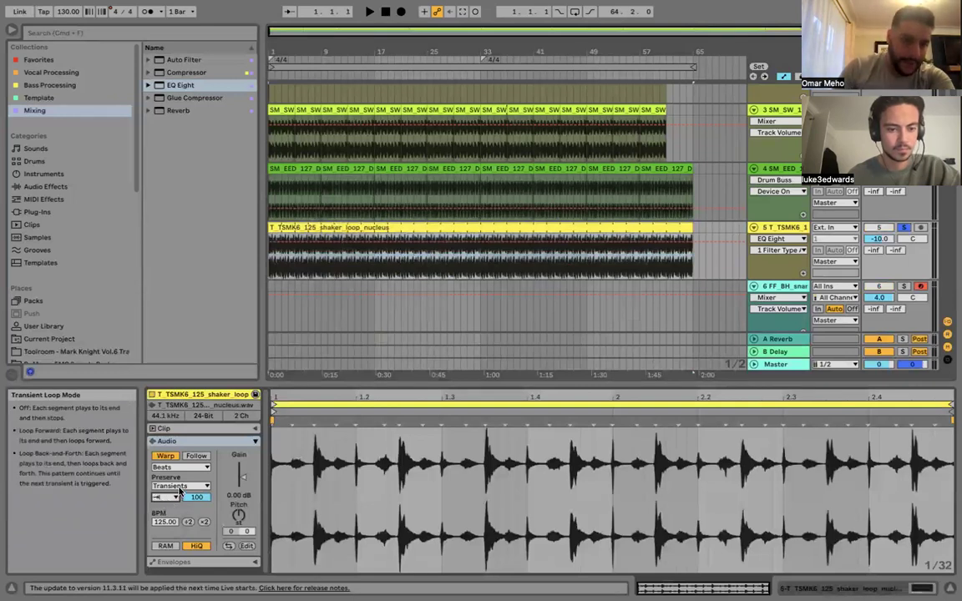
{"action": "left_click", "coordinate": [180, 486]}
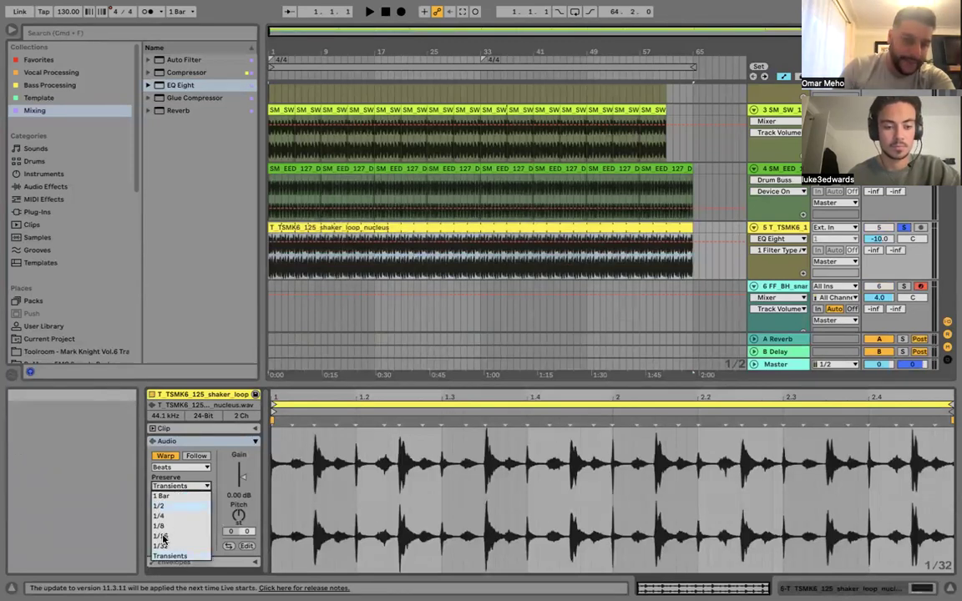
{"action": "mouse_move", "coordinate": [166, 540]}
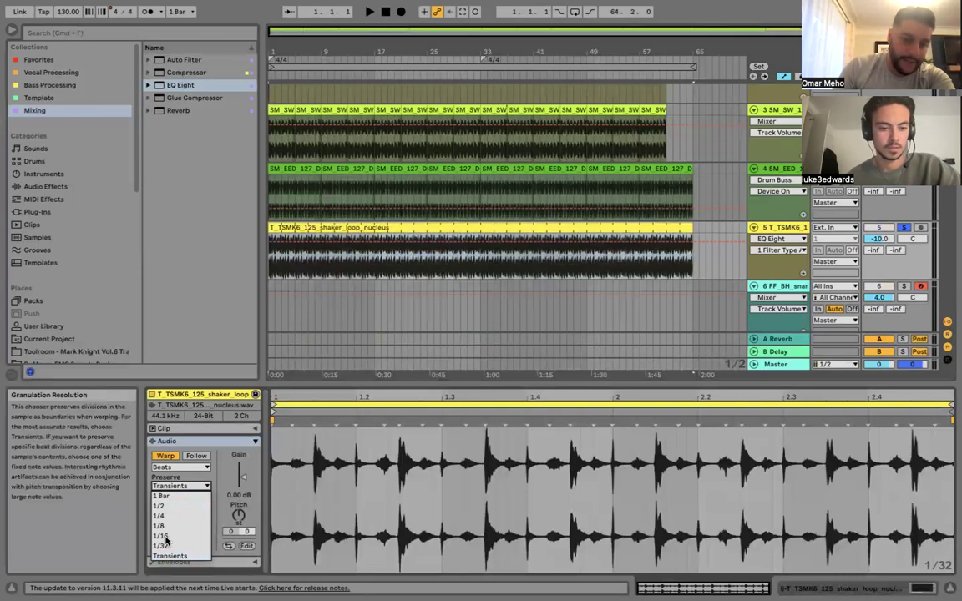
{"action": "left_click", "coordinate": [166, 539]}
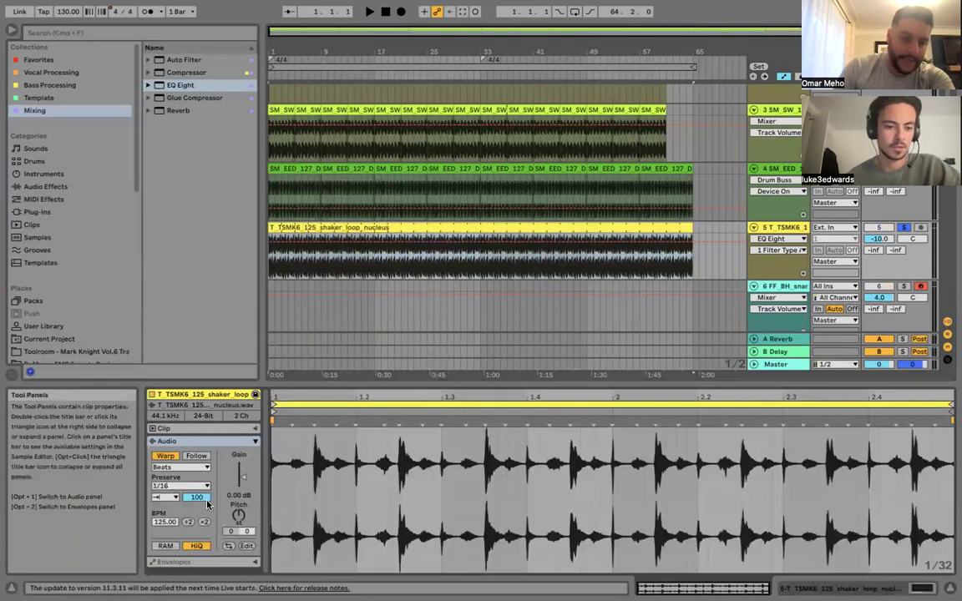
{"action": "left_click_drag", "start_coordinate": [202, 500], "coordinate": [201, 501]}
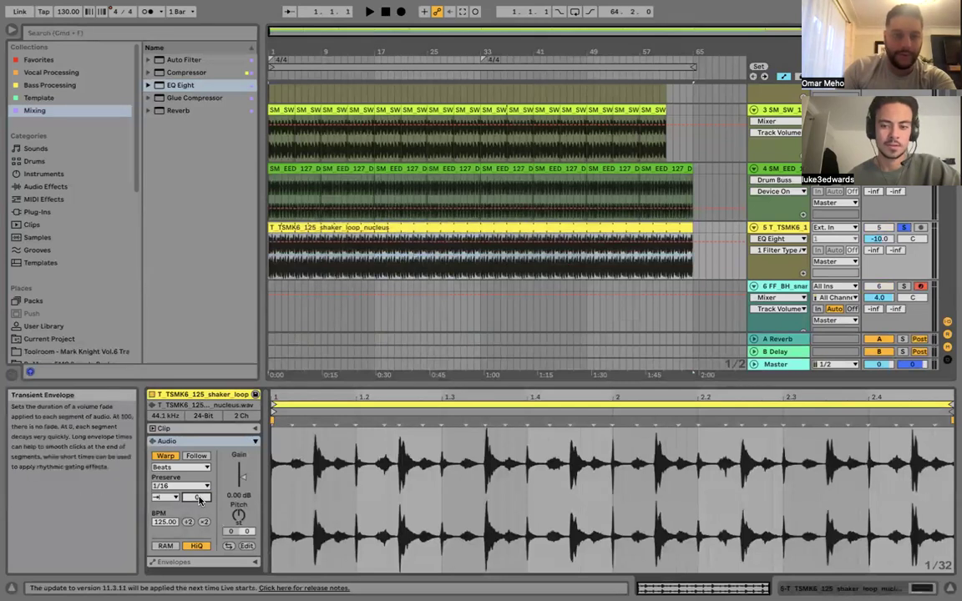
Play the shaker soloed and in the full mix, and change the clip's Preserve setting to 1/8.
{"action": "key", "text": "space"}
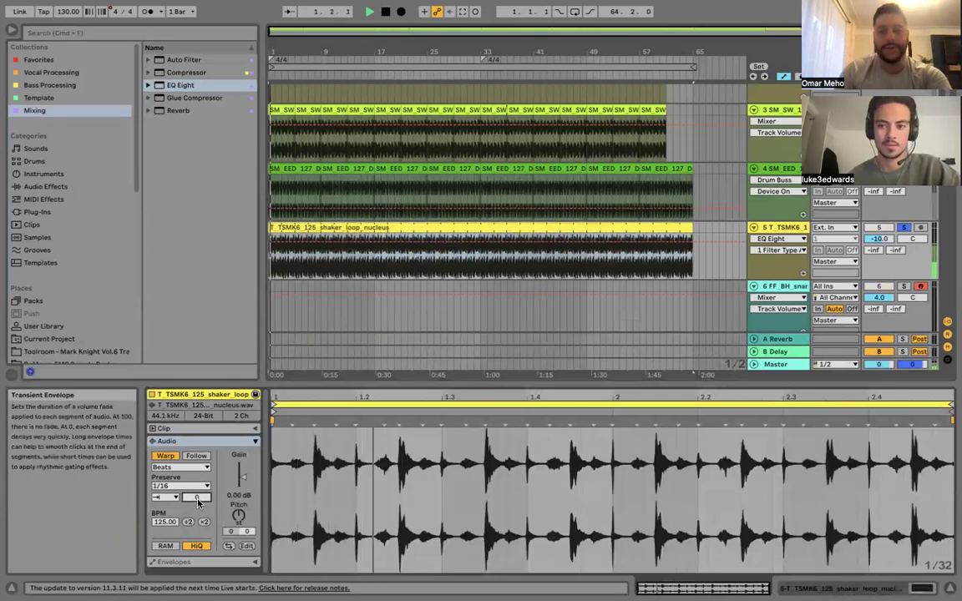
{"action": "left_click", "coordinate": [903, 228]}
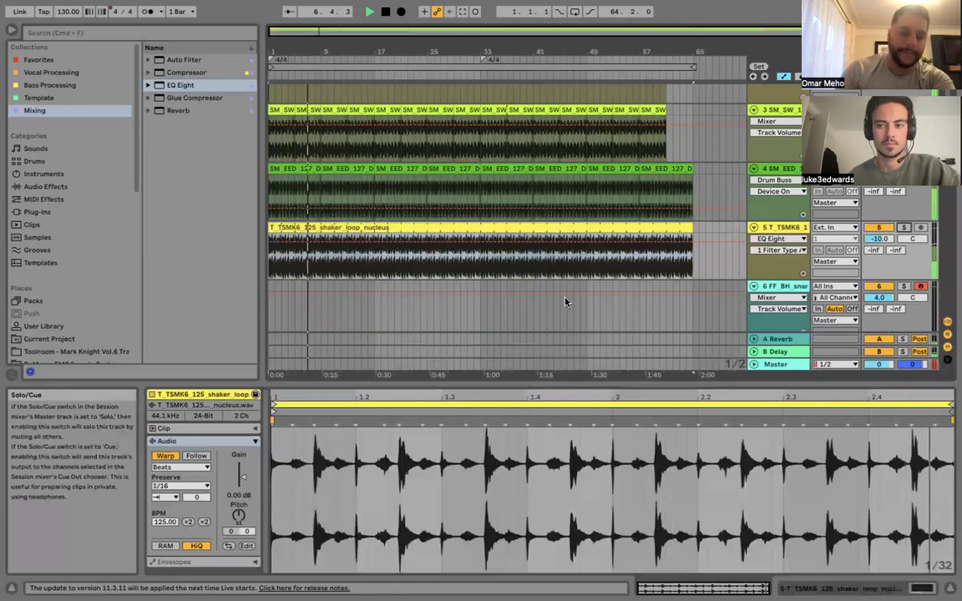
{"action": "left_click", "coordinate": [178, 487]}
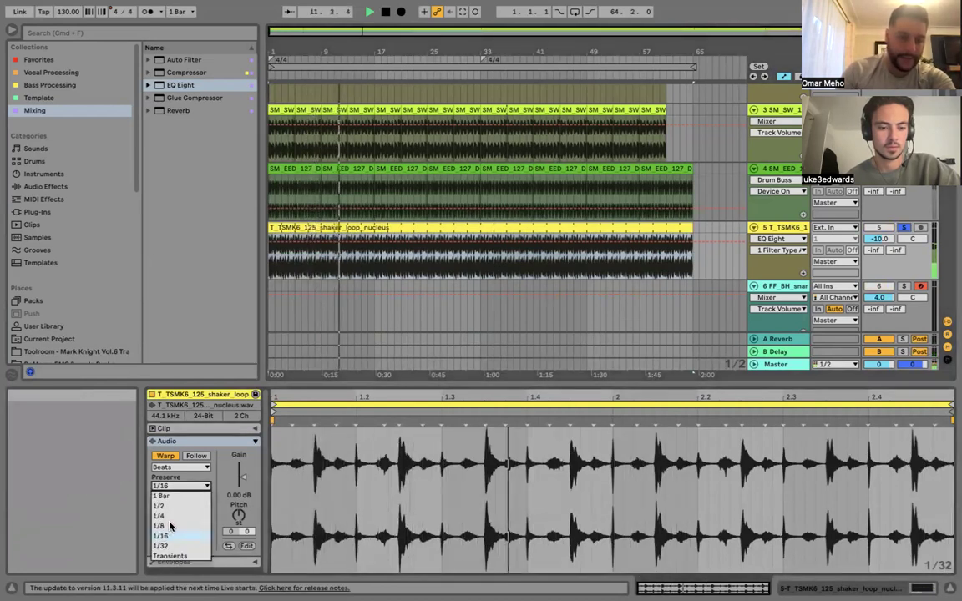
{"action": "left_click", "coordinate": [169, 526]}
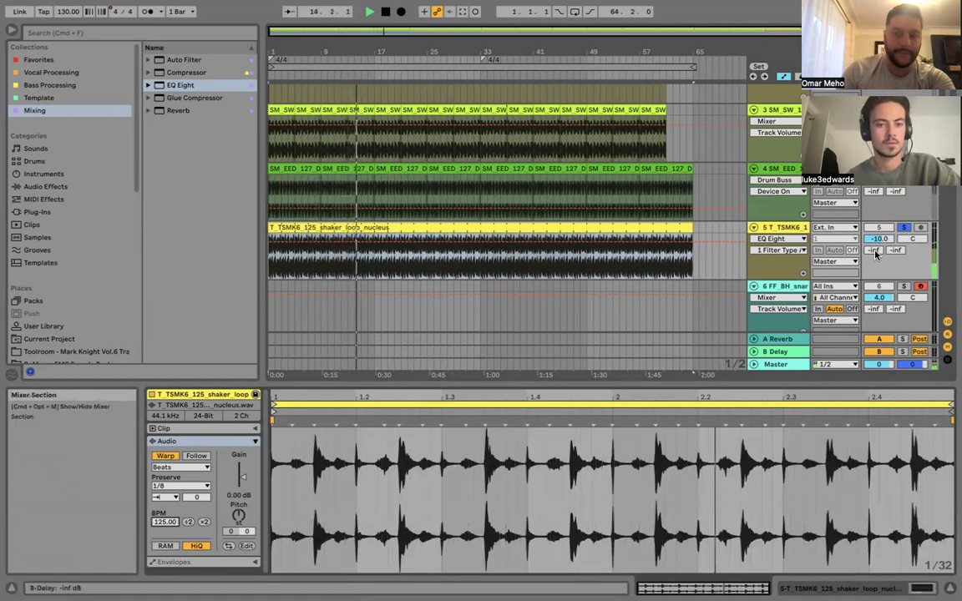
Set track 5's A-Reverb send to -7.8 dB and compare the shaker with and without solo, leaving solo off.
{"action": "left_click_drag", "start_coordinate": [875, 255], "coordinate": [868, 258]}
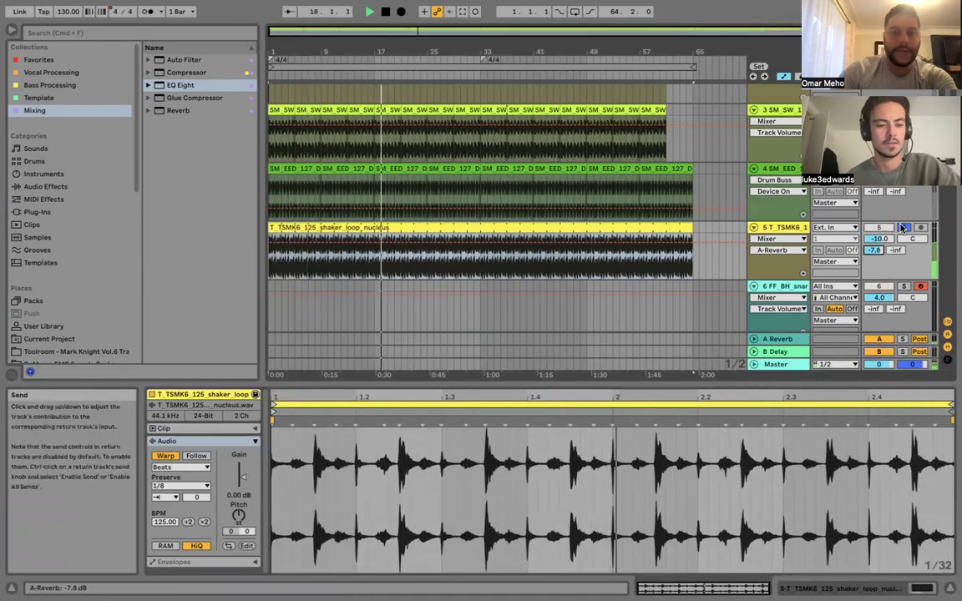
{"action": "left_click", "coordinate": [902, 228]}
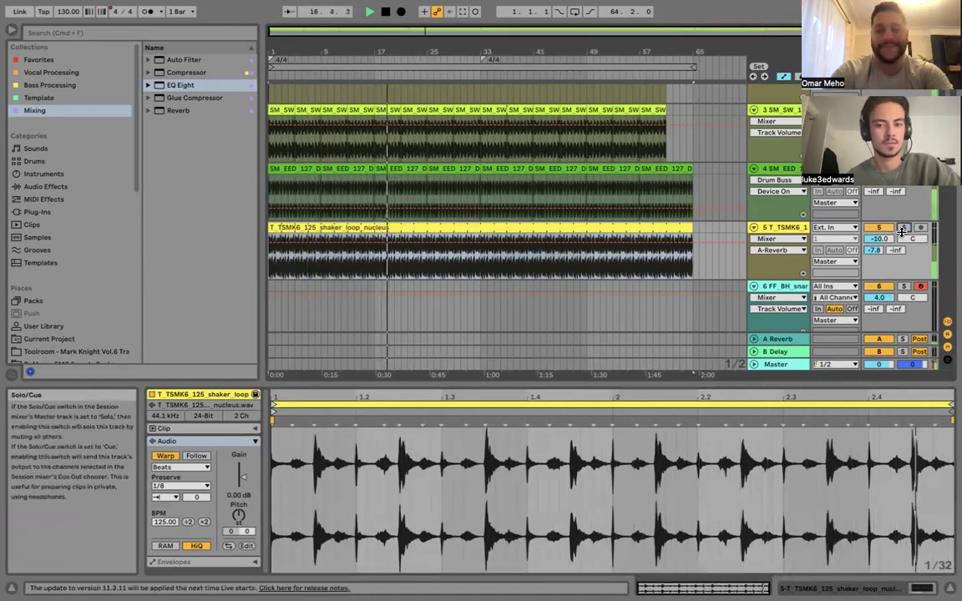
{"action": "left_click", "coordinate": [902, 229]}
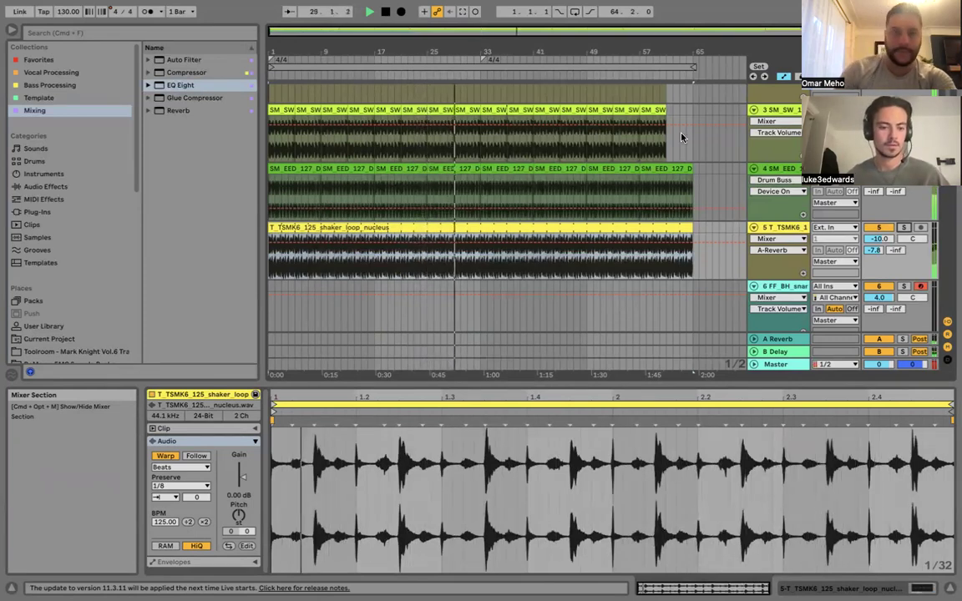
Stop playback, set the shaker clip's segment BPM to 130 and replay the arrangement from the start.
{"action": "left_click", "coordinate": [386, 11]}
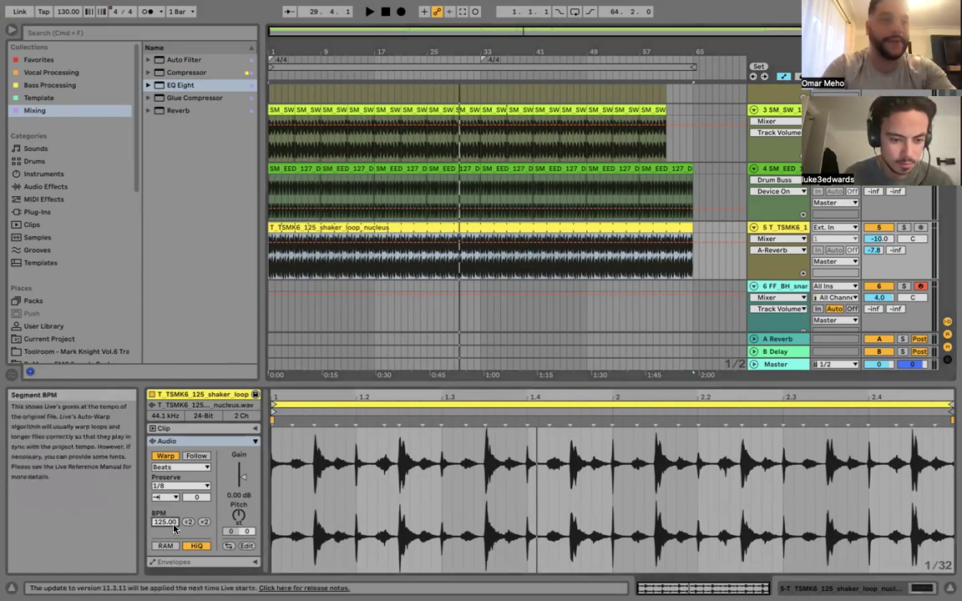
{"action": "type", "text": "30"}
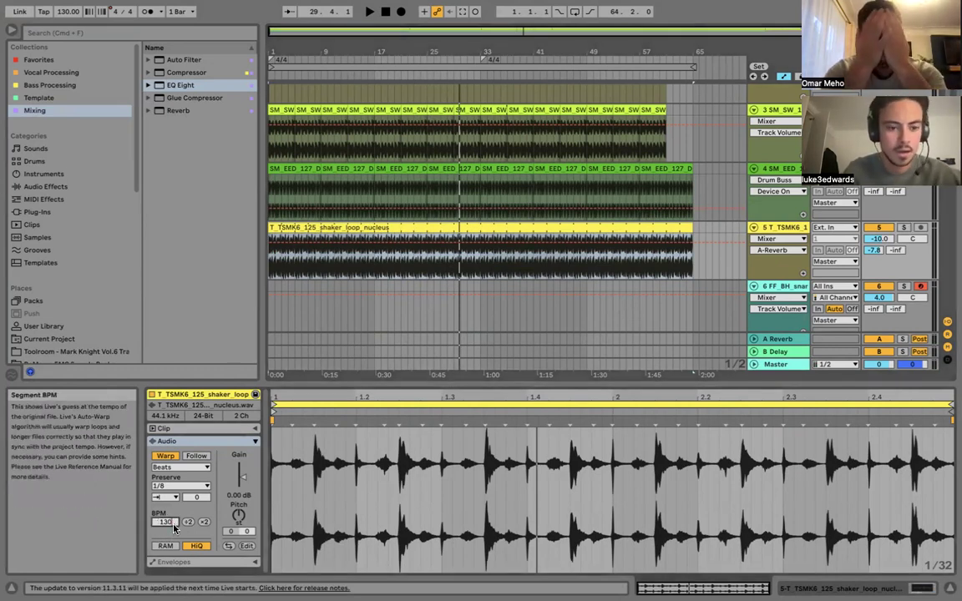
{"action": "key", "text": "Return"}
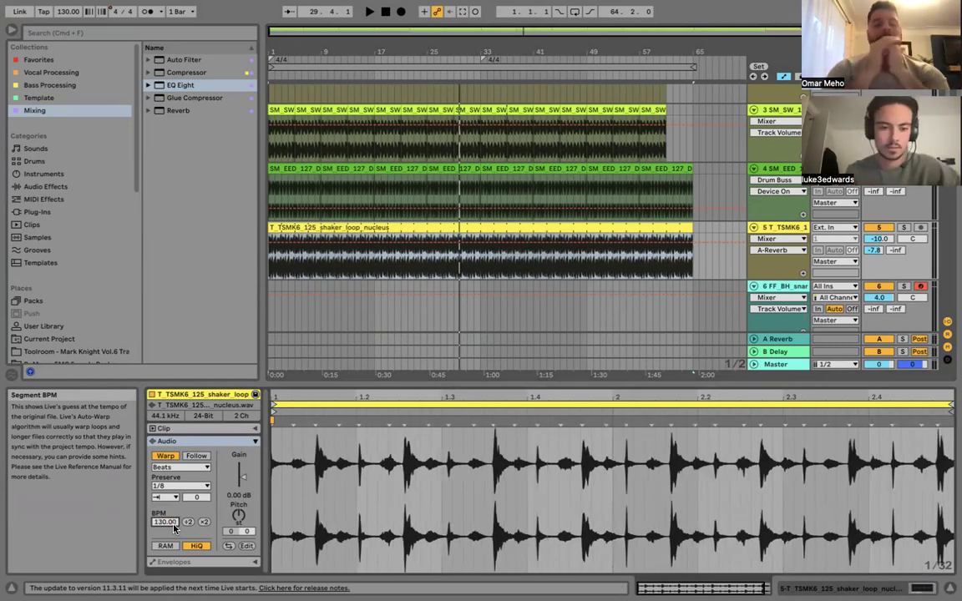
{"action": "key", "text": "space"}
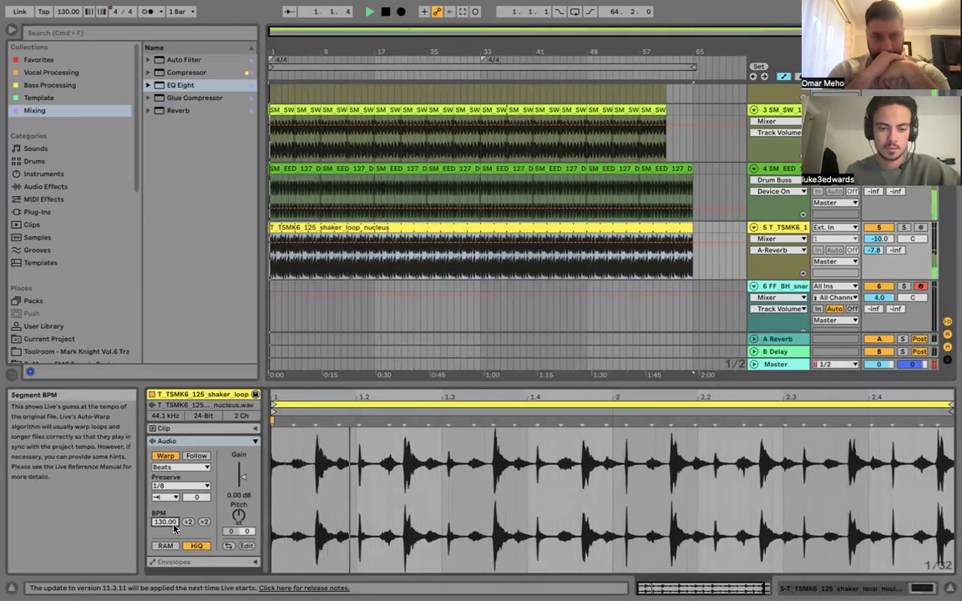
{"action": "key", "text": "space"}
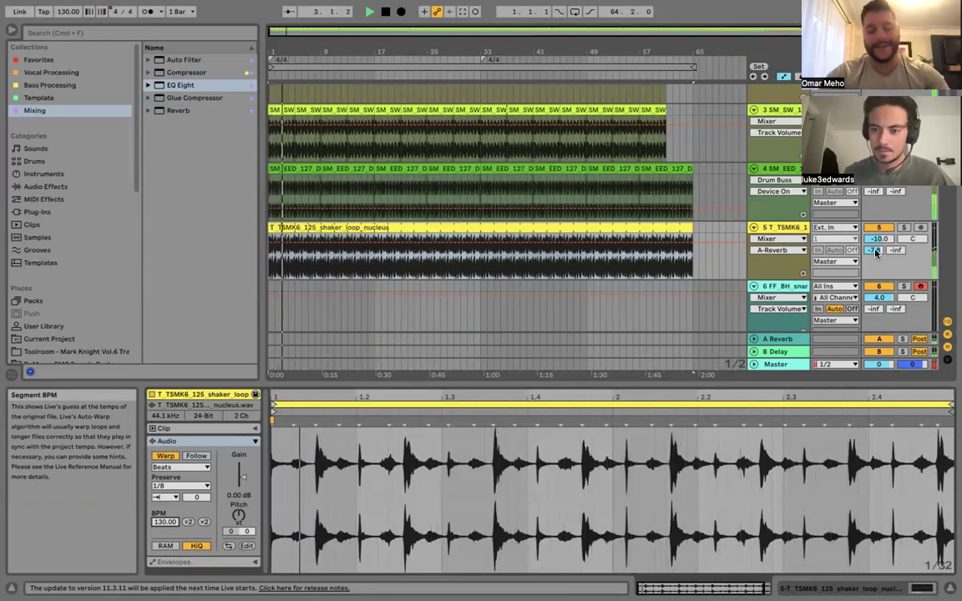
Raise track 5's A-Reverb send to -2.8 dB and try Preserve 1/16 against 1/8 on the shaker clip.
{"action": "scroll", "coordinate": [875, 254], "scroll_direction": "up", "scroll_amount": 3}
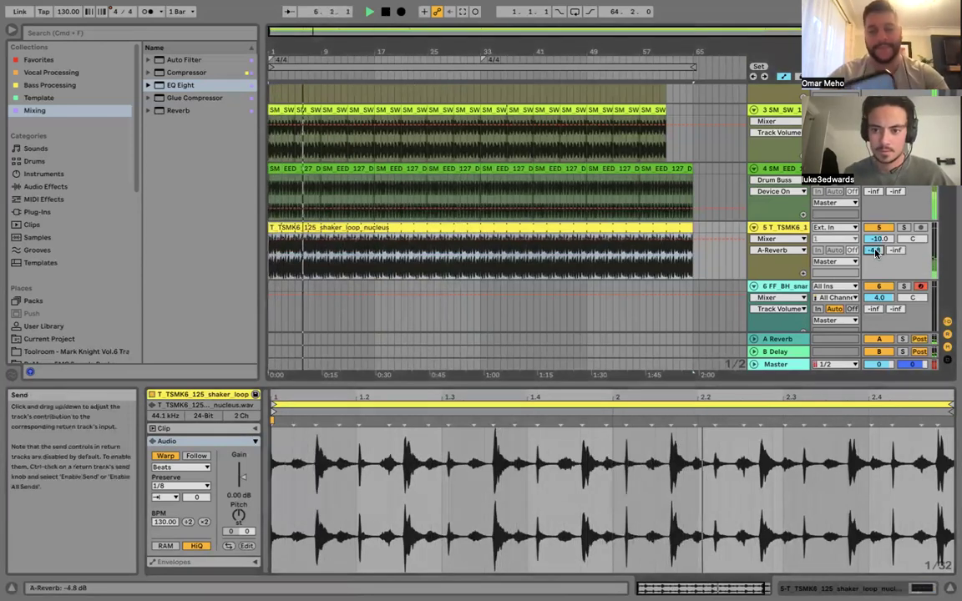
{"action": "scroll", "coordinate": [875, 254], "scroll_direction": "up", "scroll_amount": 2}
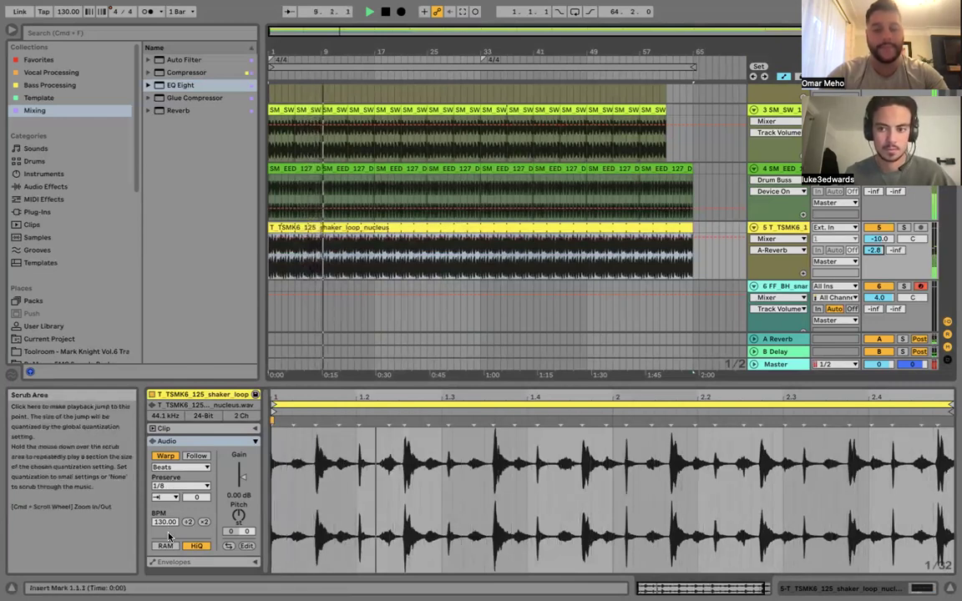
{"action": "scroll", "coordinate": [167, 485], "scroll_direction": "down", "scroll_amount": 1}
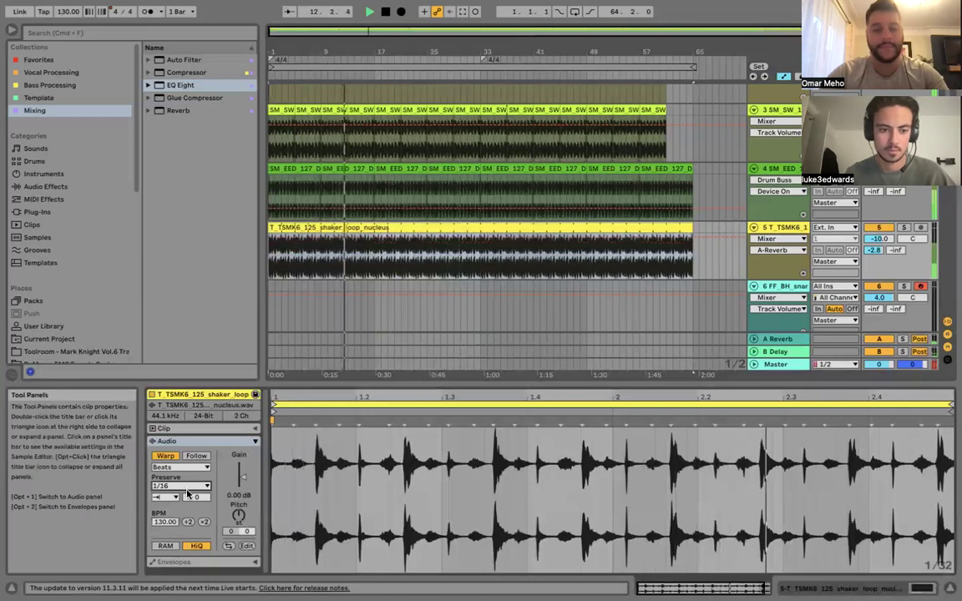
{"action": "left_click", "coordinate": [179, 486]}
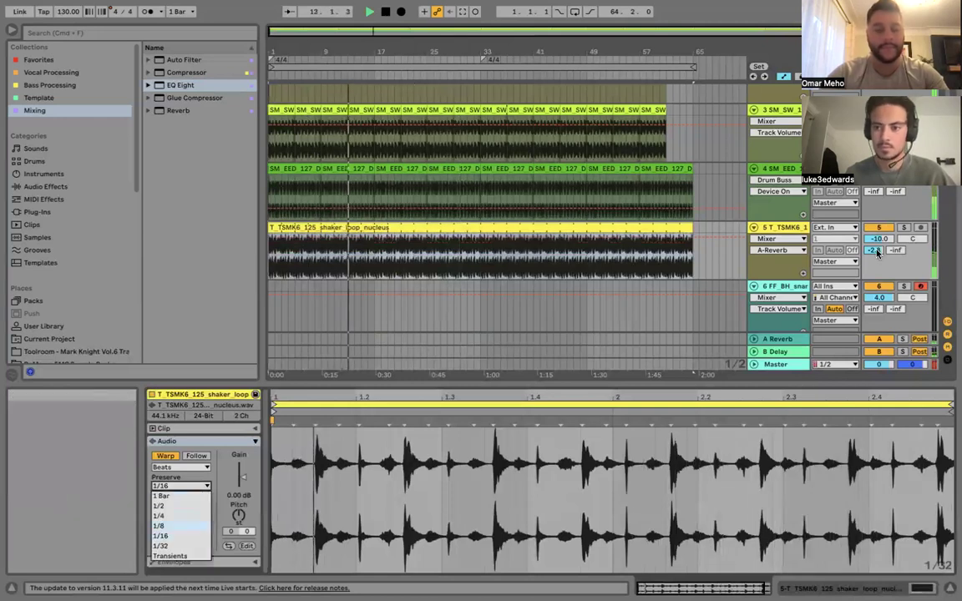
{"action": "left_click", "coordinate": [167, 475]}
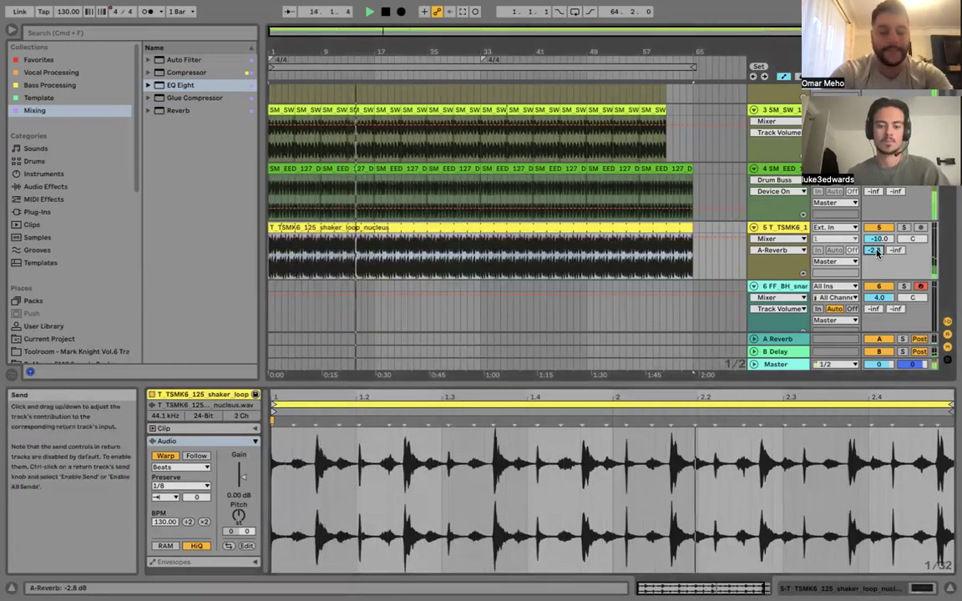
Raise track 5's A-Reverb send to 0 dB, stop playback and draw the send's automation at about -14 dB.
{"action": "left_click_drag", "start_coordinate": [874, 250], "coordinate": [875, 225]}
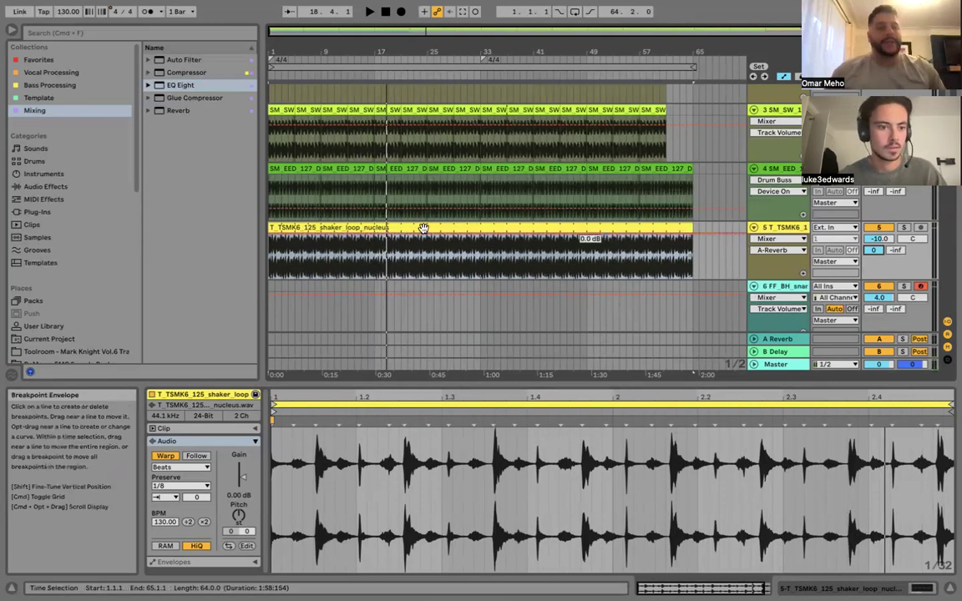
{"action": "left_click_drag", "start_coordinate": [424, 228], "coordinate": [39, 311]}
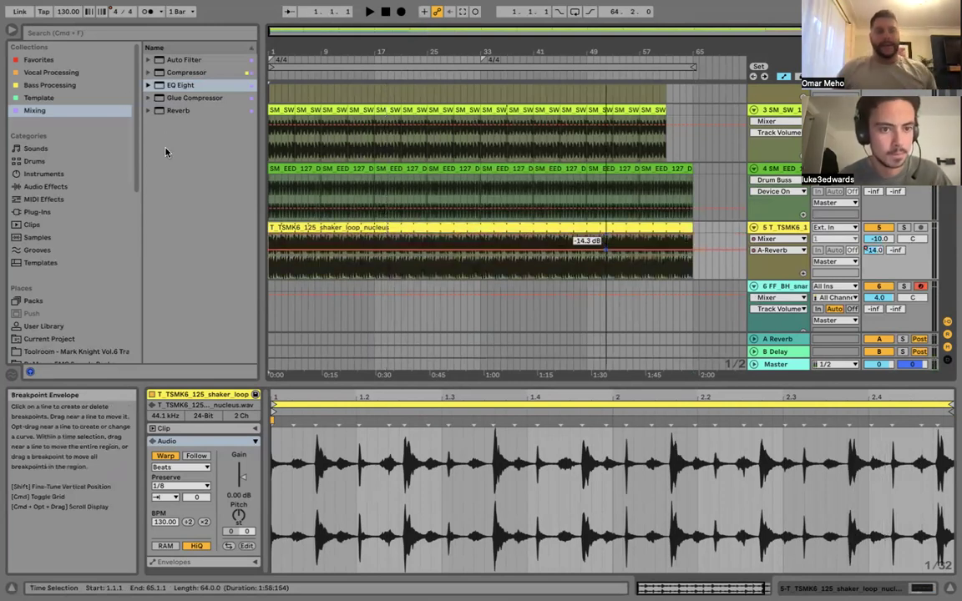
Open the Toolroom - Mark Knight Vol.6 pack, collapse Shaker_Loops and expand its Ride_Loops folder.
{"action": "left_click", "coordinate": [76, 351]}
{"action": "left_click", "coordinate": [165, 187]}
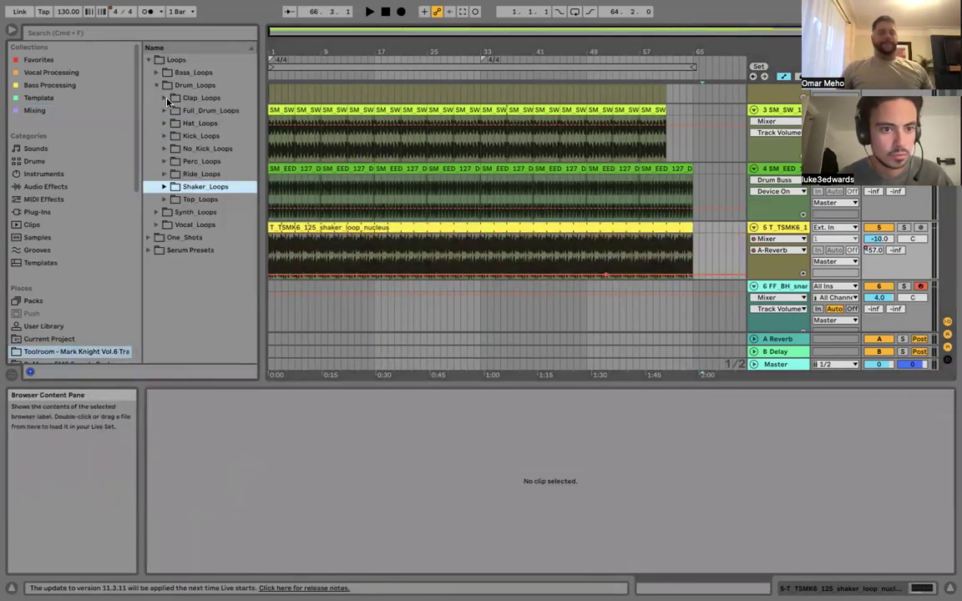
{"action": "left_click", "coordinate": [165, 174]}
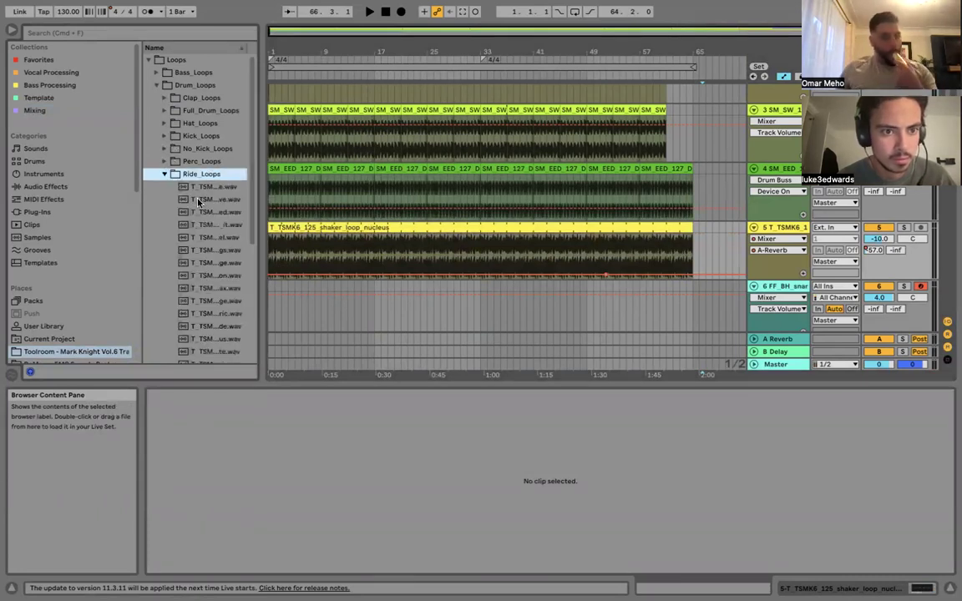
Audition the ride loops in the Ride_Loops folder one after another, down to the sukuleo loop.
{"action": "left_click", "coordinate": [199, 187]}
{"action": "left_click", "coordinate": [194, 199]}
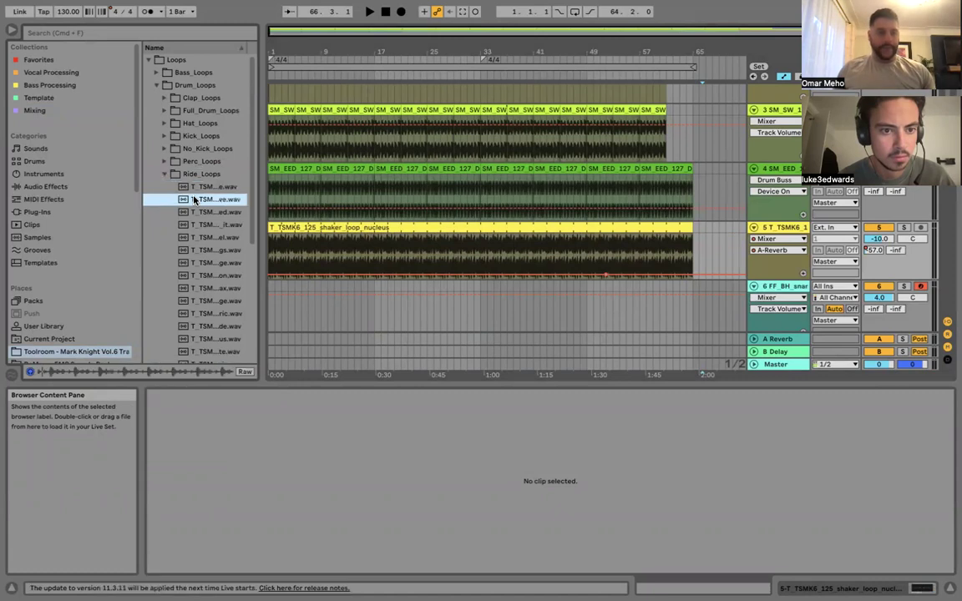
{"action": "key", "text": "Down"}
{"action": "key", "text": "Down"}
{"action": "key", "text": "Down"}
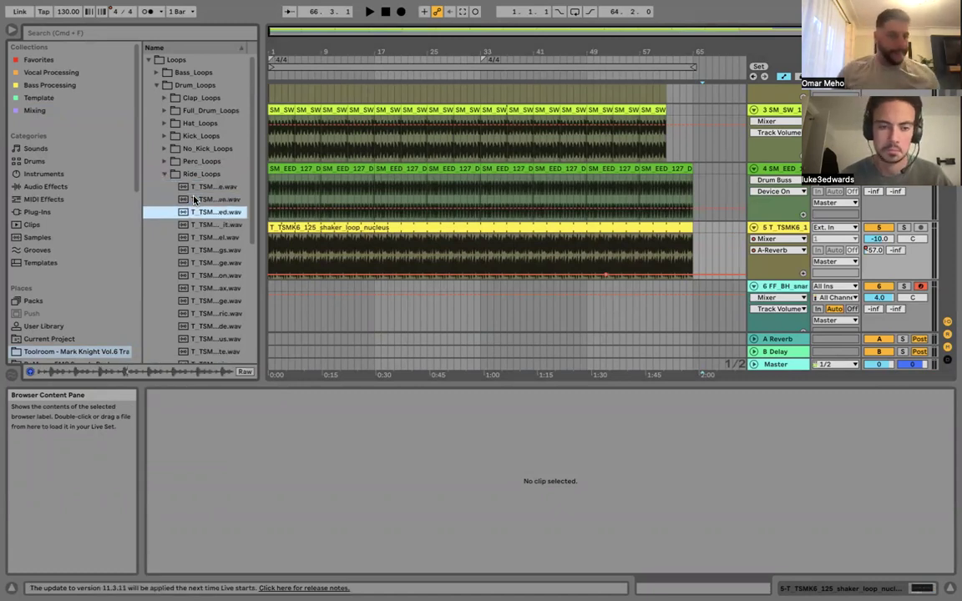
{"action": "key", "text": "Down"}
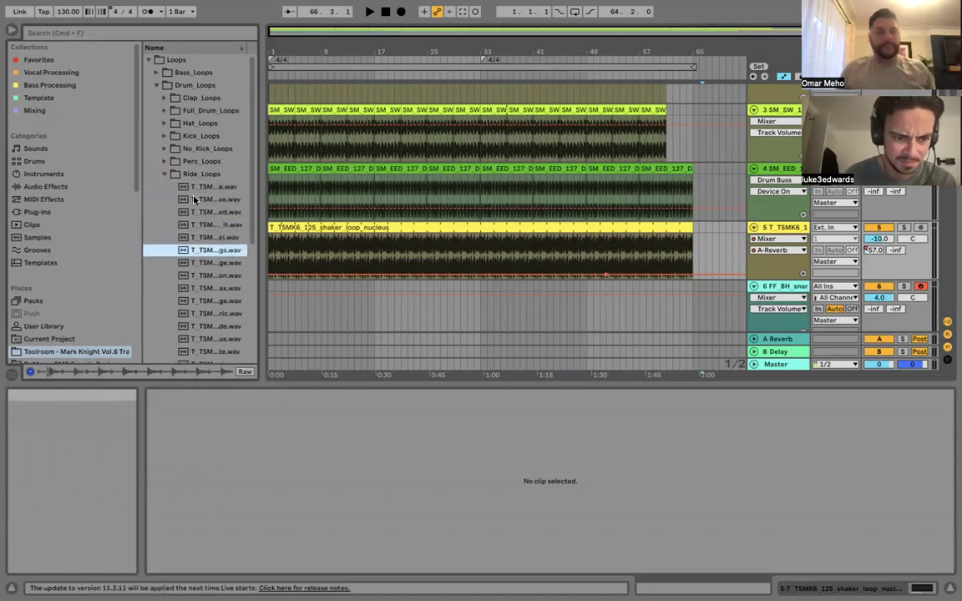
{"action": "key", "text": "Down"}
{"action": "key", "text": "Down"}
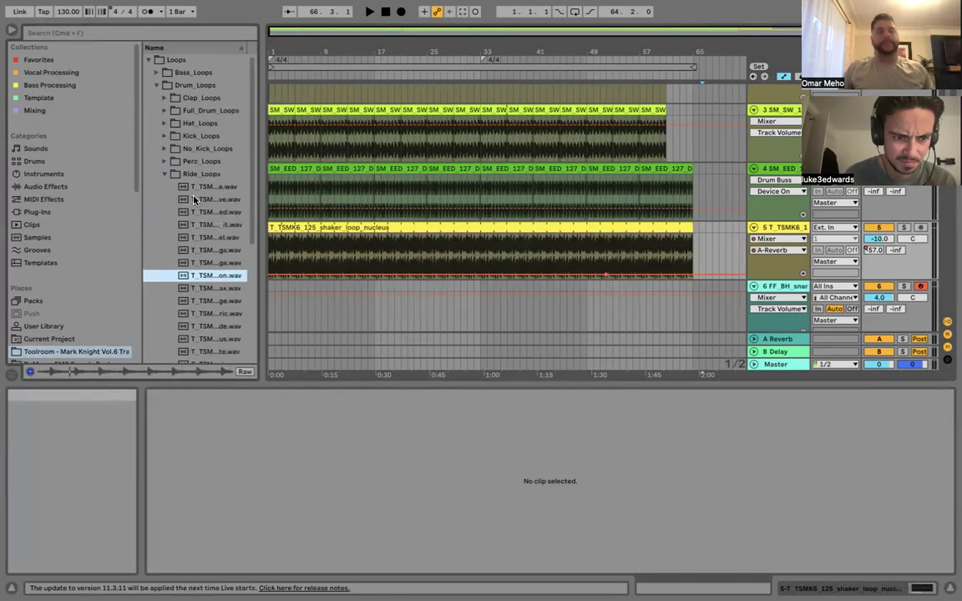
{"action": "key", "text": "Down"}
{"action": "key", "text": "Down"}
{"action": "key", "text": "Down"}
{"action": "key", "text": "Down"}
{"action": "key", "text": "Down"}
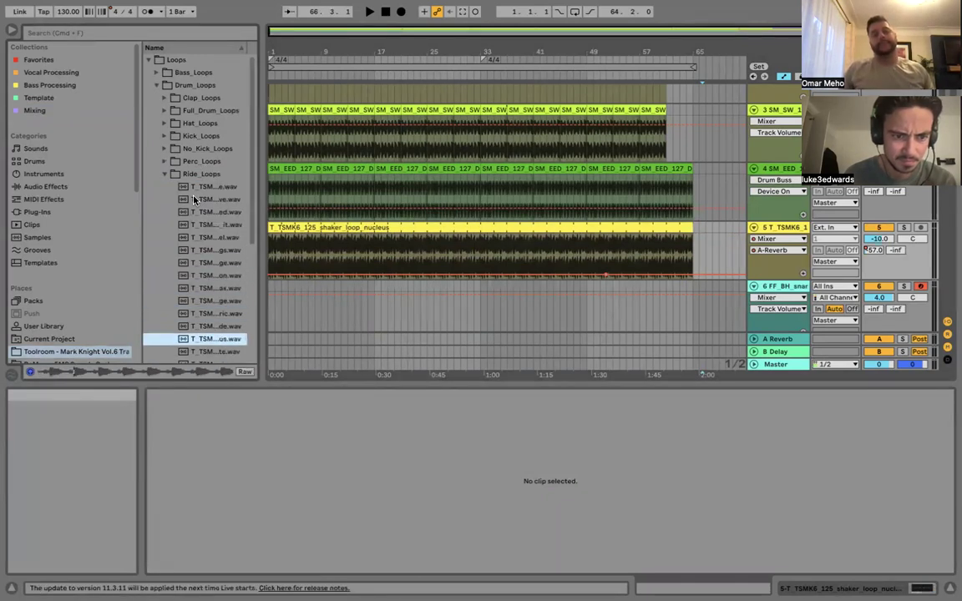
{"action": "key", "text": "Down"}
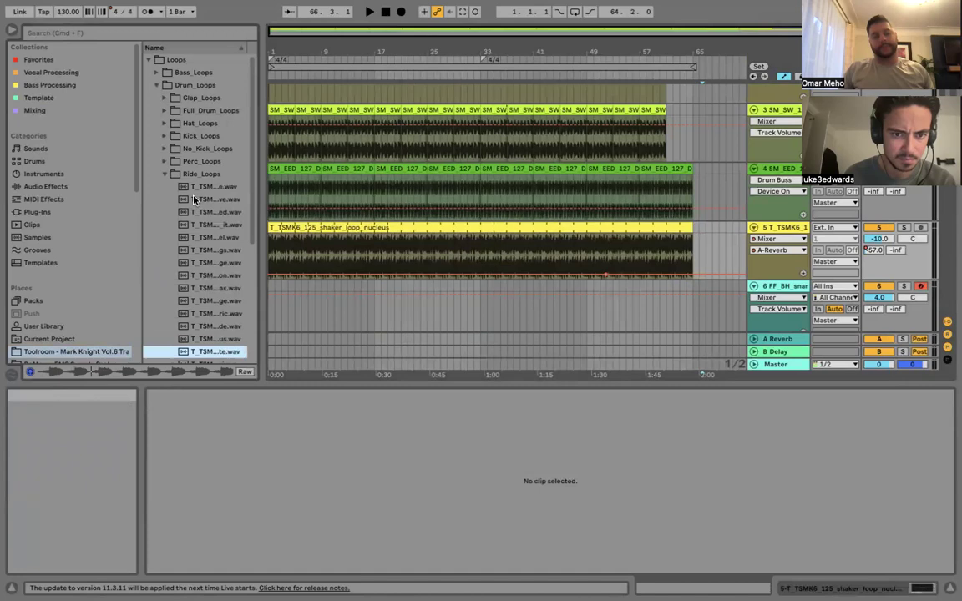
{"action": "key", "text": "Down"}
{"action": "key", "text": "Down"}
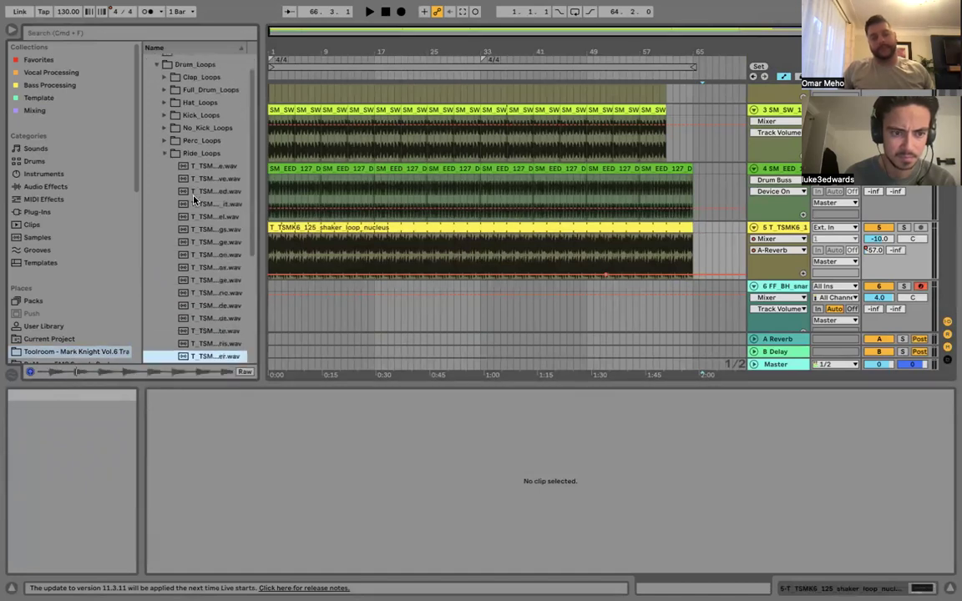
{"action": "key", "text": "Down"}
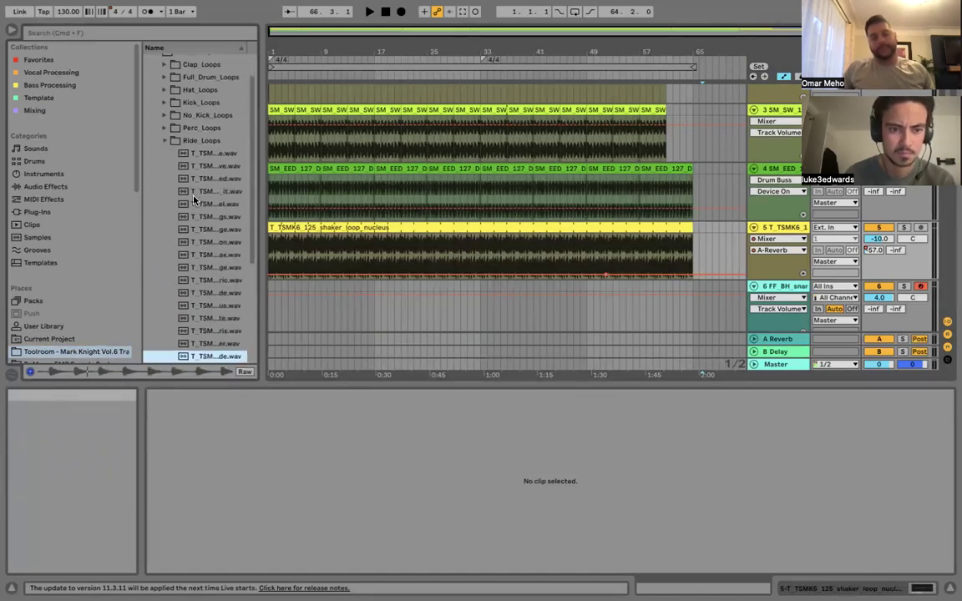
{"action": "key", "text": "Down"}
{"action": "key", "text": "Down"}
{"action": "key", "text": "Down"}
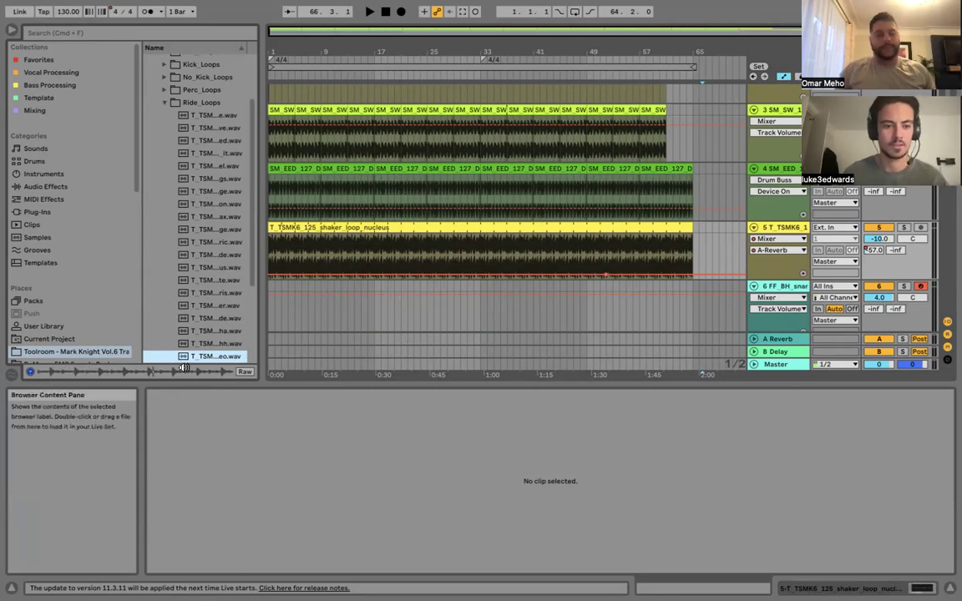
Insert an audio track below track 5 and place the T_TSMK6_125_ride_loop_sukuleo sample on it at bar 1.
{"action": "left_click", "coordinate": [200, 423]}
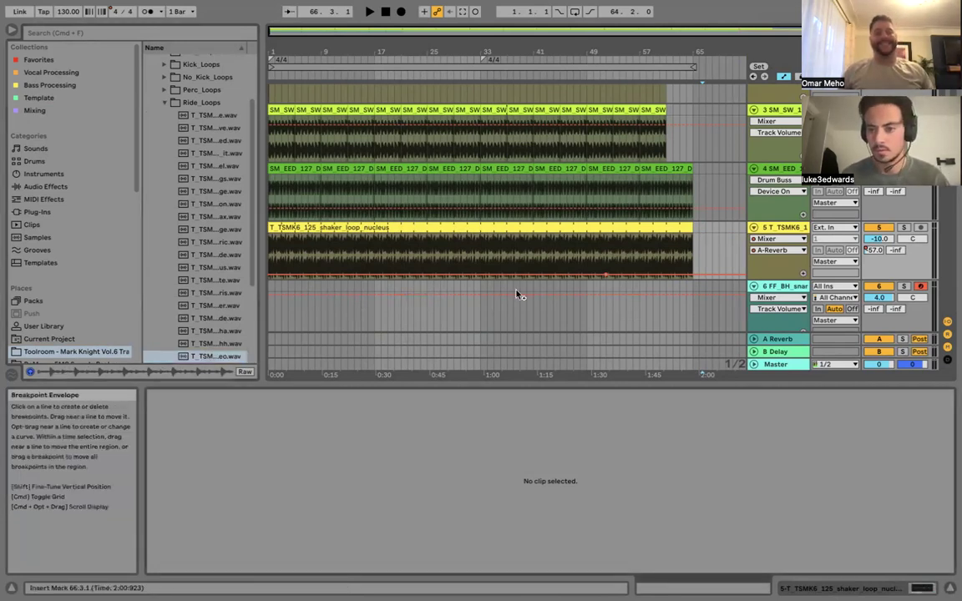
{"action": "left_click", "coordinate": [775, 266]}
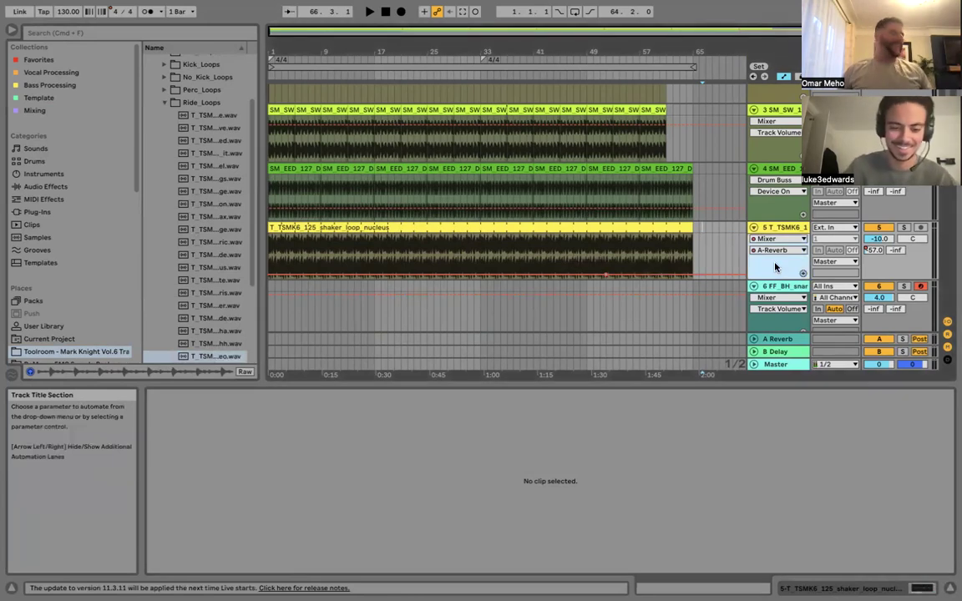
{"action": "key", "text": "super+t"}
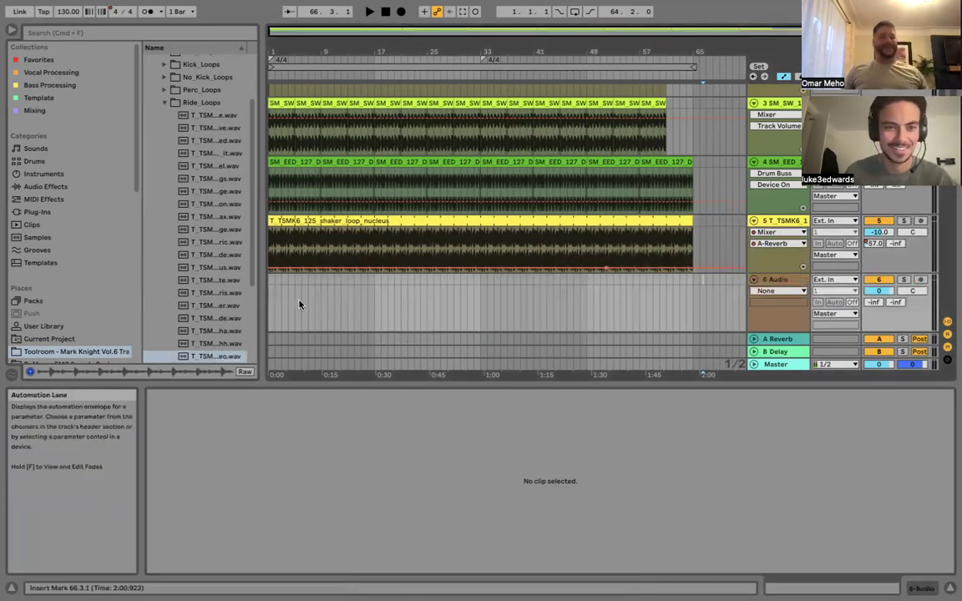
{"action": "left_click_drag", "start_coordinate": [213, 356], "coordinate": [277, 284]}
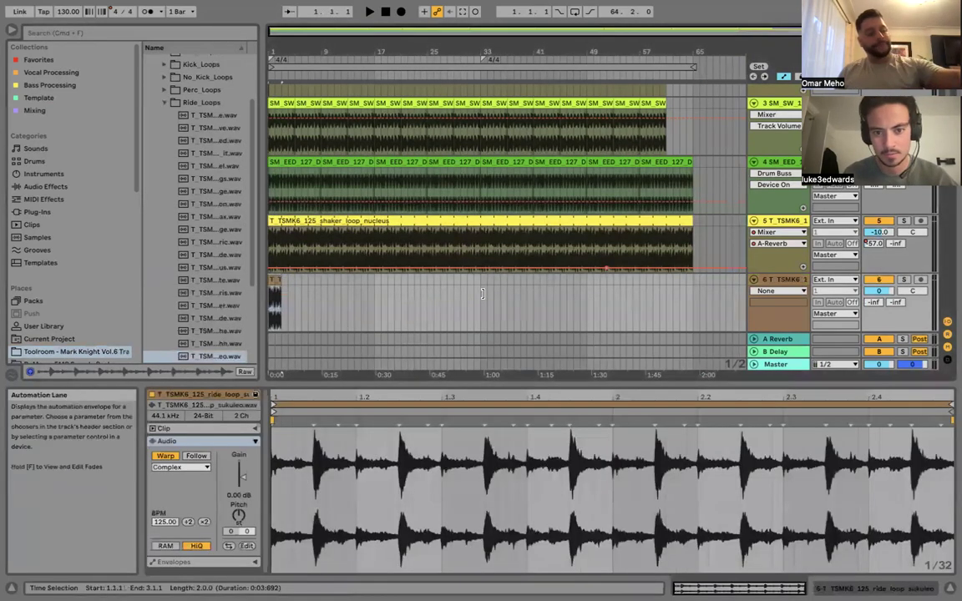
Extend the ride loop clip to bar 33, set track 6's volume to -6 dB and play the arrangement from the start.
{"action": "left_click_drag", "start_coordinate": [481, 294], "coordinate": [483, 294]}
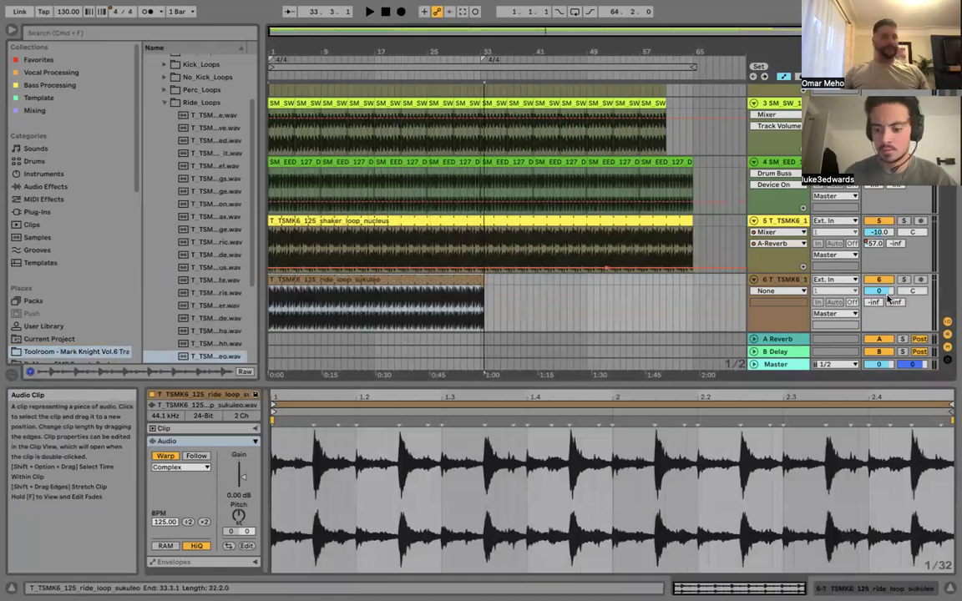
{"action": "left_click_drag", "start_coordinate": [887, 296], "coordinate": [887, 299]}
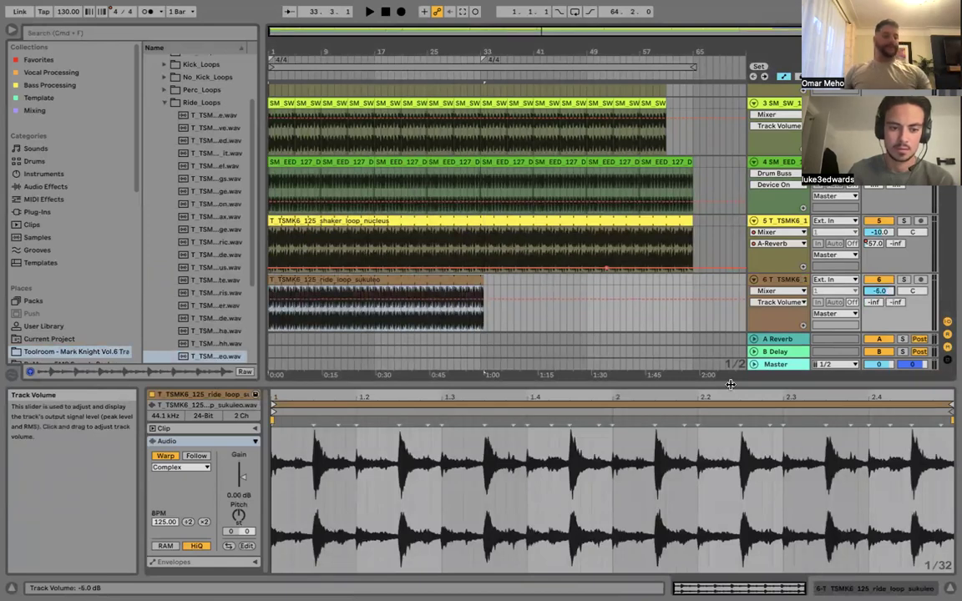
{"action": "key", "text": "space"}
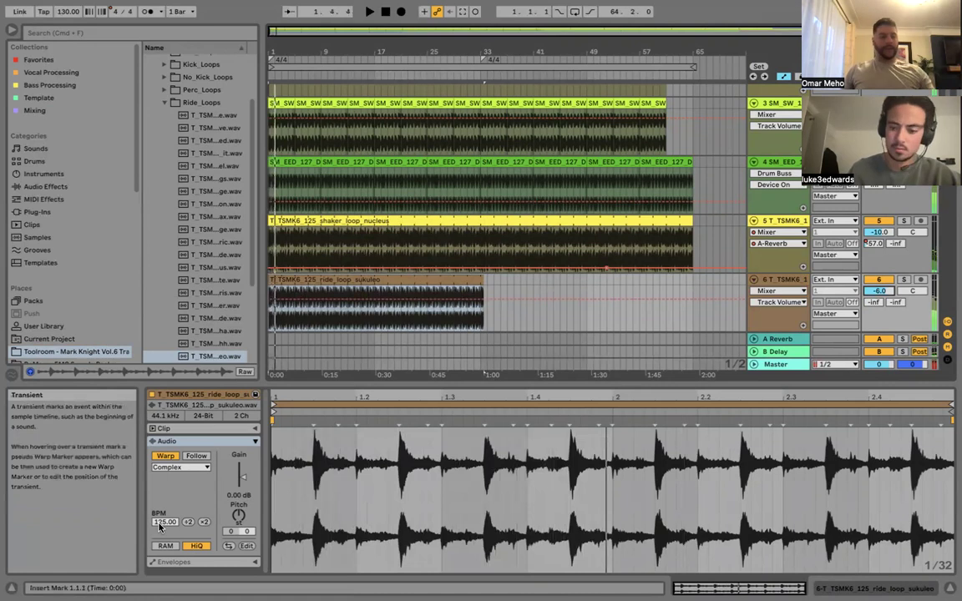
Set the ride clip's segment BPM to 130 and replay the arrangement from the start.
{"action": "left_click", "coordinate": [164, 521]}
{"action": "type", "text": "13"}
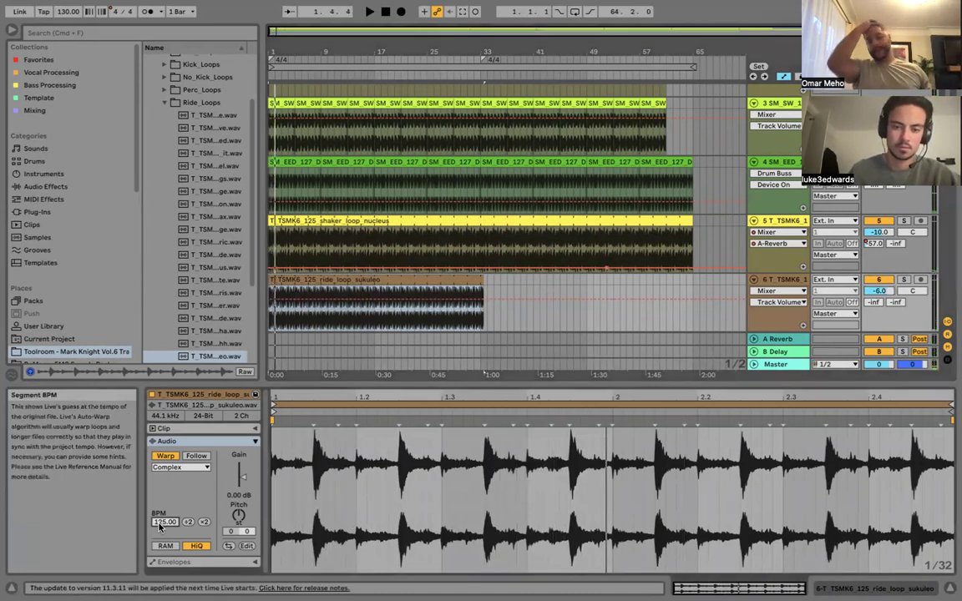
{"action": "type", "text": "0"}
{"action": "key", "text": "Return"}
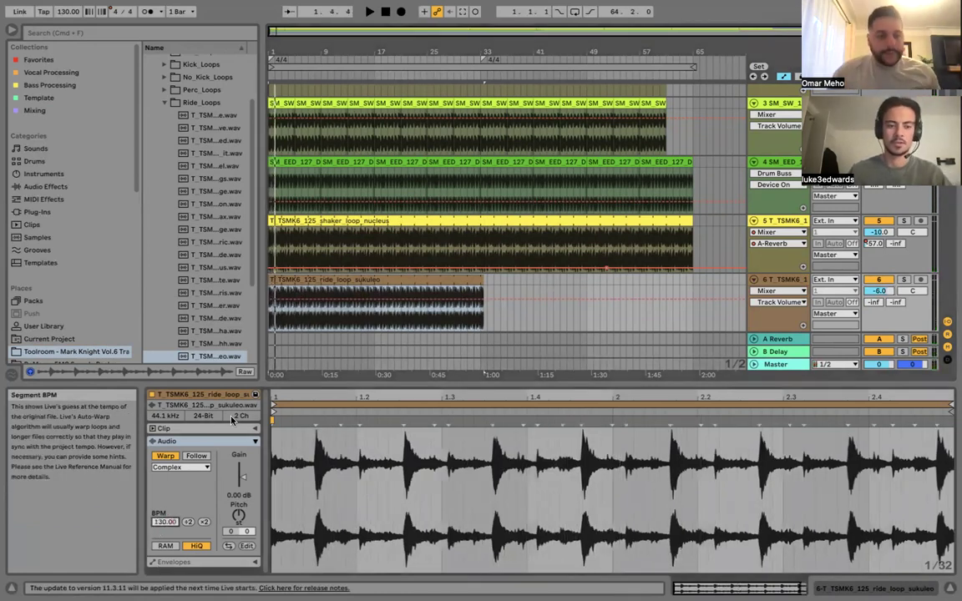
{"action": "key", "text": "space"}
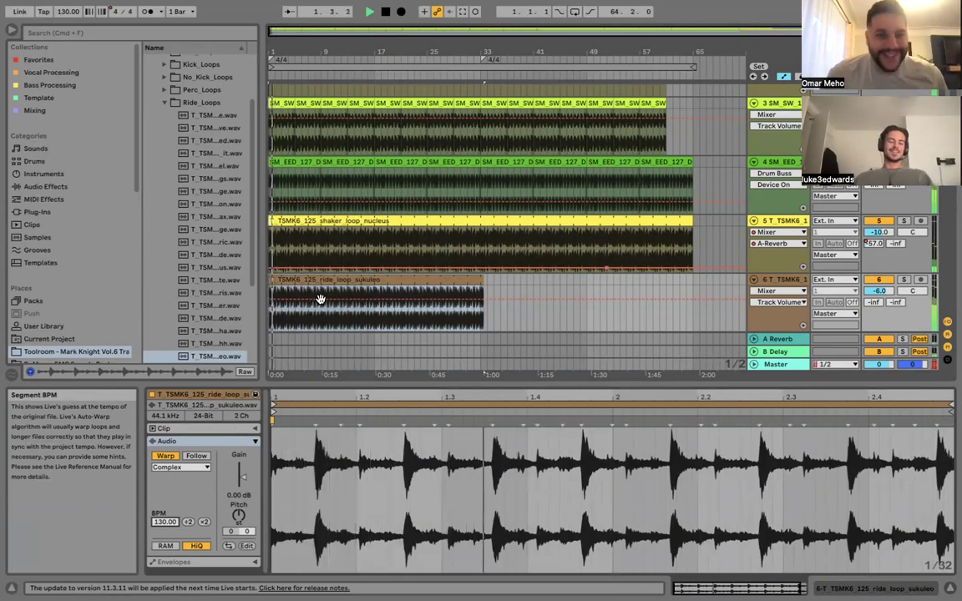
Delete the ride loop clip from track 6 and collapse the Ride_Loops folder.
{"action": "left_click", "coordinate": [335, 279]}
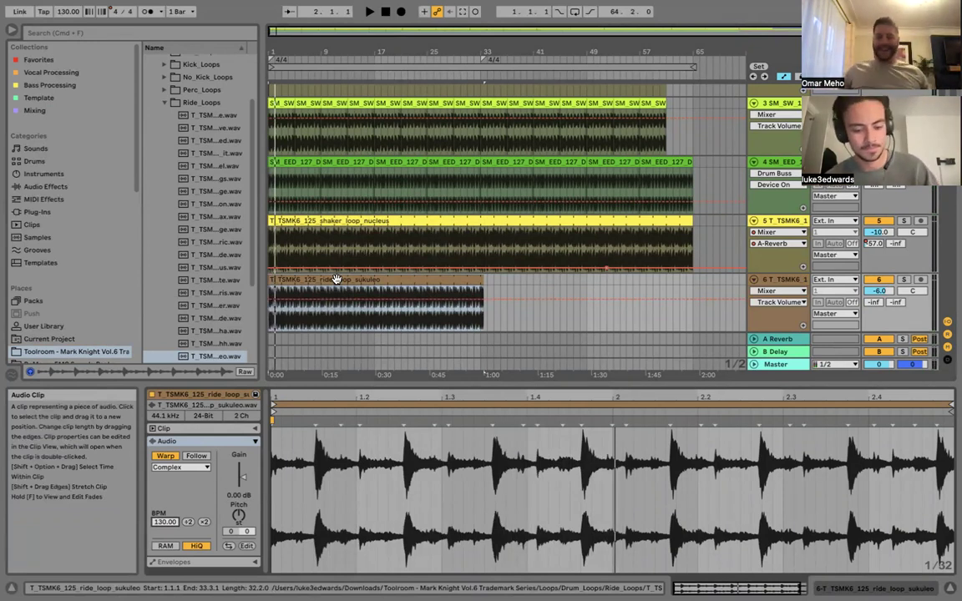
{"action": "key", "text": "Delete"}
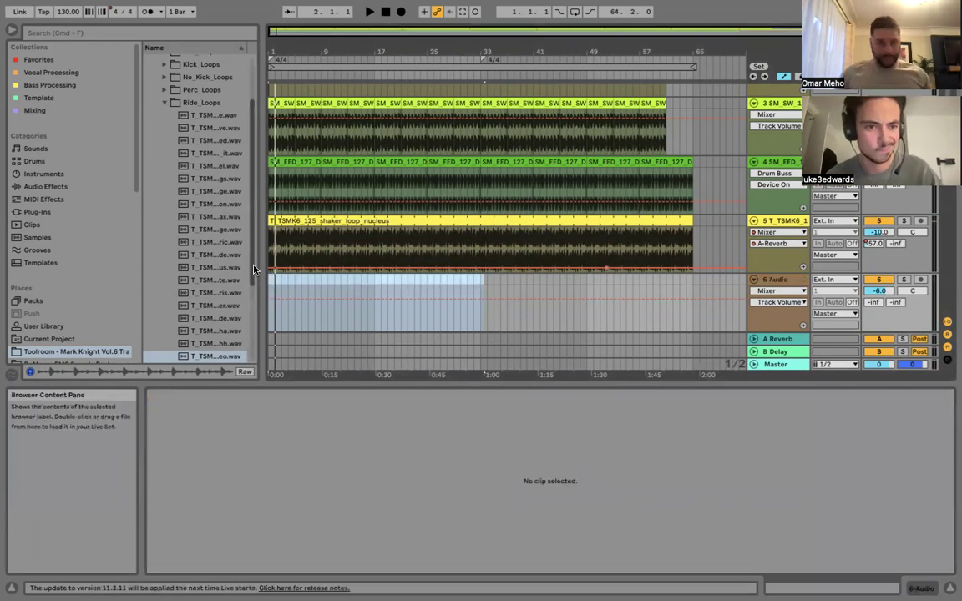
{"action": "scroll", "coordinate": [256, 244], "scroll_direction": "up", "scroll_amount": 2}
{"action": "scroll", "coordinate": [234, 250], "scroll_direction": "down", "scroll_amount": 5}
{"action": "left_click", "coordinate": [222, 267]}
{"action": "scroll", "coordinate": [222, 267], "scroll_direction": "down", "scroll_amount": 1}
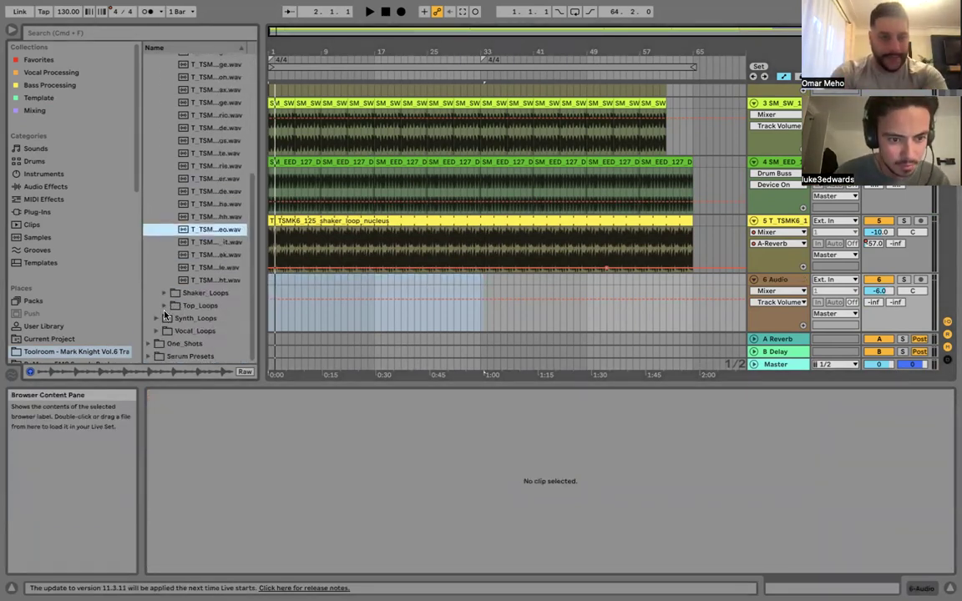
{"action": "scroll", "coordinate": [227, 166], "scroll_direction": "up", "scroll_amount": 5}
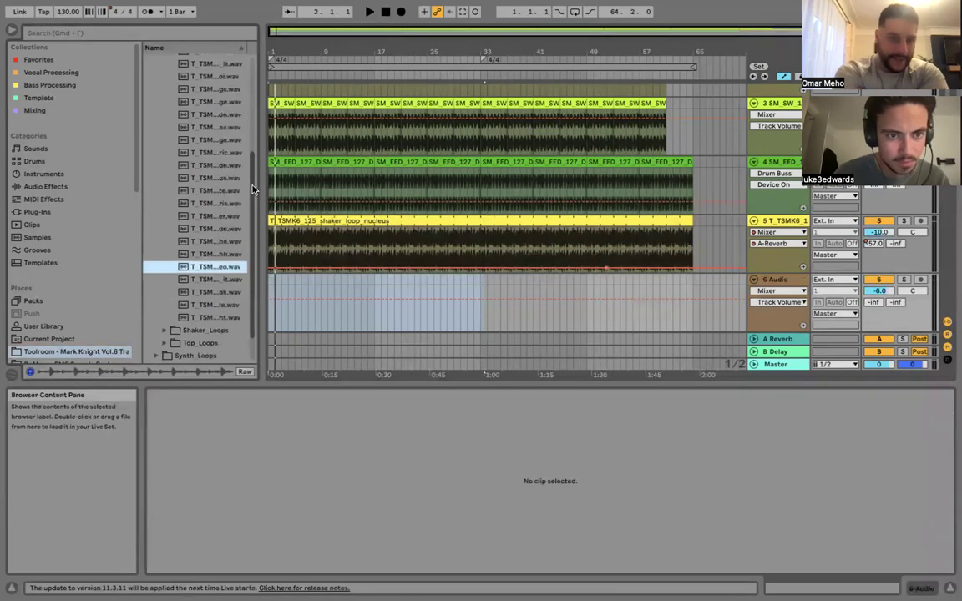
{"action": "left_click", "coordinate": [163, 137]}
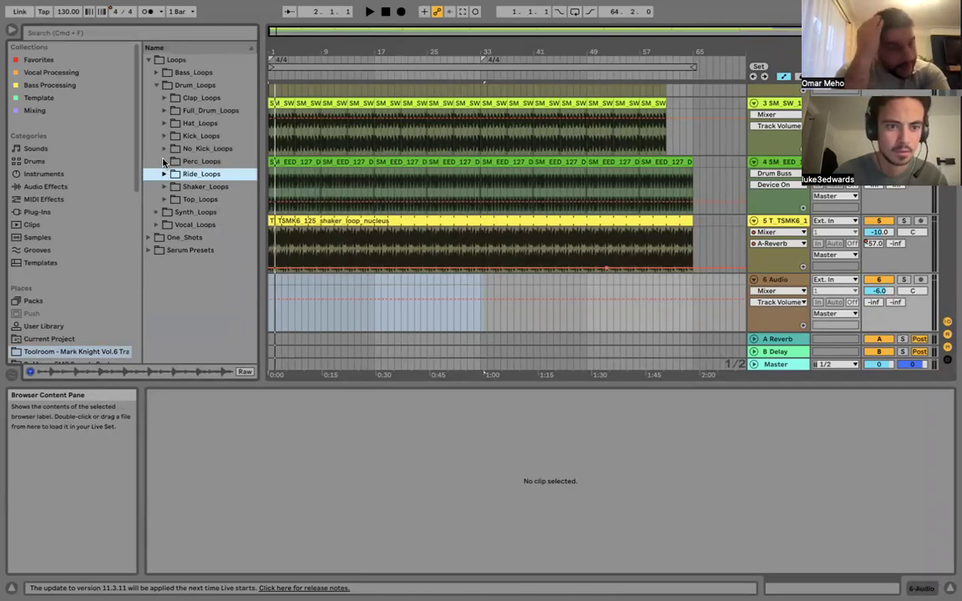
Add the Sample Magic - Old Skool Garage folder from Downloads to the browser's Places.
{"action": "scroll", "coordinate": [136, 196], "scroll_direction": "down", "scroll_amount": 3}
{"action": "scroll", "coordinate": [136, 200], "scroll_direction": "down", "scroll_amount": 1}
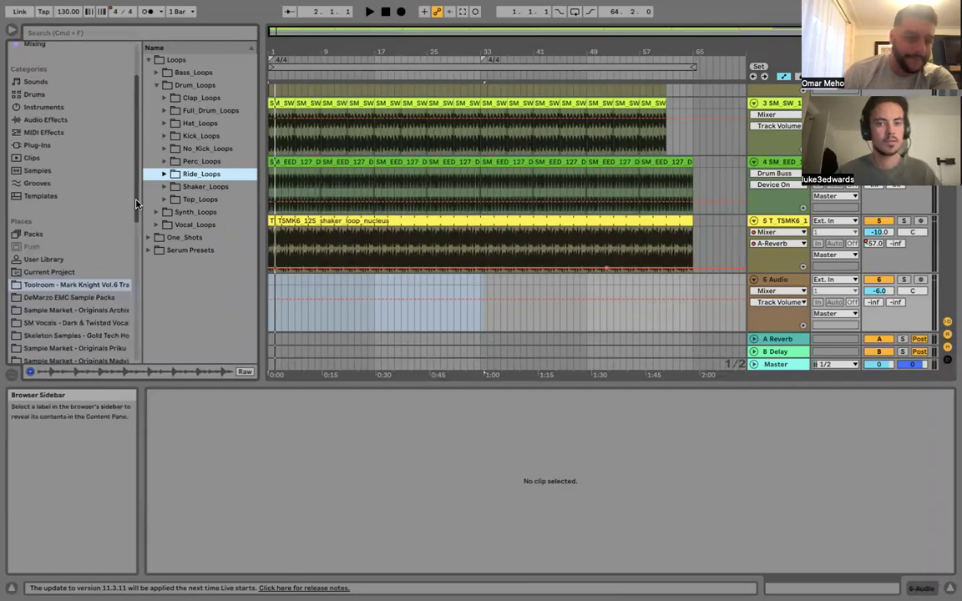
{"action": "scroll", "coordinate": [138, 184], "scroll_direction": "up", "scroll_amount": 4}
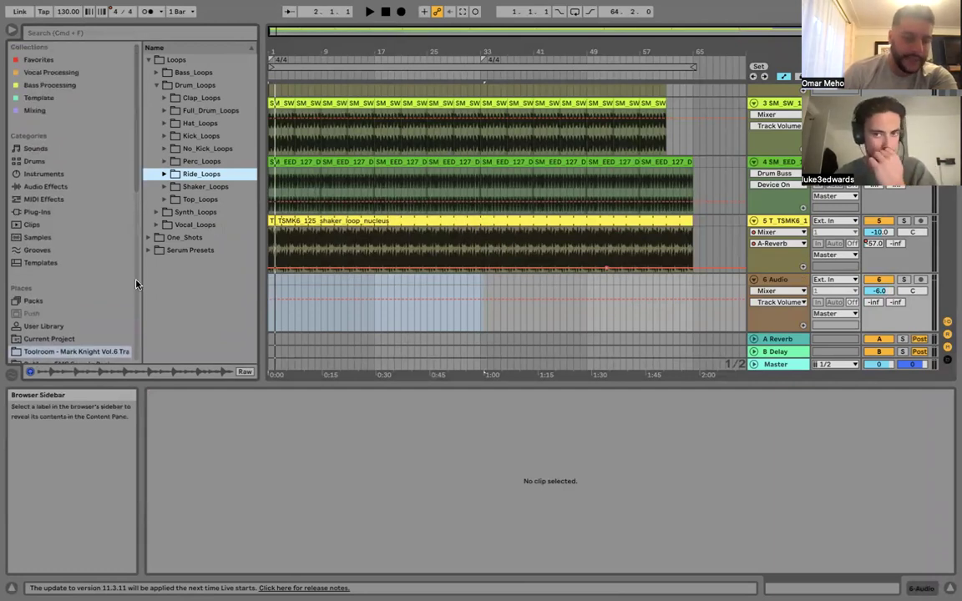
{"action": "scroll", "coordinate": [136, 284], "scroll_direction": "down", "scroll_amount": 15}
{"action": "scroll", "coordinate": [136, 317], "scroll_direction": "down", "scroll_amount": 3}
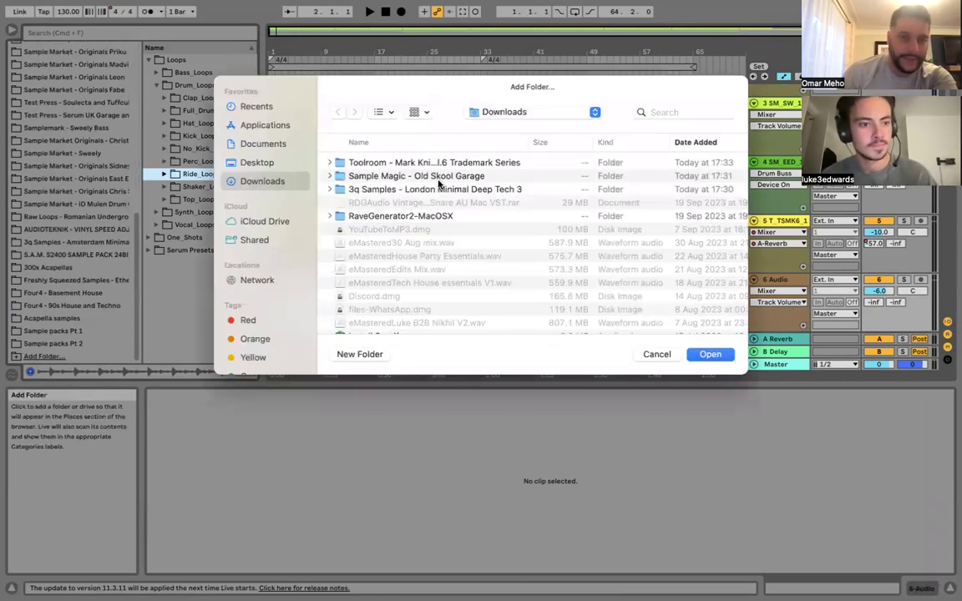
{"action": "left_click", "coordinate": [501, 176]}
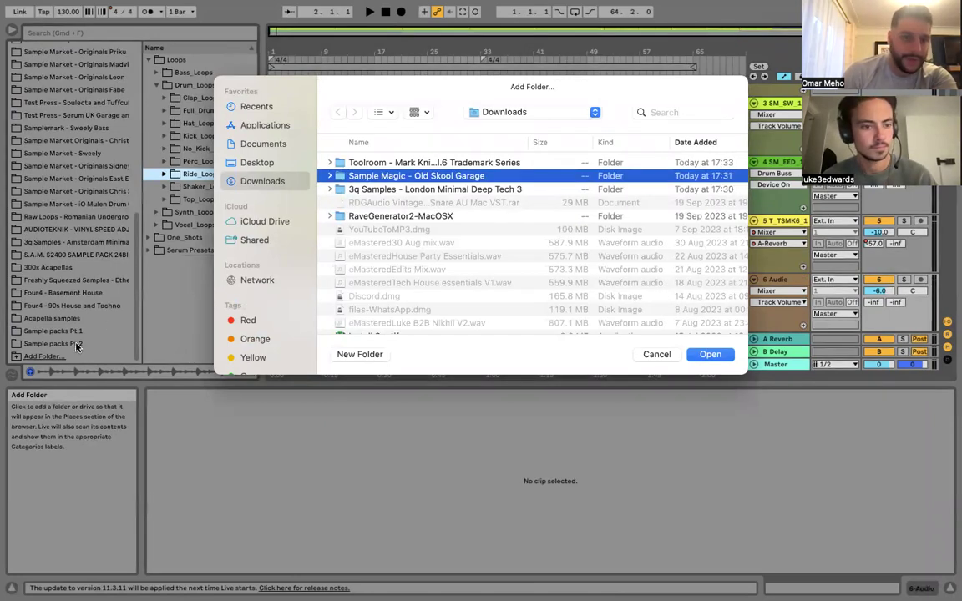
{"action": "key", "text": "Return"}
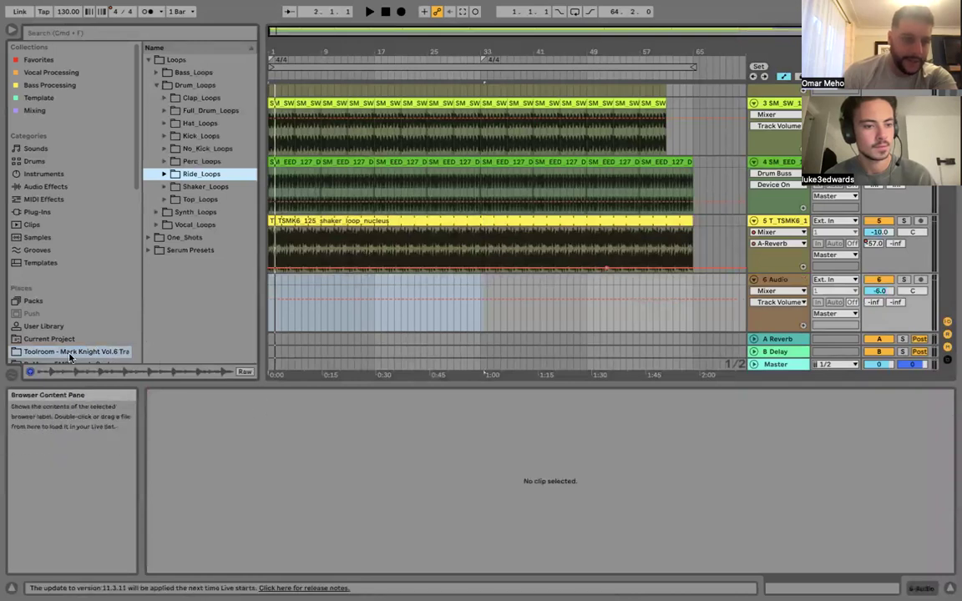
Add the 3q Samples - London Minimal Deep Tech 3 folder from Downloads to the browser's Places.
{"action": "scroll", "coordinate": [69, 358], "scroll_direction": "down", "scroll_amount": 10}
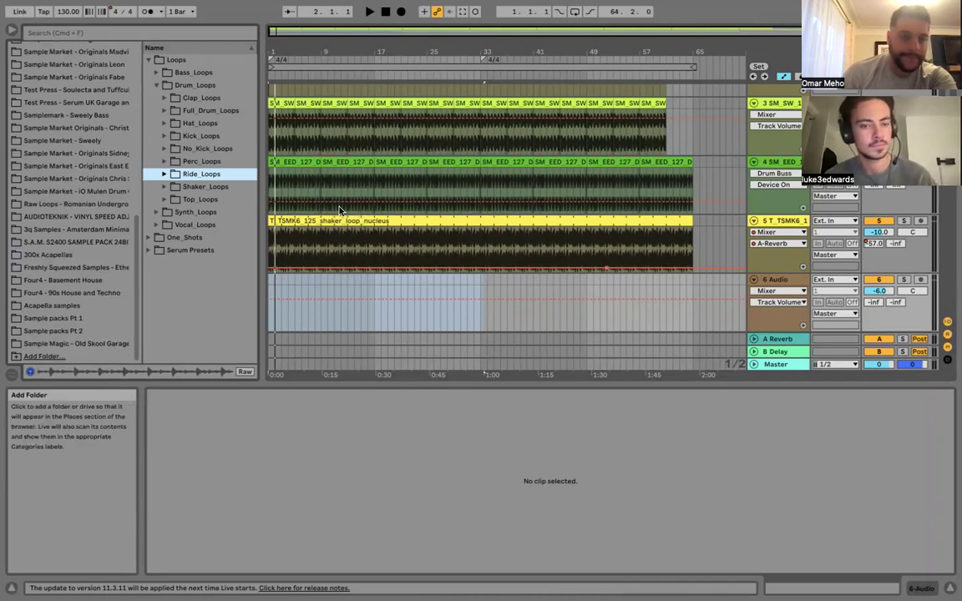
{"action": "left_click", "coordinate": [42, 357]}
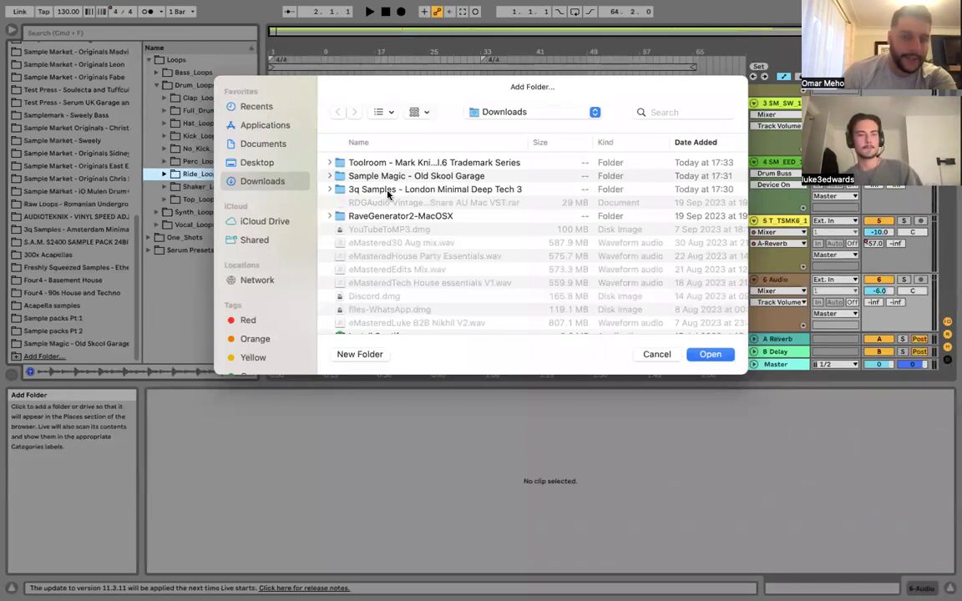
{"action": "left_click", "coordinate": [419, 192]}
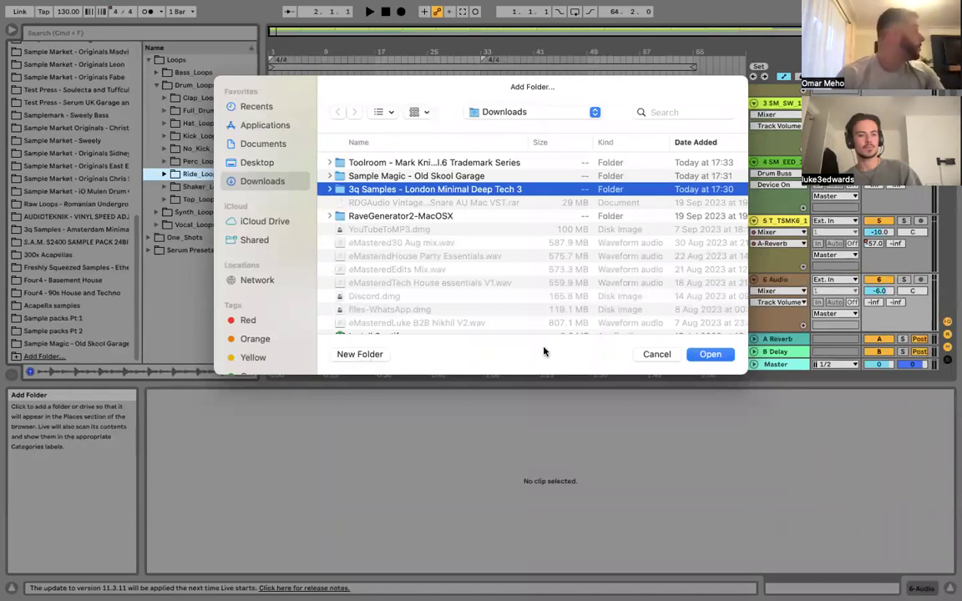
{"action": "left_click", "coordinate": [653, 351]}
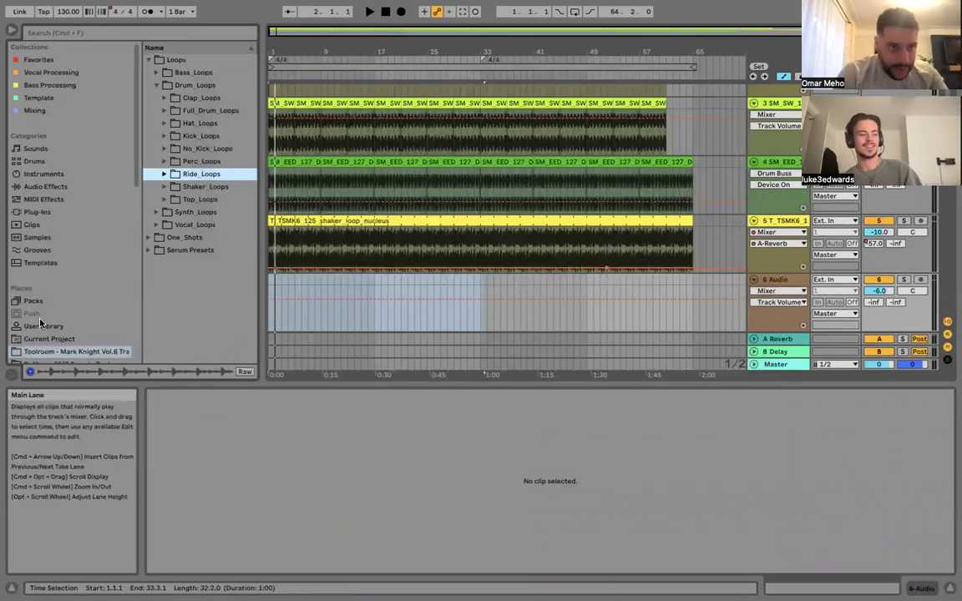
Move the Sample Magic - Old Skool Garage and 3q Samples - London Minimal Deep Tech 3 folders directly below Current Project in Places.
{"action": "scroll", "coordinate": [75, 298], "scroll_direction": "down", "scroll_amount": 10}
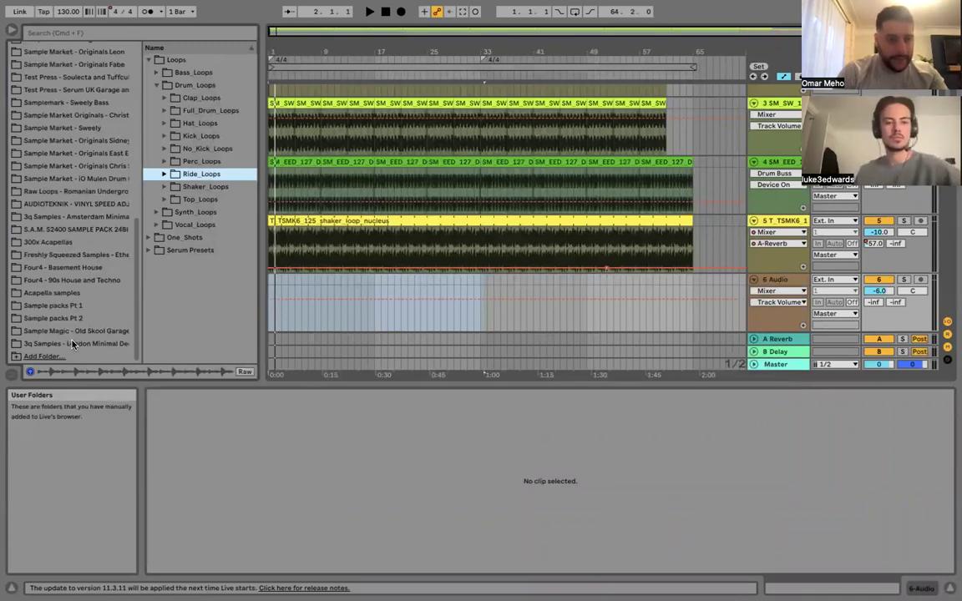
{"action": "left_click", "coordinate": [72, 332]}
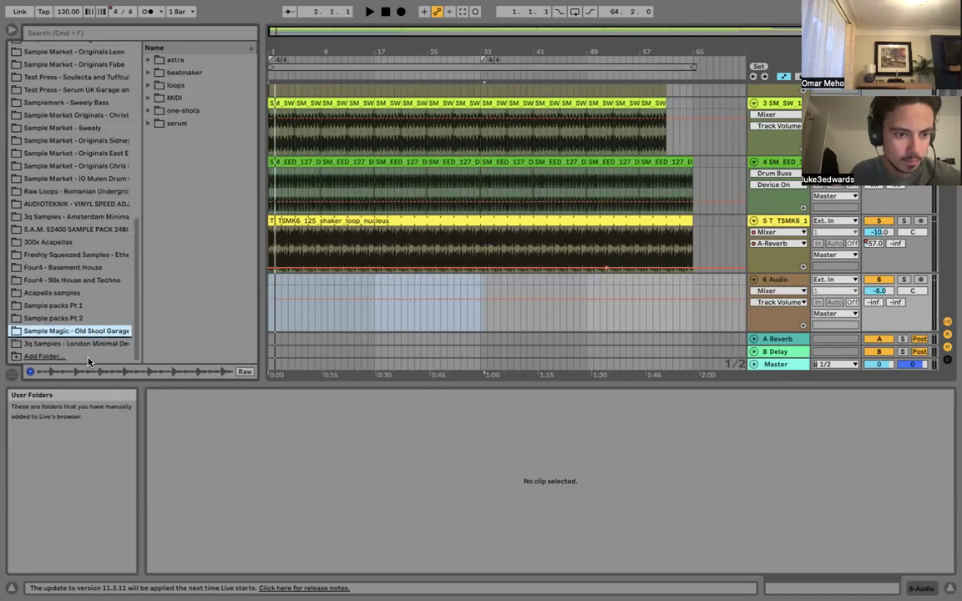
{"action": "scroll", "coordinate": [84, 275], "scroll_direction": "up", "scroll_amount": 10}
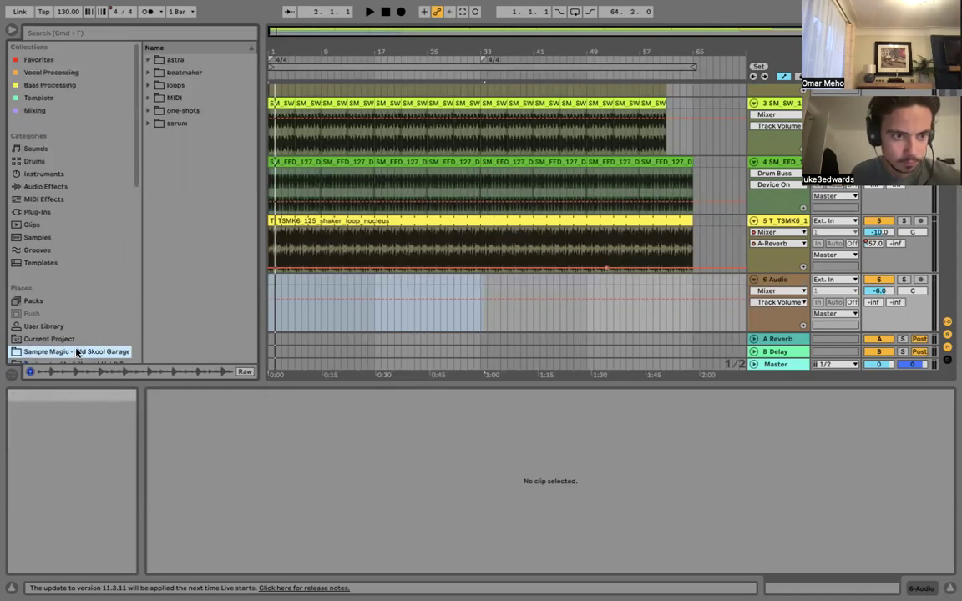
{"action": "scroll", "coordinate": [71, 102], "scroll_direction": "down", "scroll_amount": 10}
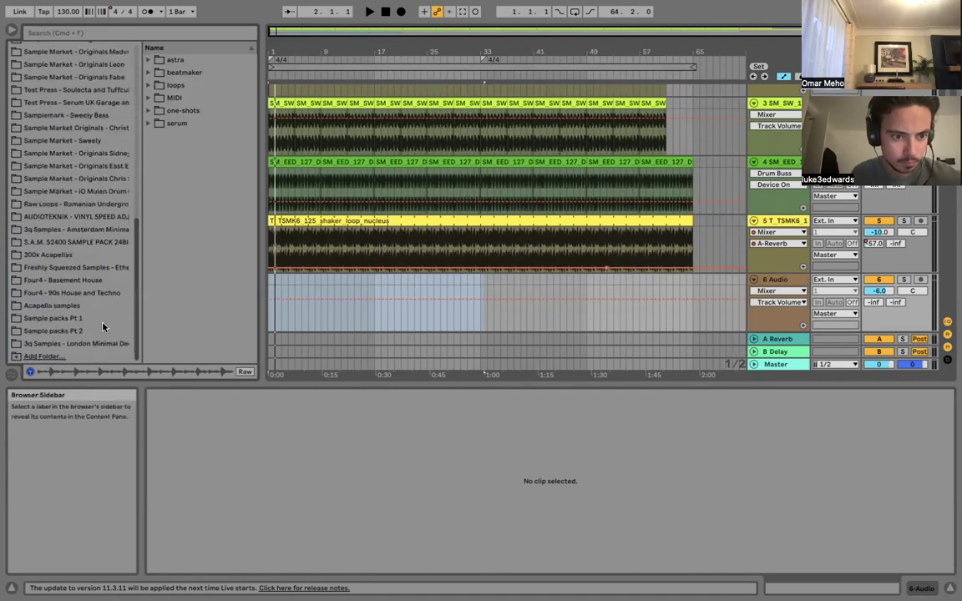
{"action": "left_click", "coordinate": [75, 343]}
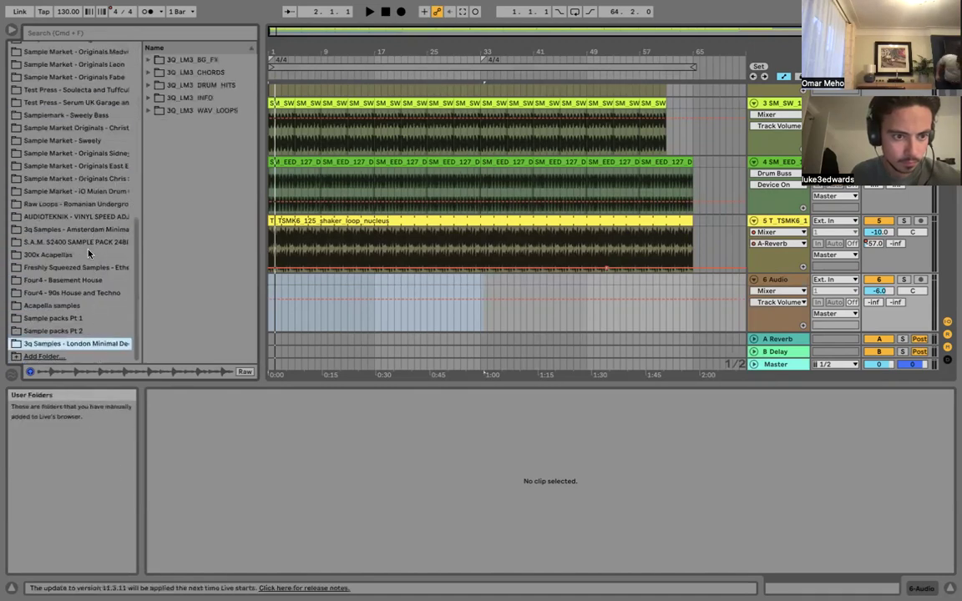
{"action": "scroll", "coordinate": [125, 133], "scroll_direction": "up", "scroll_amount": 10}
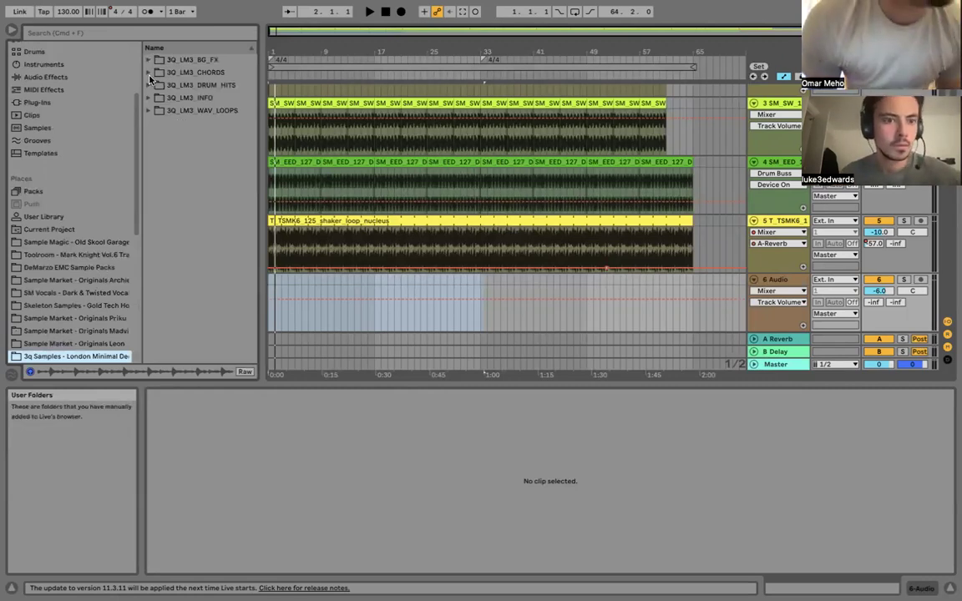
{"action": "scroll", "coordinate": [136, 63], "scroll_direction": "up", "scroll_amount": 4}
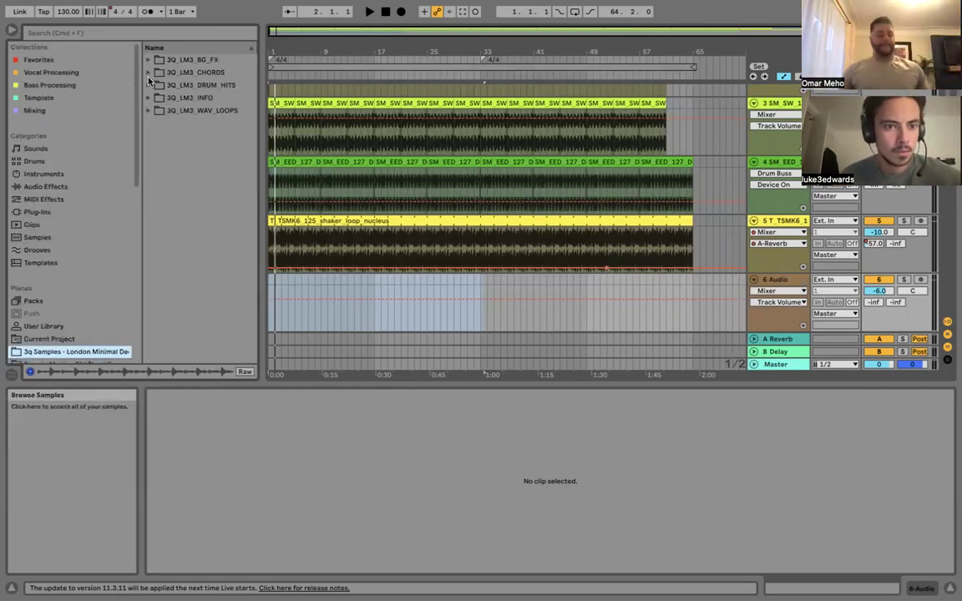
Open the loops folder of the Sample Magic - Old Skool Garage pack and look into its drum_loops subfolder.
{"action": "scroll", "coordinate": [135, 102], "scroll_direction": "down", "scroll_amount": 4}
{"action": "key", "text": "Down"}
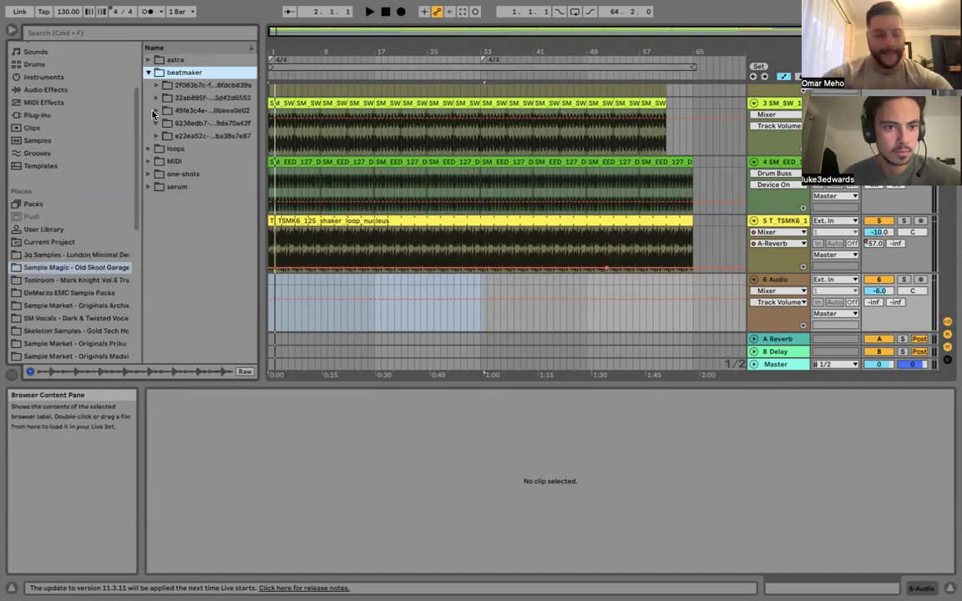
{"action": "key", "text": "Down"}
{"action": "key", "text": "Right"}
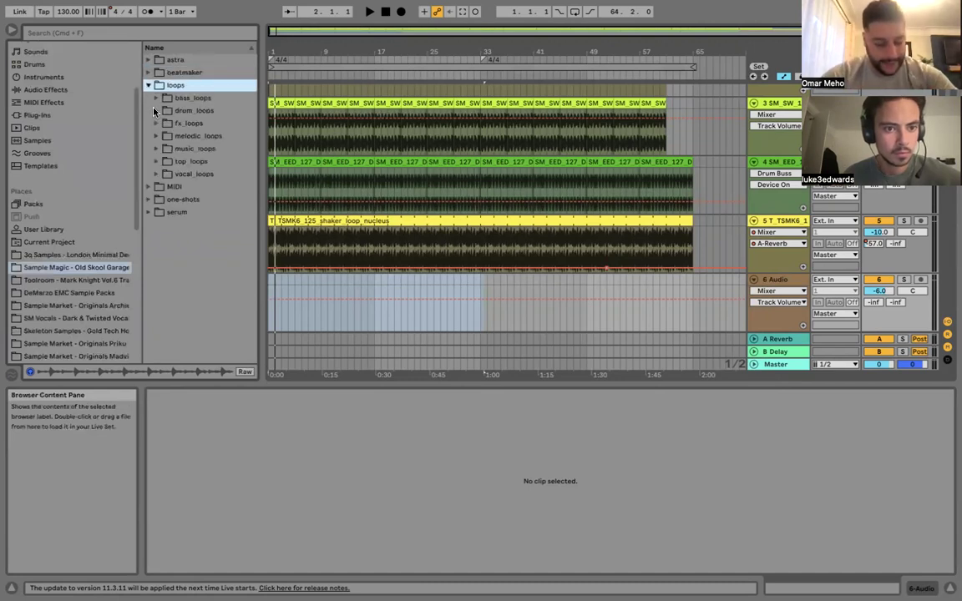
{"action": "key", "text": "Down"}
{"action": "key", "text": "Down"}
{"action": "key", "text": "Right"}
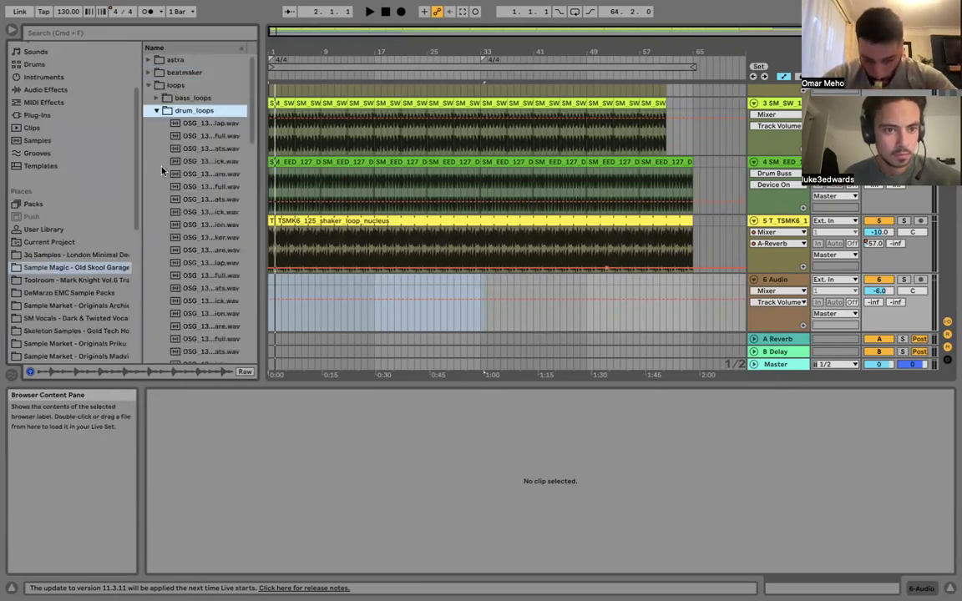
{"action": "key", "text": "Left"}
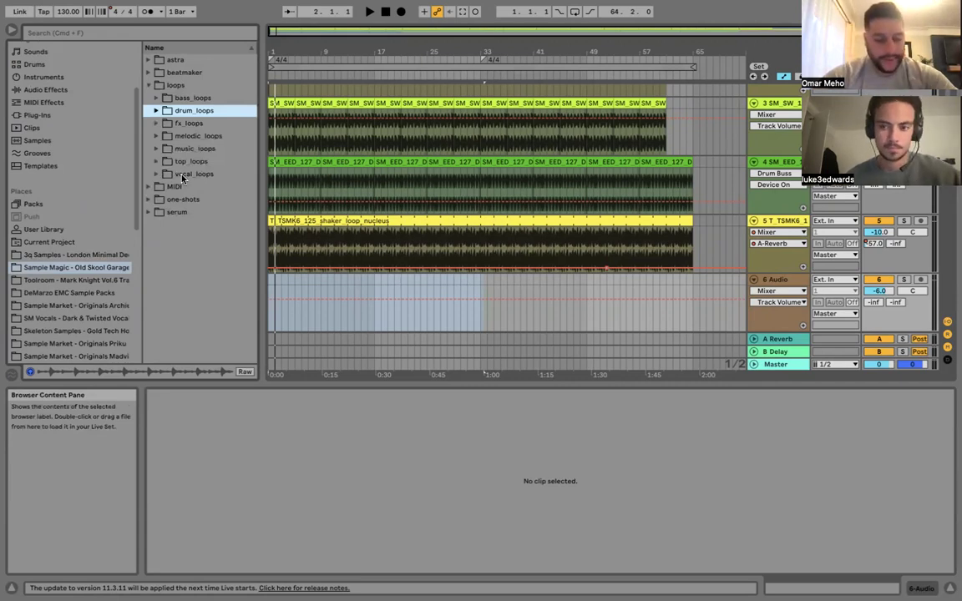
Add OSG_130_top_loop_classic from the pack's top_loops folder to the start of track 6.
{"action": "key", "text": "Down"}
{"action": "key", "text": "Down"}
{"action": "key", "text": "Down"}
{"action": "key", "text": "Down"}
{"action": "key", "text": "Right"}
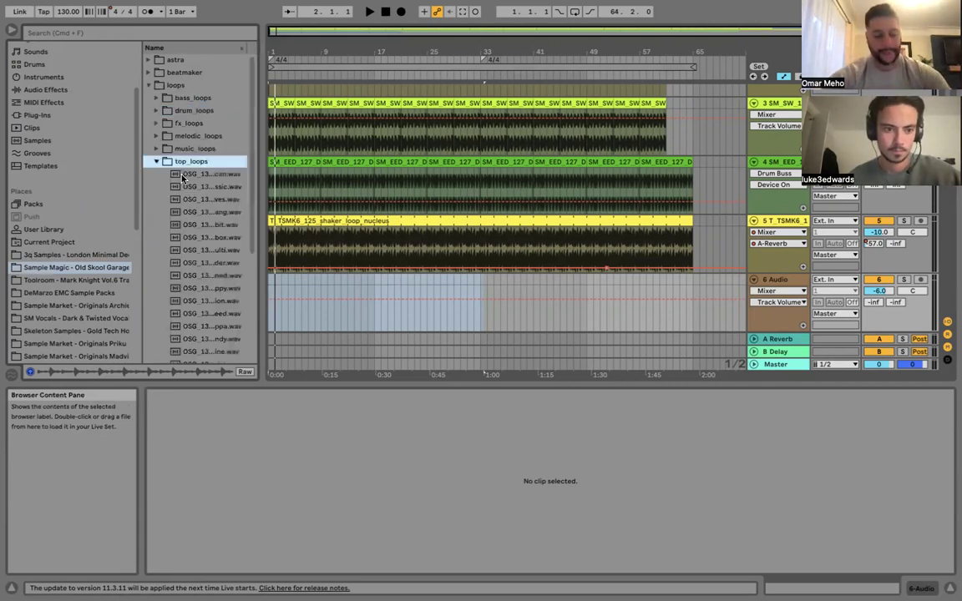
{"action": "key", "text": "Down"}
{"action": "key", "text": "Down"}
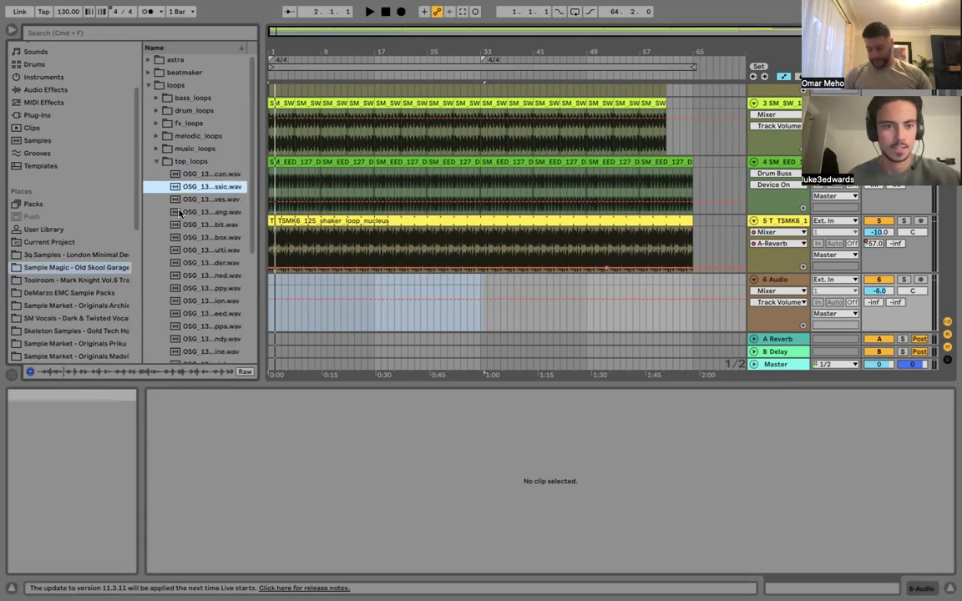
{"action": "left_click_drag", "start_coordinate": [256, 215], "coordinate": [290, 282]}
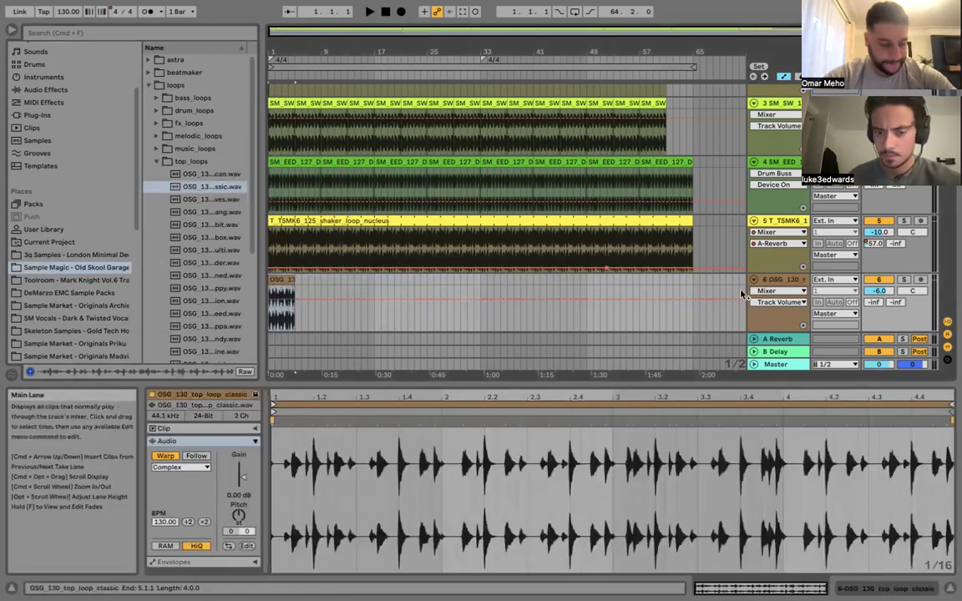
Extend the OSG_130_top_loop_classic clip to bar 17 and play the arrangement briefly from the start.
{"action": "left_click_drag", "start_coordinate": [294, 305], "coordinate": [374, 304]}
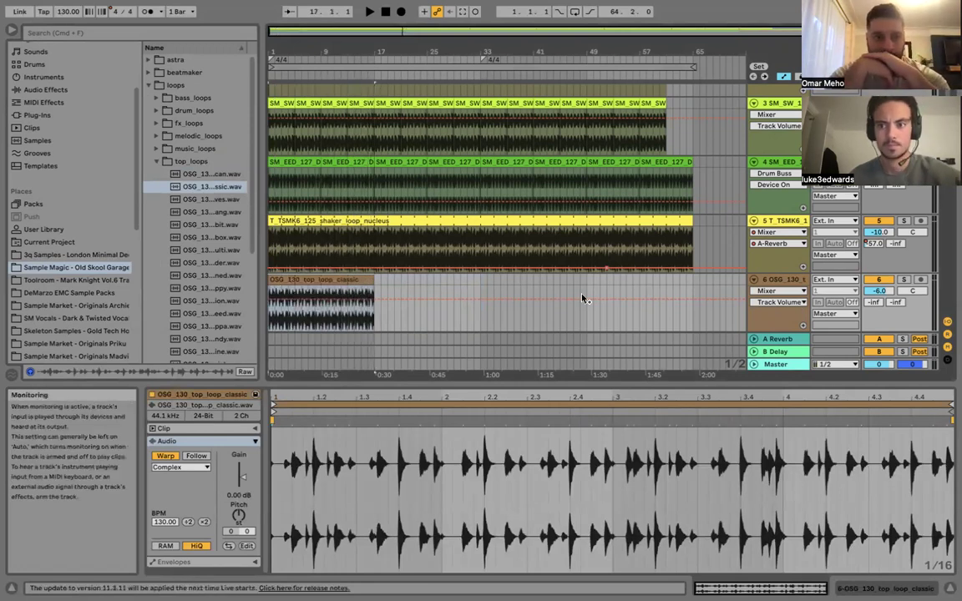
{"action": "key", "text": "space"}
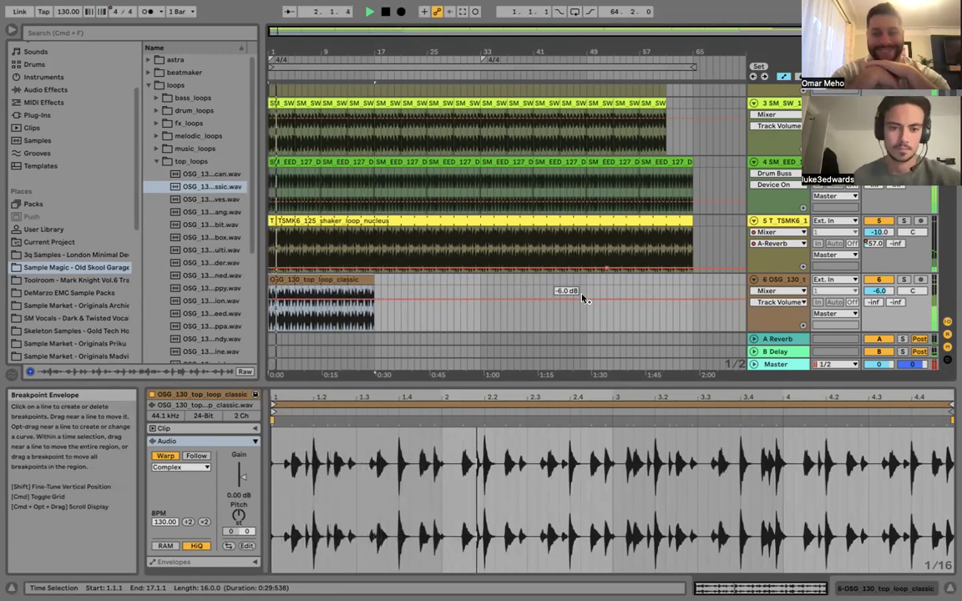
{"action": "left_click", "coordinate": [336, 279]}
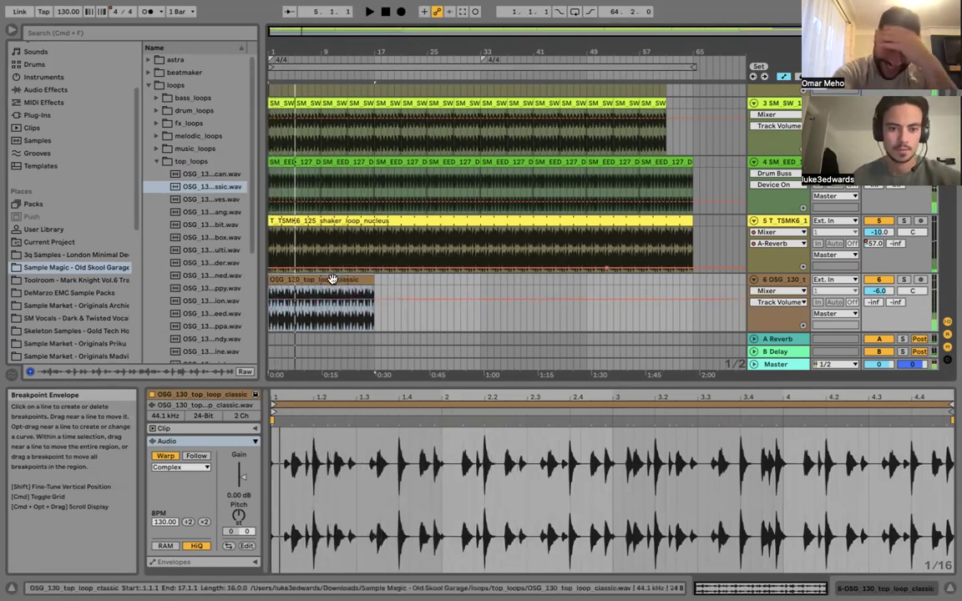
{"action": "key", "text": "space"}
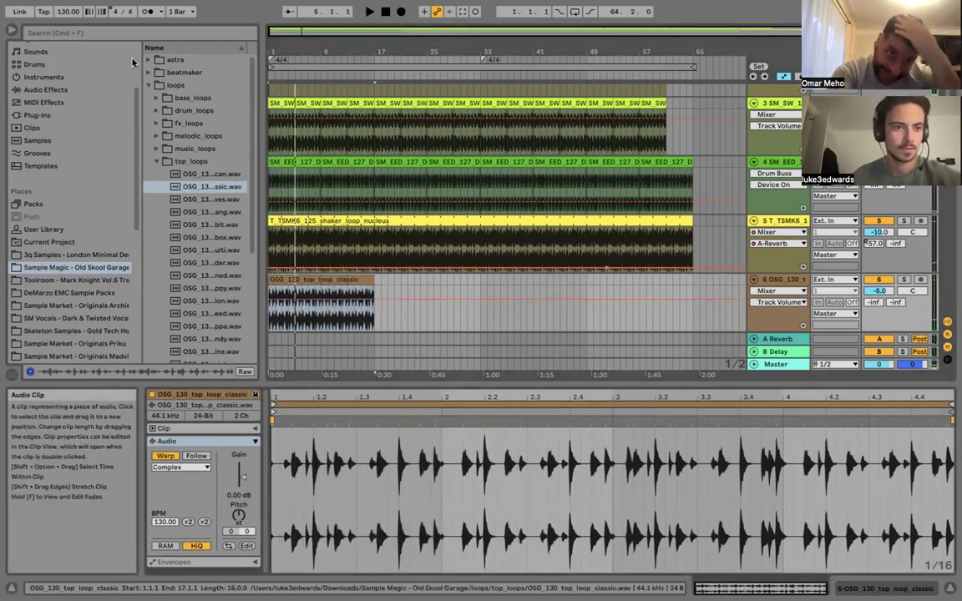
Add an EQ Eight from the Mixing collection to the top loop on track 6.
{"action": "key", "text": "Up"}
{"action": "key", "text": "Up"}
{"action": "key", "text": "Up"}
{"action": "key", "text": "Up"}
{"action": "key", "text": "Up"}
{"action": "key", "text": "Up"}
{"action": "key", "text": "Up"}
{"action": "key", "text": "Up"}
{"action": "key", "text": "Up"}
{"action": "key", "text": "Up"}
{"action": "key", "text": "Up"}
{"action": "key", "text": "Up"}
{"action": "key", "text": "Up"}
{"action": "key", "text": "Up"}
{"action": "key", "text": "Up"}
{"action": "key", "text": "Up"}
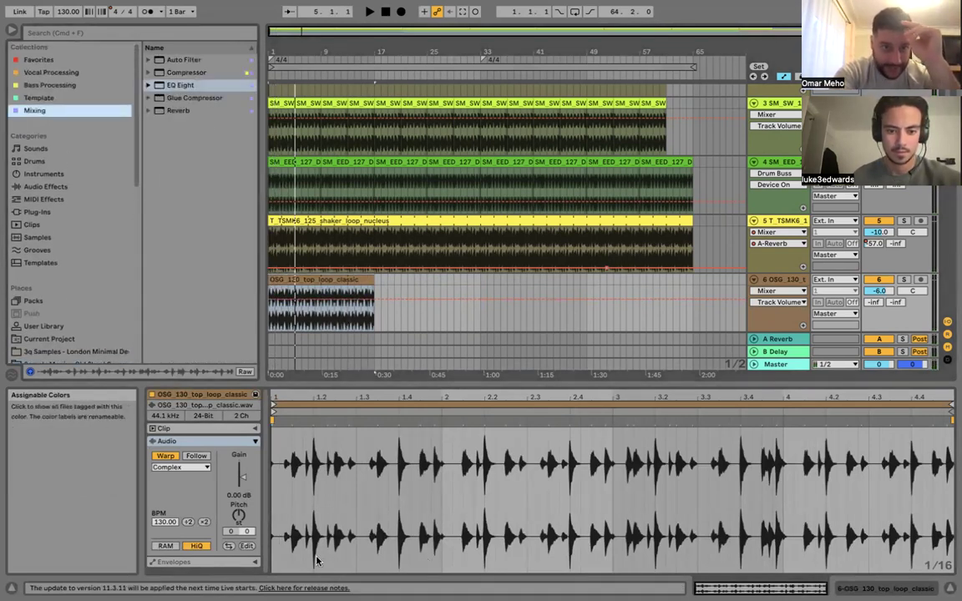
{"action": "key", "text": "Right"}
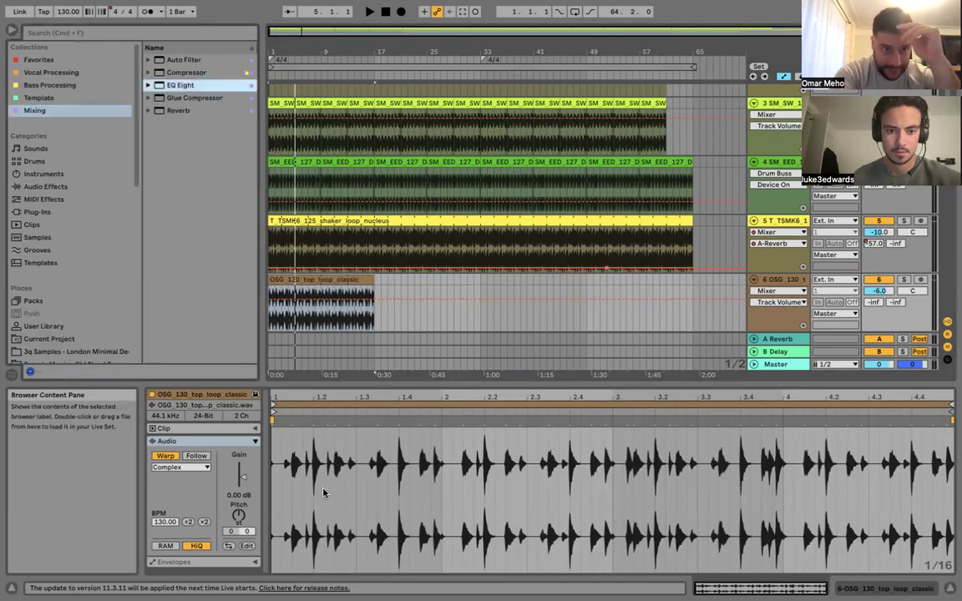
{"action": "key", "text": "Return"}
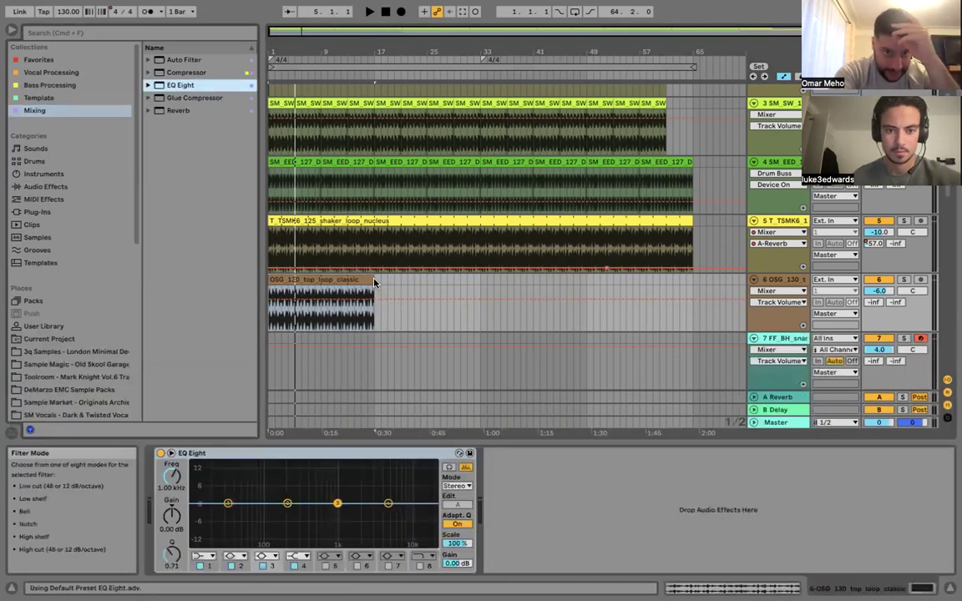
Extend the top loop clip to bar 65 and set EQ Eight's band 1 to low cut and band 4 to high cut.
{"action": "left_click", "coordinate": [299, 556]}
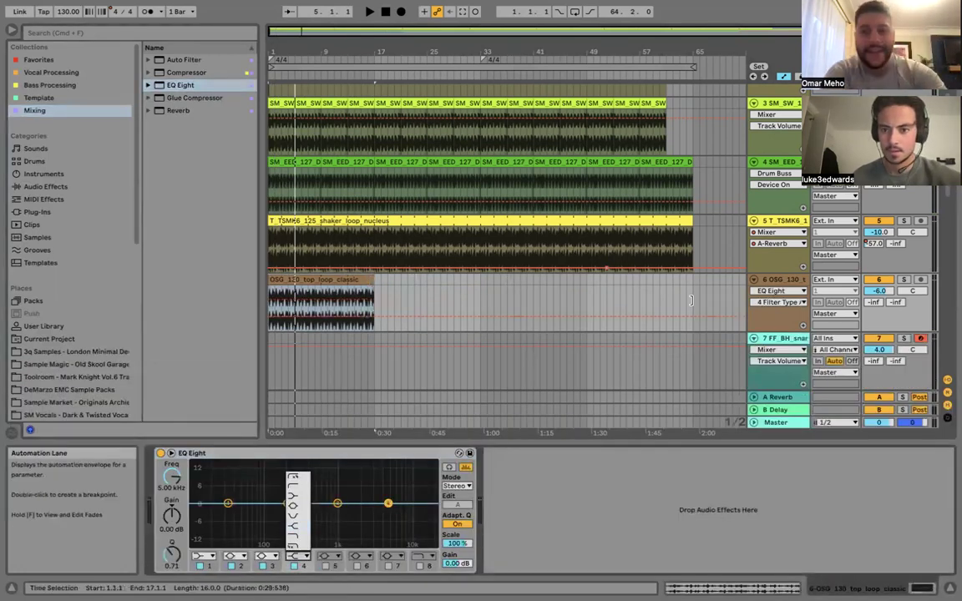
{"action": "left_click", "coordinate": [292, 505]}
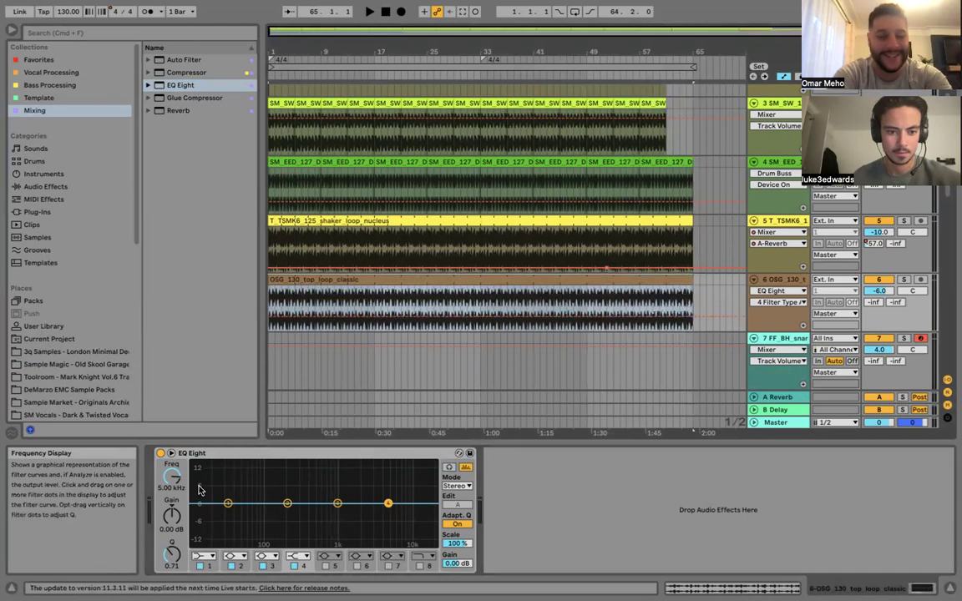
{"action": "left_click", "coordinate": [296, 556]}
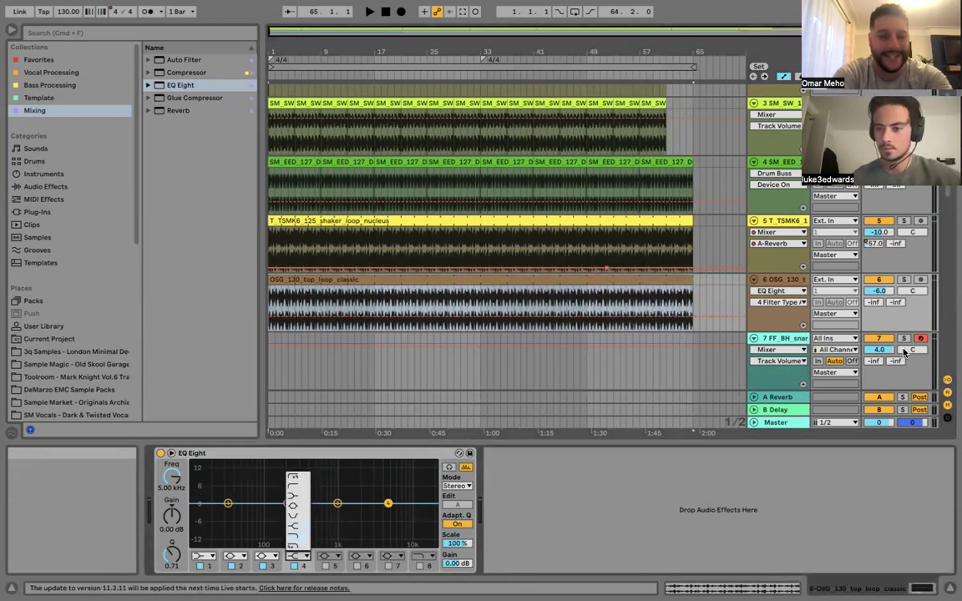
{"action": "left_click", "coordinate": [298, 521]}
{"action": "left_click", "coordinate": [202, 555]}
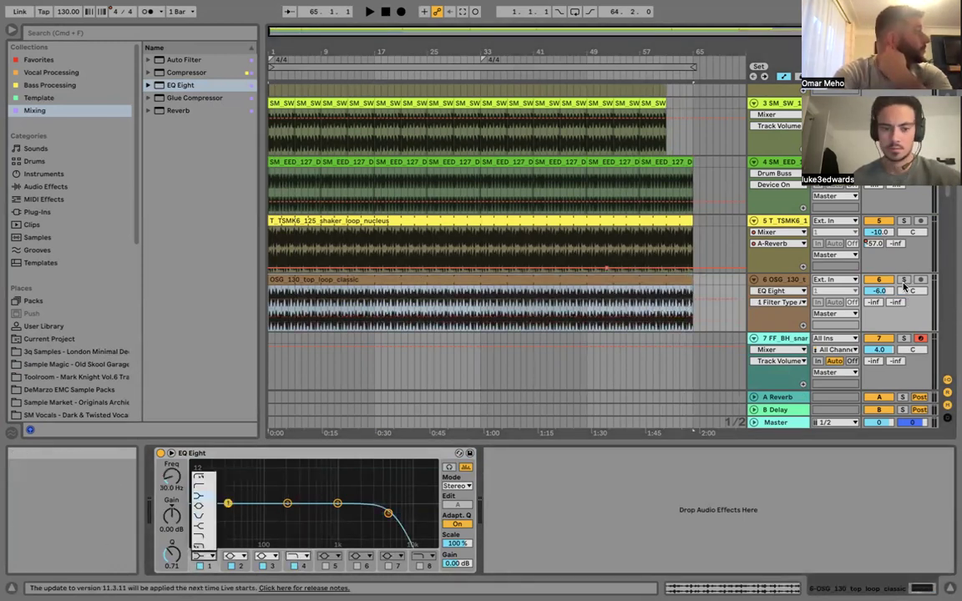
{"action": "left_click", "coordinate": [190, 444]}
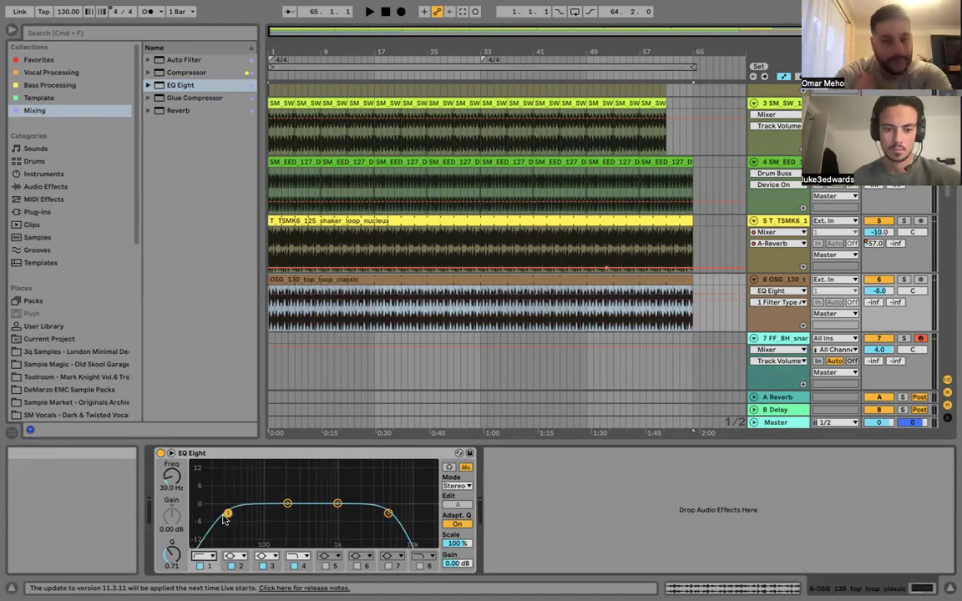
Audition the top loop soloed and in the mix, moving EQ Eight's low cut to about 41 Hz and lowering track 6 to -8 dB.
{"action": "key", "text": "space"}
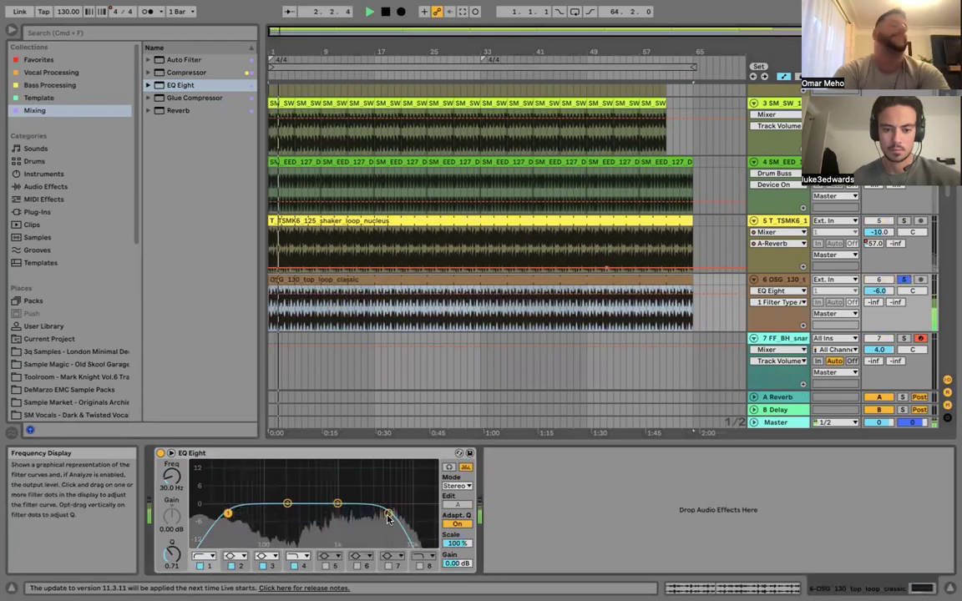
{"action": "left_click_drag", "start_coordinate": [228, 512], "coordinate": [240, 511]}
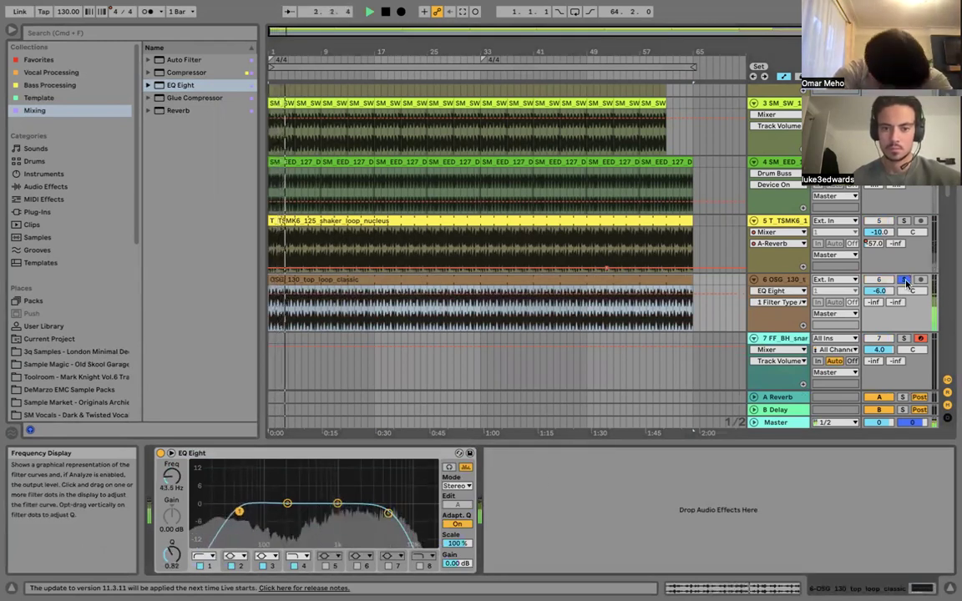
{"action": "left_click", "coordinate": [905, 281]}
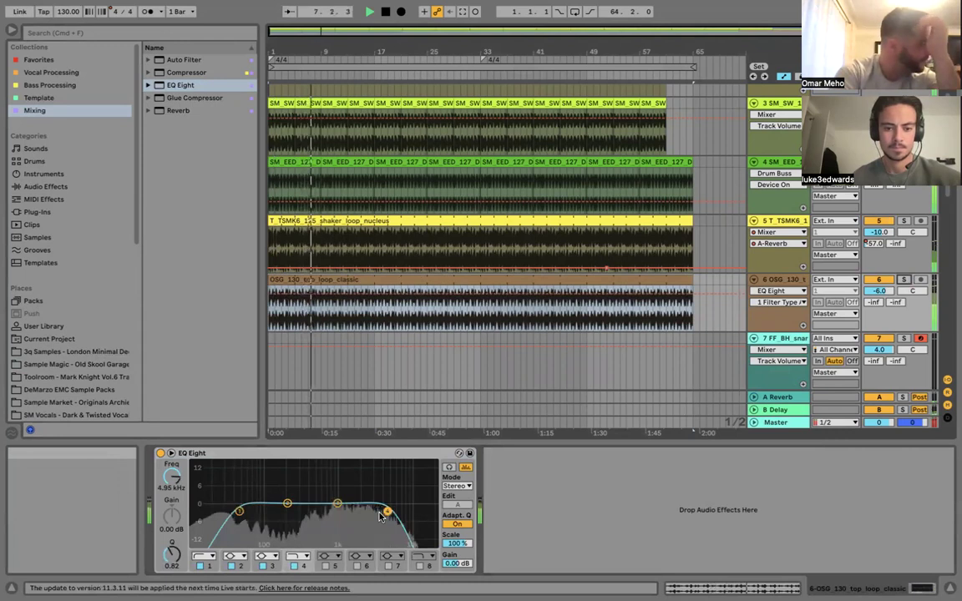
{"action": "left_click_drag", "start_coordinate": [238, 510], "coordinate": [230, 512]}
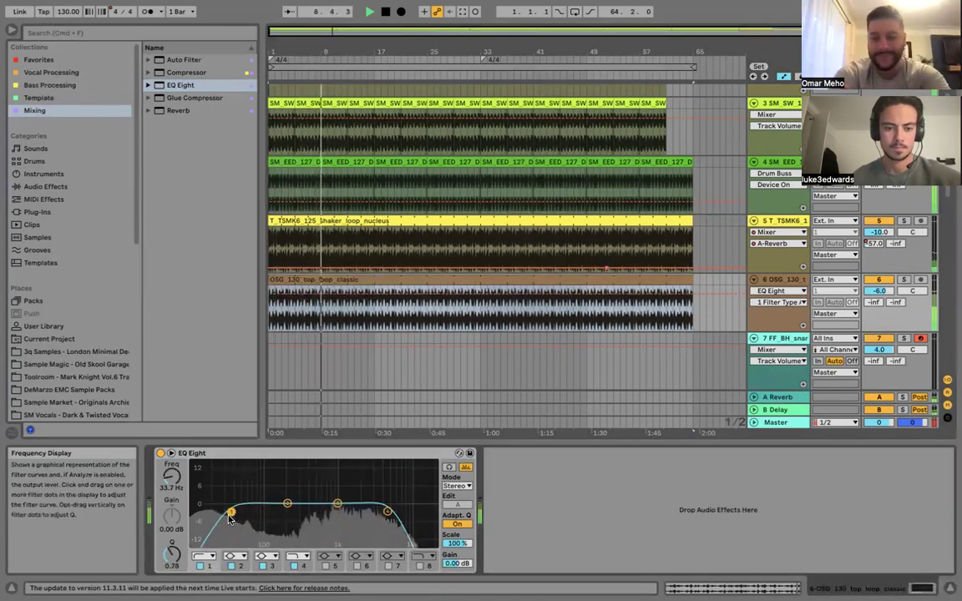
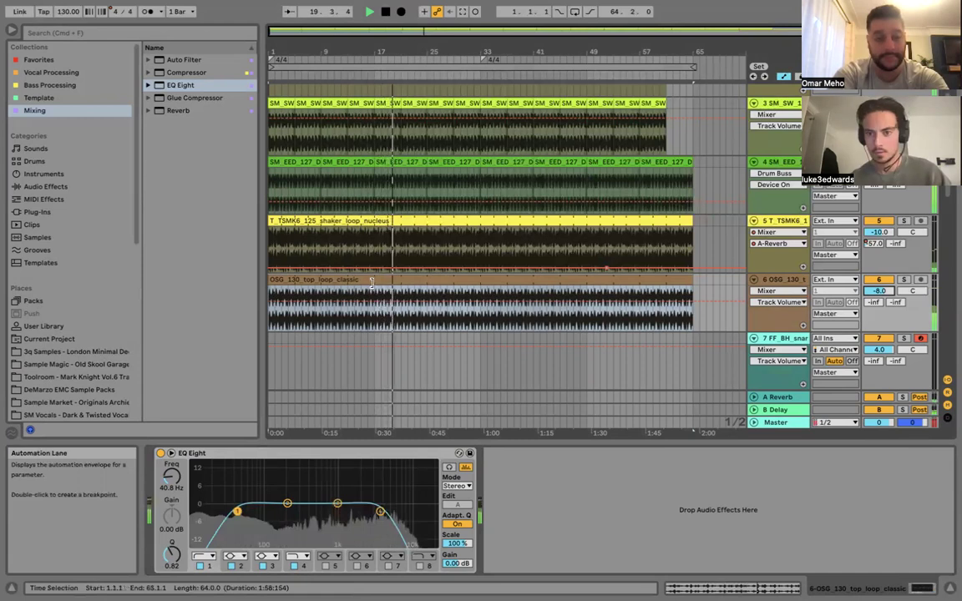
Stop playback and extend the last ukg_ins130_armani_vox clip on track 10 to bar 65.
{"action": "left_click", "coordinate": [371, 359]}
{"action": "scroll", "coordinate": [622, 276], "scroll_direction": "down", "scroll_amount": 5}
{"action": "scroll", "coordinate": [691, 308], "scroll_direction": "down", "scroll_amount": 1}
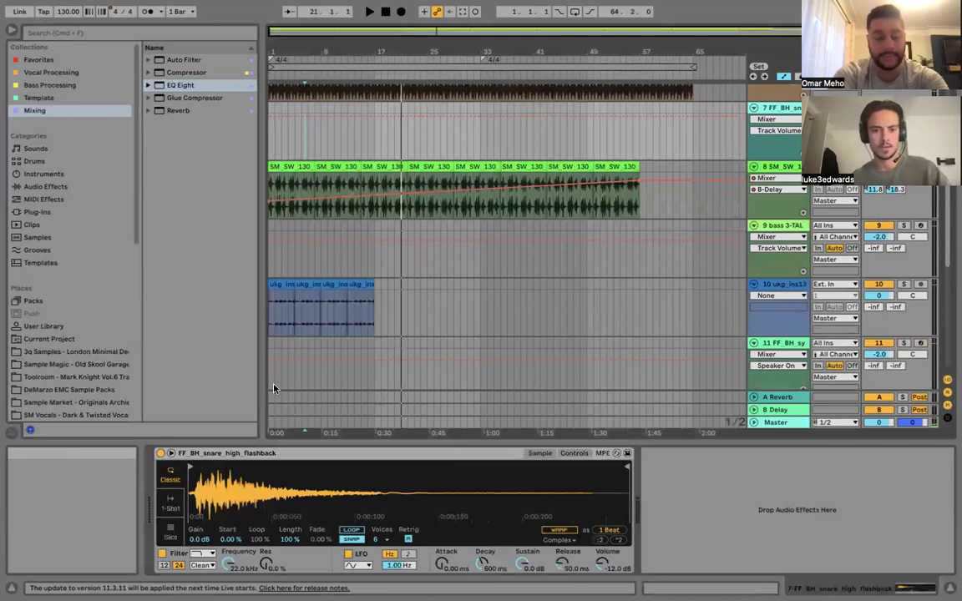
{"action": "key", "text": "ctrl+z"}
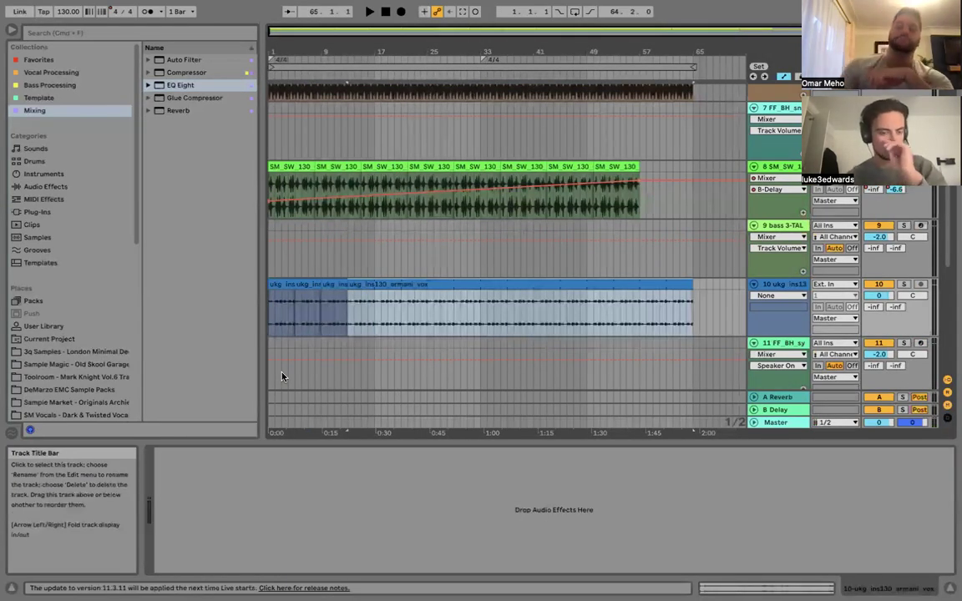
Select the snare track 7 and return to the Sample Magic - Old Skool Garage loops in the browser, collapsing top_loops.
{"action": "scroll", "coordinate": [282, 376], "scroll_direction": "up", "scroll_amount": 1}
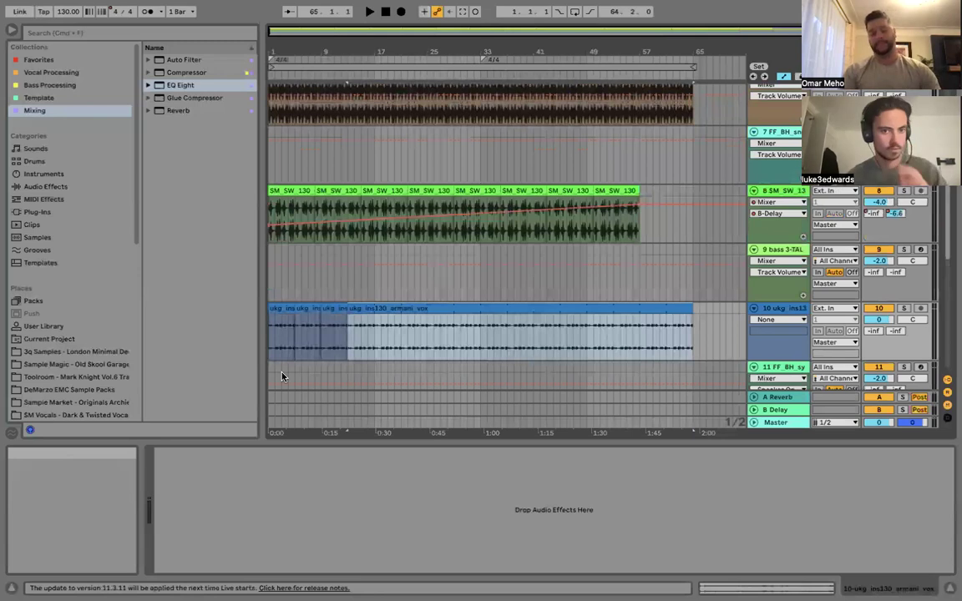
{"action": "scroll", "coordinate": [282, 250], "scroll_direction": "up", "scroll_amount": 8}
{"action": "left_click", "coordinate": [281, 364]}
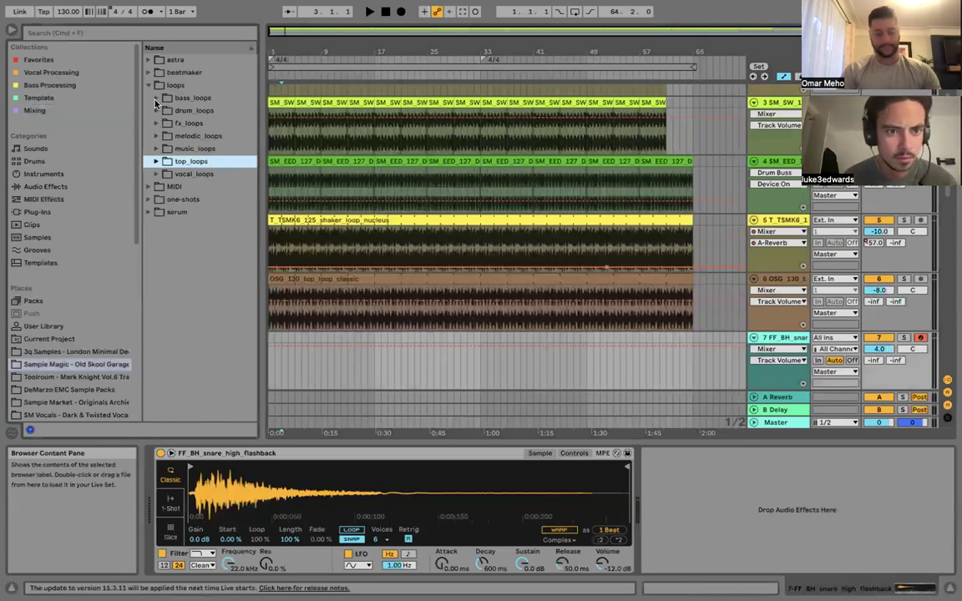
Audition the first three samples in the pack's bass_loops folder, then collapse the folder.
{"action": "left_click", "coordinate": [156, 98]}
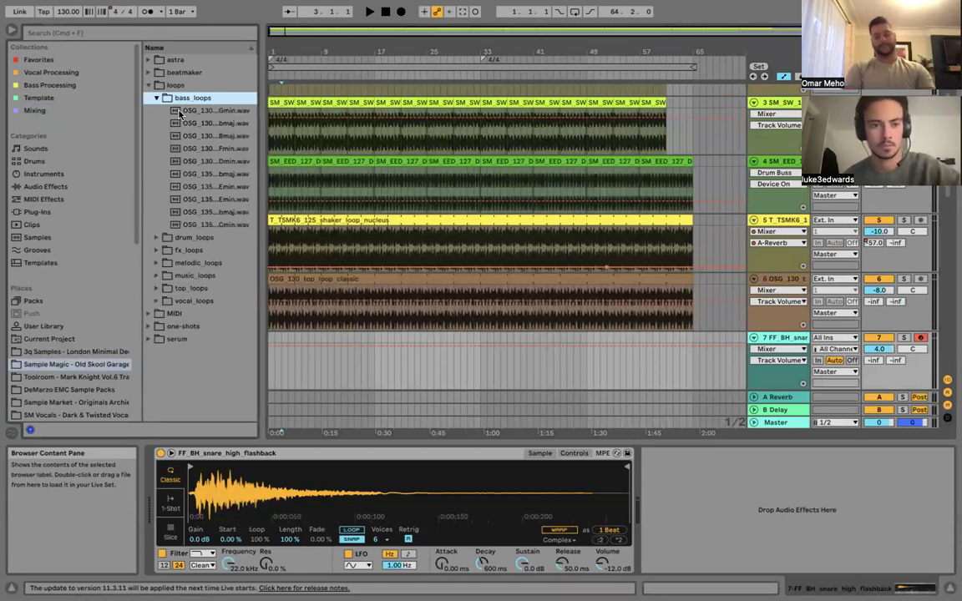
{"action": "left_click", "coordinate": [179, 111]}
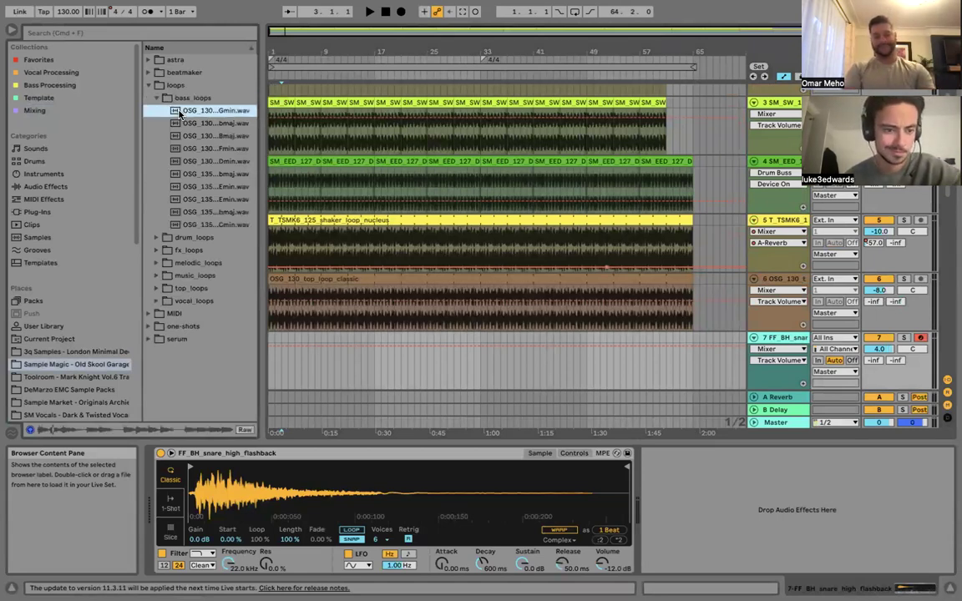
{"action": "key", "text": "Down"}
{"action": "key", "text": "Down"}
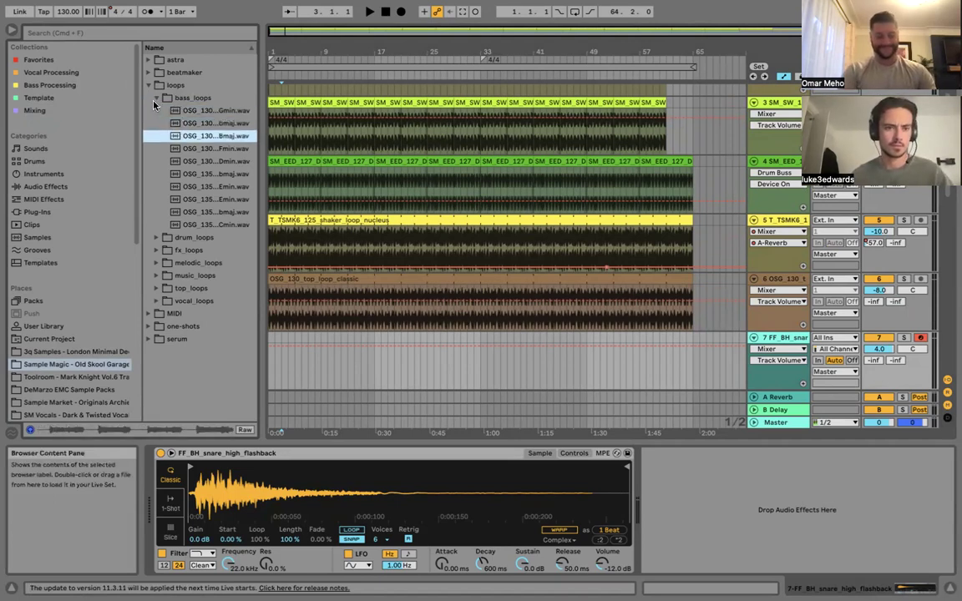
{"action": "left_click", "coordinate": [155, 98]}
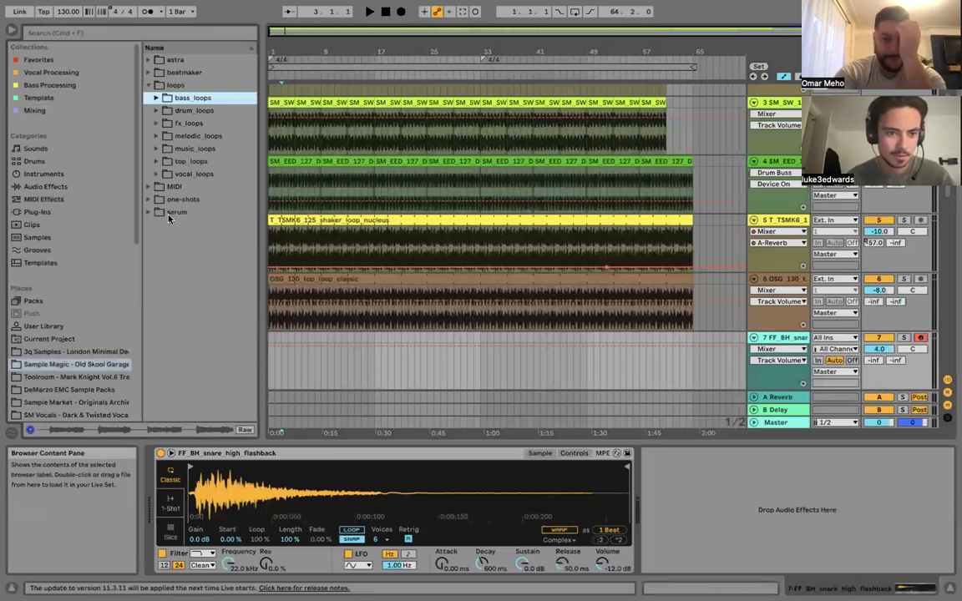
Audition the first vocal samples in the pack's vocal_loops folder, then collapse the loops folder.
{"action": "left_click", "coordinate": [155, 175]}
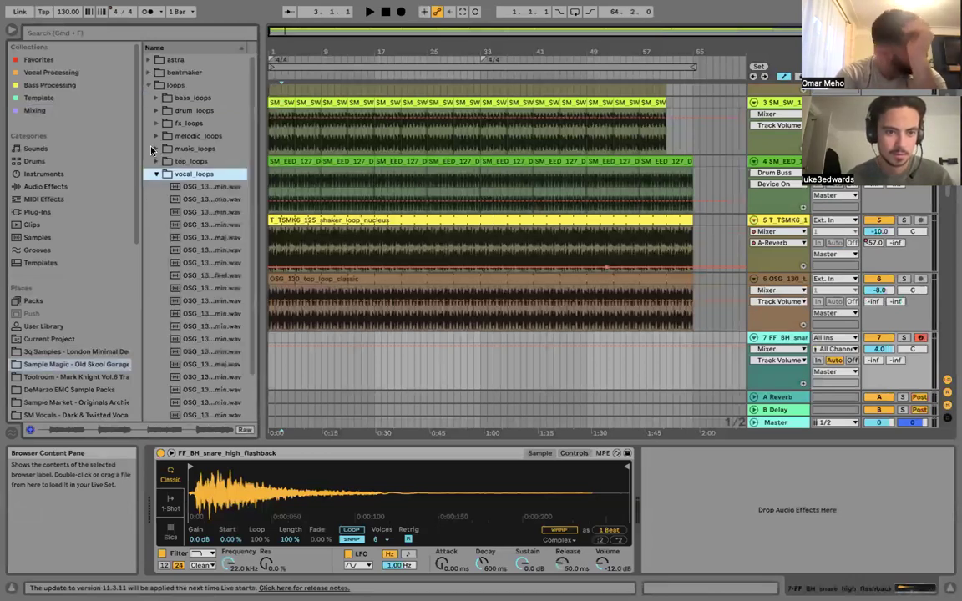
{"action": "key", "text": "Down"}
{"action": "key", "text": "Down"}
{"action": "key", "text": "Down"}
{"action": "key", "text": "Down"}
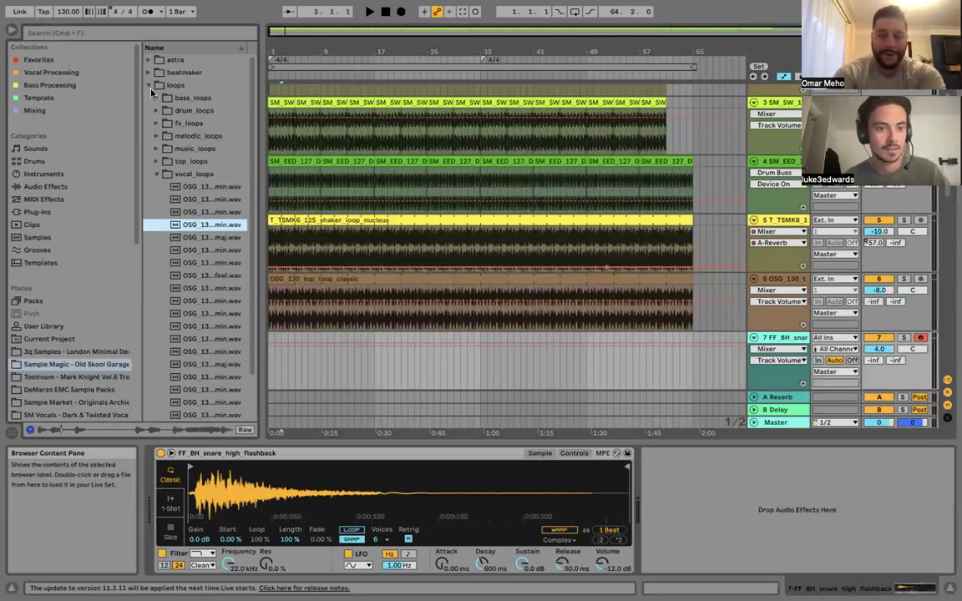
{"action": "key", "text": "Left"}
{"action": "key", "text": "Left"}
{"action": "key", "text": "Left"}
{"action": "key", "text": "Down"}
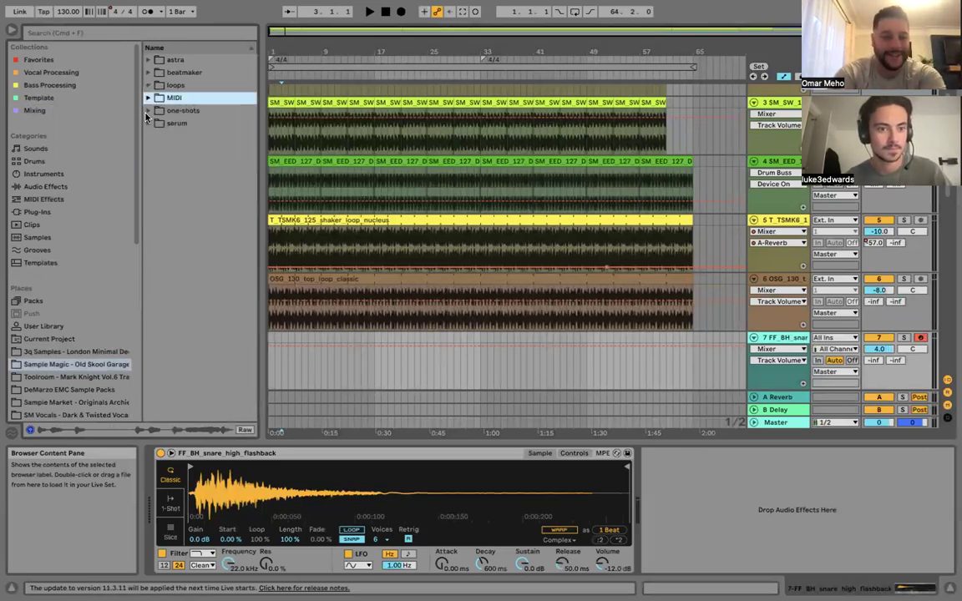
Look inside the pack's one-shots and fx_loops folders, collapsing each one again.
{"action": "key", "text": "Down"}
{"action": "key", "text": "Right"}
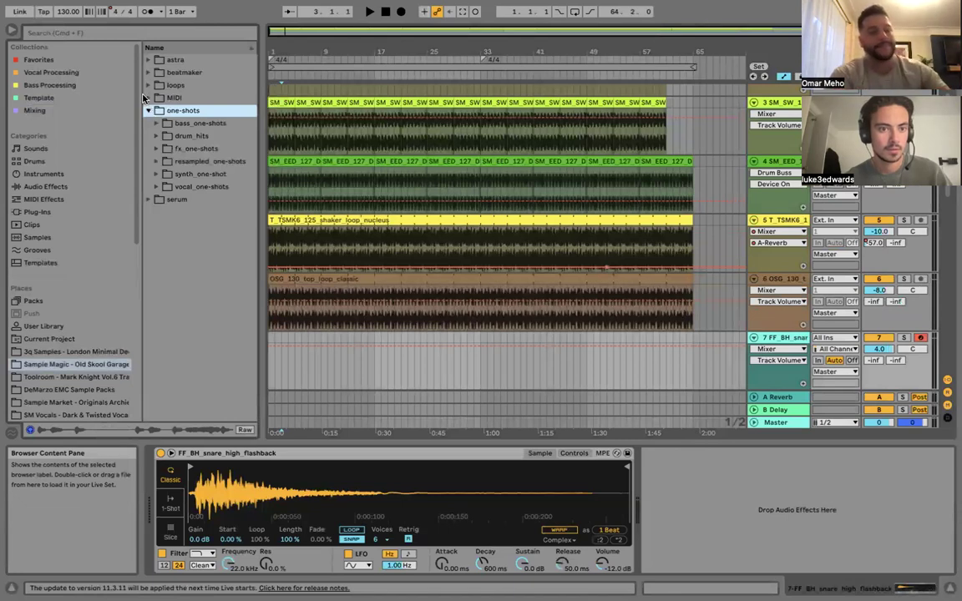
{"action": "key", "text": "Left"}
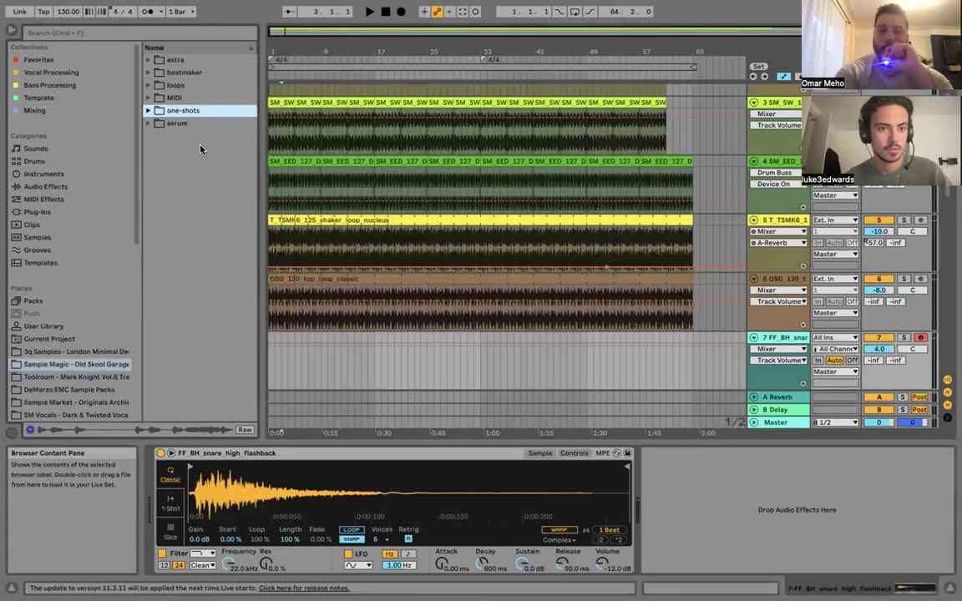
{"action": "key", "text": "Up"}
{"action": "key", "text": "Up"}
{"action": "key", "text": "Right"}
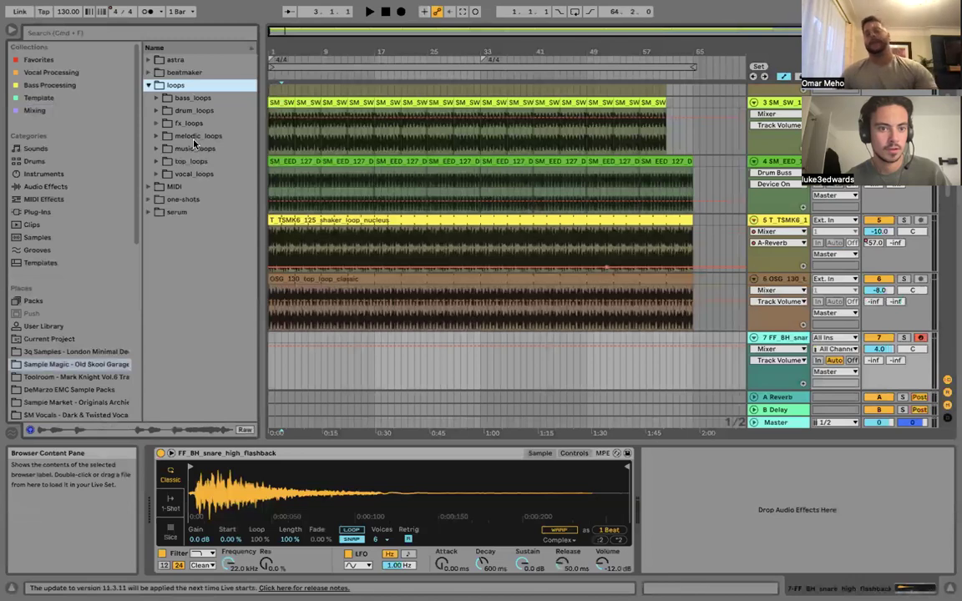
{"action": "left_click", "coordinate": [156, 123]}
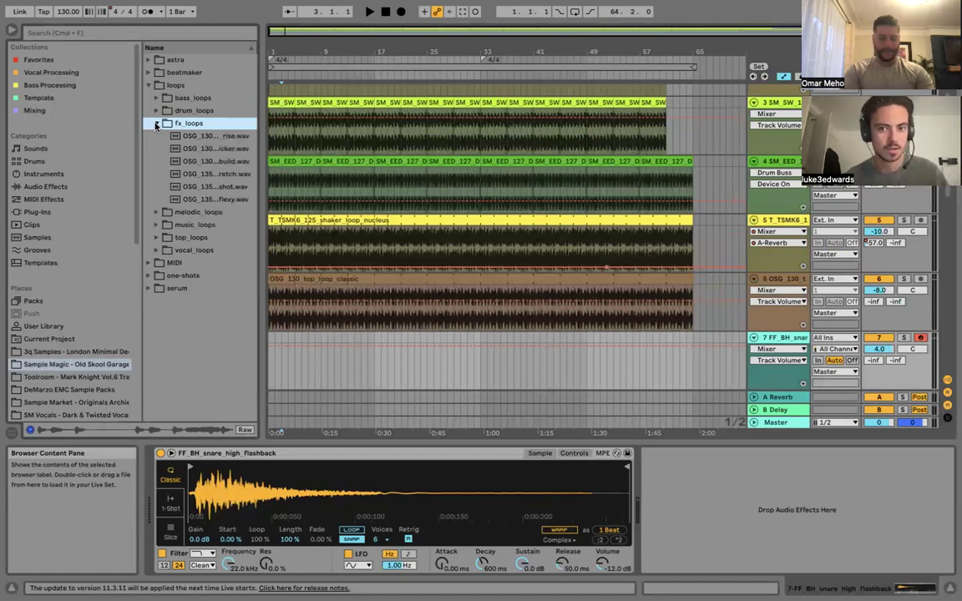
{"action": "key", "text": "Left"}
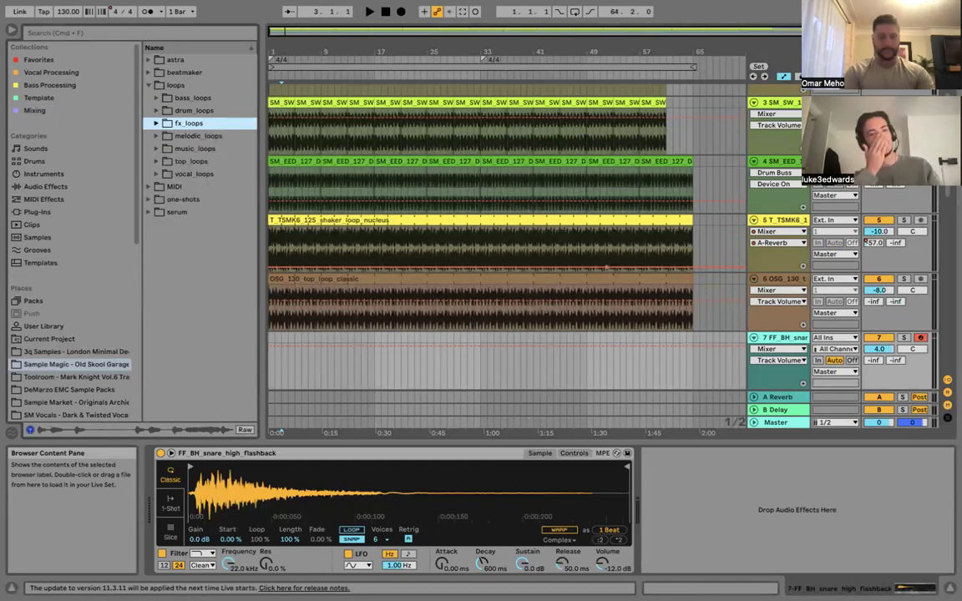
{"action": "scroll", "coordinate": [507, 242], "scroll_direction": "up", "scroll_amount": 3}
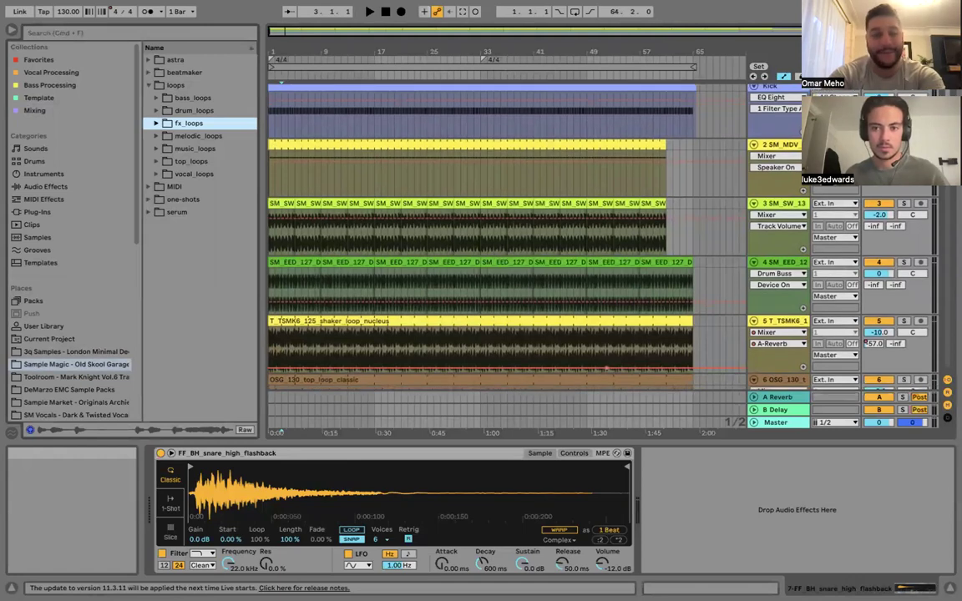
{"action": "scroll", "coordinate": [480, 234], "scroll_direction": "down", "scroll_amount": 3}
{"action": "scroll", "coordinate": [480, 233], "scroll_direction": "down", "scroll_amount": 1}
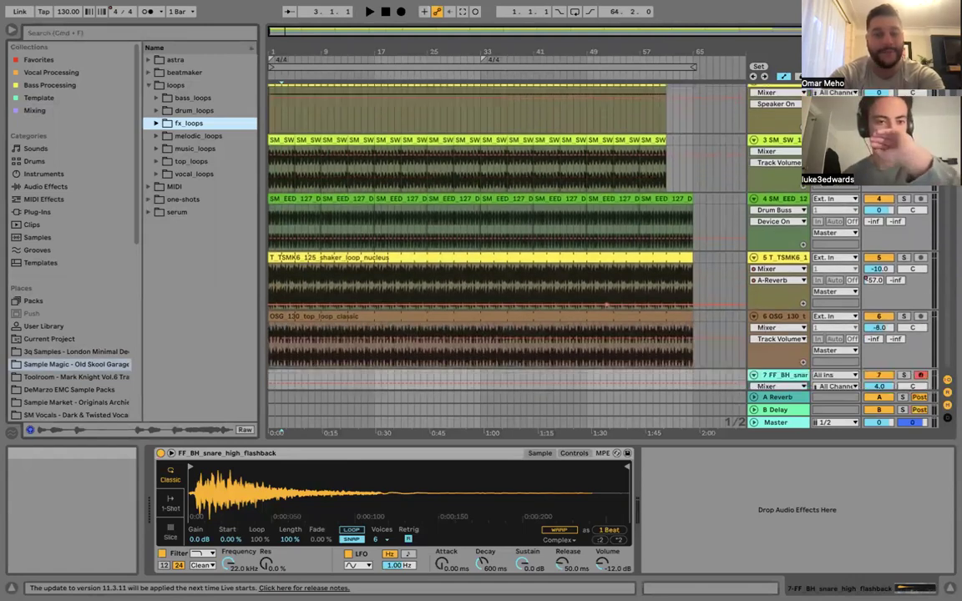
{"action": "scroll", "coordinate": [480, 233], "scroll_direction": "down", "scroll_amount": 5}
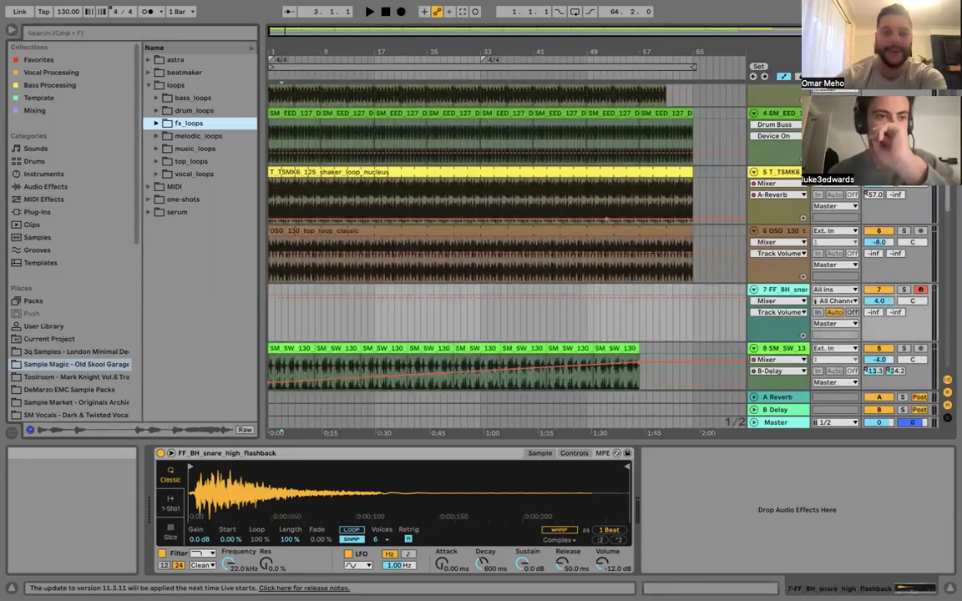
{"action": "scroll", "coordinate": [480, 234], "scroll_direction": "down", "scroll_amount": 3}
{"action": "scroll", "coordinate": [480, 234], "scroll_direction": "up", "scroll_amount": 2}
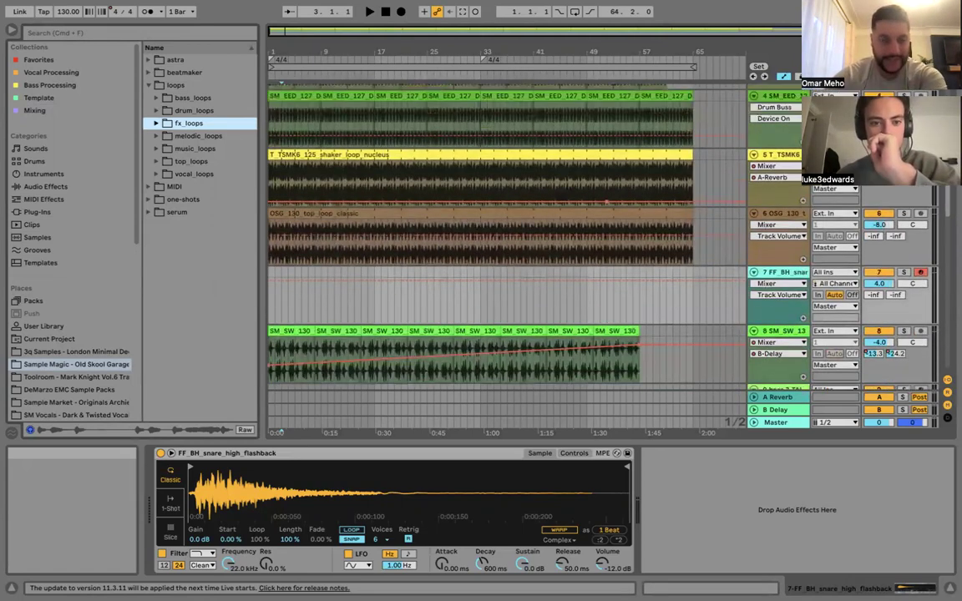
Hide the automation lanes and adjust the clips on the Kick track, track 2 and track 3 to end at bar 65.
{"action": "scroll", "coordinate": [480, 234], "scroll_direction": "up", "scroll_amount": 10}
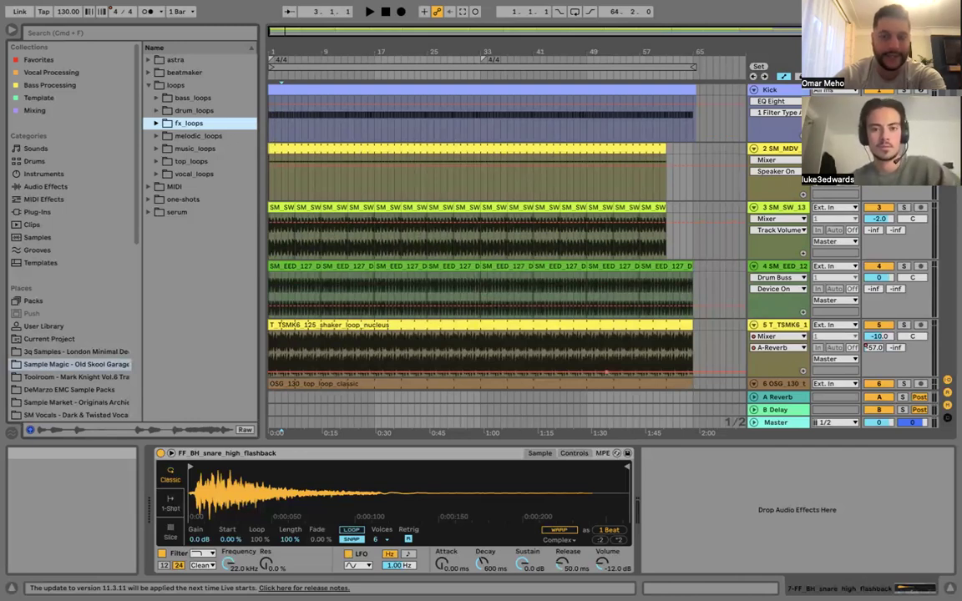
{"action": "left_click", "coordinate": [782, 77]}
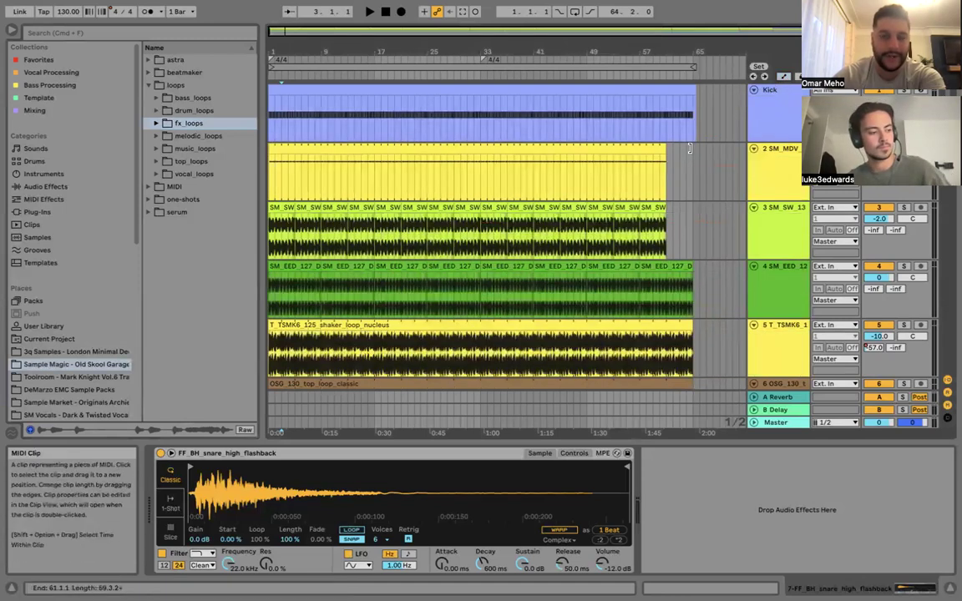
{"action": "left_click", "coordinate": [664, 168]}
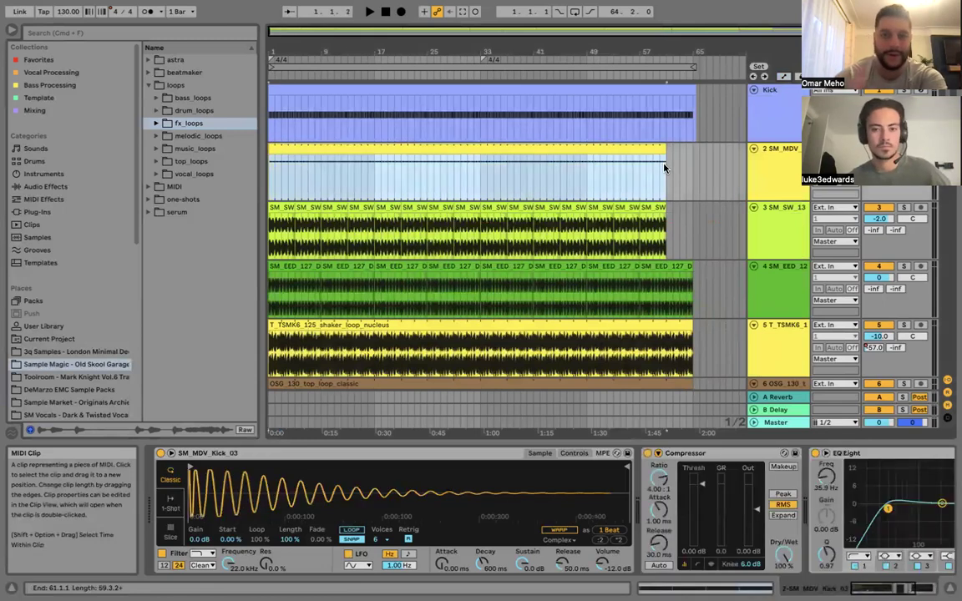
{"action": "left_click_drag", "start_coordinate": [664, 167], "coordinate": [692, 168]}
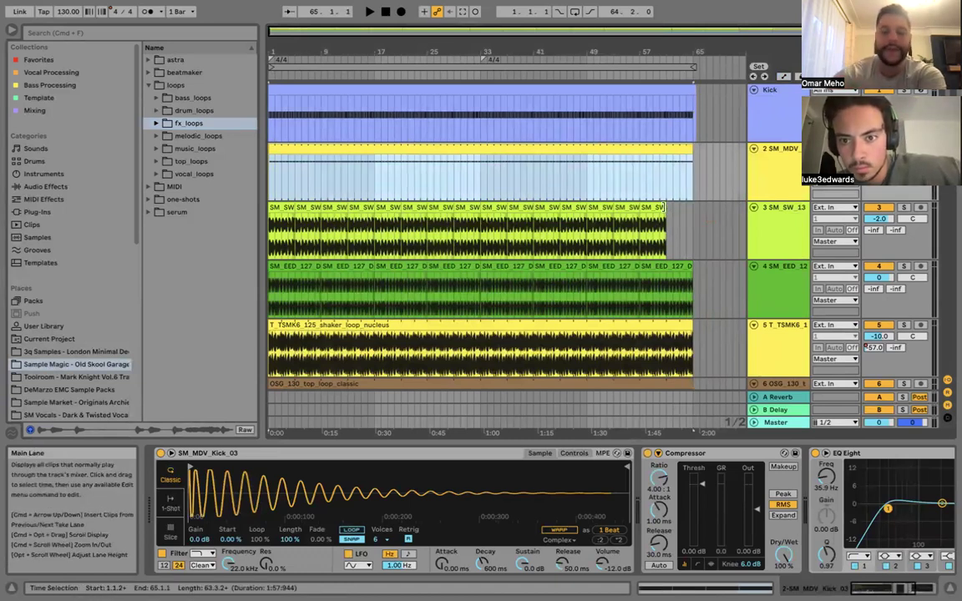
{"action": "key", "text": "Up"}
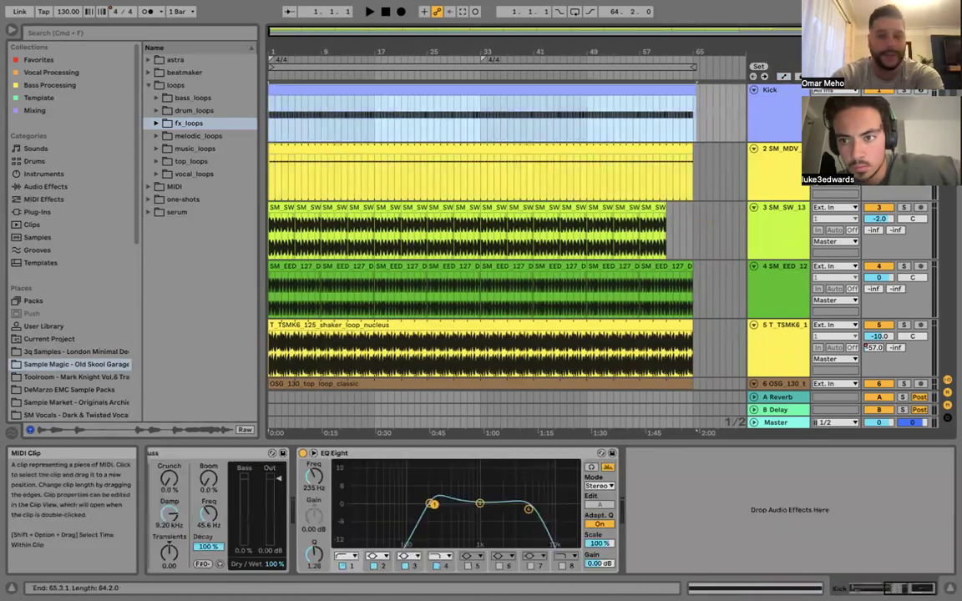
{"action": "left_click", "coordinate": [652, 229]}
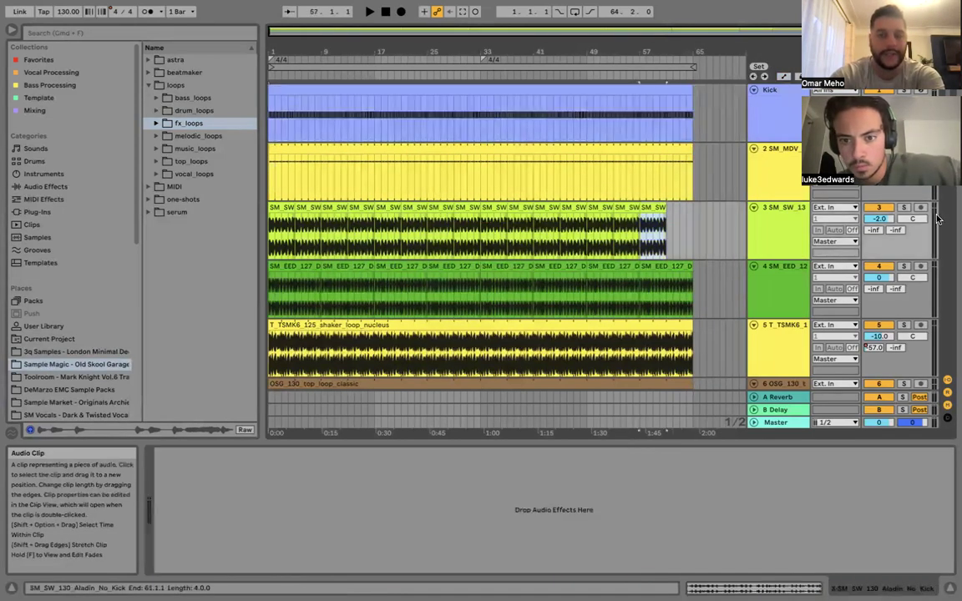
{"action": "key", "text": "super+d"}
Try to lengthen the last PouapPouap_Synth clip on track 8 to bar 63.
{"action": "scroll", "coordinate": [637, 210], "scroll_direction": "down", "scroll_amount": 3}
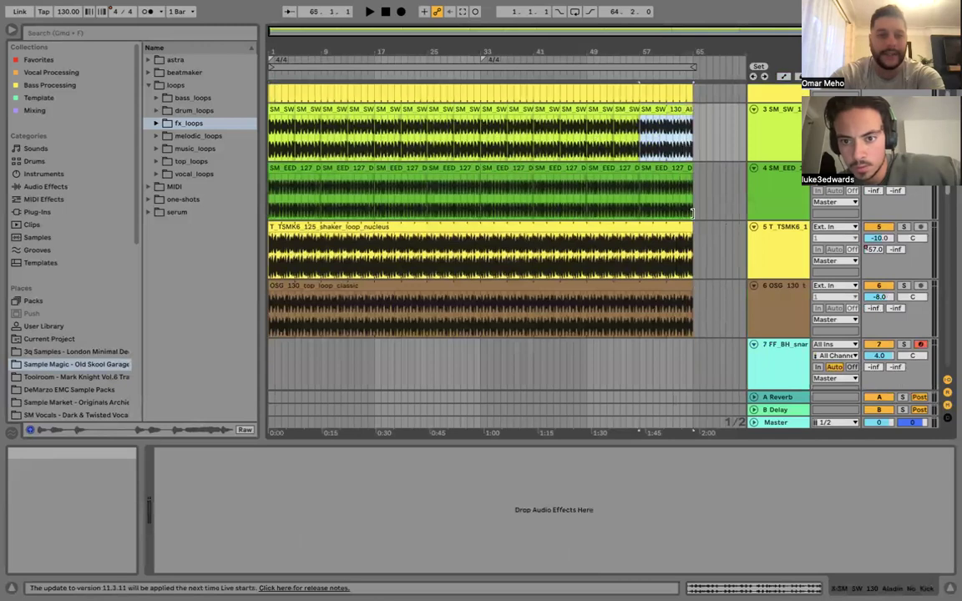
{"action": "scroll", "coordinate": [692, 216], "scroll_direction": "down", "scroll_amount": 3}
{"action": "scroll", "coordinate": [684, 215], "scroll_direction": "down", "scroll_amount": 3}
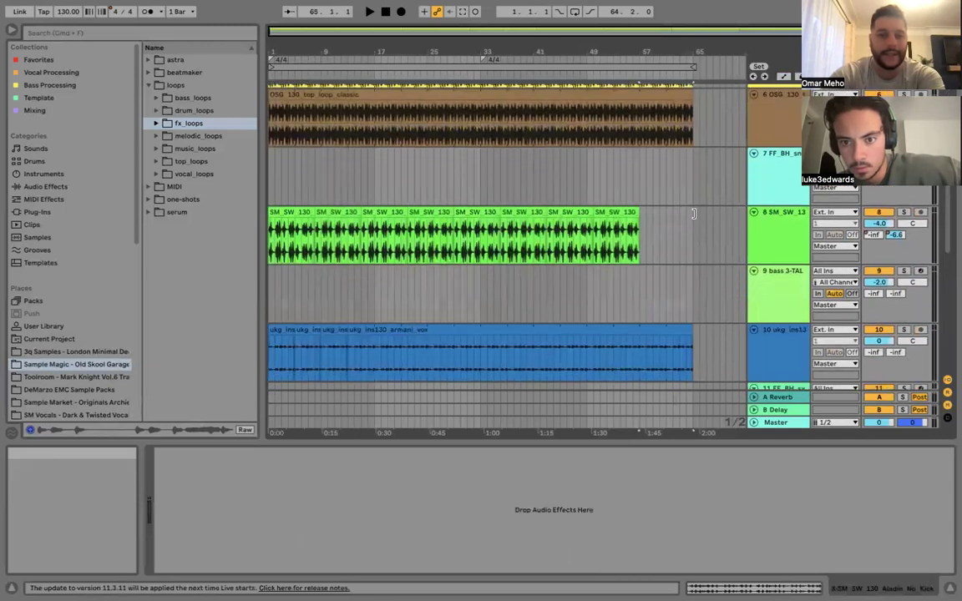
{"action": "key", "text": "super+v"}
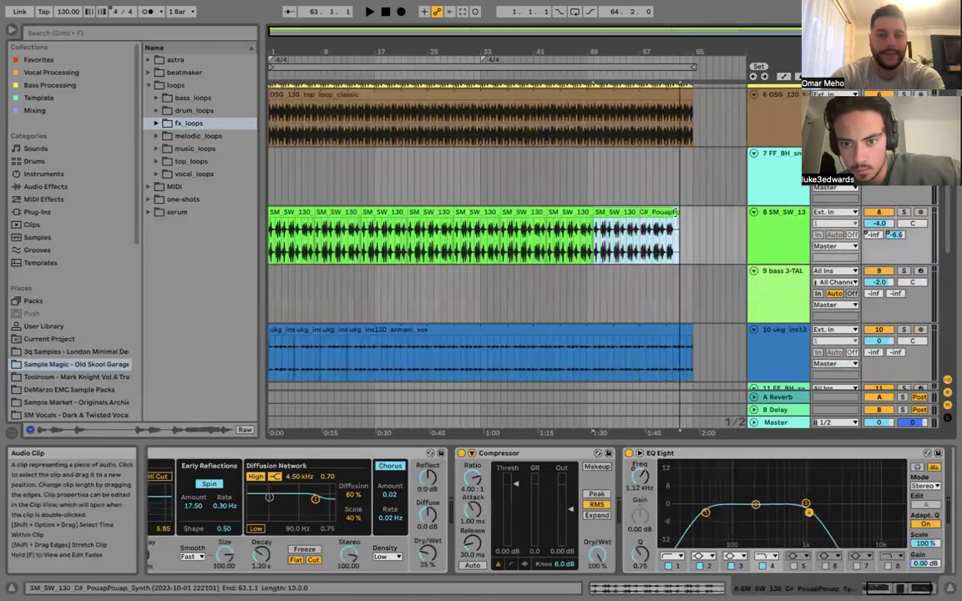
{"action": "left_click", "coordinate": [612, 299]}
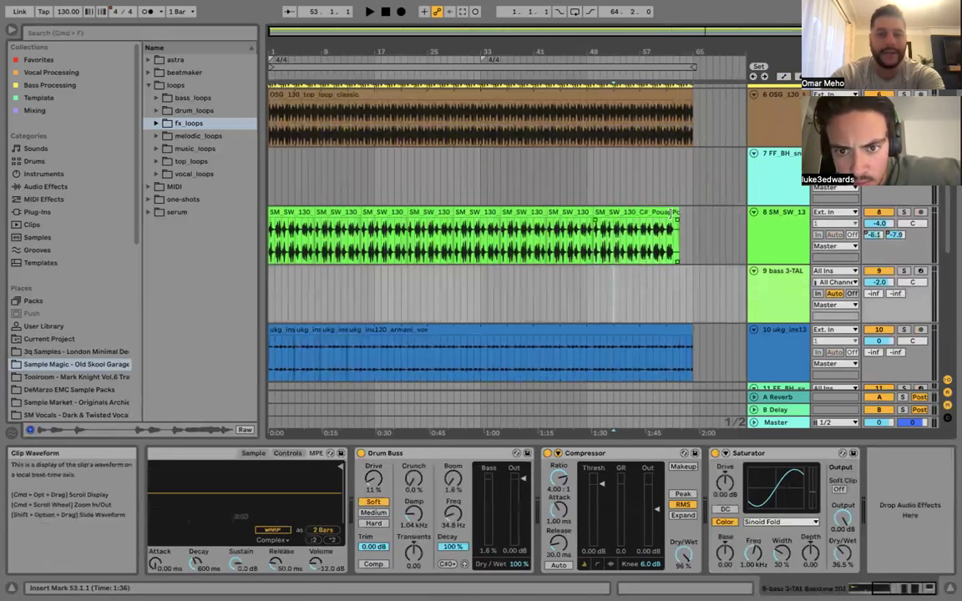
Duplicate the PouapPouap_Synth clip starting at bar 43 on track 8 twice, filling the track up to bar 64.
{"action": "left_click", "coordinate": [581, 213]}
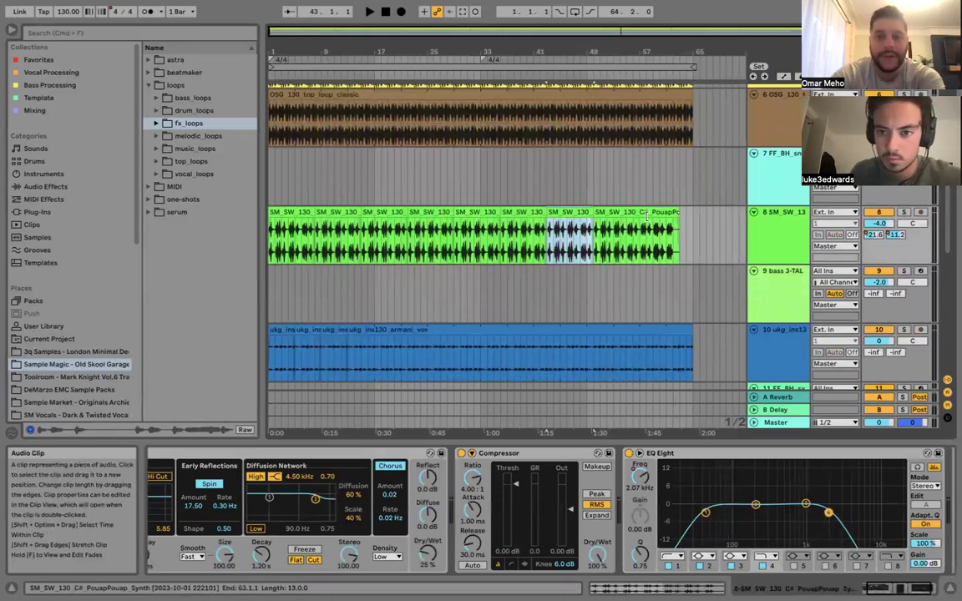
{"action": "key", "text": "super+d"}
{"action": "key", "text": "super+d"}
{"action": "left_click", "coordinate": [500, 285]}
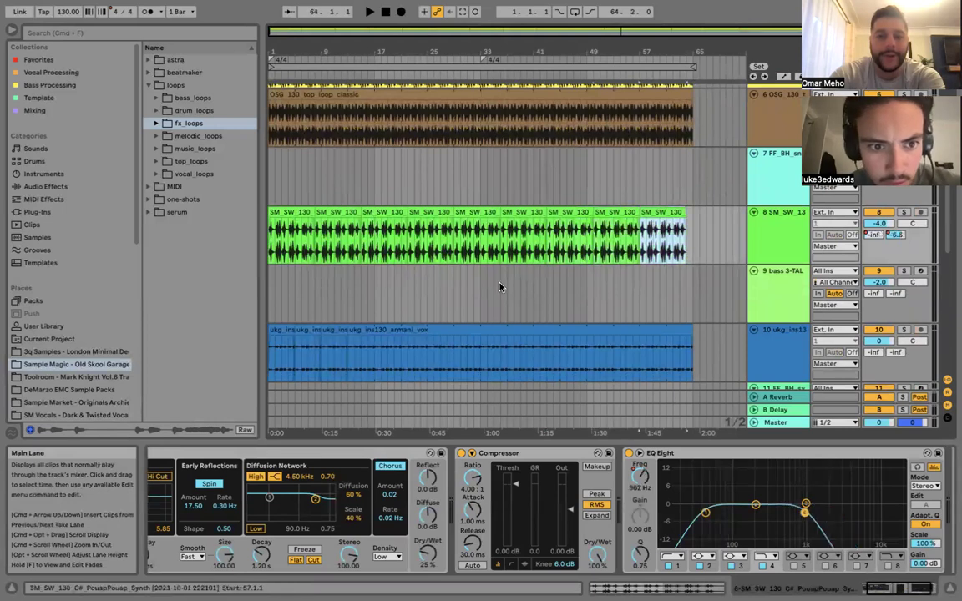
{"action": "left_click", "coordinate": [661, 234]}
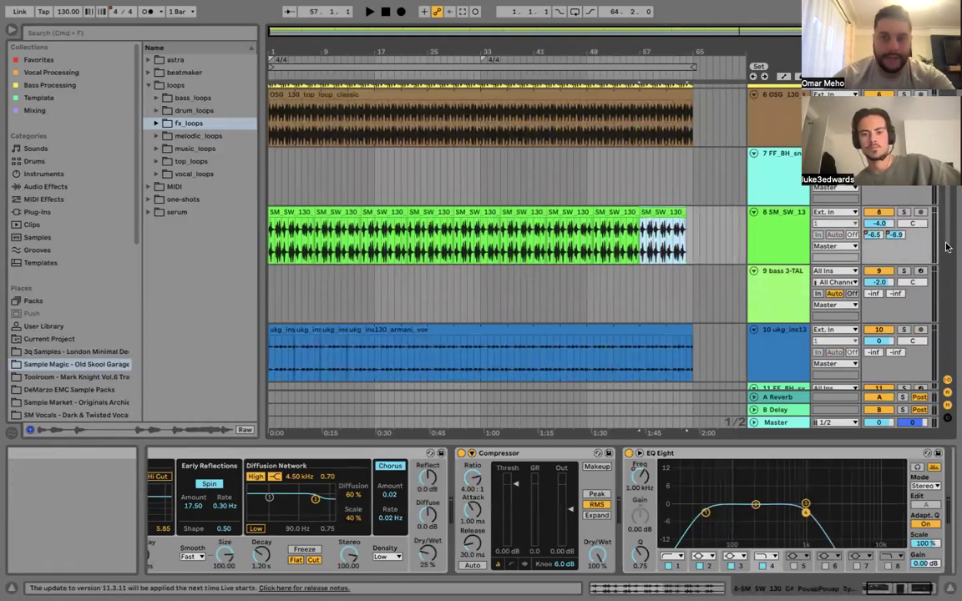
Delete the empty snare track 7 and the empty bass track 9 from the arrangement.
{"action": "scroll", "coordinate": [953, 241], "scroll_direction": "down", "scroll_amount": 2}
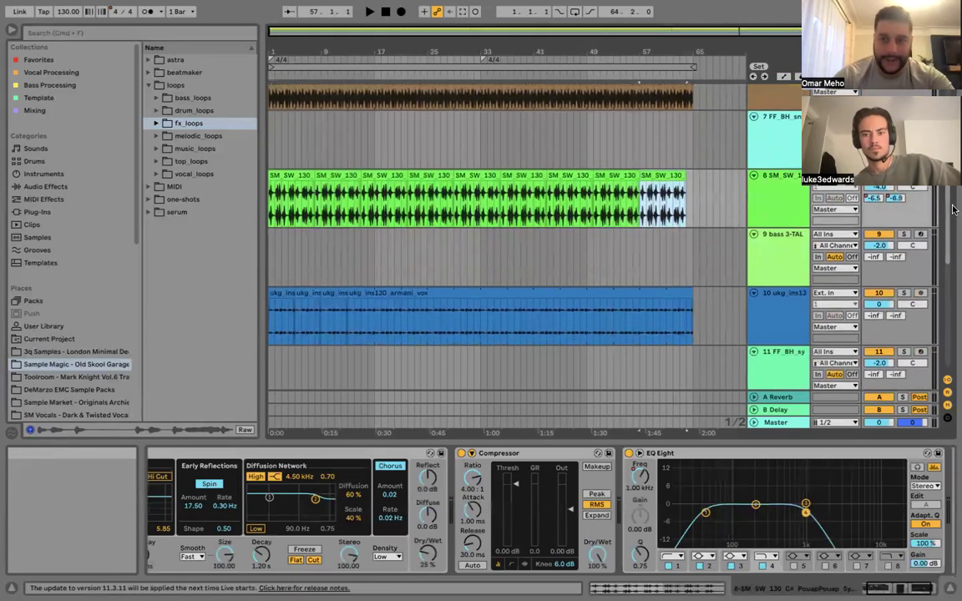
{"action": "scroll", "coordinate": [954, 241], "scroll_direction": "up", "scroll_amount": 3}
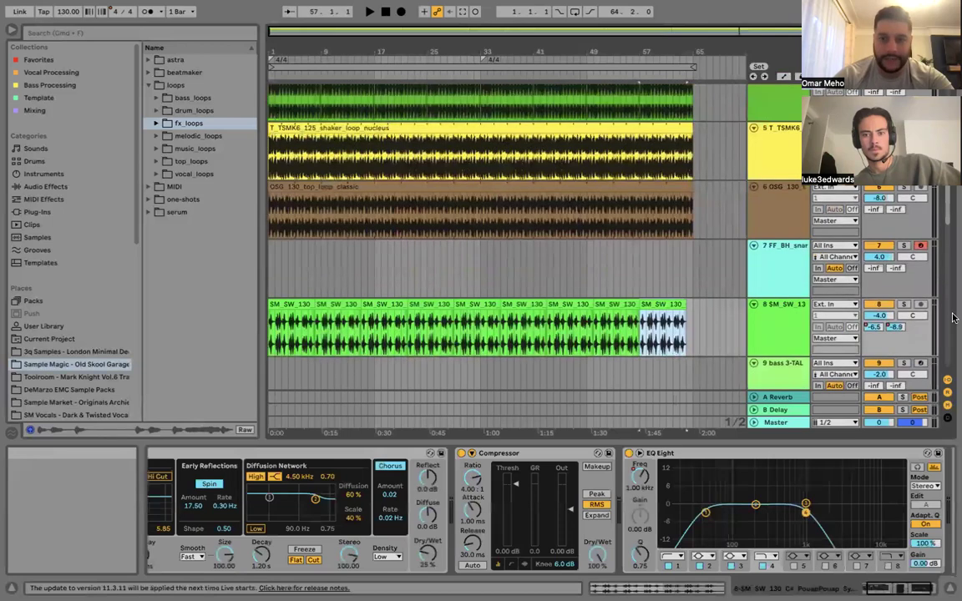
{"action": "scroll", "coordinate": [952, 230], "scroll_direction": "up", "scroll_amount": 3}
{"action": "scroll", "coordinate": [760, 330], "scroll_direction": "down", "scroll_amount": 5}
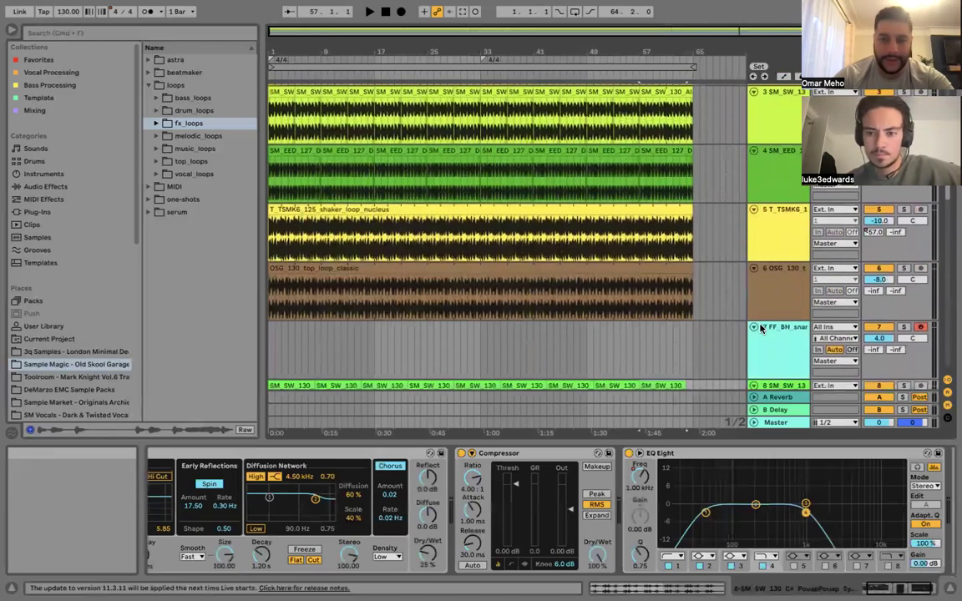
{"action": "scroll", "coordinate": [760, 329], "scroll_direction": "down", "scroll_amount": 6}
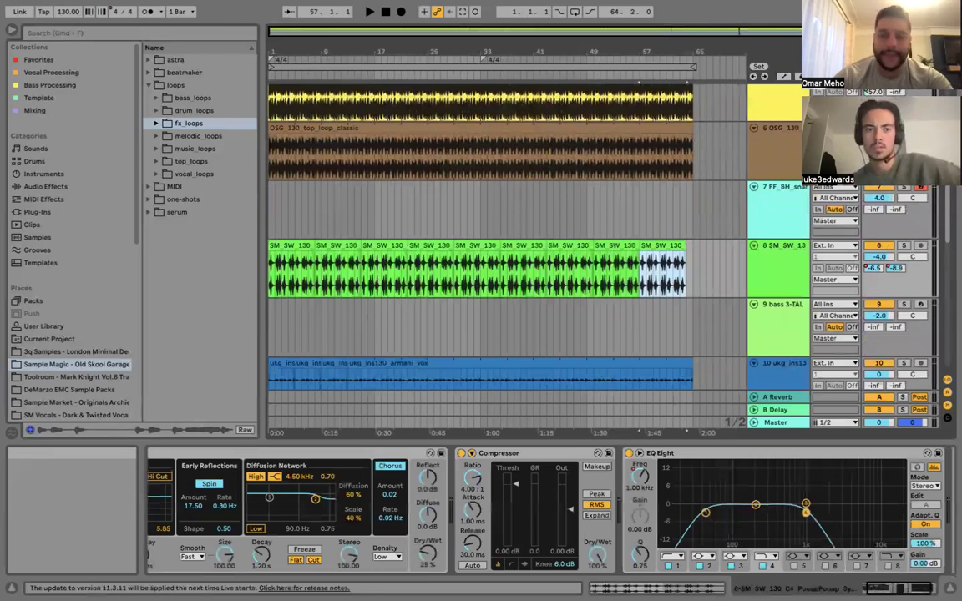
{"action": "key", "text": "super+z"}
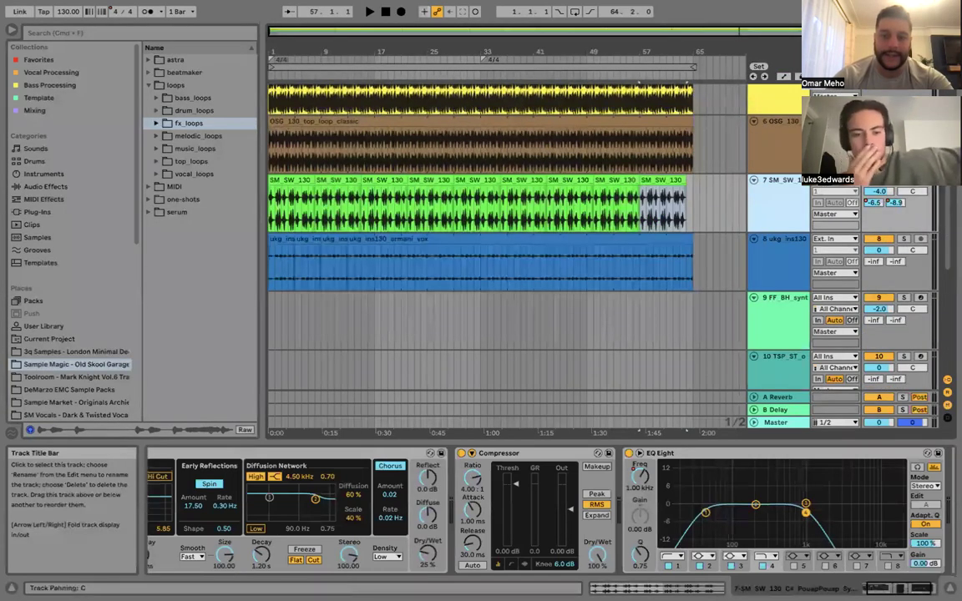
{"action": "key", "text": "super+z"}
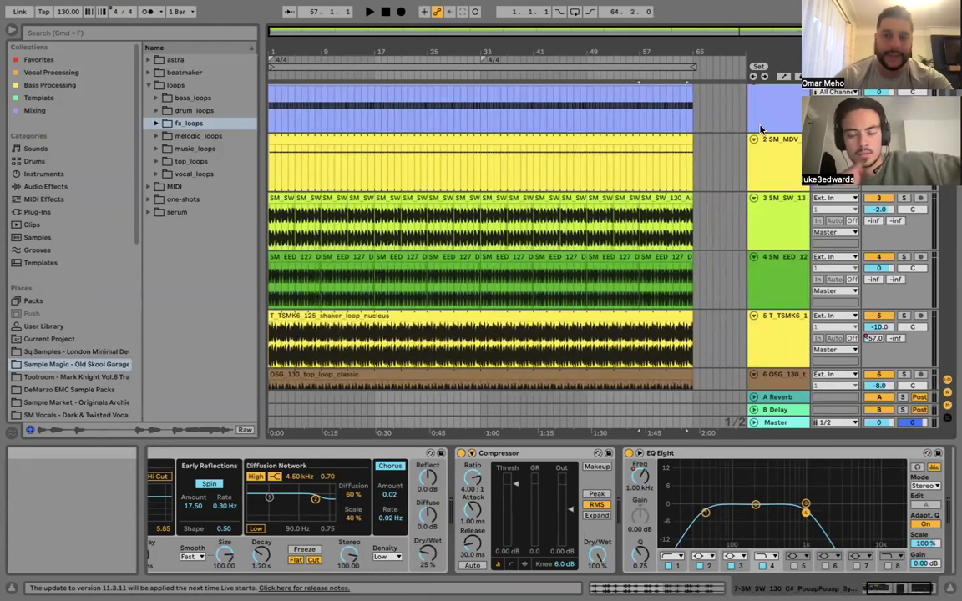
Select all tracks and reduce their height so the whole arrangement fits in view.
{"action": "scroll", "coordinate": [760, 129], "scroll_direction": "up", "scroll_amount": 1}
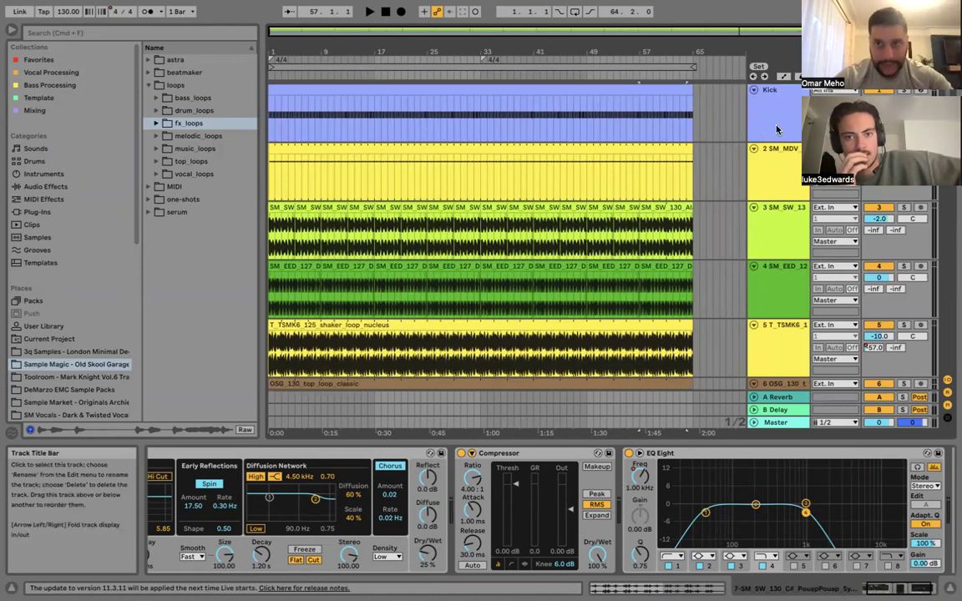
{"action": "left_click", "coordinate": [776, 129]}
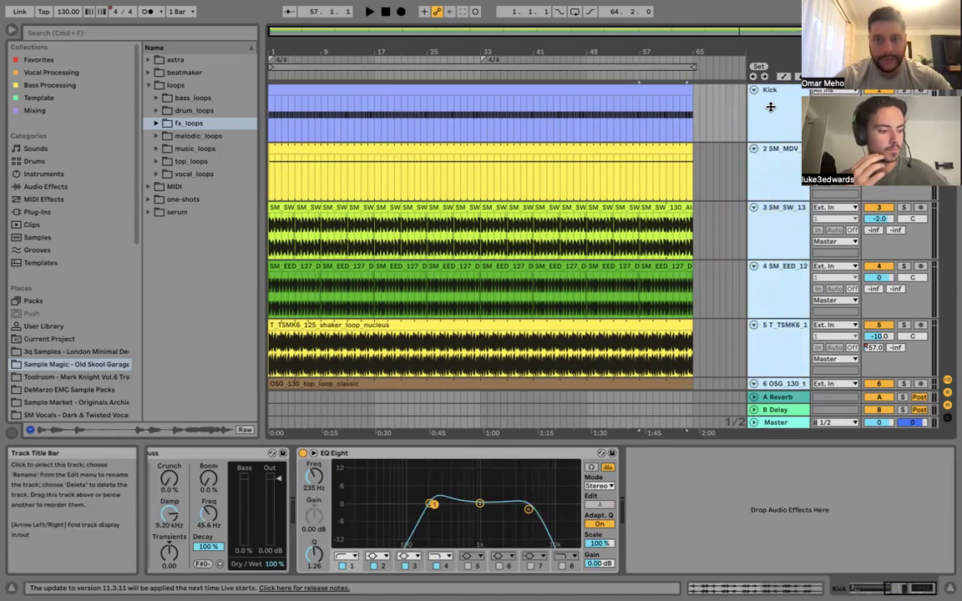
{"action": "key", "text": "h"}
{"action": "key", "text": "h"}
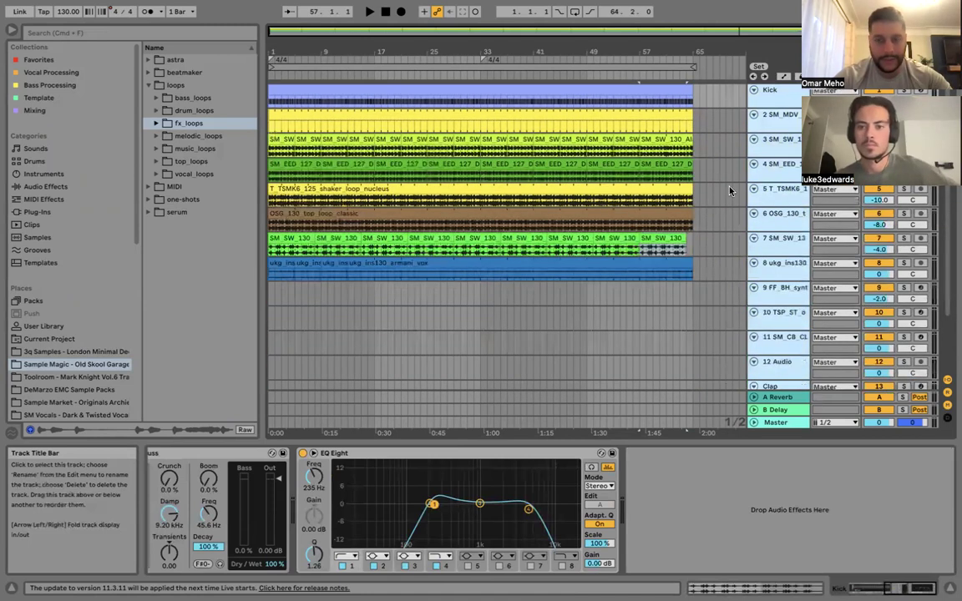
Duplicate the last PouapPouap_Synth clip on track 7 and trim the track's audio to end at bar 65.
{"action": "left_click", "coordinate": [716, 235]}
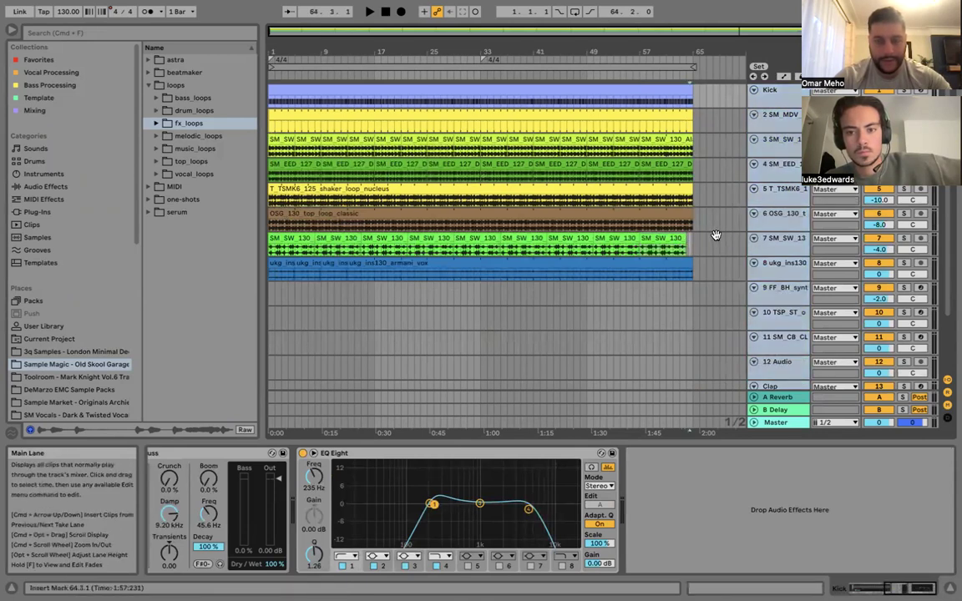
{"action": "left_click", "coordinate": [676, 238]}
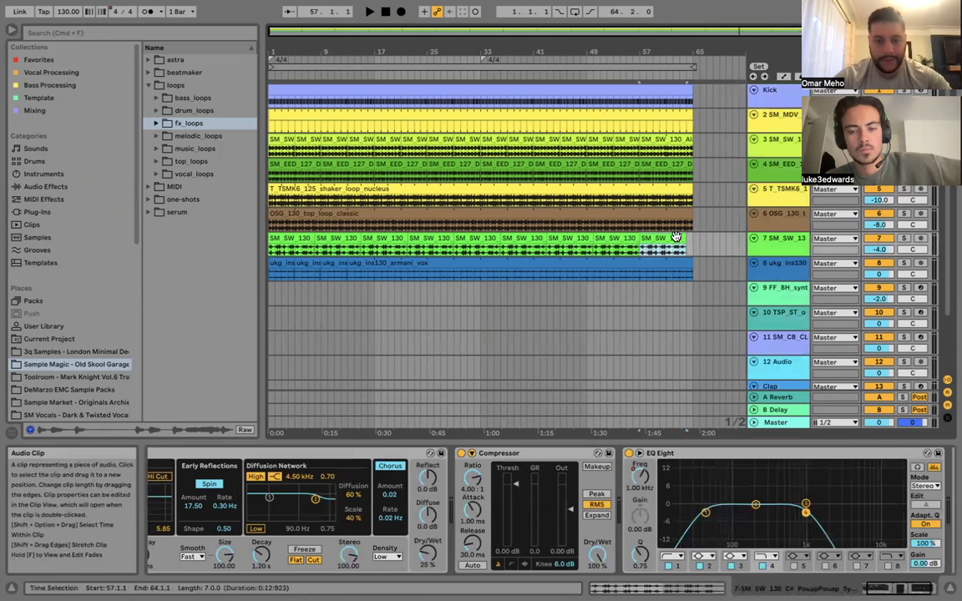
{"action": "key", "text": "super+d"}
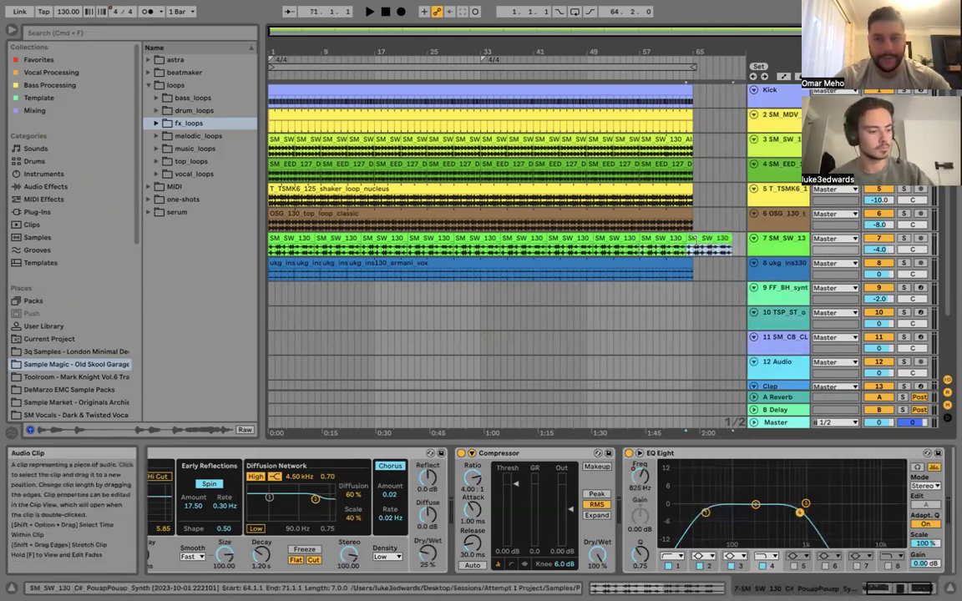
{"action": "mouse_move", "coordinate": [689, 241]}
{"action": "left_mouse_down"}
{"action": "mouse_move", "coordinate": [704, 247]}
{"action": "mouse_move", "coordinate": [694, 240]}
{"action": "left_mouse_up"}
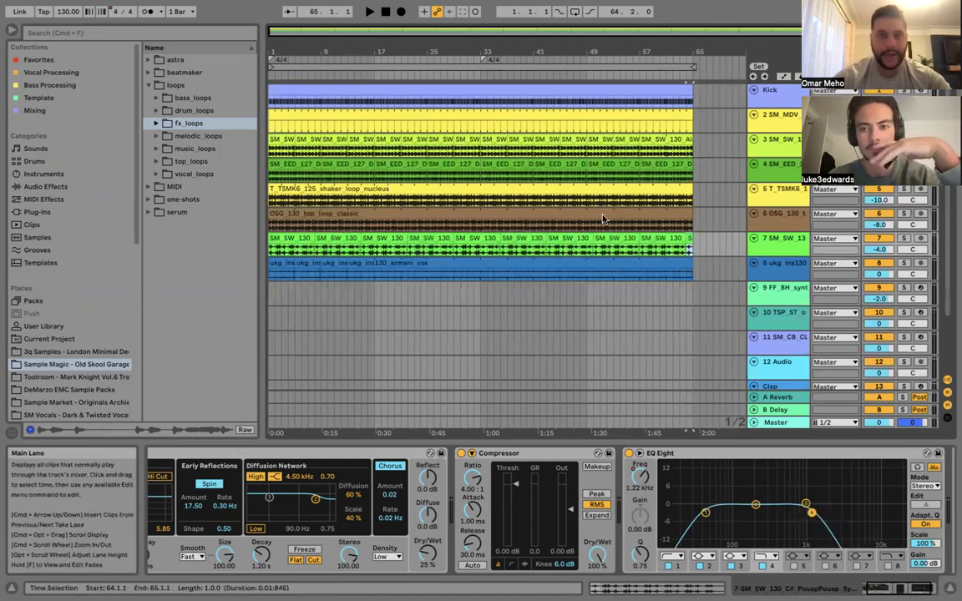
Duplicate the entire 64-bar arrangement on all tracks, extending it from bar 65 to bar 129.
{"action": "left_click", "coordinate": [375, 234], "text": "shift"}
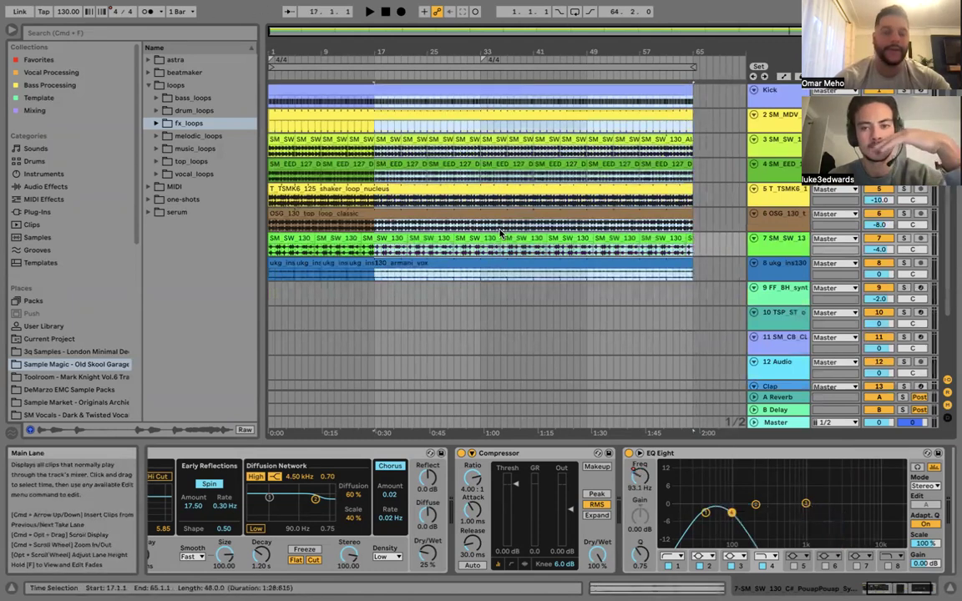
{"action": "key", "text": "super+a"}
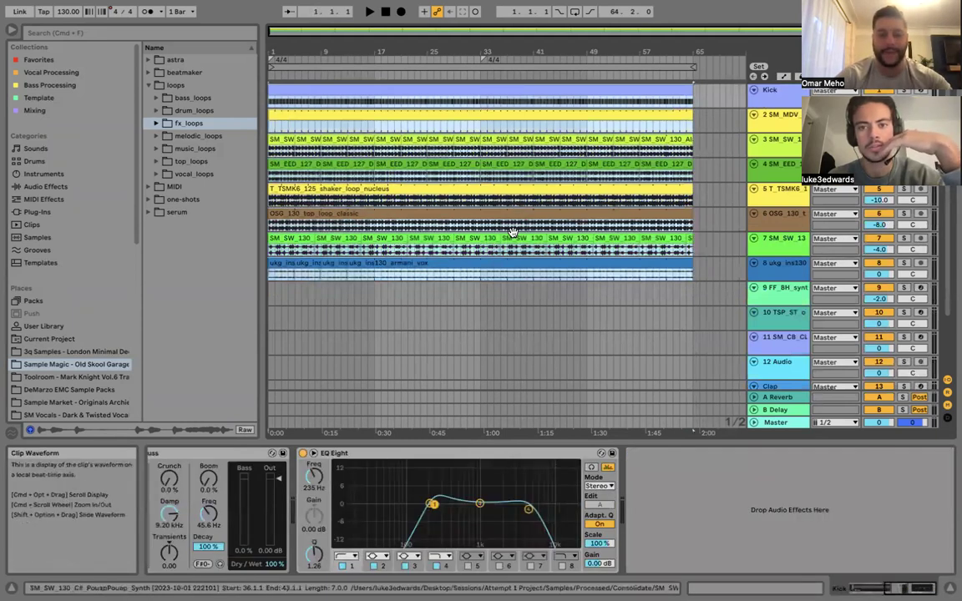
{"action": "key", "text": "End"}
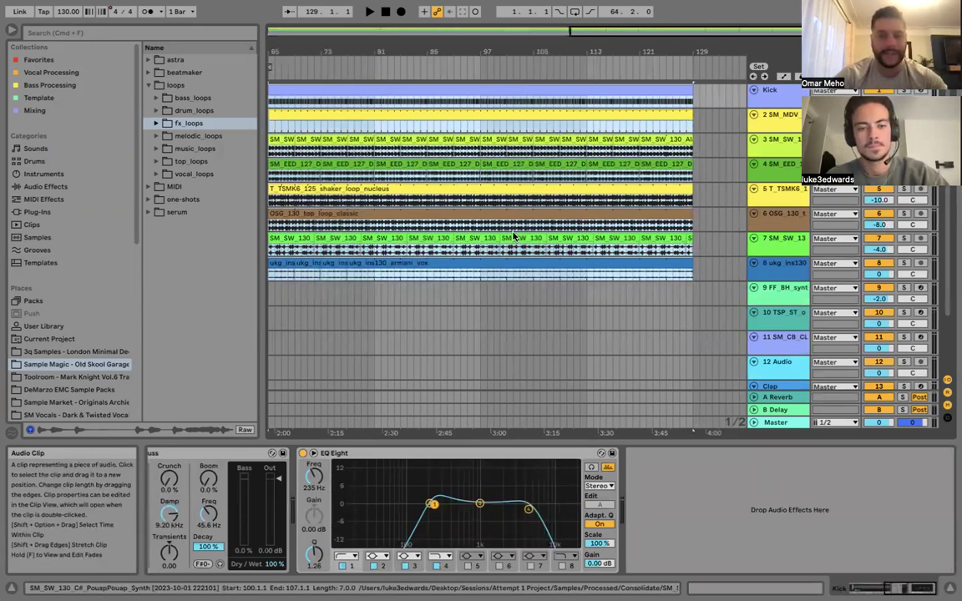
Fold tracks 1 to 8 to minimum height and show the full arrangement from bar 1 to bar 129.
{"action": "scroll", "coordinate": [513, 237], "scroll_direction": "down", "scroll_amount": 5}
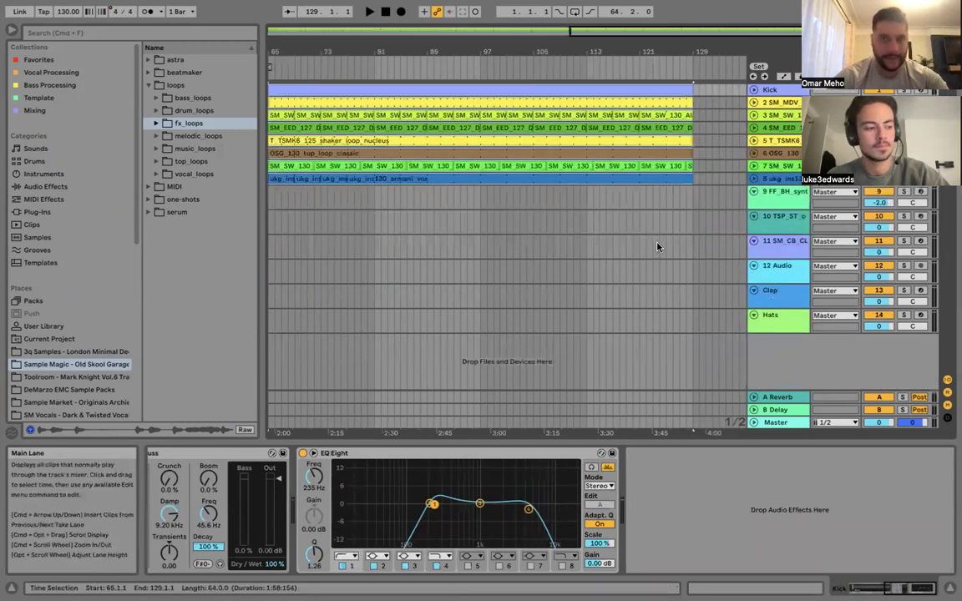
{"action": "key", "text": "minus"}
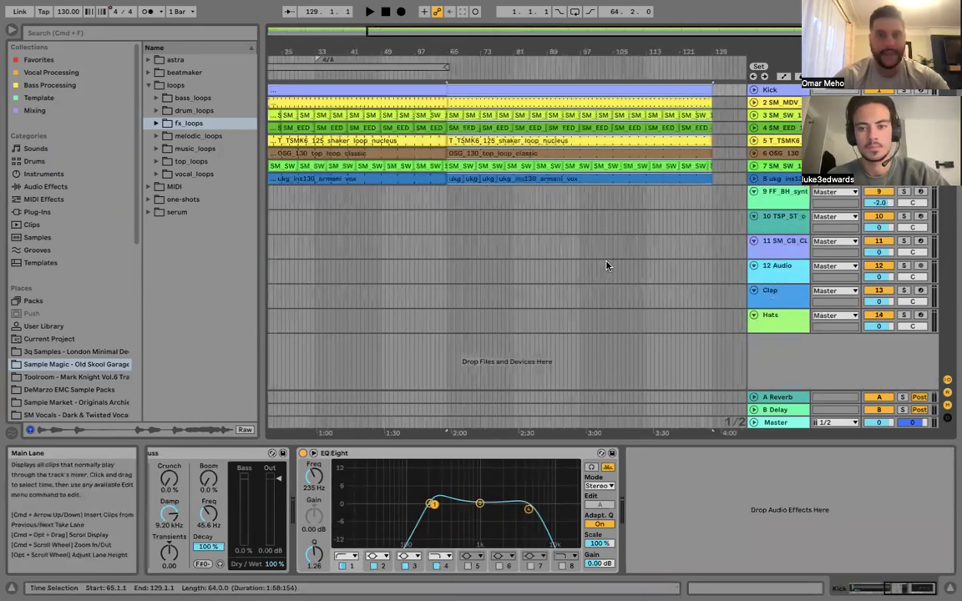
{"action": "key", "text": "minus"}
{"action": "left_click", "coordinate": [424, 224]}
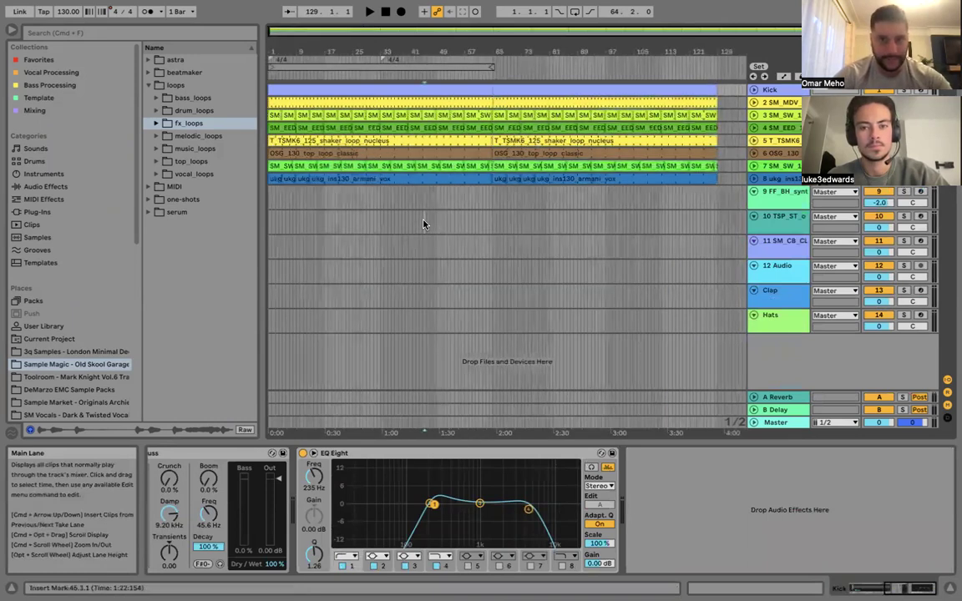
{"action": "left_click", "coordinate": [424, 224]}
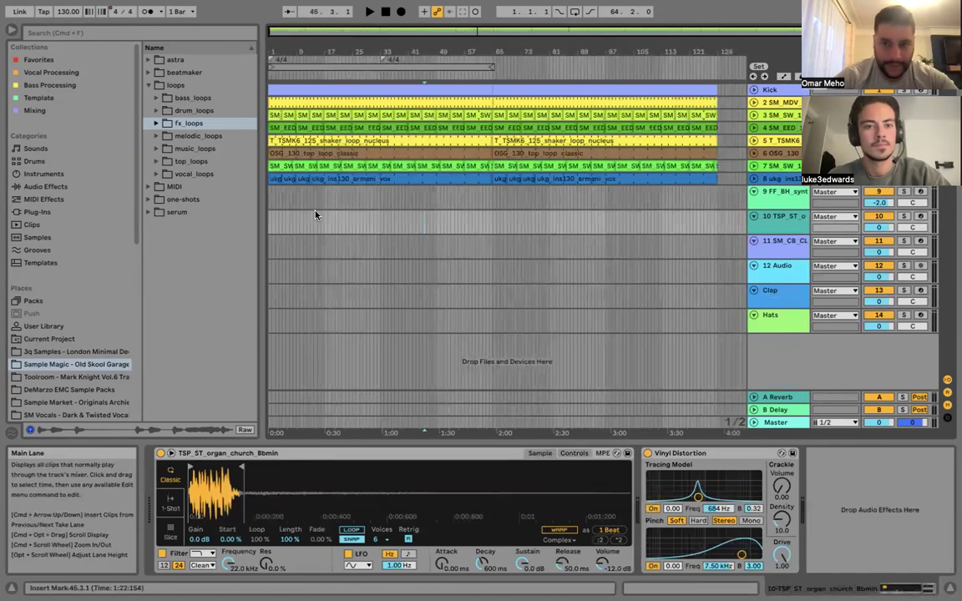
Set the arrangement's fixed grid to 1 Bar and select bars 1 to 17 across the empty tracks 9 to 14.
{"action": "right_click", "coordinate": [726, 426]}
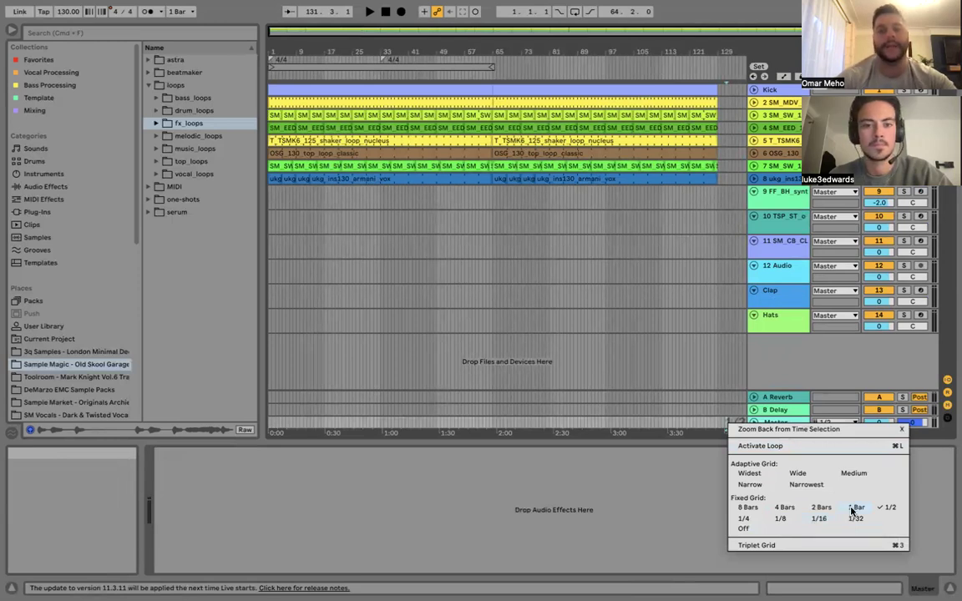
{"action": "left_click", "coordinate": [855, 508]}
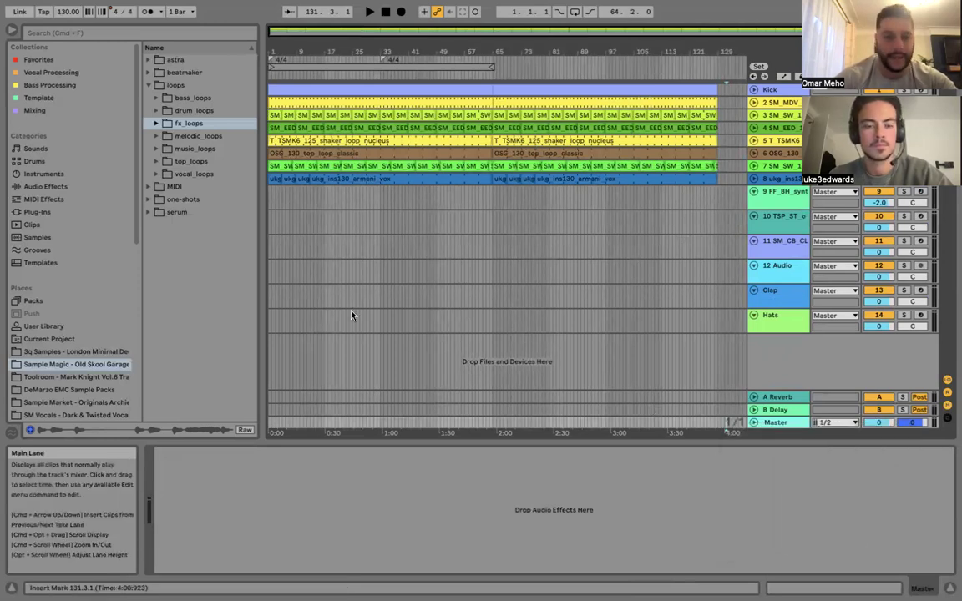
{"action": "left_click_drag", "start_coordinate": [325, 326], "coordinate": [276, 192]}
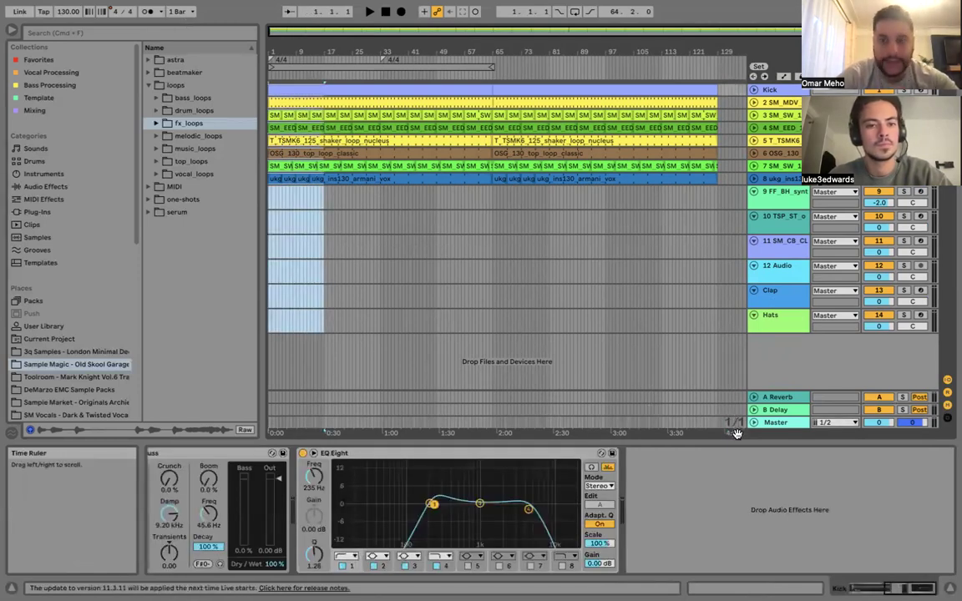
Open the arrangement's grid spacing options.
{"action": "right_click", "coordinate": [732, 421]}
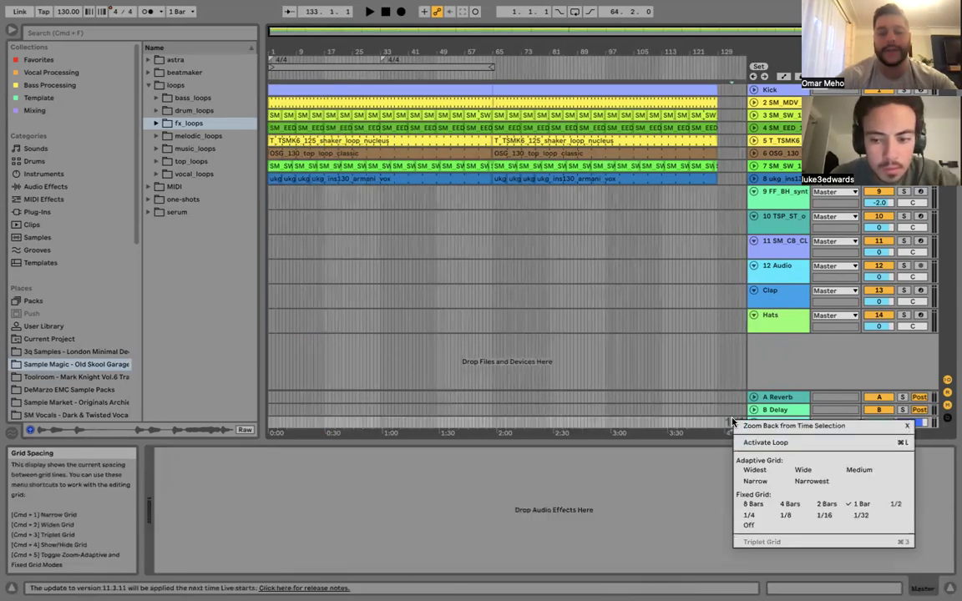
Set a fixed 2-bar grid and delete the clip material in bars 1–17 and 65–81 across all tracks.
{"action": "left_click", "coordinate": [818, 505]}
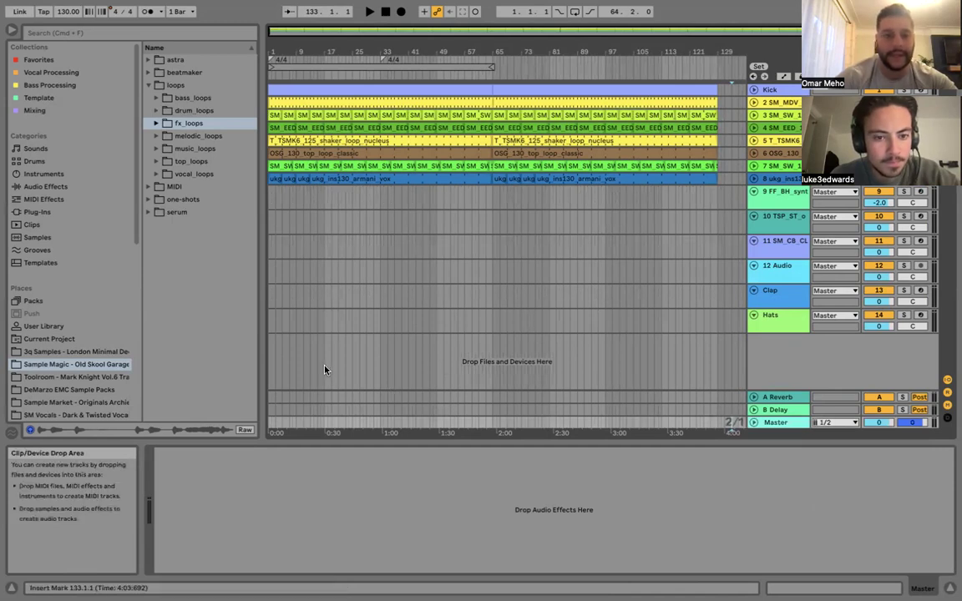
{"action": "left_click_drag", "start_coordinate": [324, 328], "coordinate": [269, 190]}
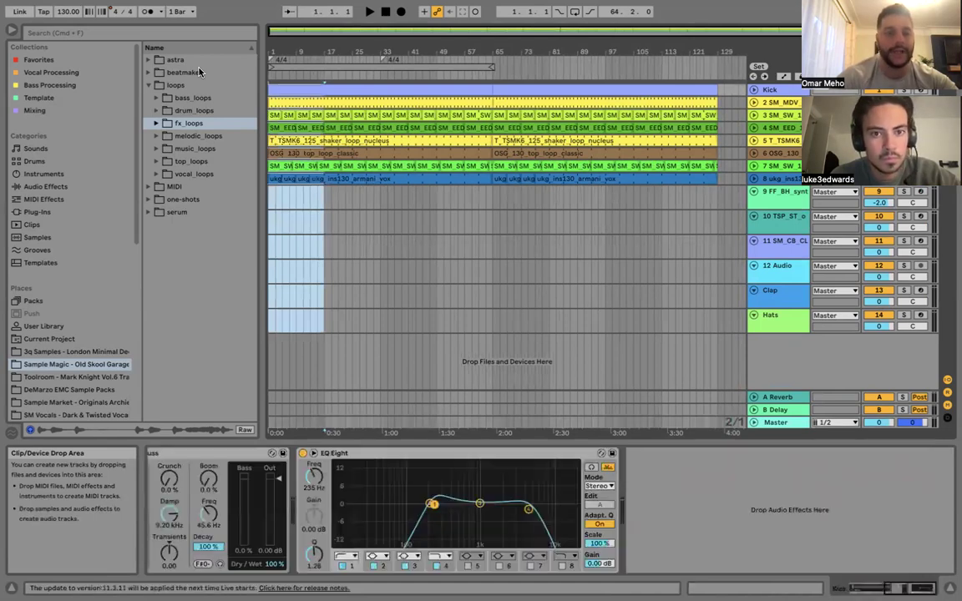
{"action": "key", "text": "ctrl+z"}
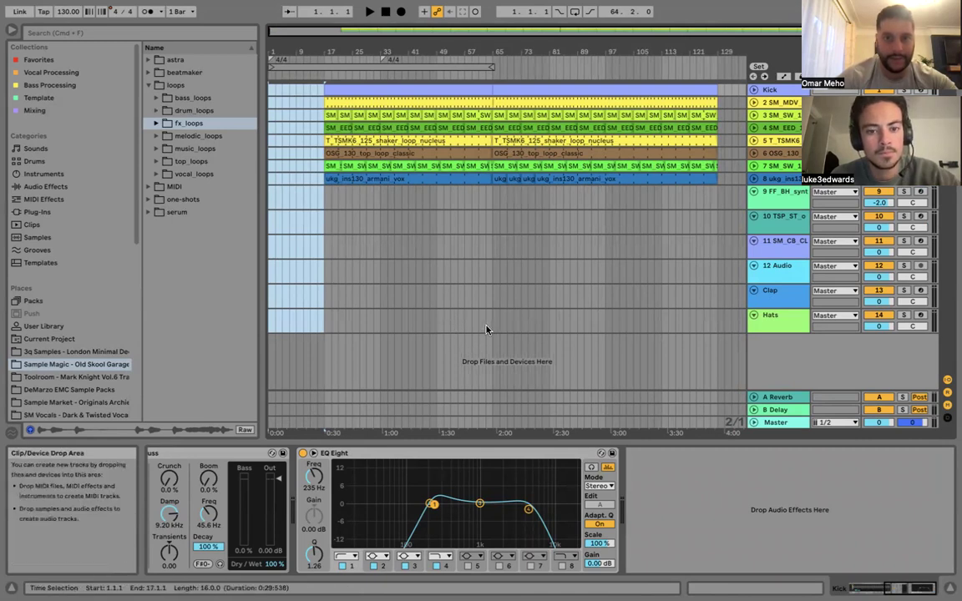
{"action": "left_click_drag", "start_coordinate": [494, 88], "coordinate": [549, 87]}
{"action": "key", "text": "Delete"}
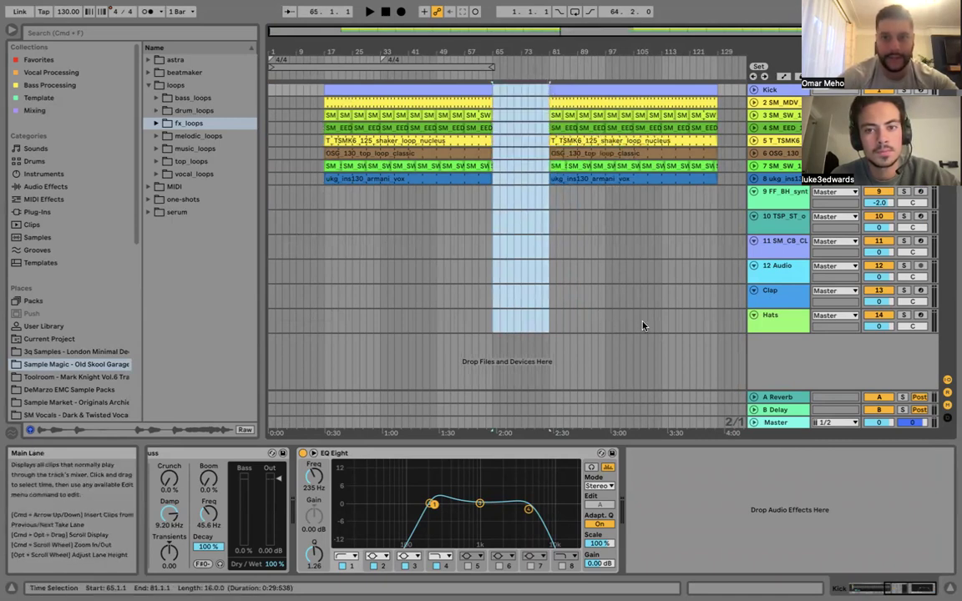
{"action": "left_click_drag", "start_coordinate": [660, 324], "coordinate": [714, 94]}
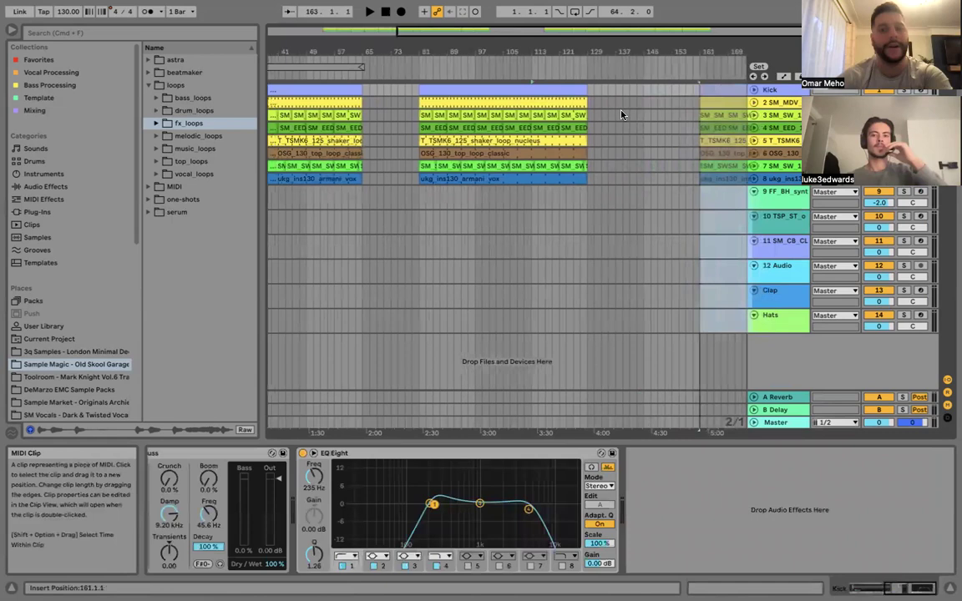
{"action": "left_click_drag", "start_coordinate": [621, 114], "coordinate": [600, 98]}
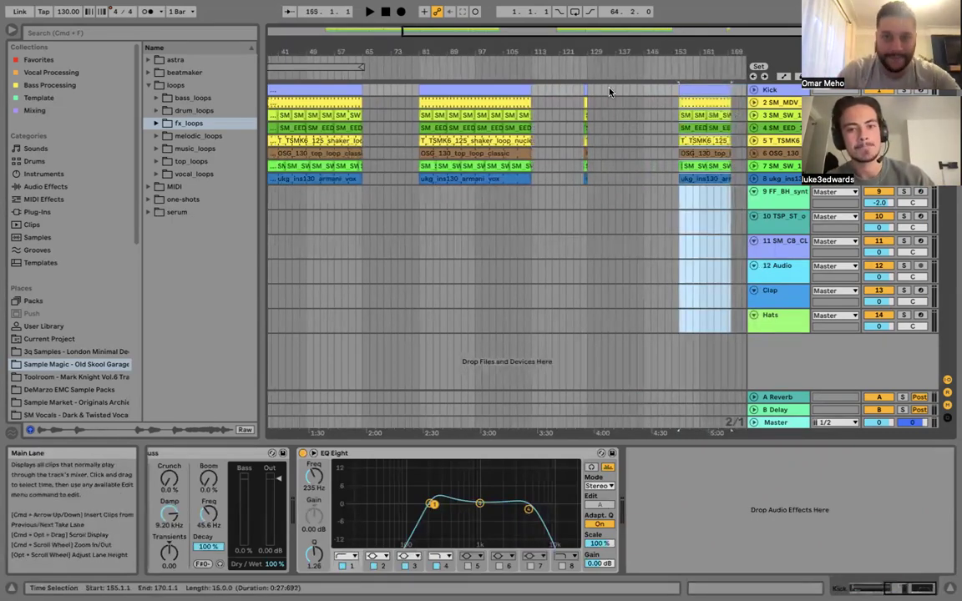
{"action": "key", "text": "super+z"}
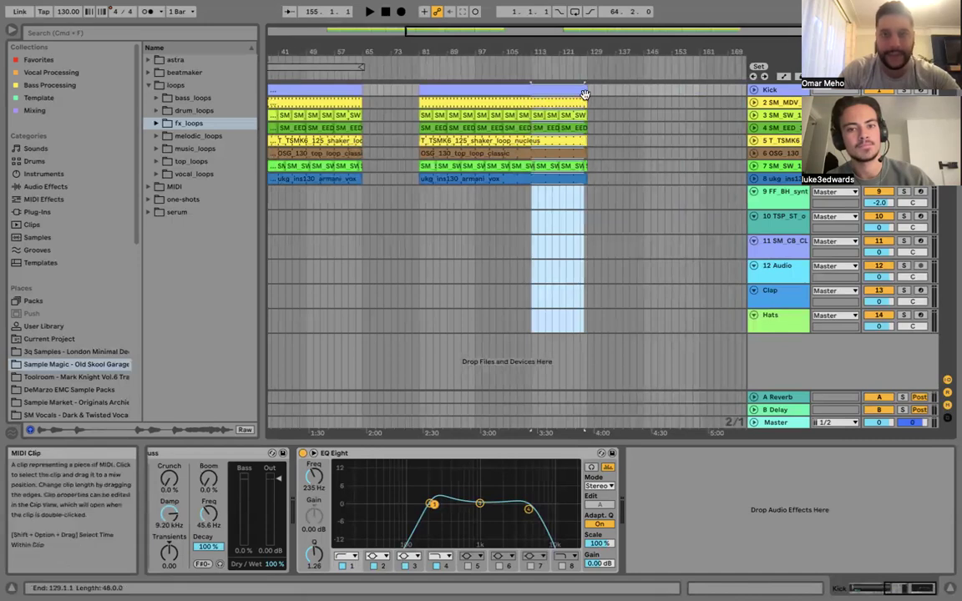
{"action": "key", "text": "Delete"}
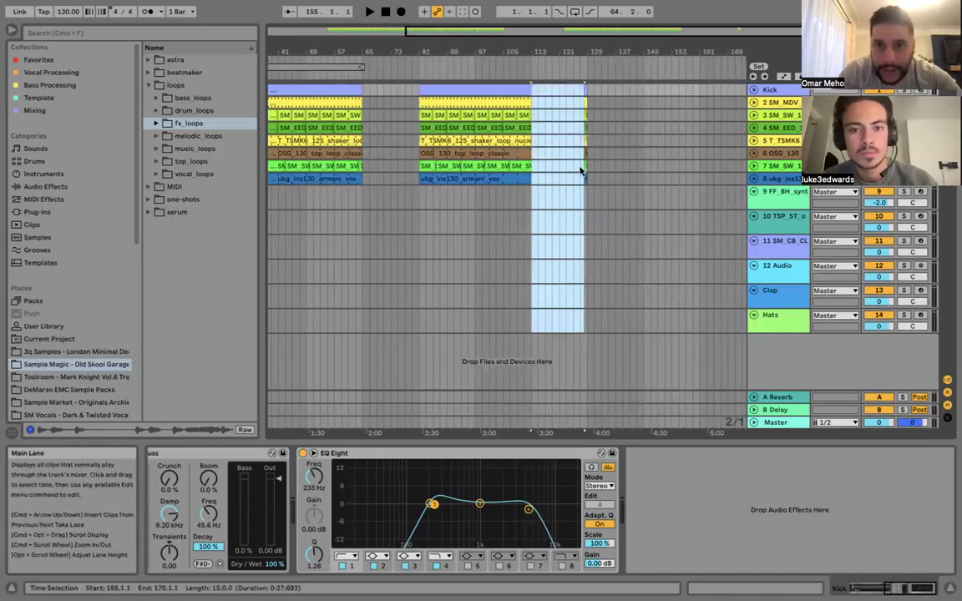
{"action": "key", "text": "super+z"}
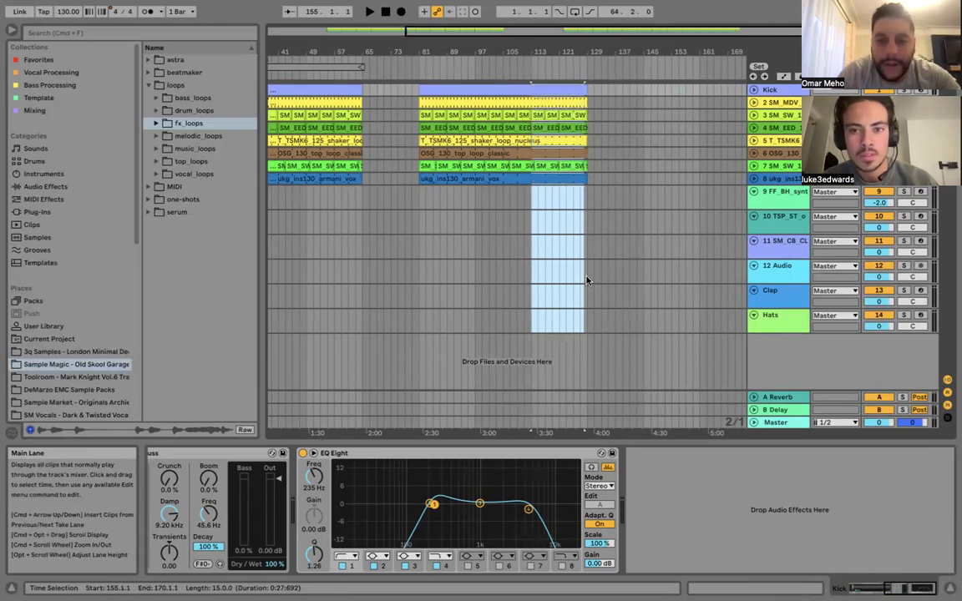
{"action": "left_click", "coordinate": [586, 321]}
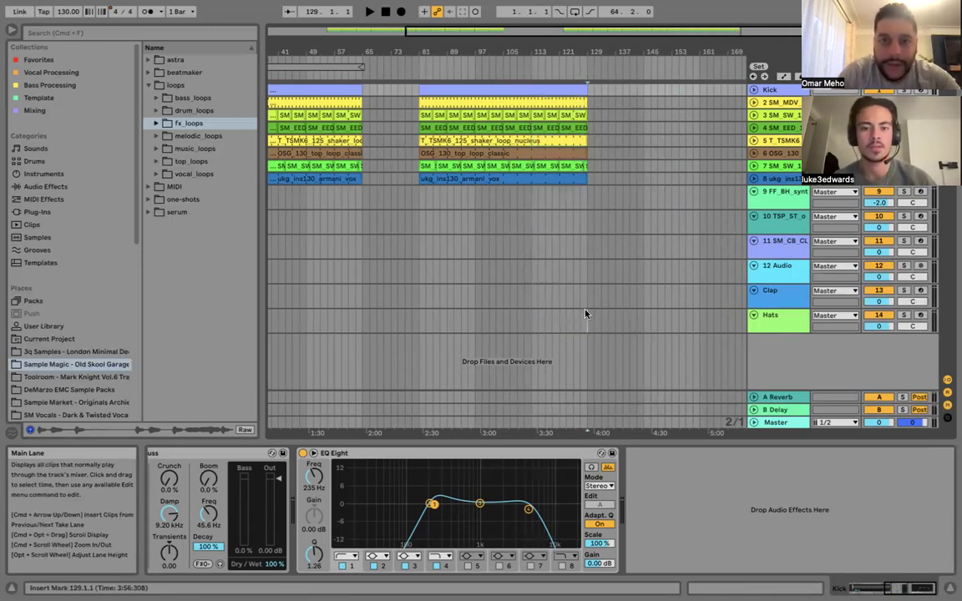
Select bars 113 to 129 on all tracks and move that section so it starts at bar 129.
{"action": "left_click_drag", "start_coordinate": [586, 315], "coordinate": [533, 194]}
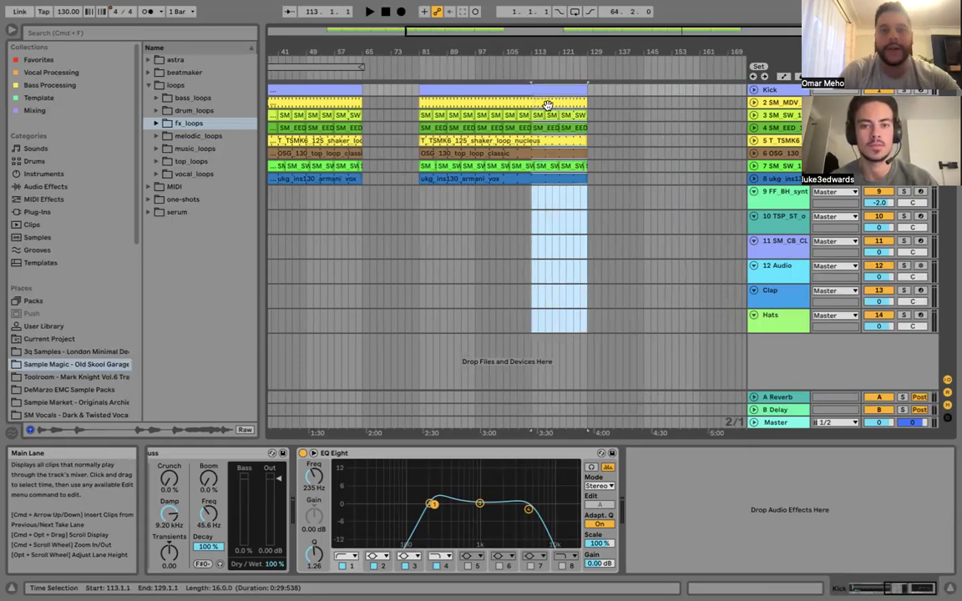
{"action": "key", "text": "Right"}
{"action": "key", "text": "Right"}
{"action": "key", "text": "Right"}
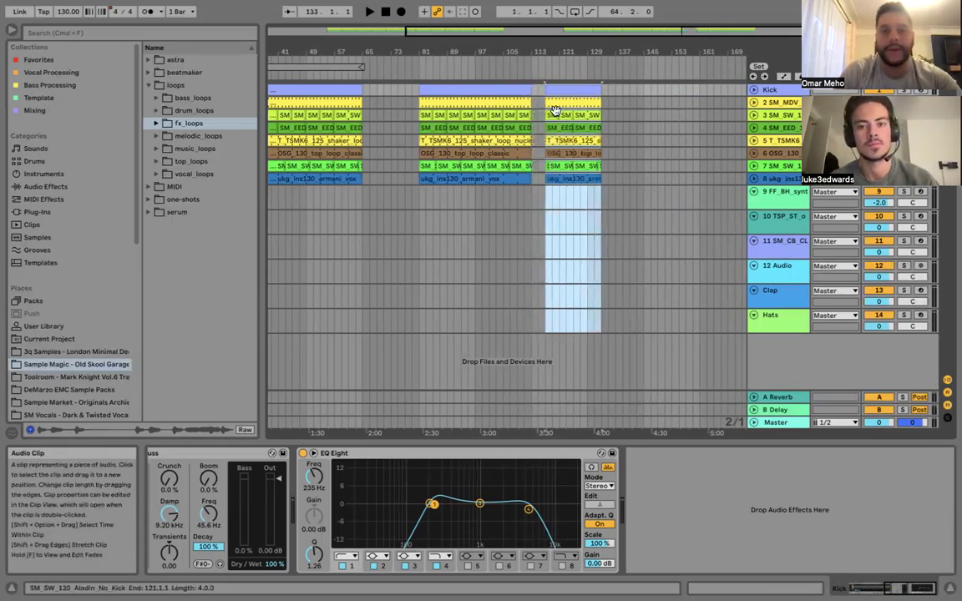
{"action": "key", "text": "Right"}
{"action": "key", "text": "Right"}
{"action": "key", "text": "Right"}
{"action": "key", "text": "Right"}
{"action": "key", "text": "Right"}
{"action": "key", "text": "Right"}
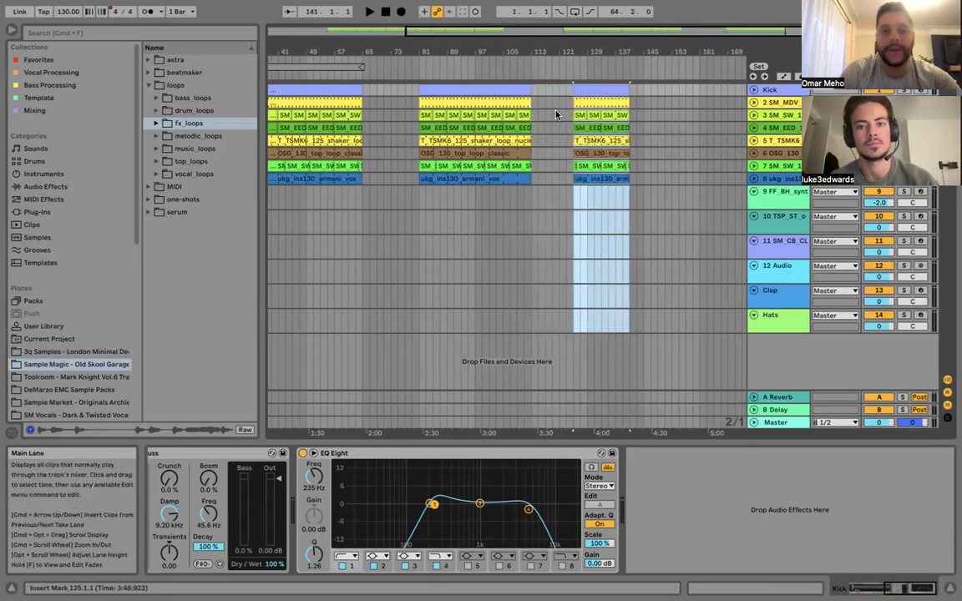
{"action": "key", "text": "Left"}
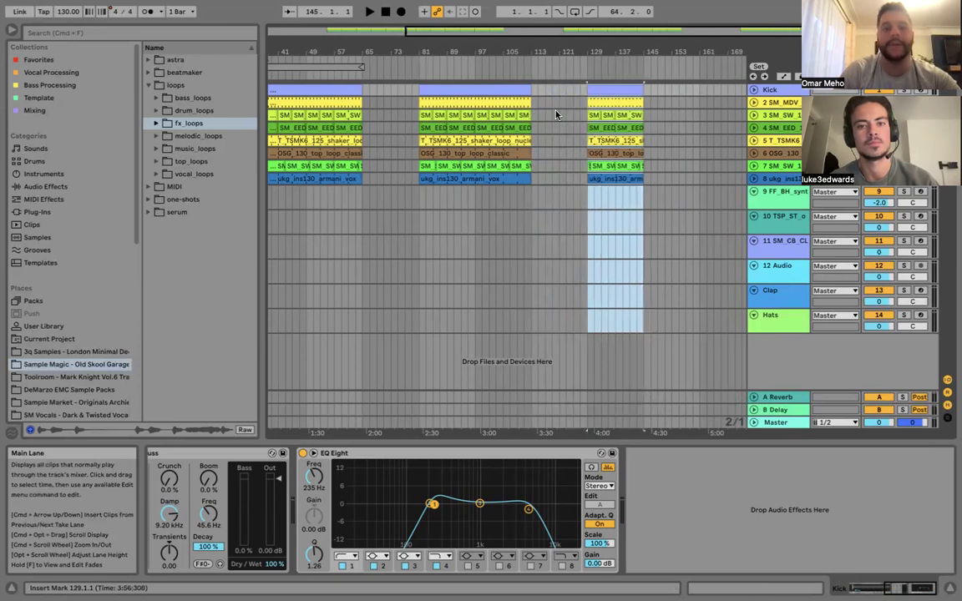
Add a locator at bar 1 of the arrangement and name it "Introduction".
{"action": "scroll", "coordinate": [556, 114], "scroll_direction": "left", "scroll_amount": 5}
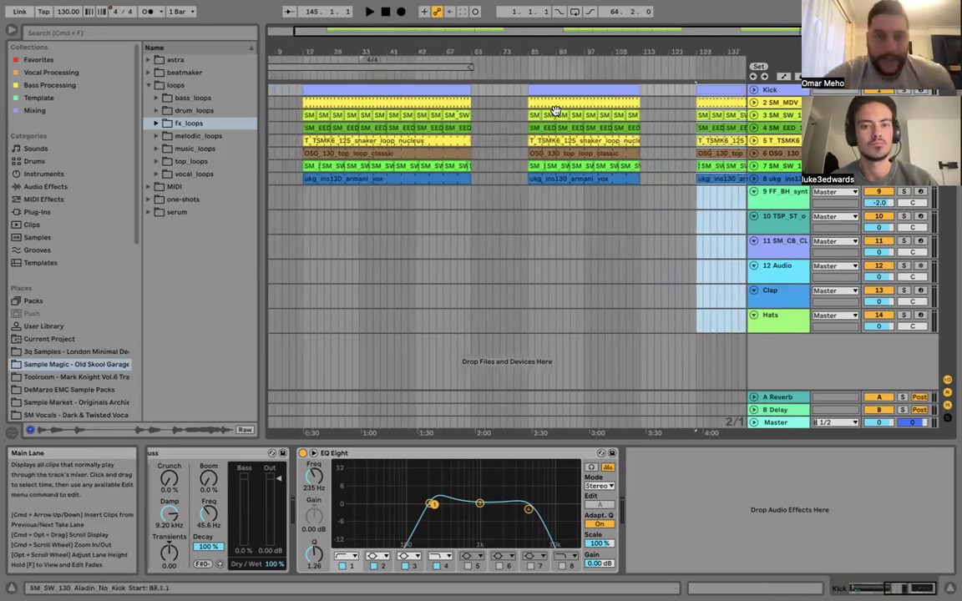
{"action": "scroll", "coordinate": [556, 111], "scroll_direction": "left", "scroll_amount": 2}
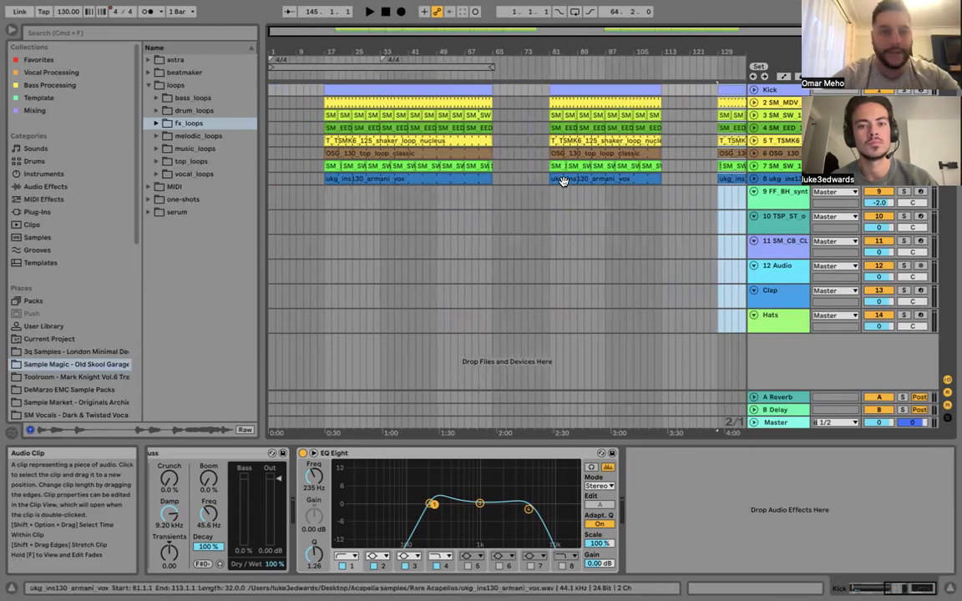
{"action": "left_click", "coordinate": [269, 75]}
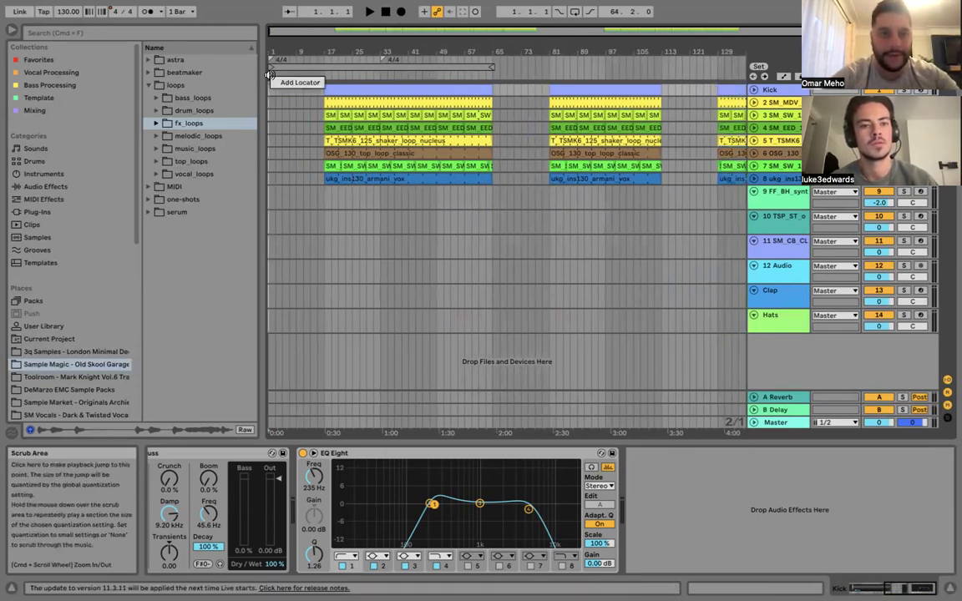
{"action": "left_click", "coordinate": [270, 77]}
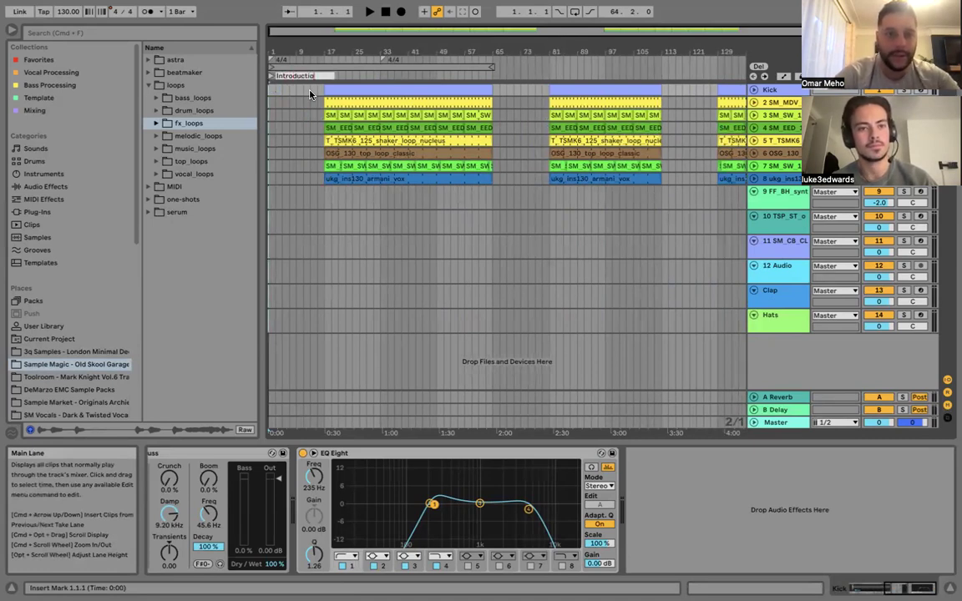
Add a locator at bar 33 and name it "Drop".
{"action": "right_click", "coordinate": [380, 73]}
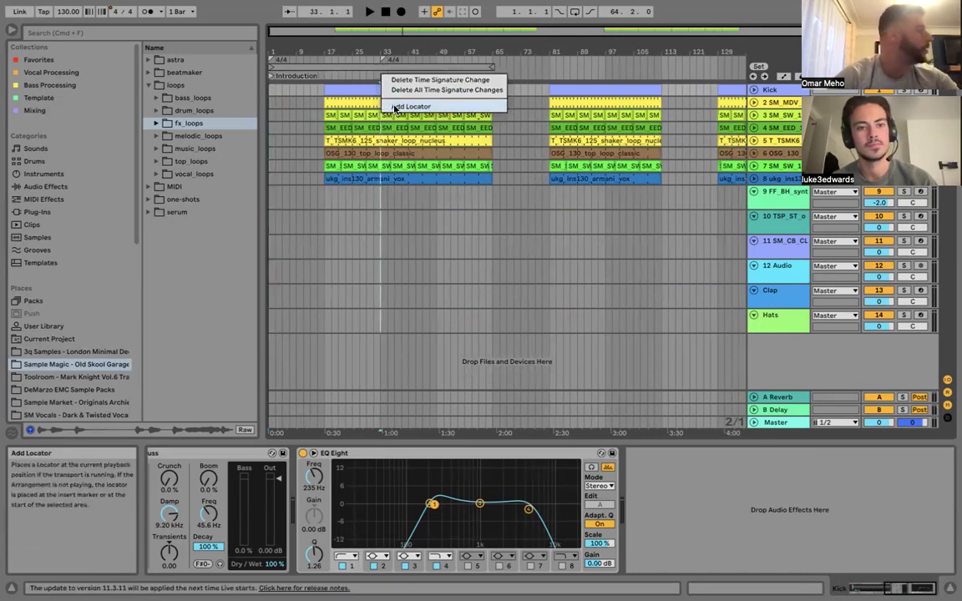
{"action": "left_click", "coordinate": [395, 107]}
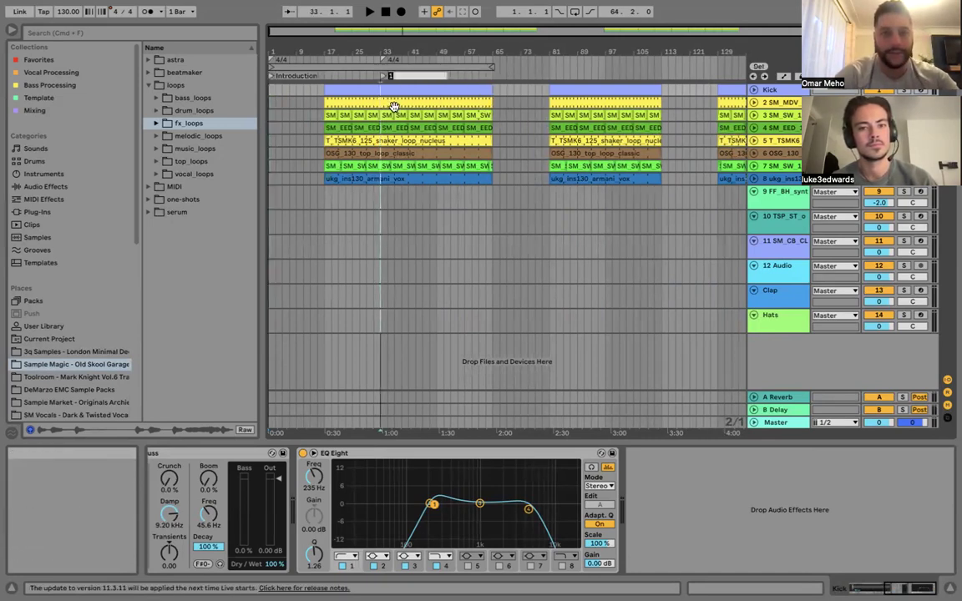
{"action": "type", "text": "Drop"}
{"action": "key", "text": "Return"}
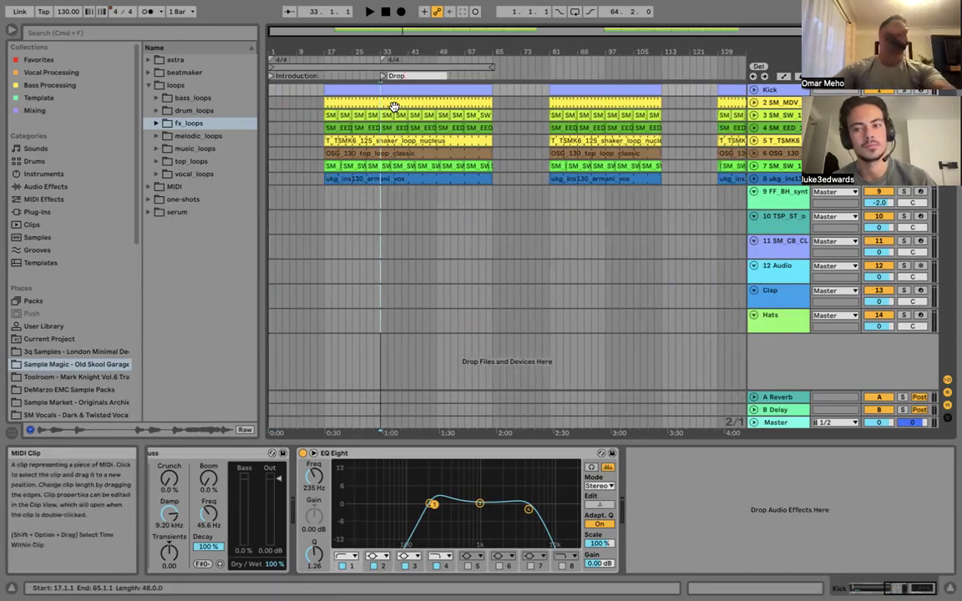
Add a locator named "Breakdown" at bar 65, where the first gap begins, and raise the display brightness.
{"action": "right_click", "coordinate": [494, 77]}
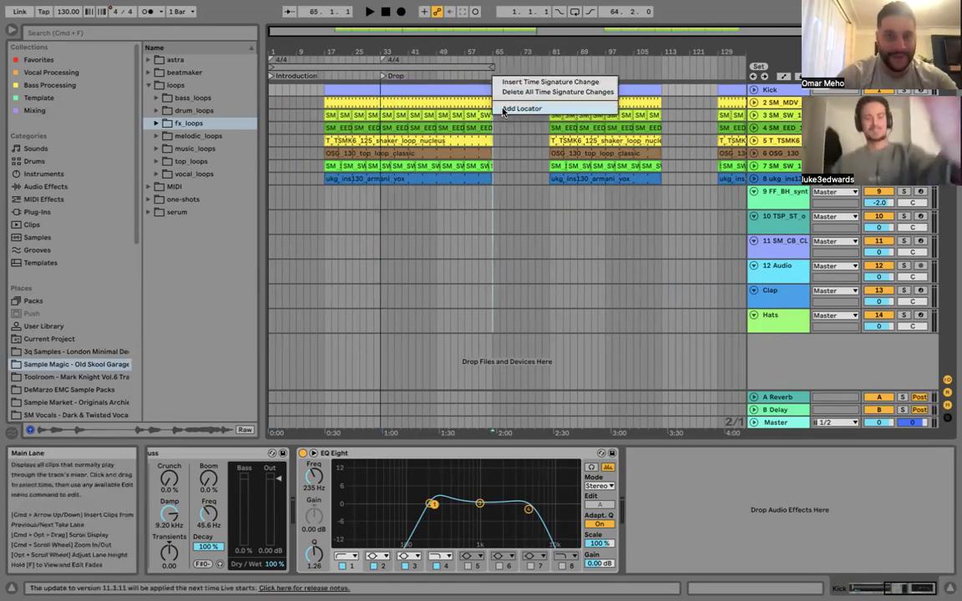
{"action": "left_click", "coordinate": [503, 109]}
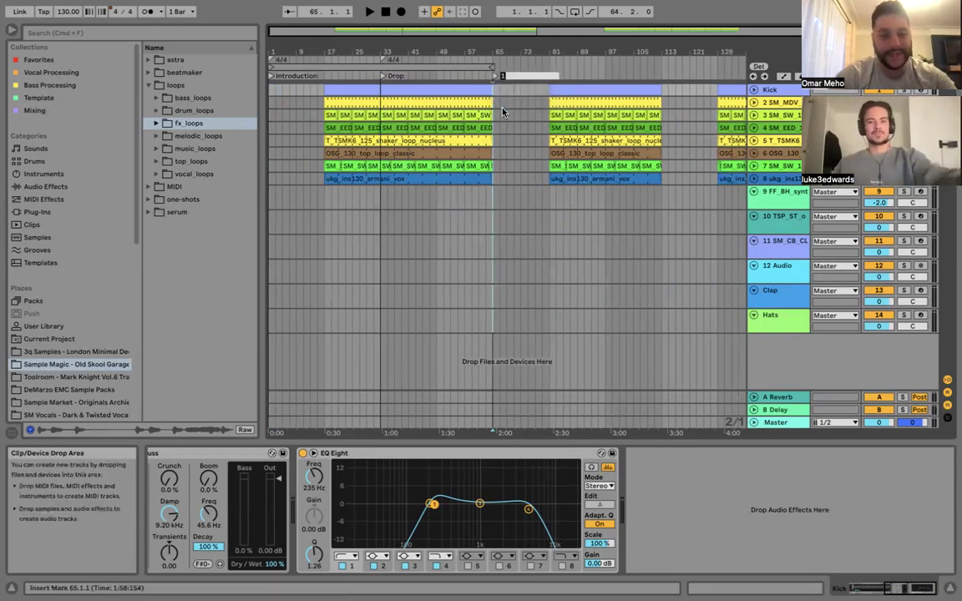
{"action": "type", "text": "B"}
{"action": "key", "text": "XF86MonBrightnessUp"}
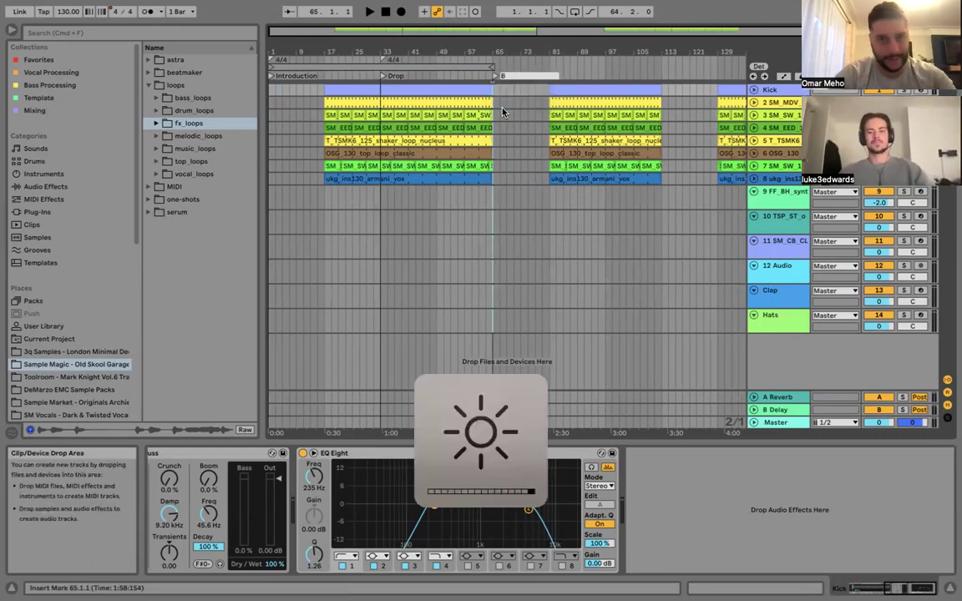
{"action": "type", "text": "reakdown"}
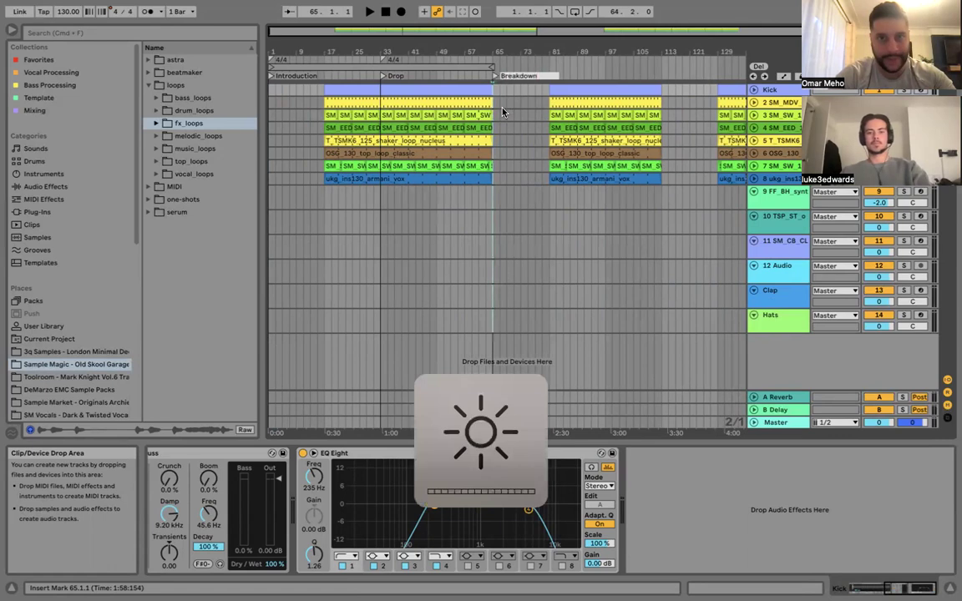
{"action": "key", "text": "XF86MonBrightnessUp"}
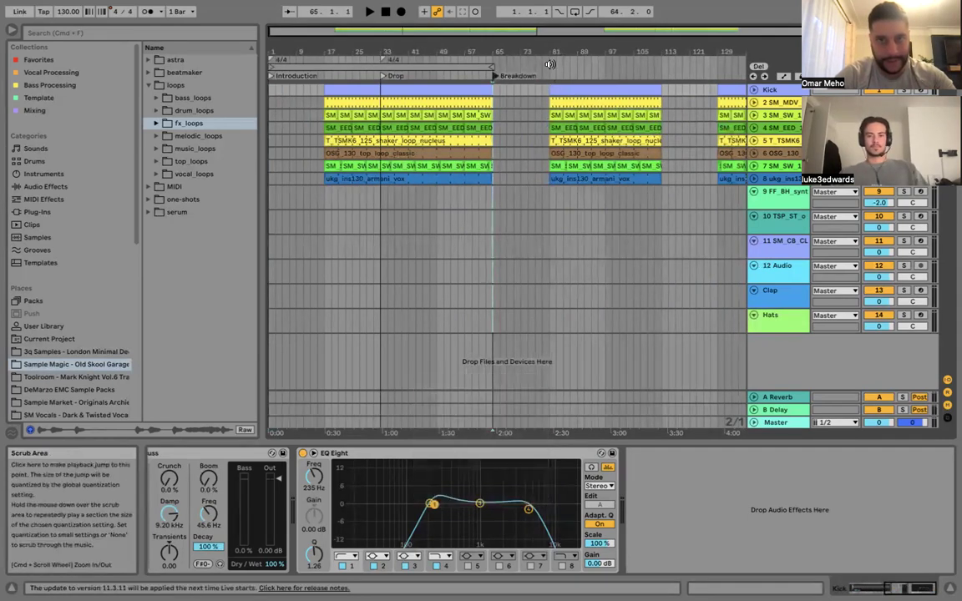
Add a locator at bar 81, at the start of the second clip section, and name it "Drop 2".
{"action": "right_click", "coordinate": [549, 65]}
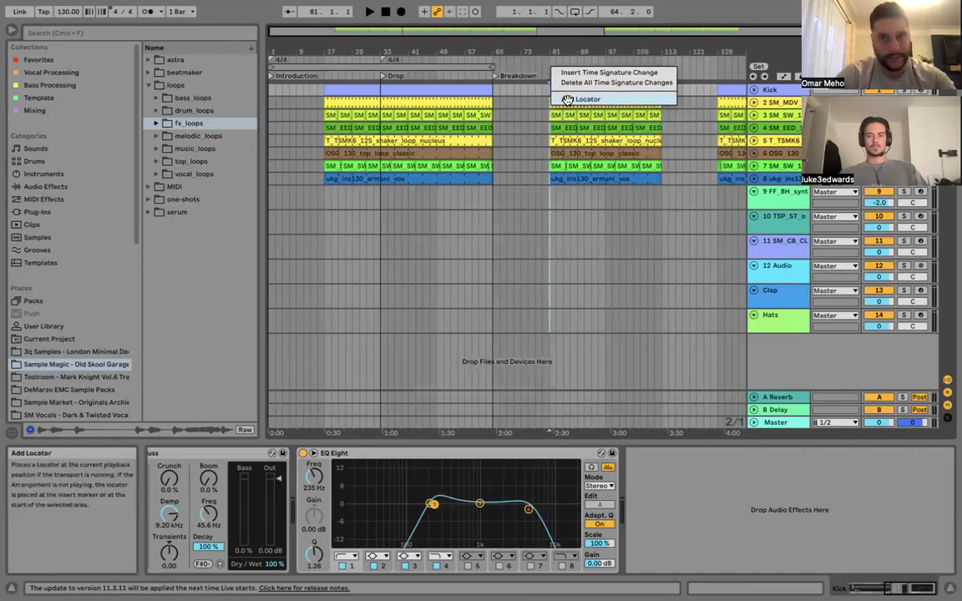
{"action": "left_click", "coordinate": [567, 100]}
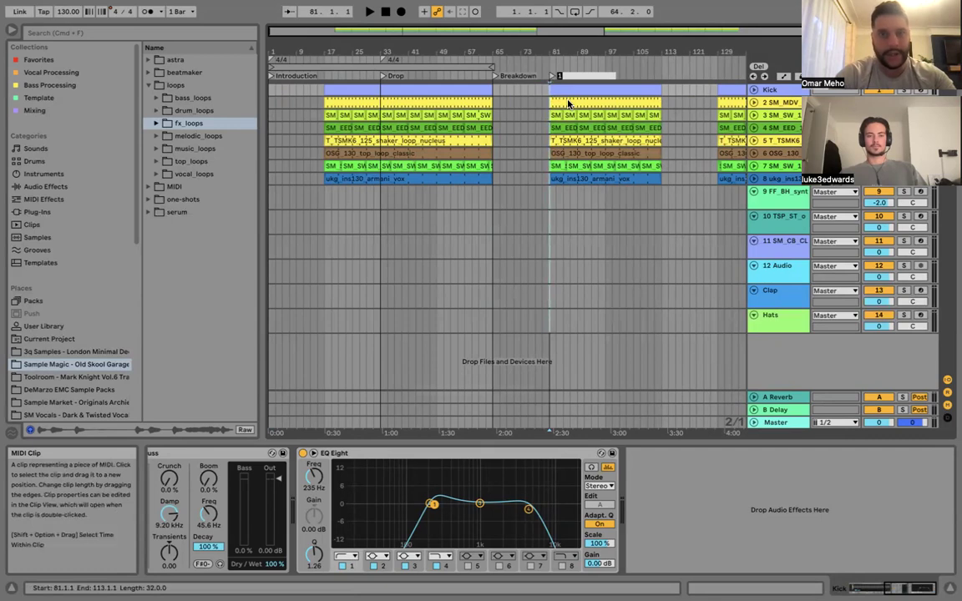
{"action": "type", "text": "Drop 2"}
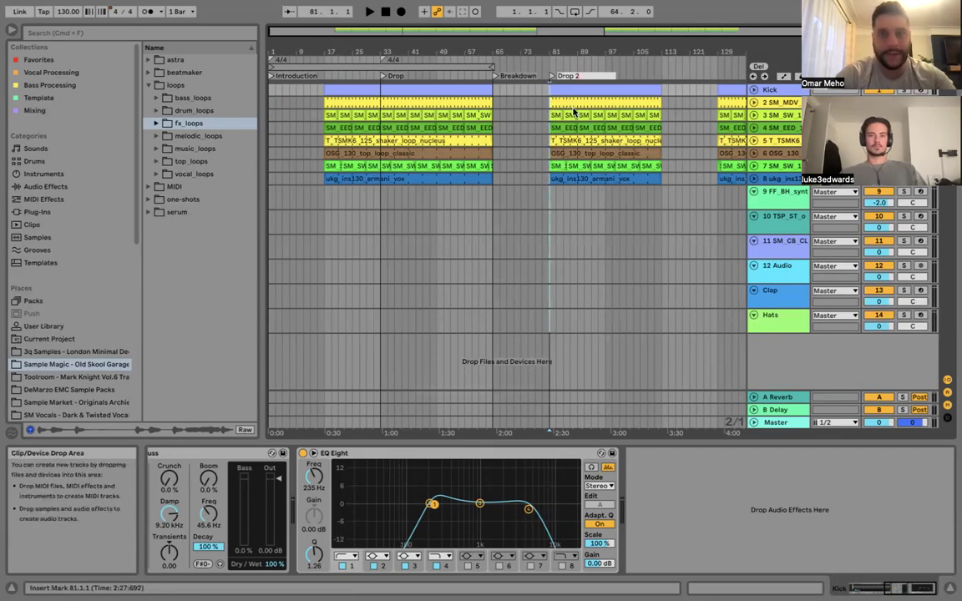
Add a locator at bar 113, where the second clip section ends, and name it "Breakdown 2".
{"action": "right_click", "coordinate": [660, 75]}
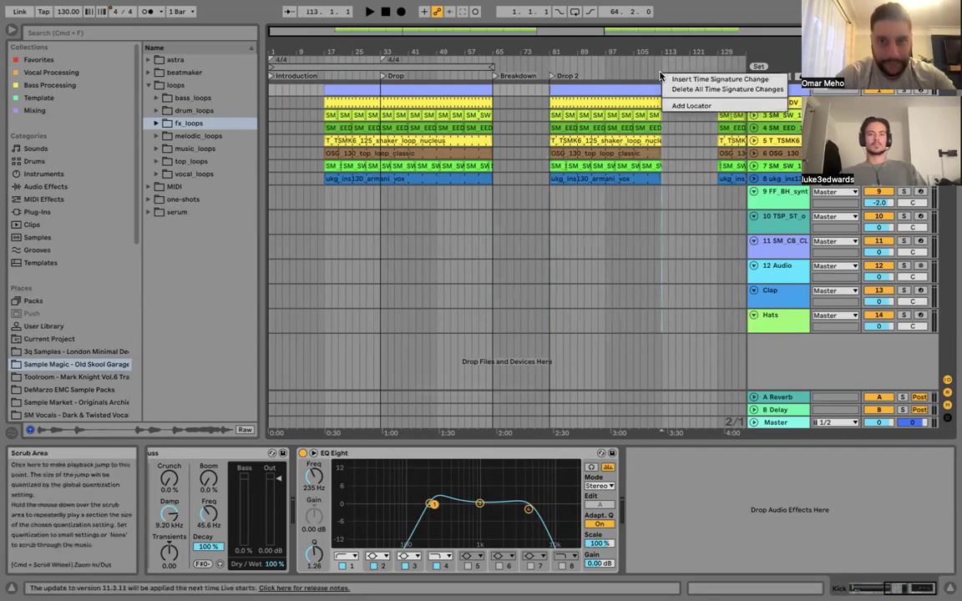
{"action": "left_click", "coordinate": [690, 106]}
{"action": "type", "text": "Breakdown 2"}
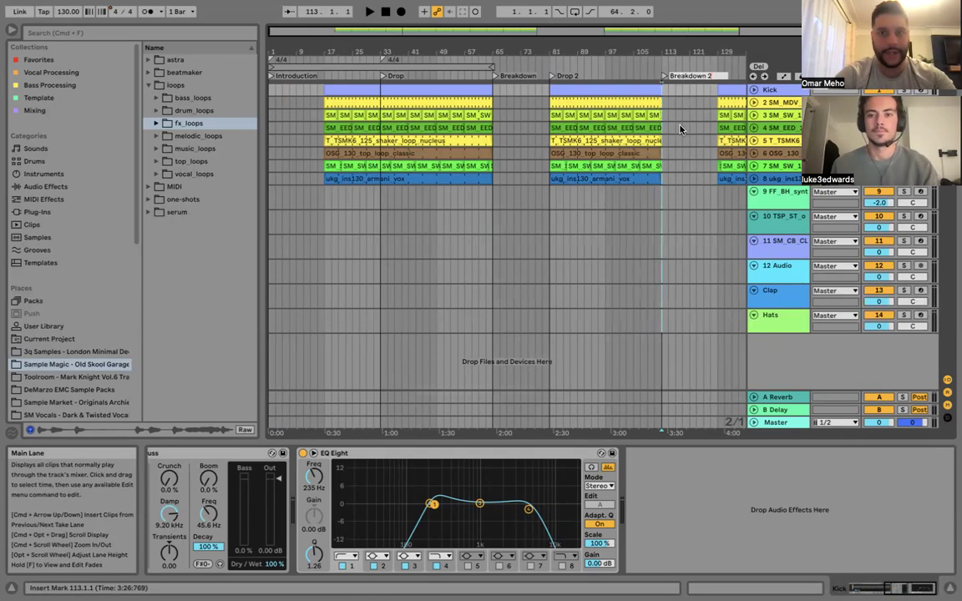
{"action": "key", "text": "Return"}
Add a locator at bar 129, at the start of the third clip section, and name it "Drop 3".
{"action": "scroll", "coordinate": [680, 127], "scroll_direction": "right", "scroll_amount": 3}
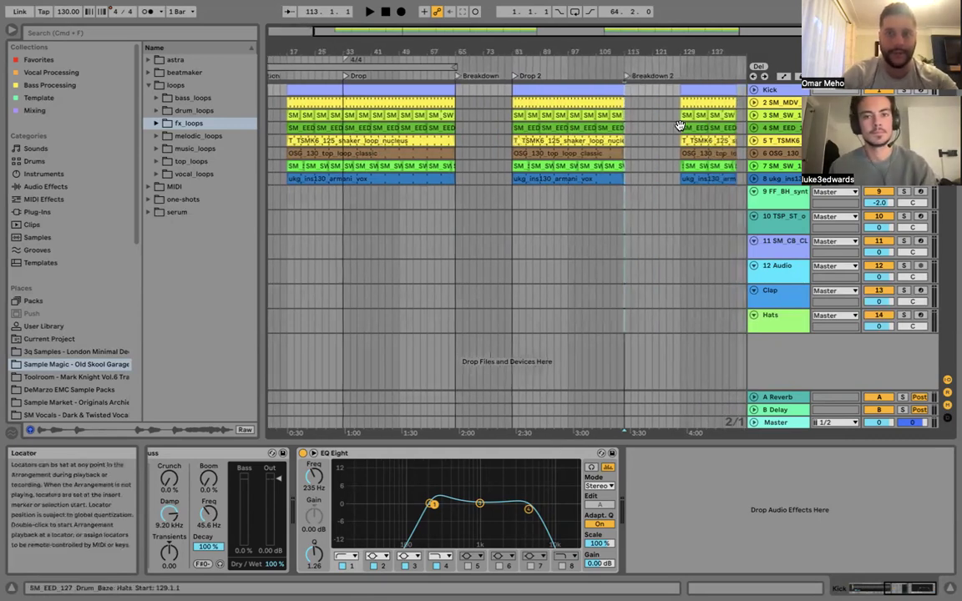
{"action": "scroll", "coordinate": [680, 126], "scroll_direction": "right", "scroll_amount": 2}
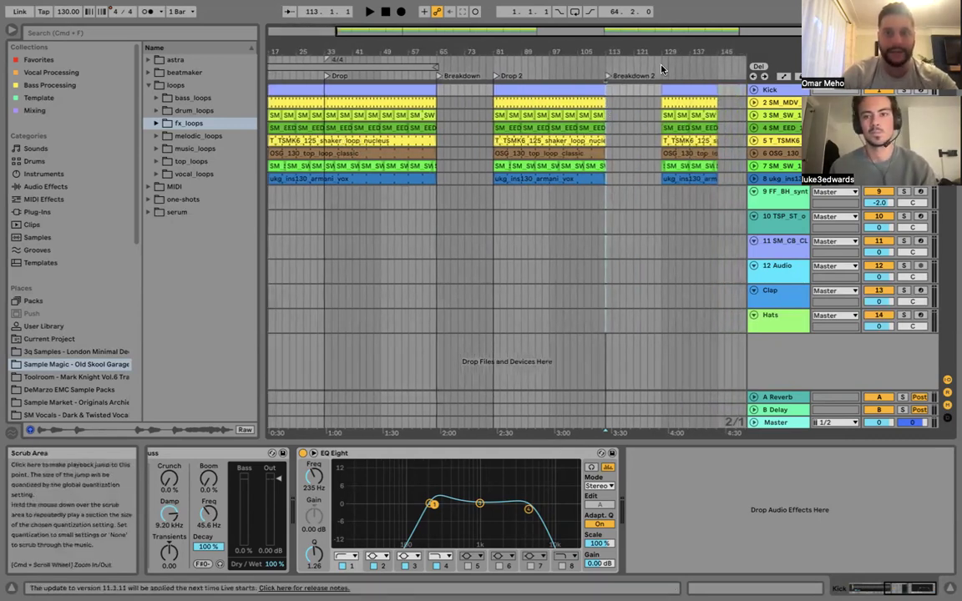
{"action": "right_click", "coordinate": [662, 68]}
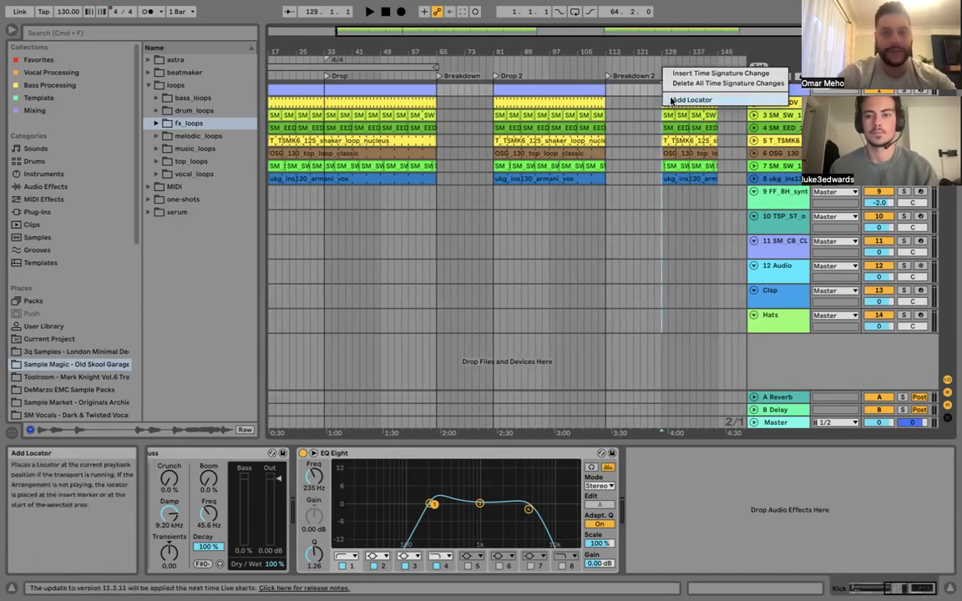
{"action": "left_click", "coordinate": [678, 100]}
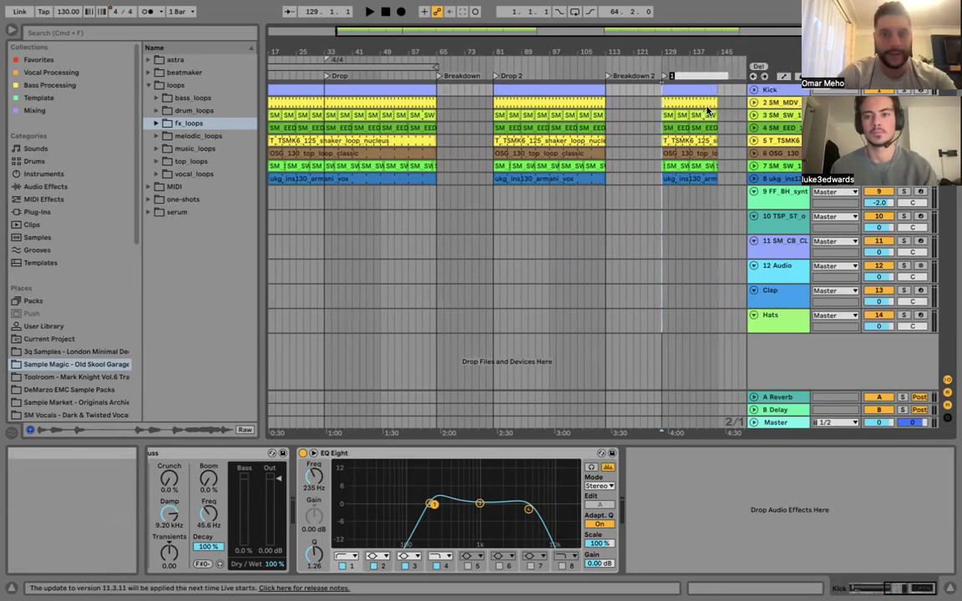
{"action": "left_click", "coordinate": [661, 78]}
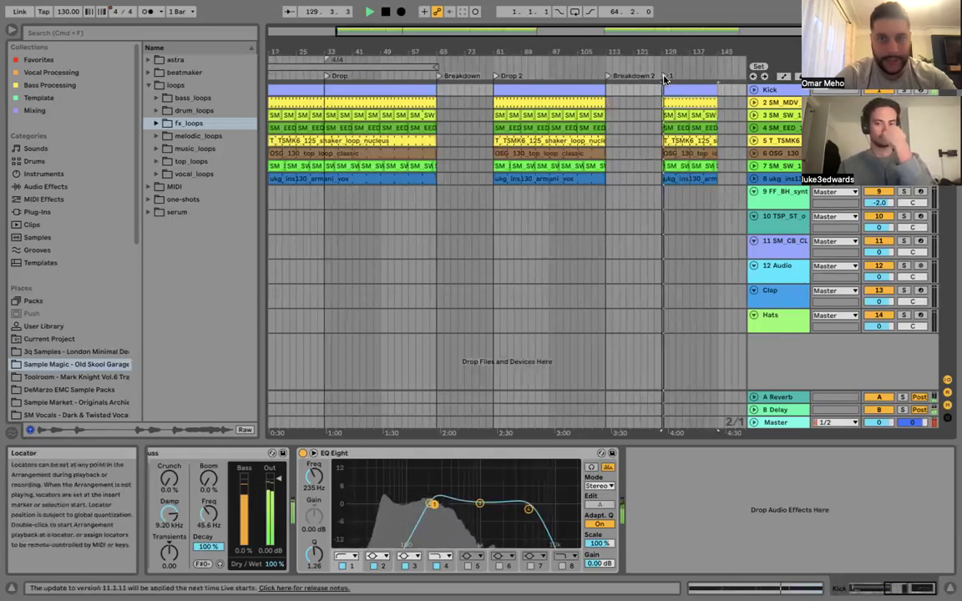
{"action": "key", "text": "space"}
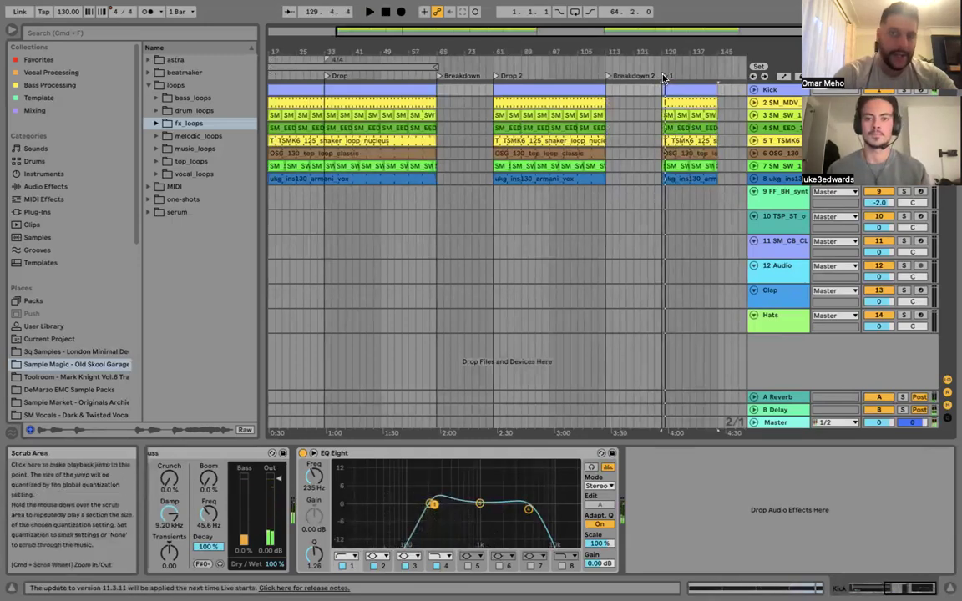
{"action": "right_click", "coordinate": [665, 77]}
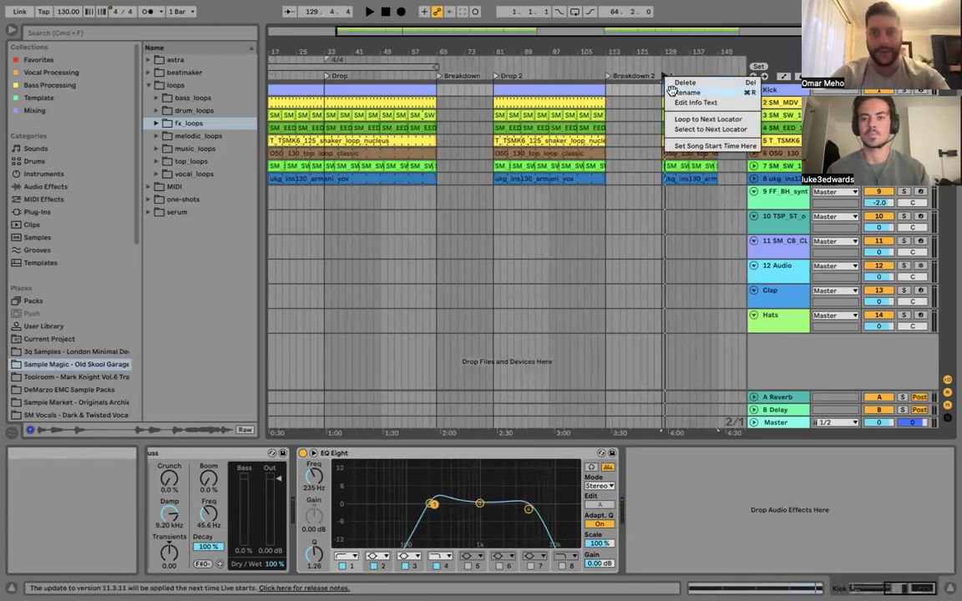
{"action": "left_click", "coordinate": [672, 92]}
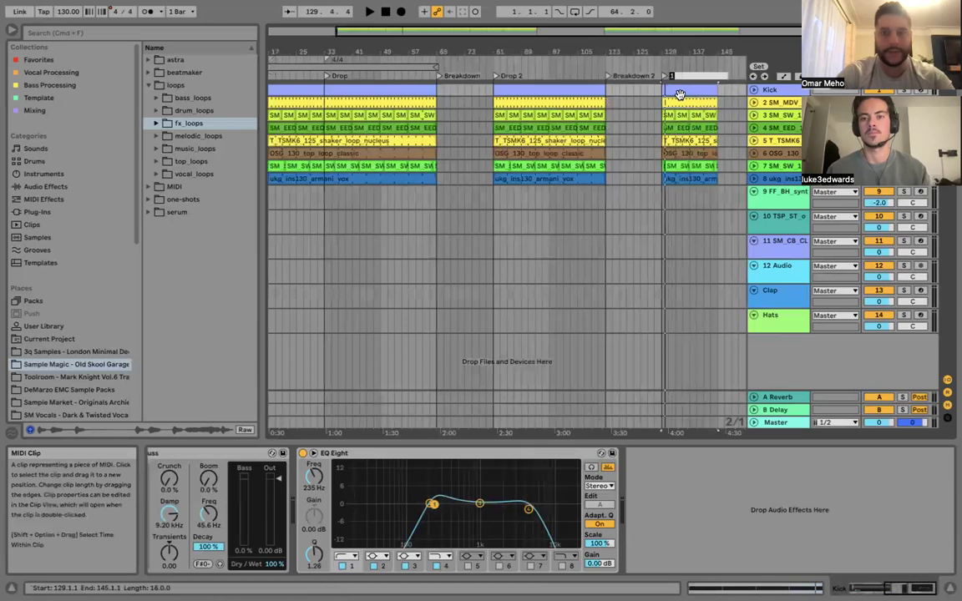
{"action": "type", "text": "Drop 3"}
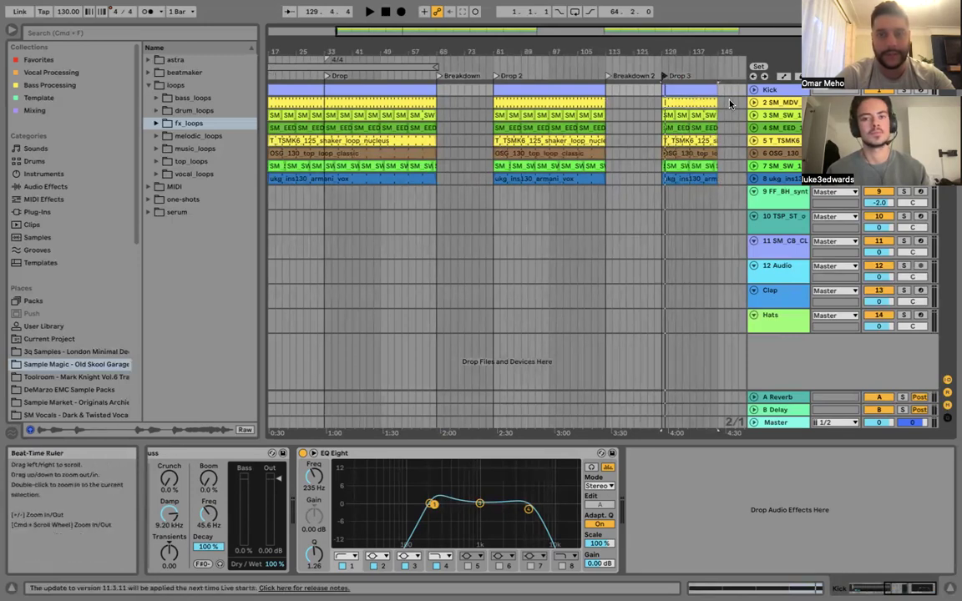
Add a locator at bar 145, where the third clip section ends, and name it "Outro".
{"action": "right_click", "coordinate": [720, 76]}
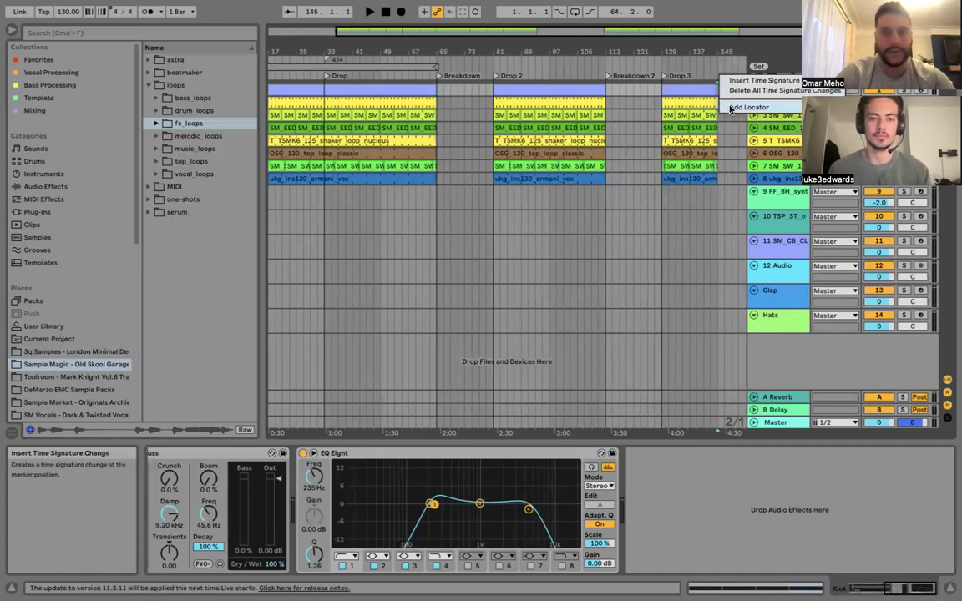
{"action": "left_click", "coordinate": [749, 107]}
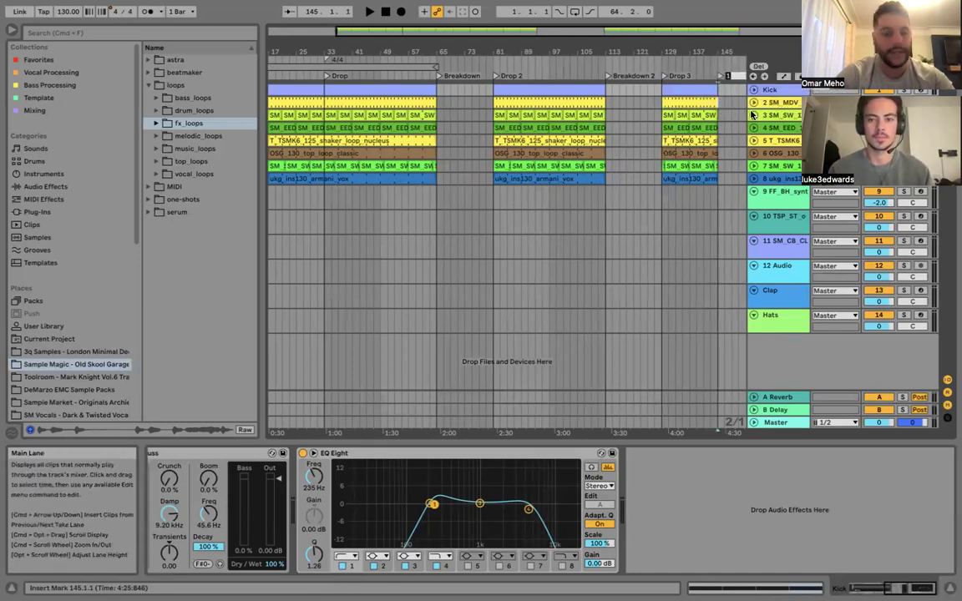
{"action": "left_click", "coordinate": [750, 108]}
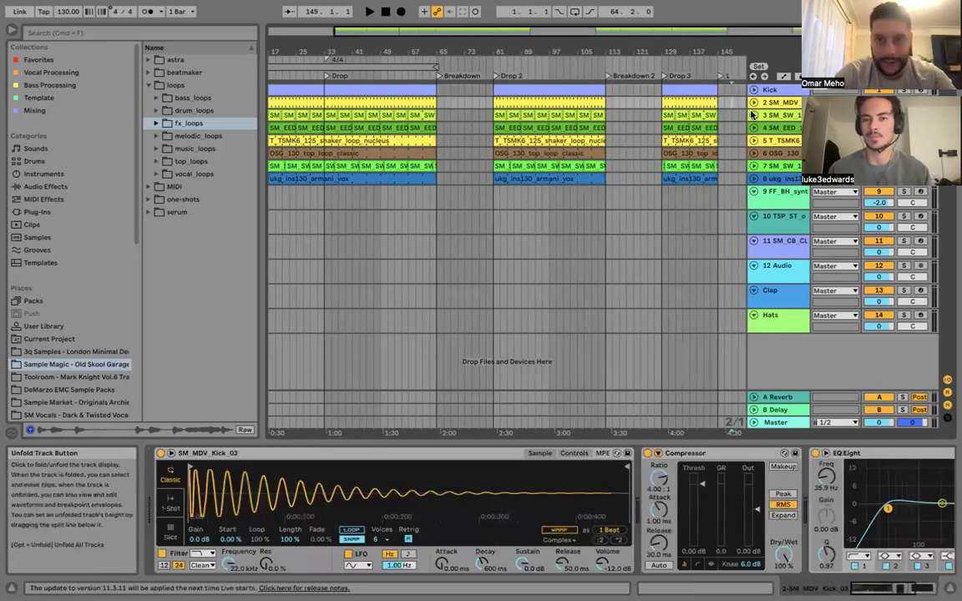
{"action": "right_click", "coordinate": [717, 77]}
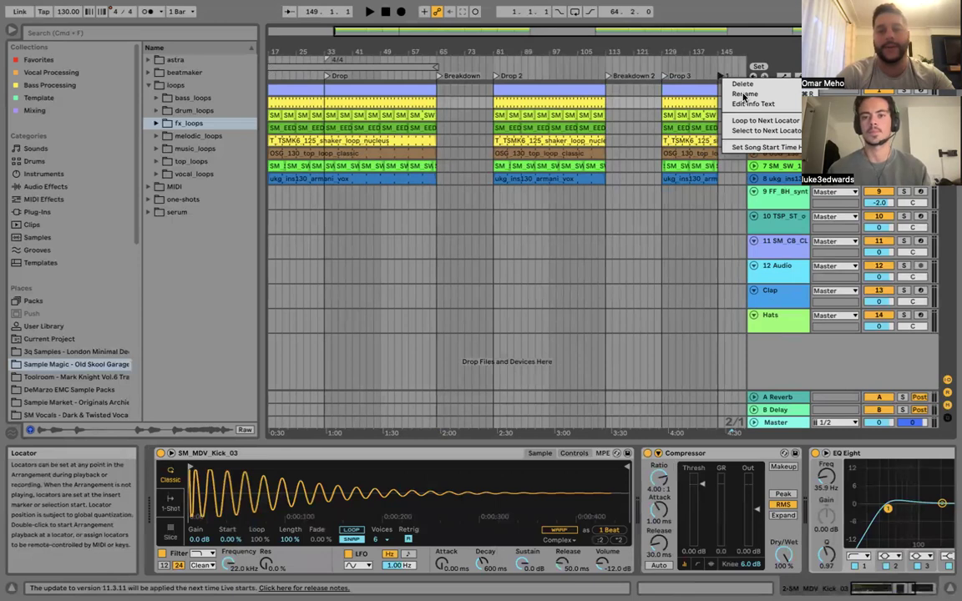
{"action": "left_click", "coordinate": [744, 95]}
{"action": "type", "text": "Outro"}
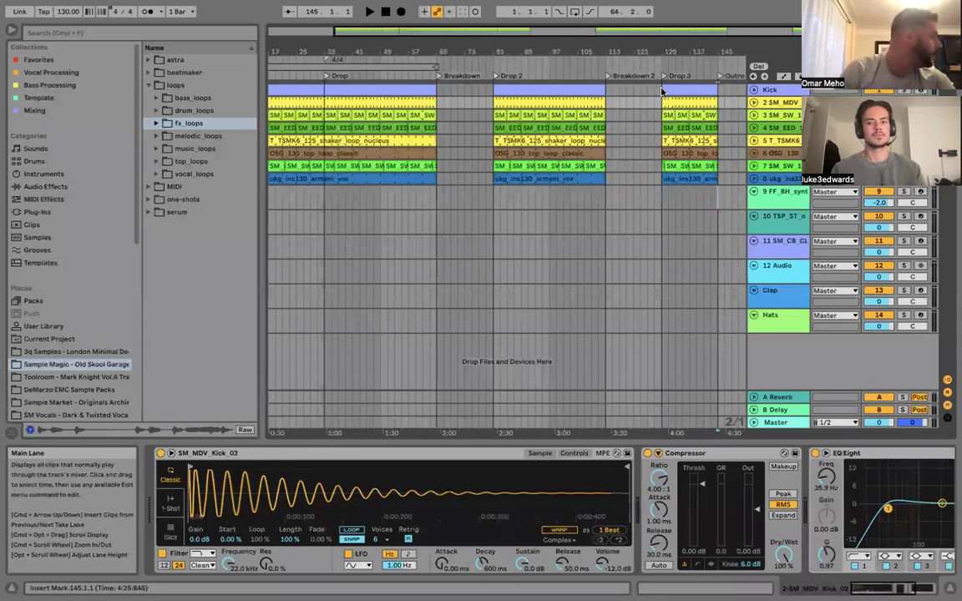
Duplicate the Drop 3 clips from bars 129 to 145 on all tracks so the copy fills the 16 bars from the Outro locator.
{"action": "key", "text": "Left"}
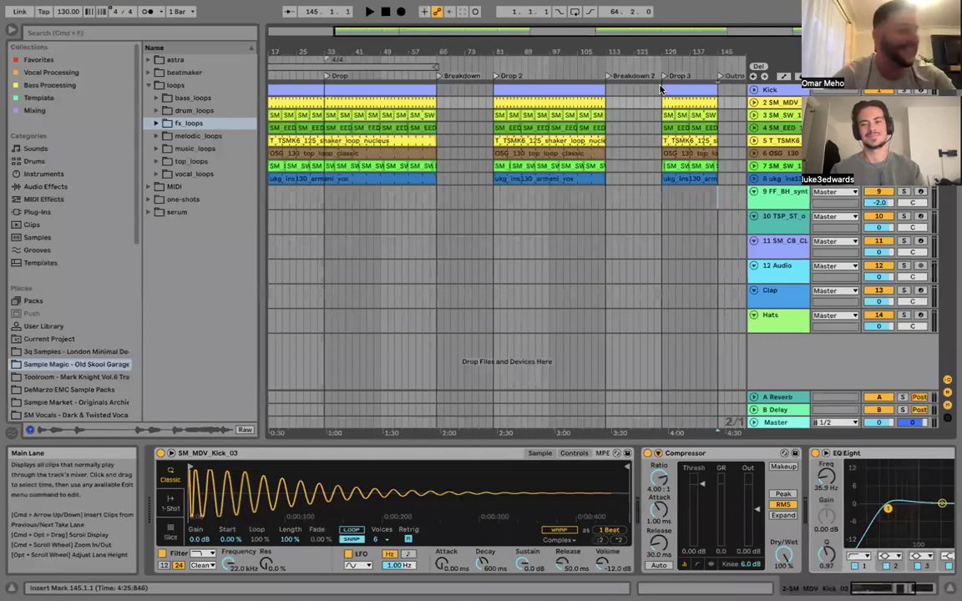
{"action": "key", "text": "Down"}
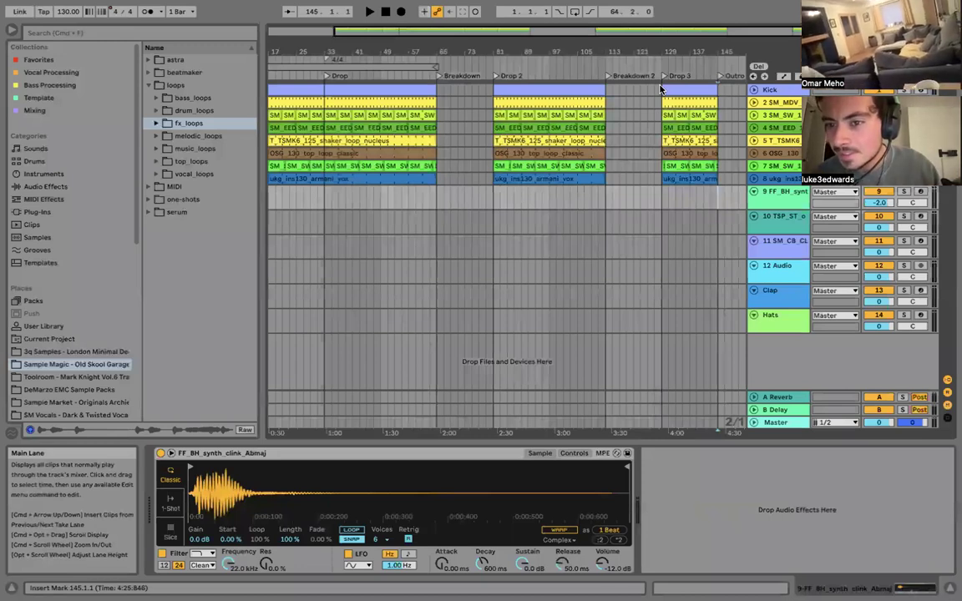
{"action": "key", "text": "shift+alt+Left"}
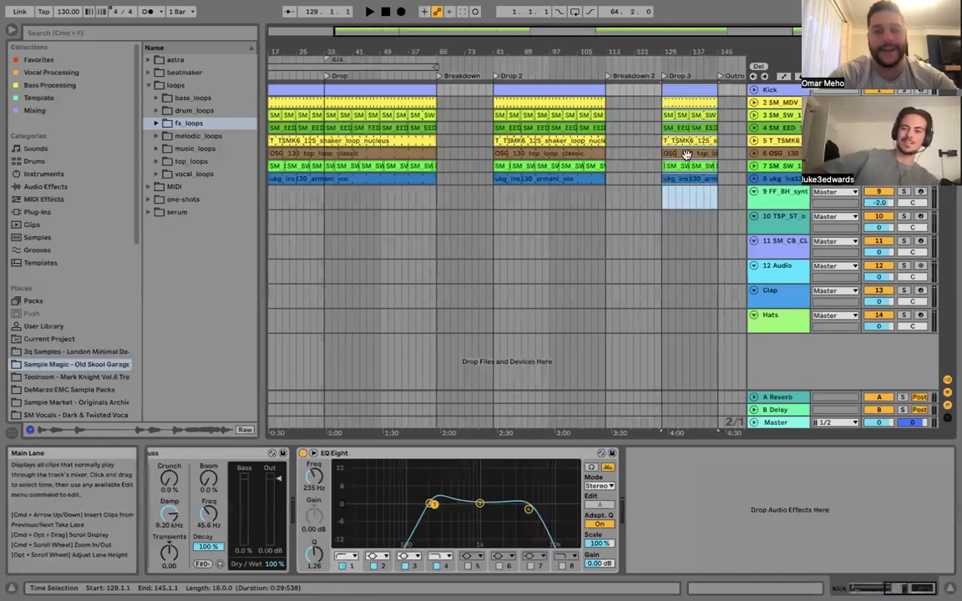
{"action": "key", "text": "super+d"}
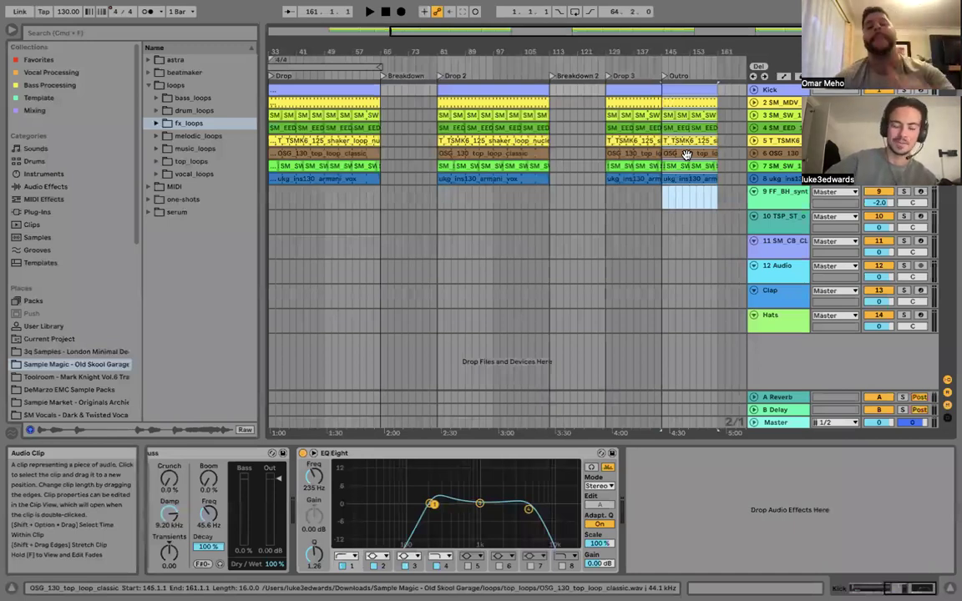
Delete the six empty tracks below the ukg_ins130 vocal track, from FF_BH_synth through Clap and Hats.
{"action": "scroll", "coordinate": [687, 157], "scroll_direction": "left", "scroll_amount": 2}
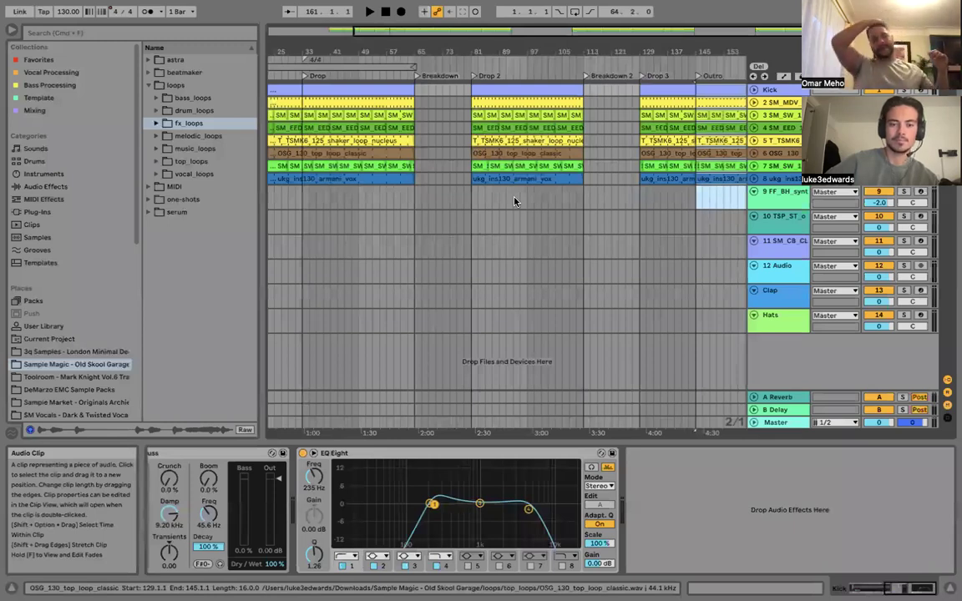
{"action": "scroll", "coordinate": [514, 201], "scroll_direction": "left", "scroll_amount": 5}
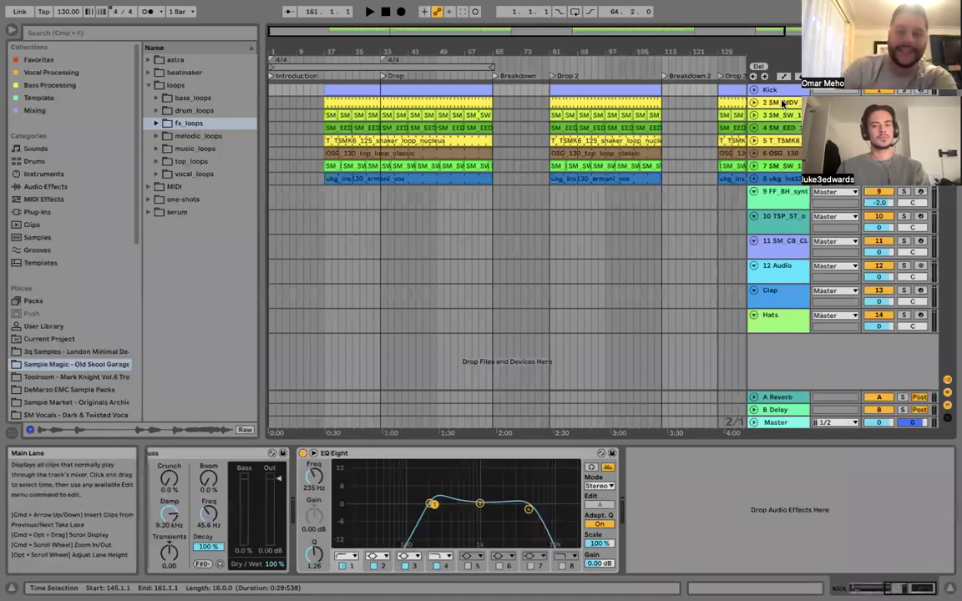
{"action": "left_click", "coordinate": [751, 206]}
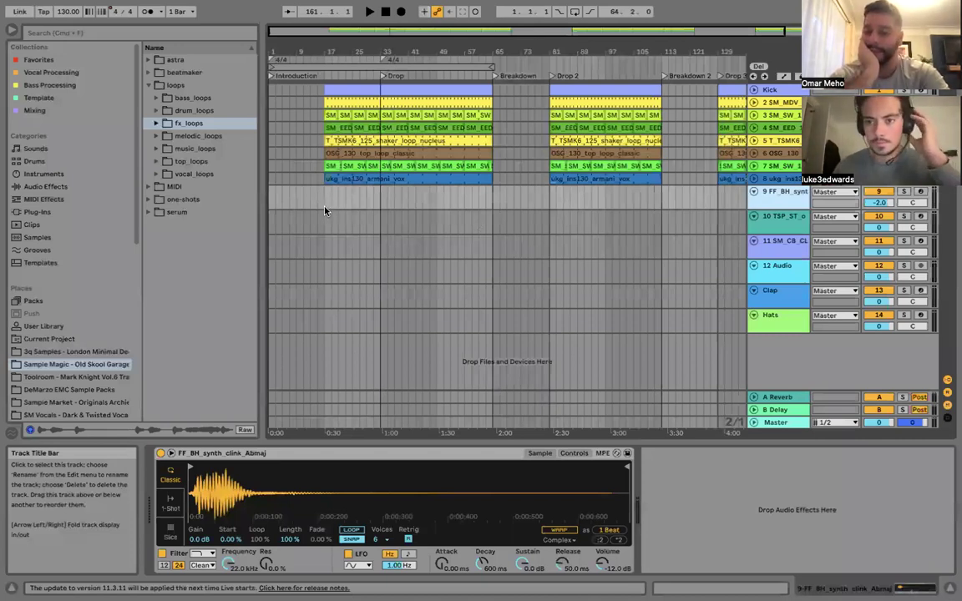
{"action": "key", "text": "Delete"}
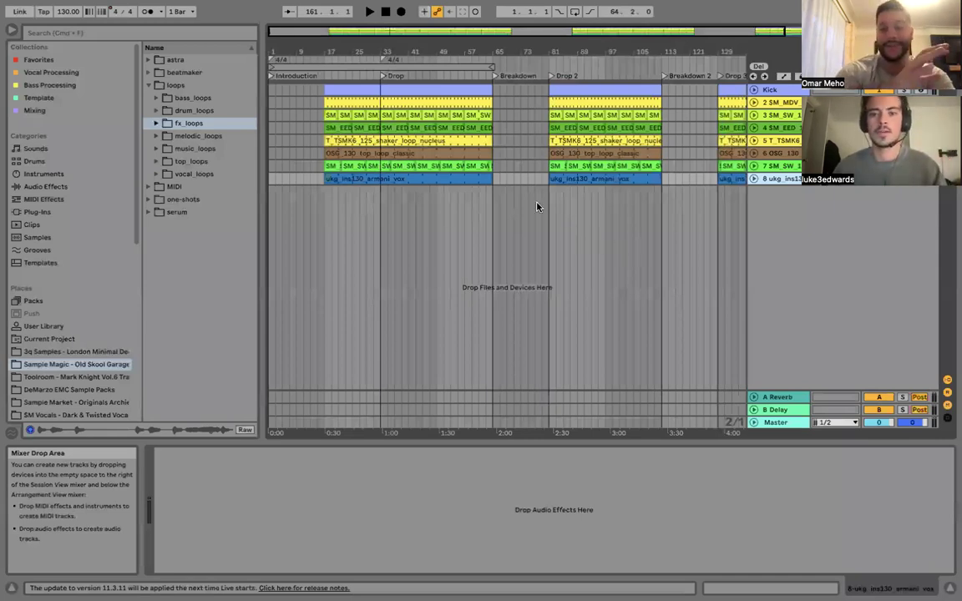
{"action": "key", "text": "Home"}
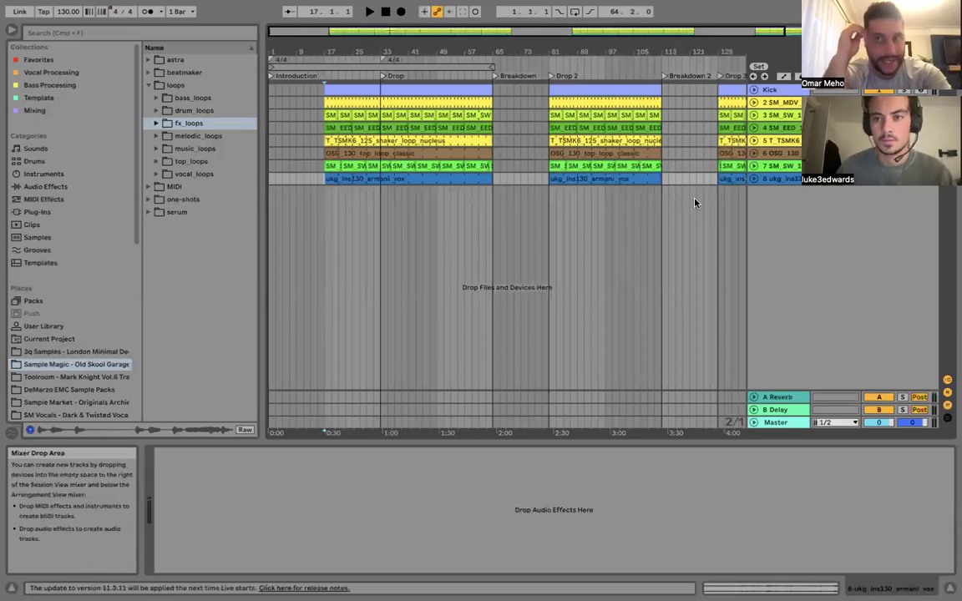
Rename the second track, SM_MDV_Kick, as "Kick Layer".
{"action": "left_click", "coordinate": [766, 102]}
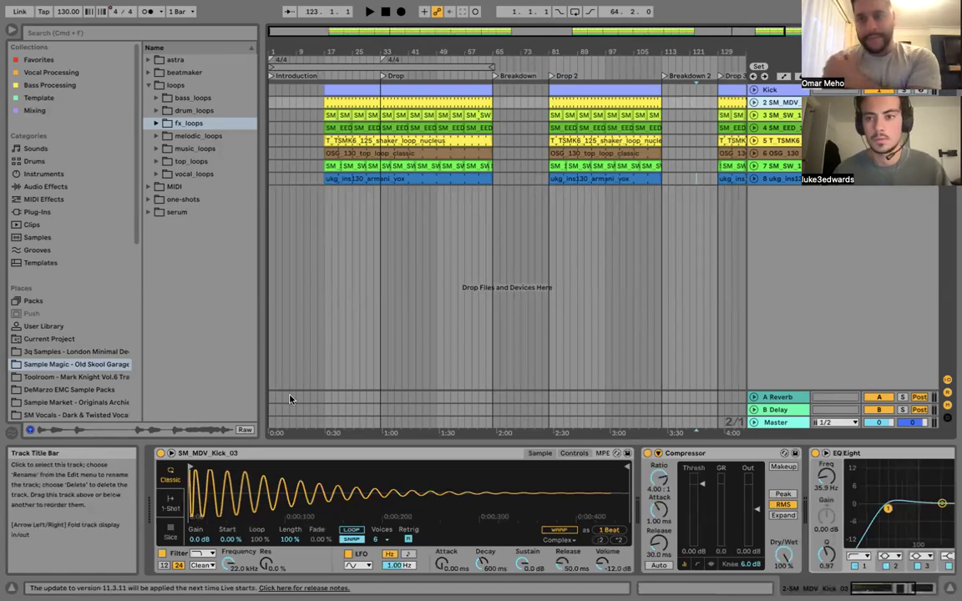
{"action": "double_click", "coordinate": [778, 103]}
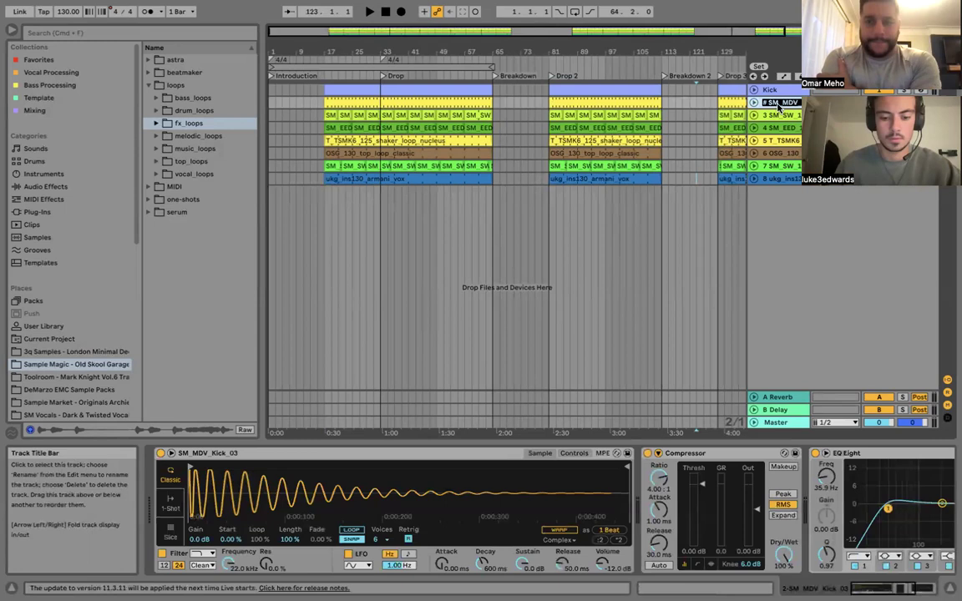
{"action": "type", "text": "K"}
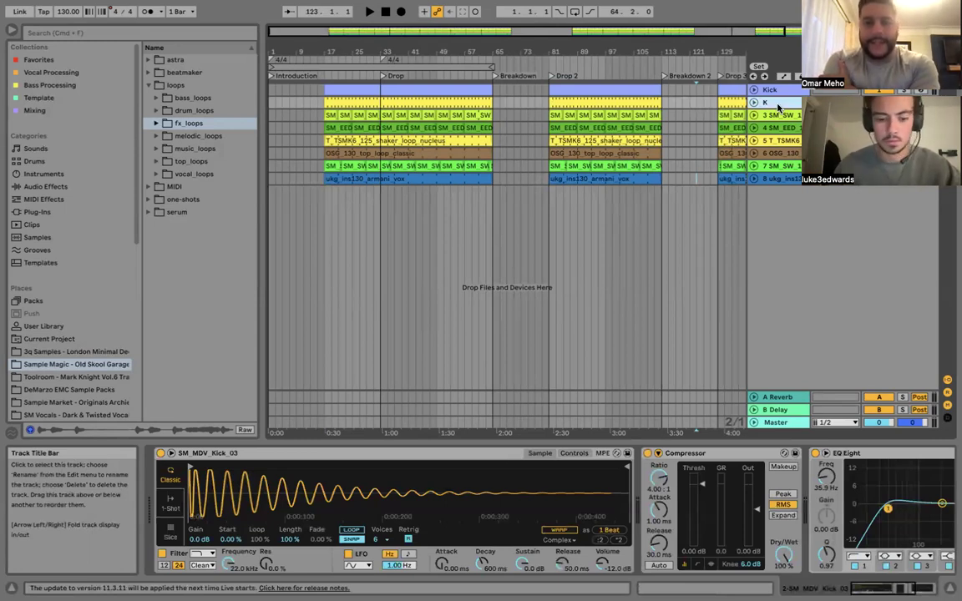
{"action": "type", "text": "ick"}
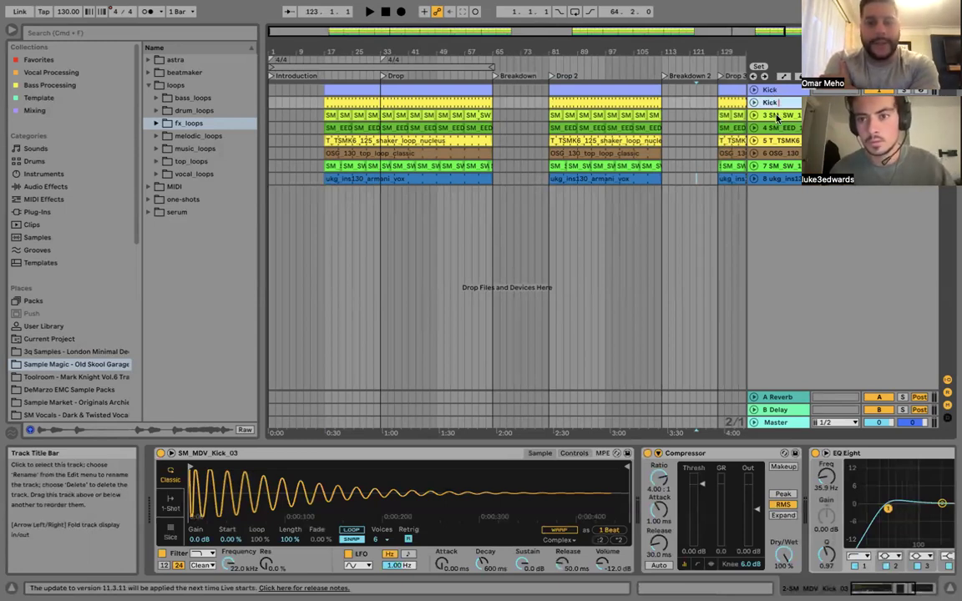
{"action": "key", "text": "Return"}
{"action": "type", "text": "Kick L"}
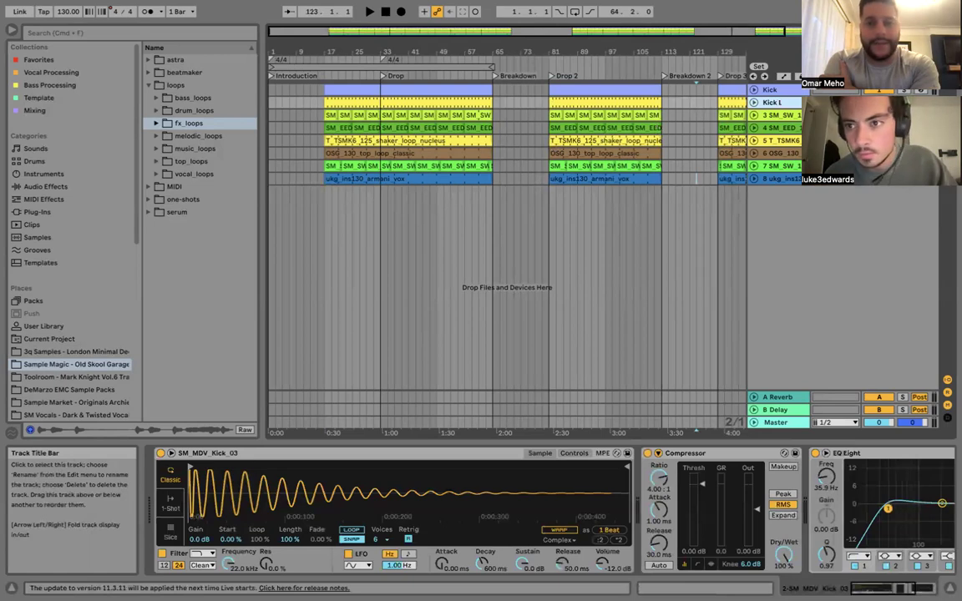
{"action": "type", "text": "ayer"}
{"action": "key", "text": "Return"}
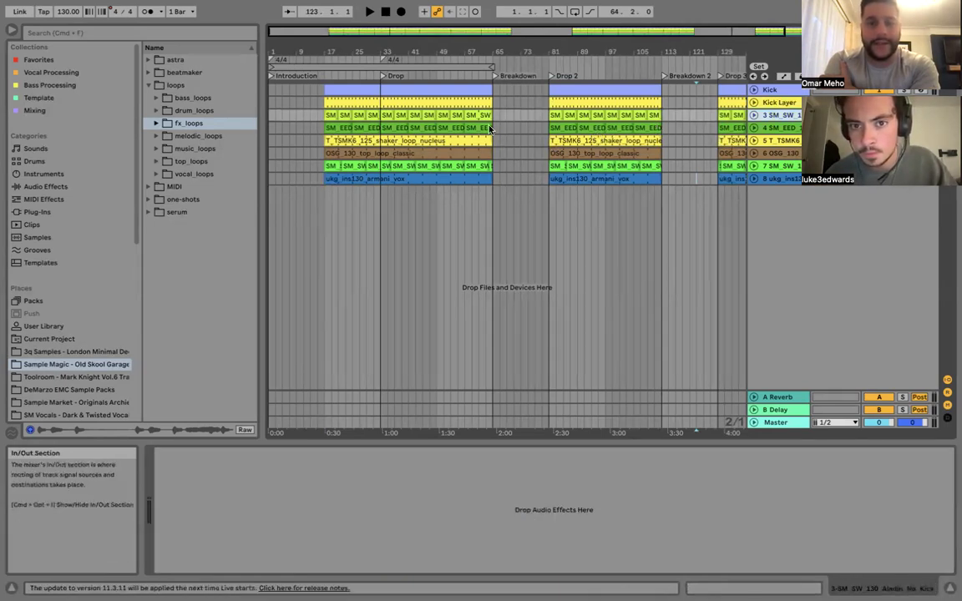
Play the arrangement from bar 79 into Drop 2 and rename the third track as "Hats".
{"action": "left_click", "coordinate": [542, 126]}
{"action": "key", "text": "space"}
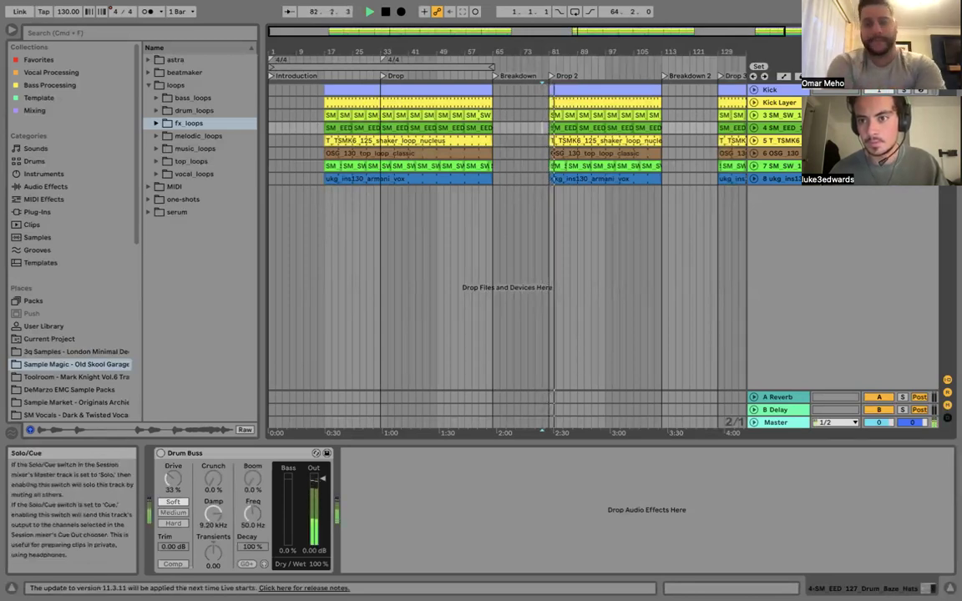
{"action": "key", "text": "space"}
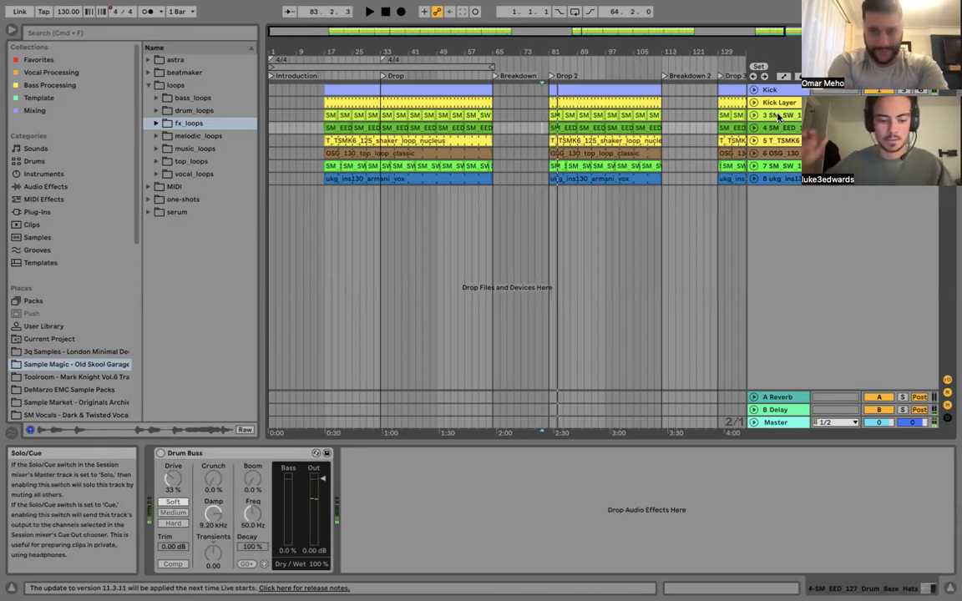
{"action": "left_click", "coordinate": [776, 117]}
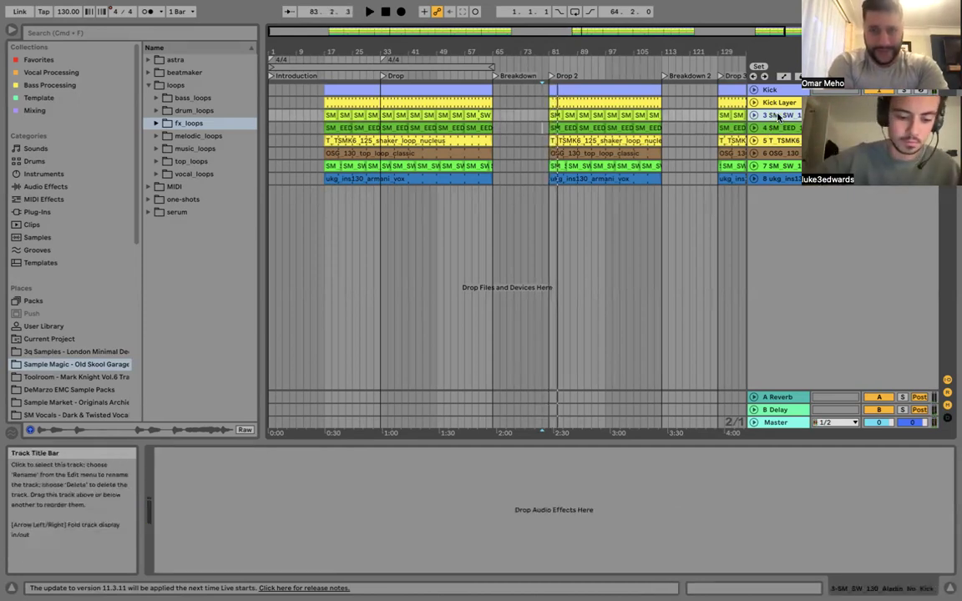
{"action": "key", "text": "super+r"}
{"action": "type", "text": "Hats"}
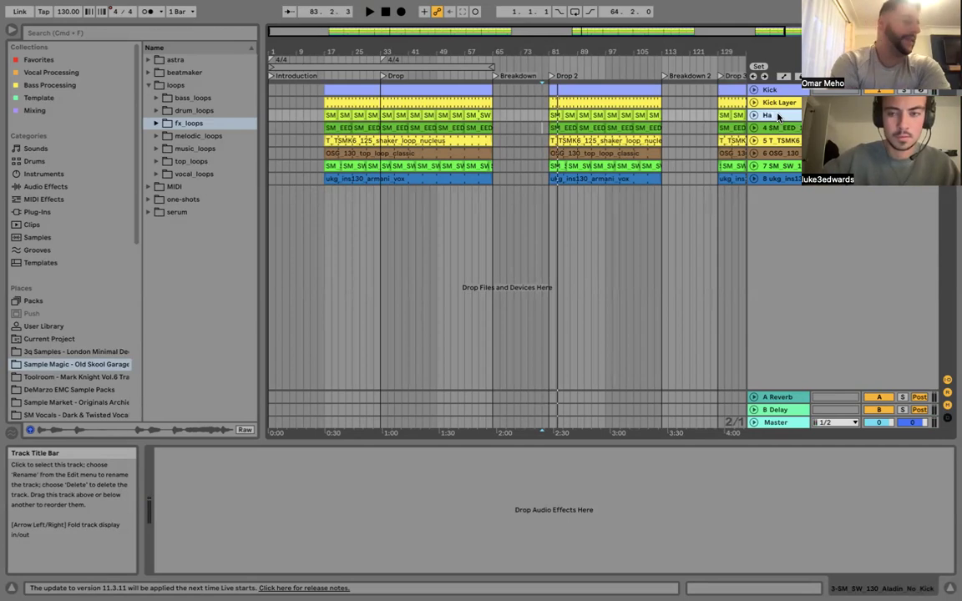
{"action": "key", "text": "Return"}
Play the start of Drop 2 and rename the fourth track, SM_EED_127_Drum_Baze_Hats, as "Closed hat".
{"action": "left_click", "coordinate": [766, 127]}
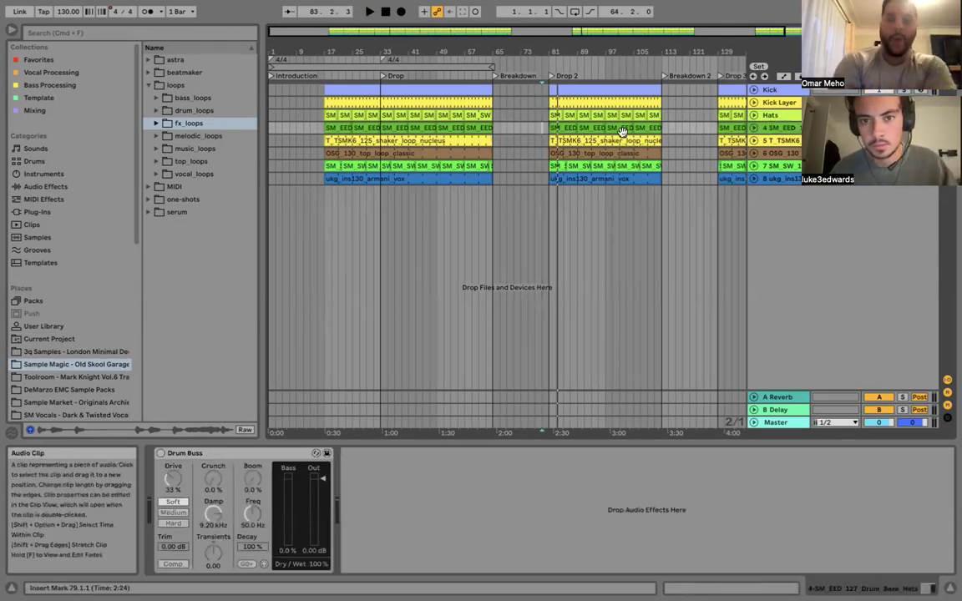
{"action": "key", "text": "space"}
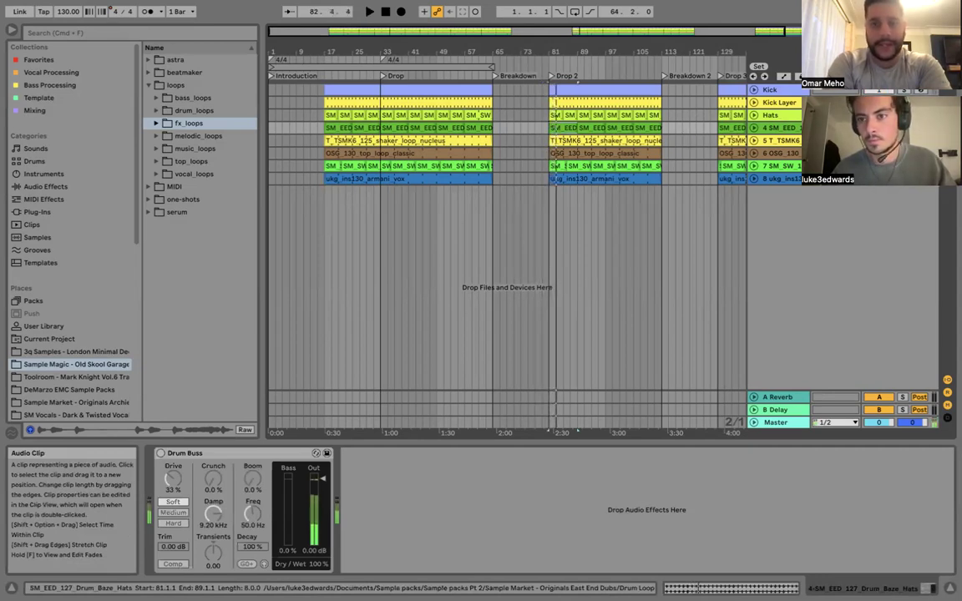
{"action": "left_click", "coordinate": [793, 128]}
{"action": "key", "text": "super+r"}
{"action": "type", "text": "Closed"}
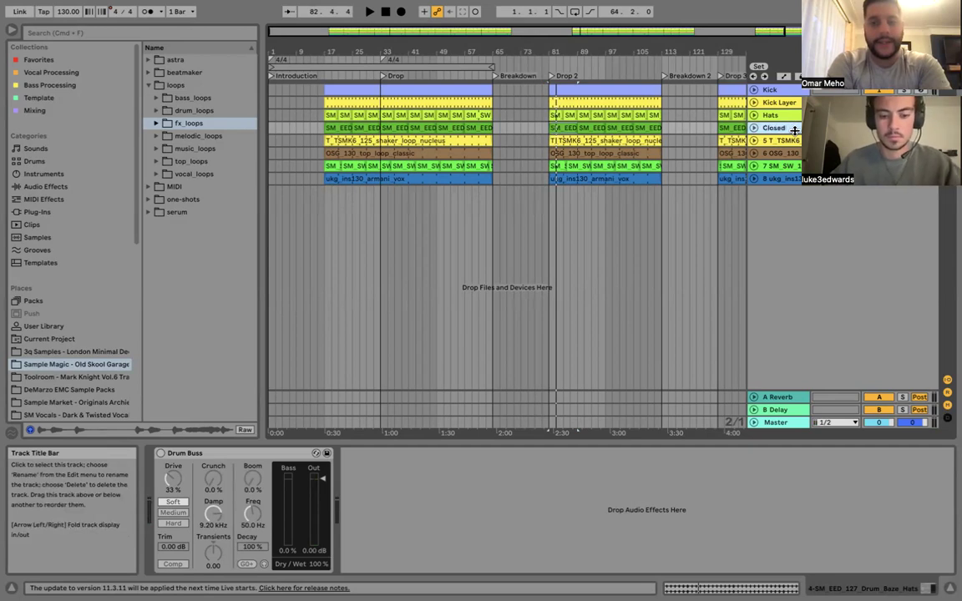
{"action": "type", "text": " hat"}
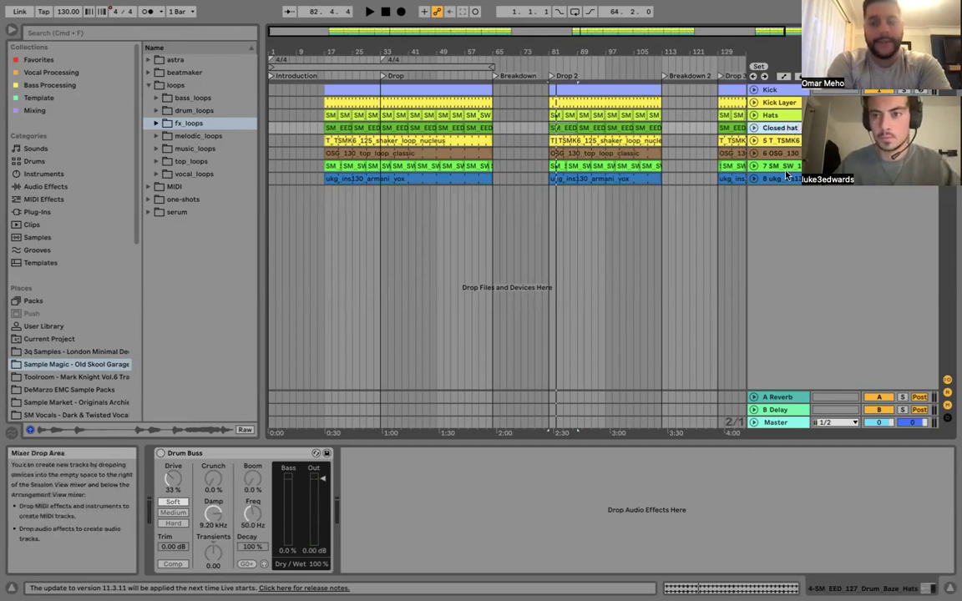
Rename the fifth track, the TSMK6 shaker loop, as "Shaker".
{"action": "left_click", "coordinate": [707, 178]}
{"action": "left_click", "coordinate": [565, 146]}
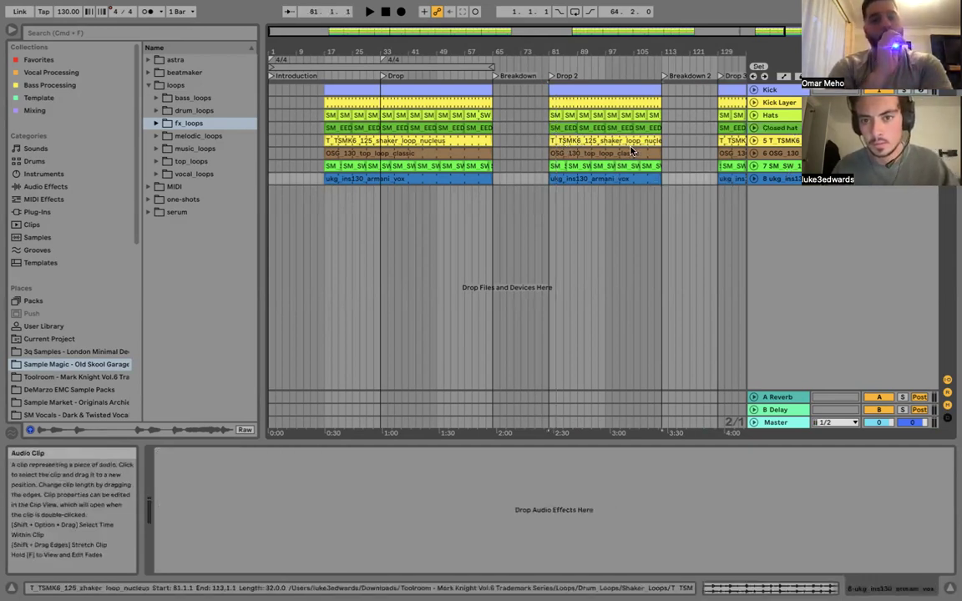
{"action": "left_click", "coordinate": [758, 142]}
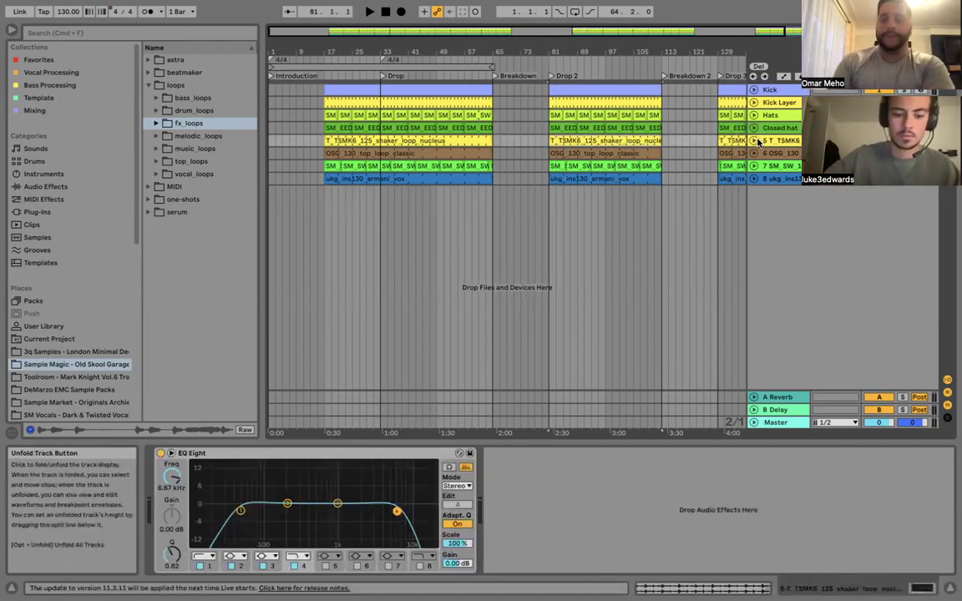
{"action": "type", "text": "S"}
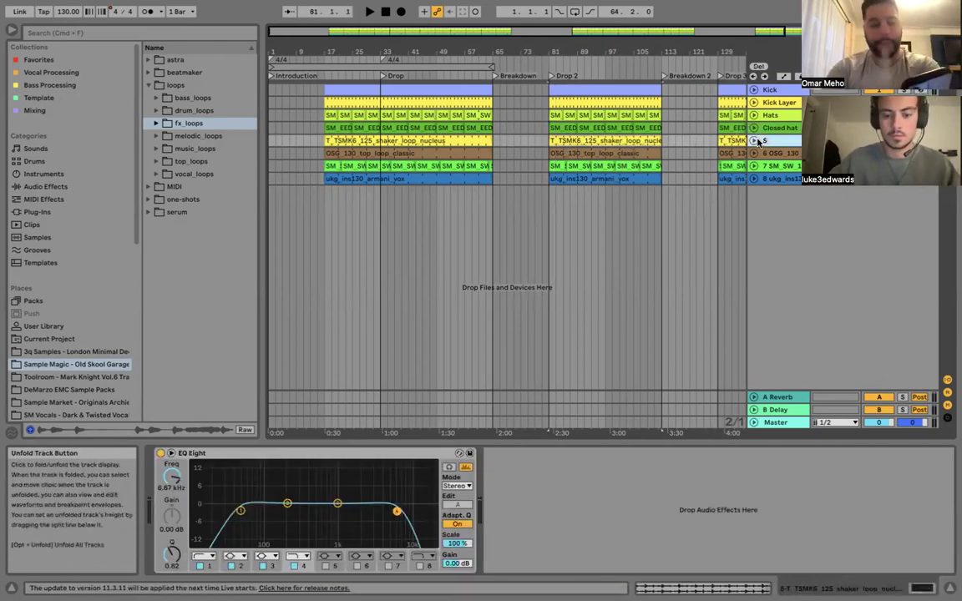
{"action": "type", "text": "haker"}
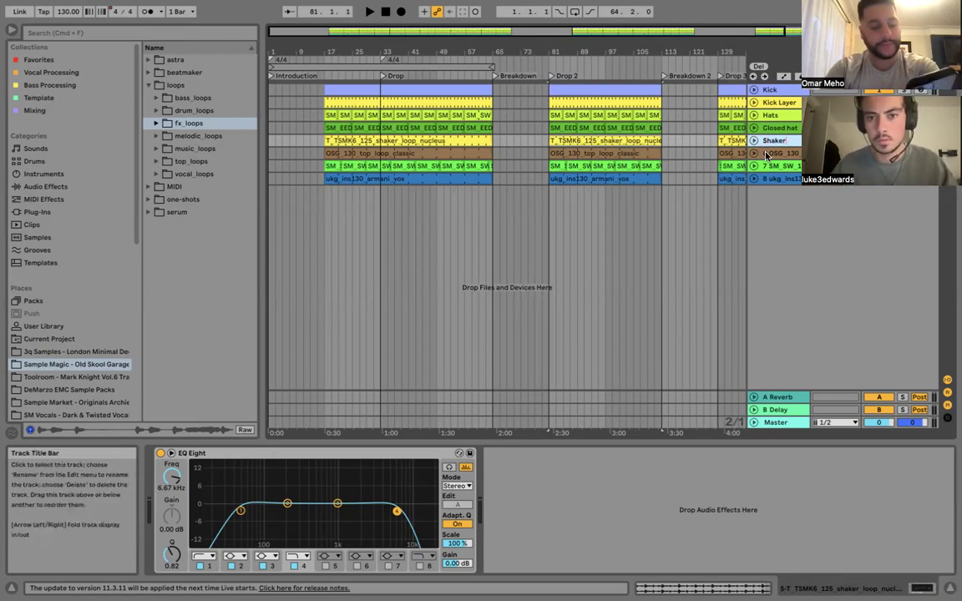
Play Drop 2 from bar 81 and rename the sixth track, OSG_130_top_loop_classic, as "Top Loop".
{"action": "left_click", "coordinate": [766, 156]}
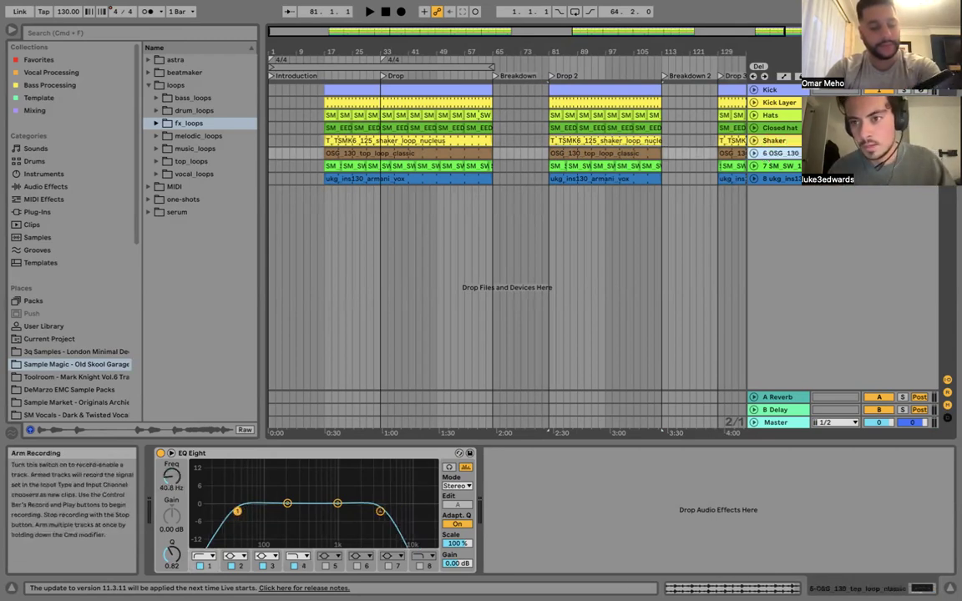
{"action": "key", "text": "space"}
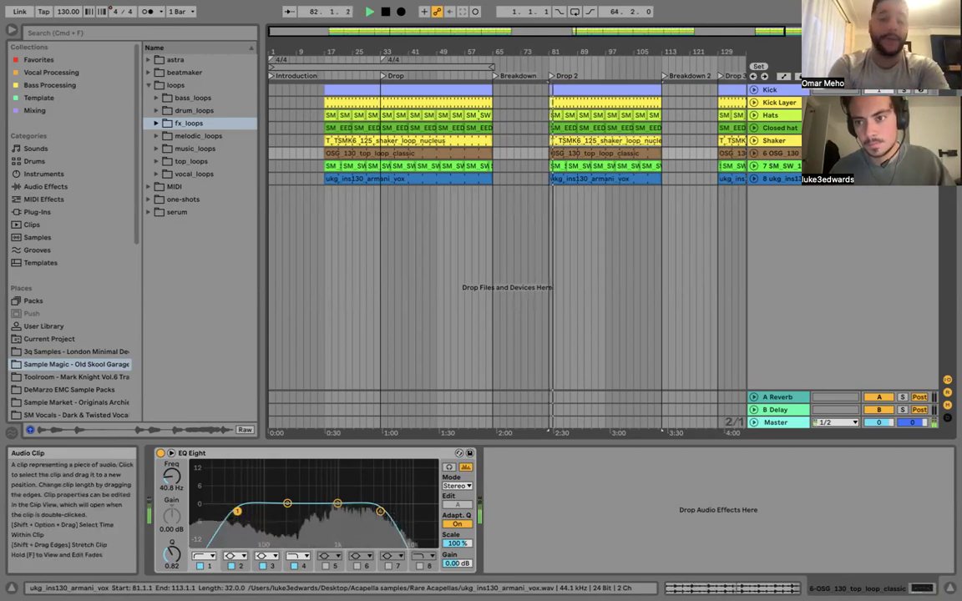
{"action": "left_click", "coordinate": [769, 156]}
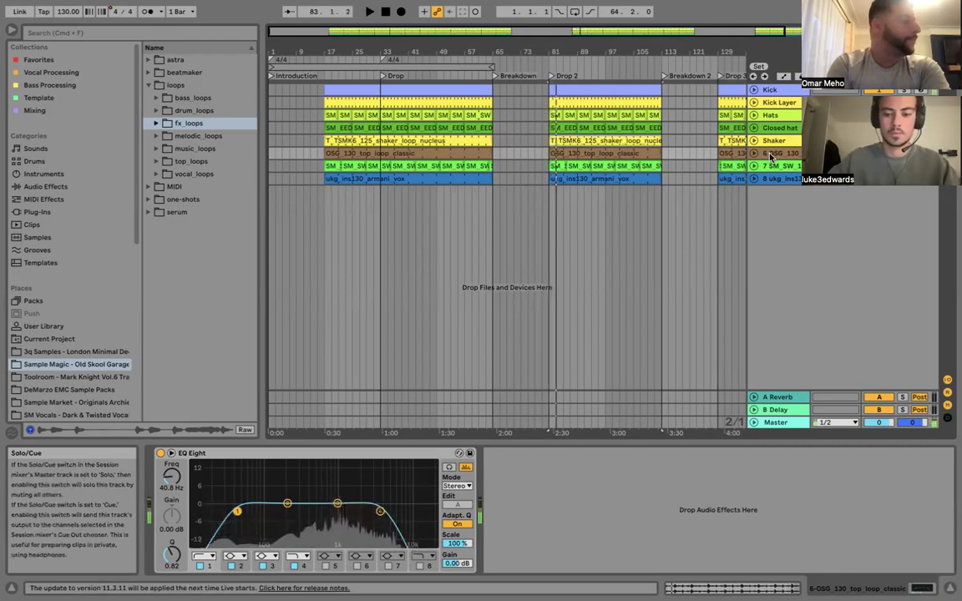
{"action": "left_click", "coordinate": [770, 156]}
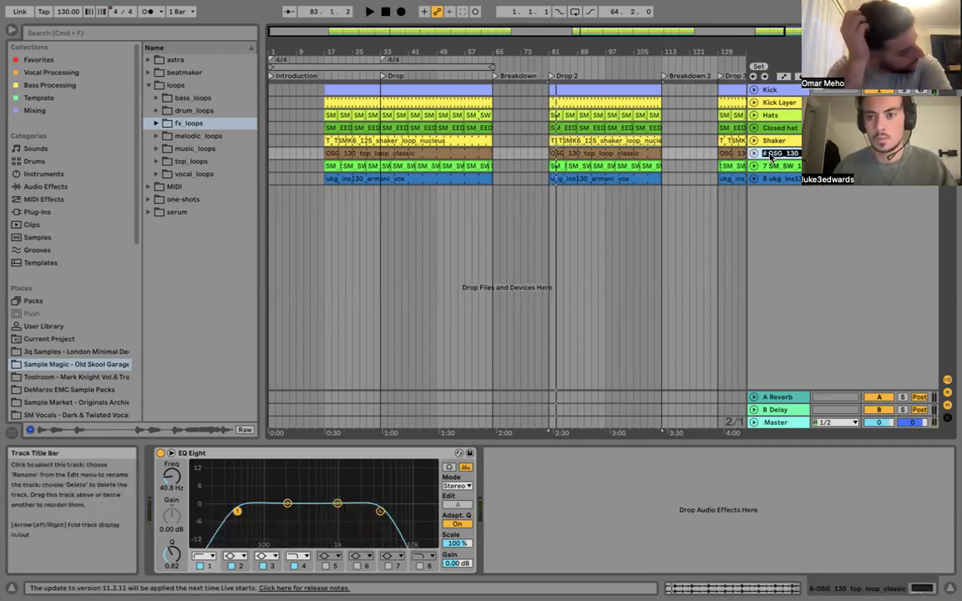
{"action": "type", "text": "Top Loop"}
Play the arrangement from bar 133 in Drop 3 and rename the seventh track, the PouapPouap synth, as "Hook".
{"action": "left_click", "coordinate": [776, 179]}
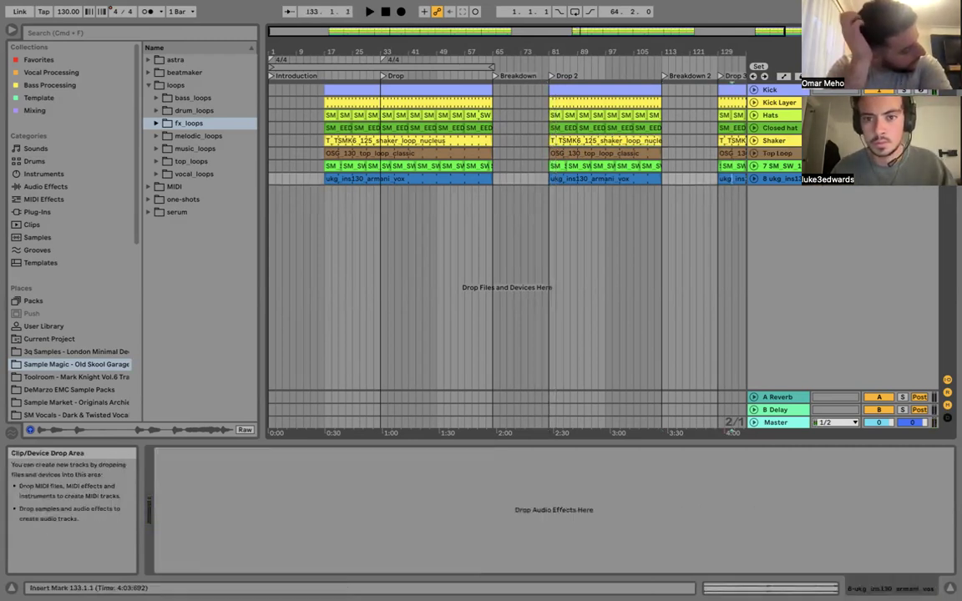
{"action": "key", "text": "Up"}
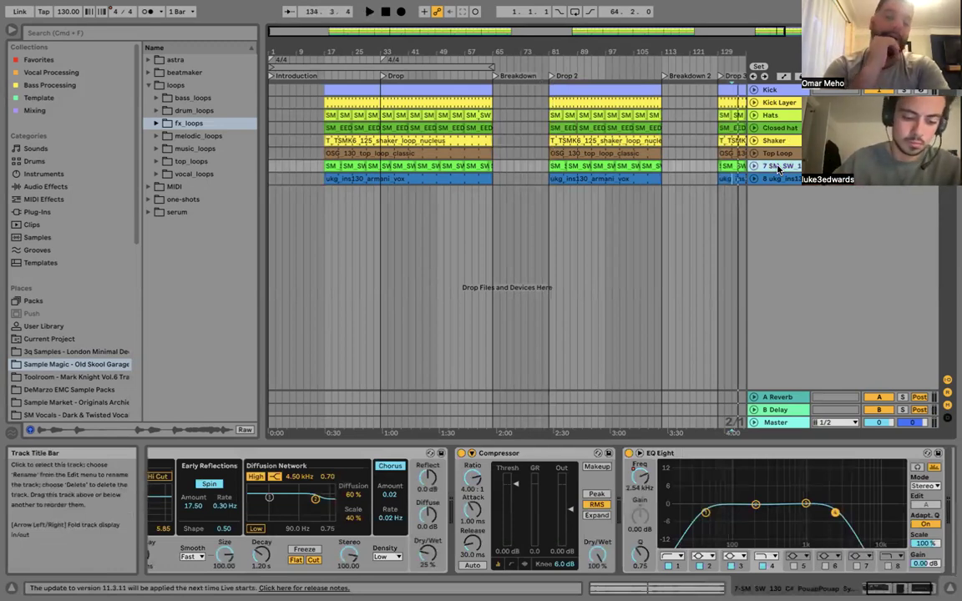
{"action": "key", "text": "super+r"}
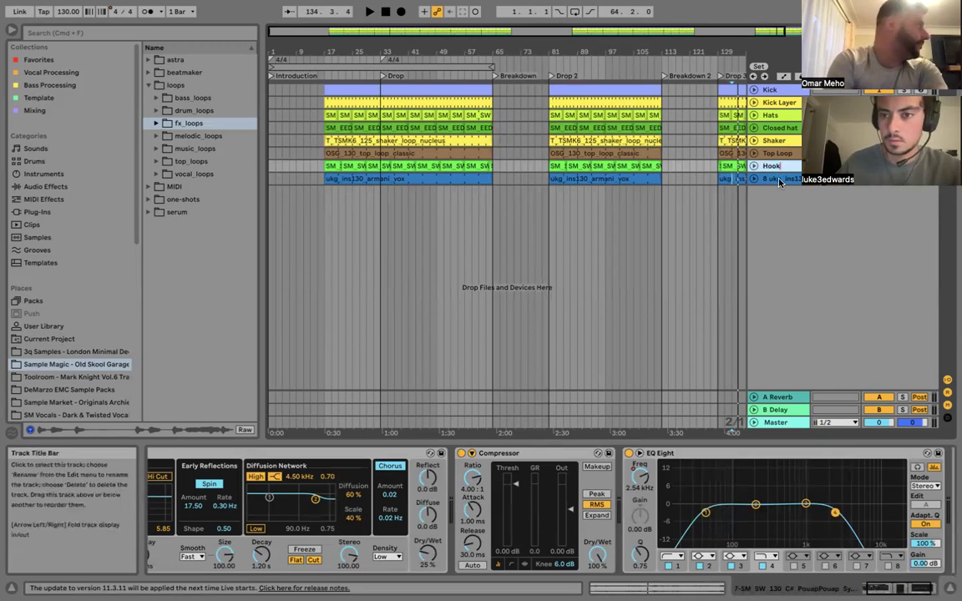
Rename the eighth track, ukg_ins130_armani_vox, as "Vocal".
{"action": "left_click", "coordinate": [780, 180]}
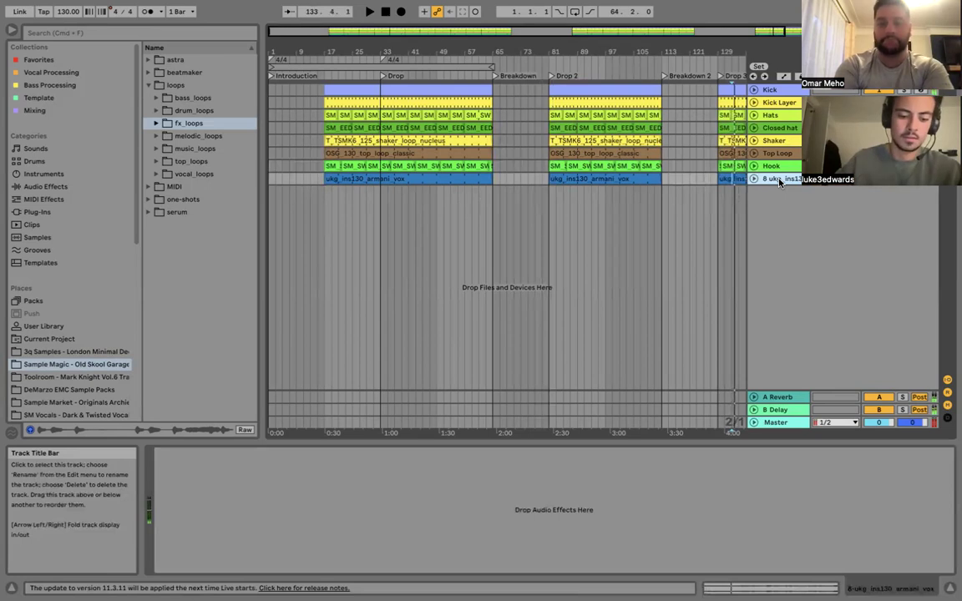
{"action": "key", "text": "super+r"}
{"action": "type", "text": "Vocal"}
{"action": "key", "text": "Return"}
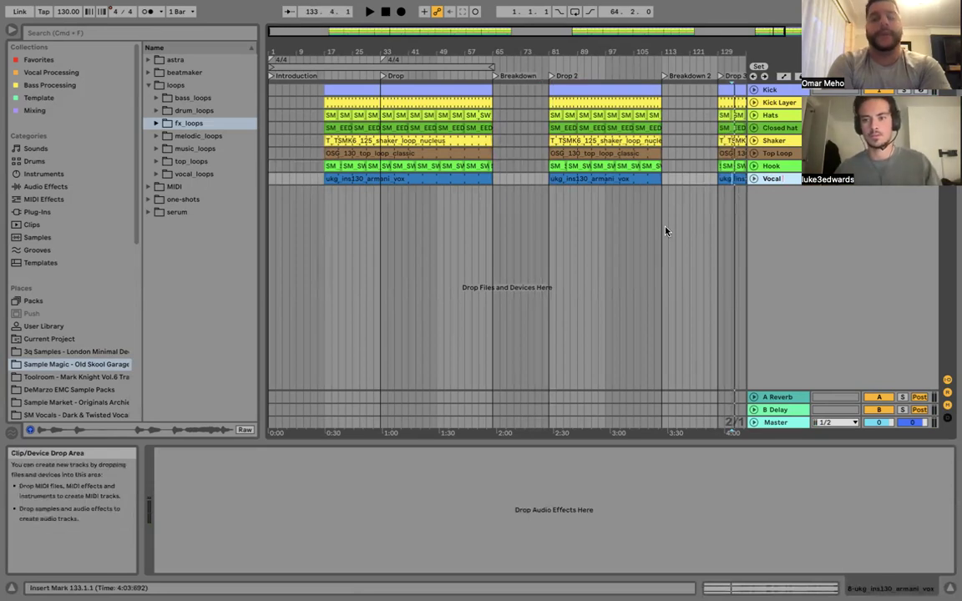
Extend the first Hats clip back to bar 1 and play the introduction.
{"action": "key", "text": "Left"}
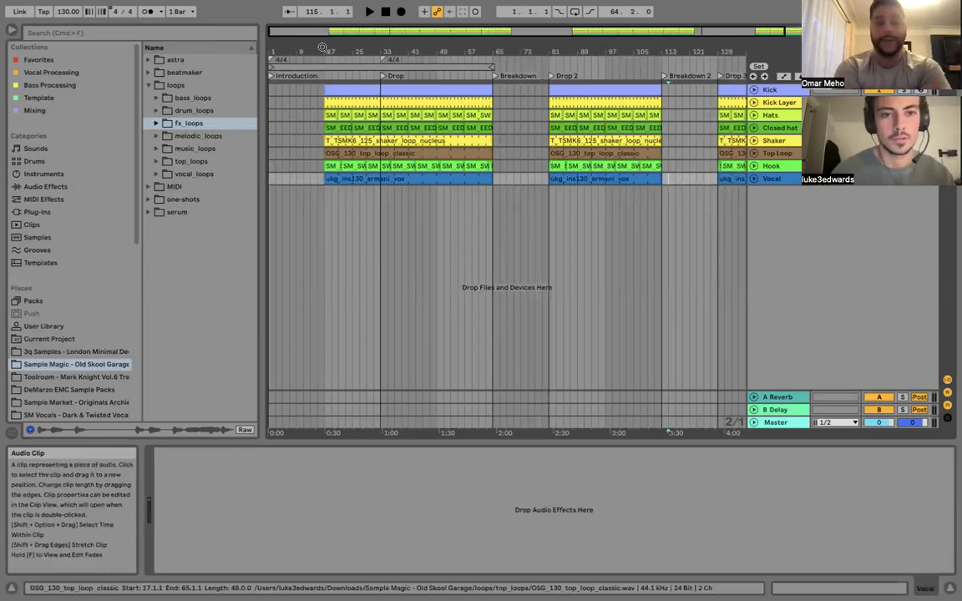
{"action": "scroll", "coordinate": [394, 108], "scroll_direction": "up", "scroll_amount": 1}
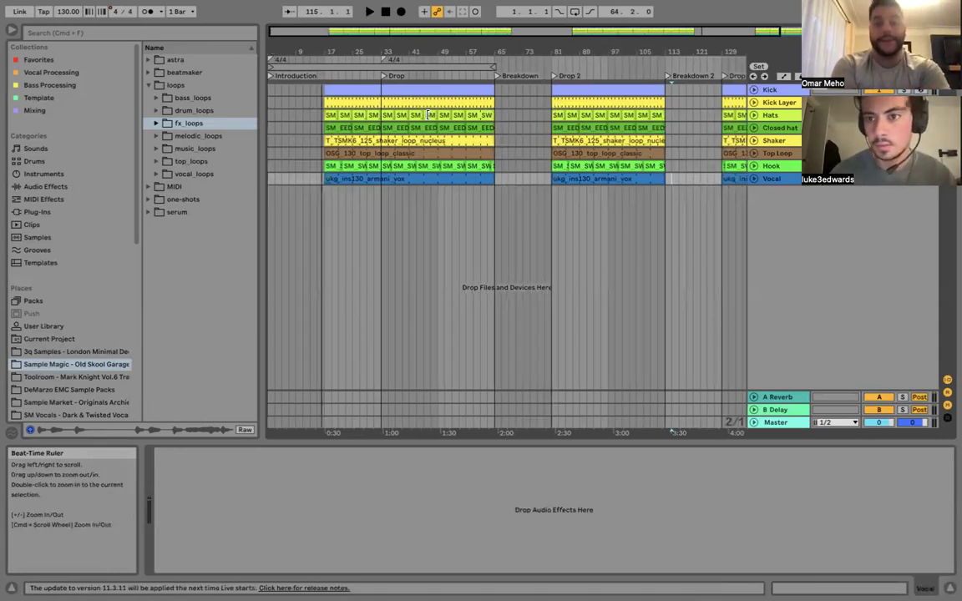
{"action": "scroll", "coordinate": [428, 115], "scroll_direction": "up", "scroll_amount": 3}
{"action": "left_click_drag", "start_coordinate": [273, 121], "coordinate": [391, 134]}
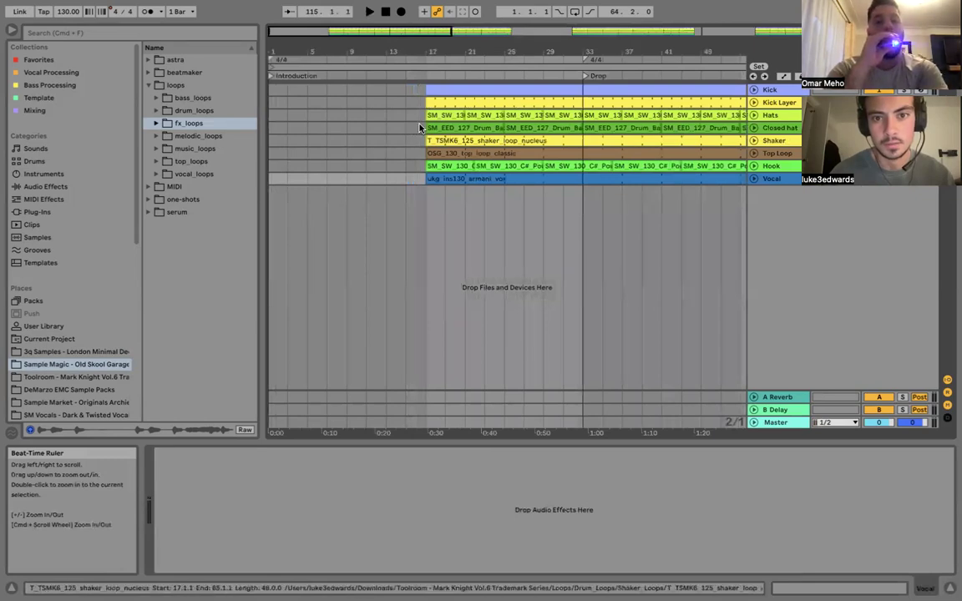
{"action": "left_click_drag", "start_coordinate": [429, 122], "coordinate": [271, 117]}
{"action": "key", "text": "space"}
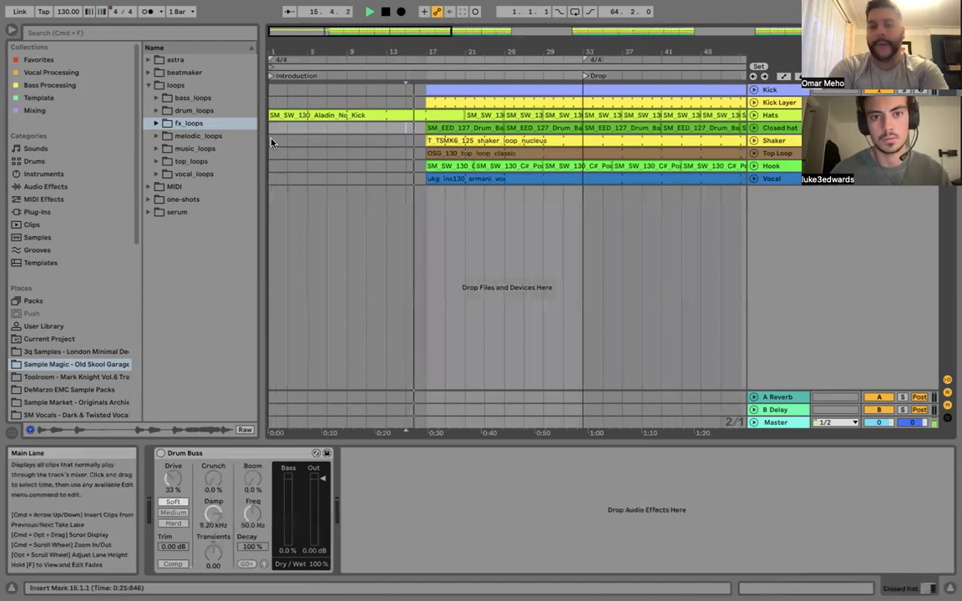
{"action": "left_click", "coordinate": [272, 142]}
{"action": "key", "text": "space"}
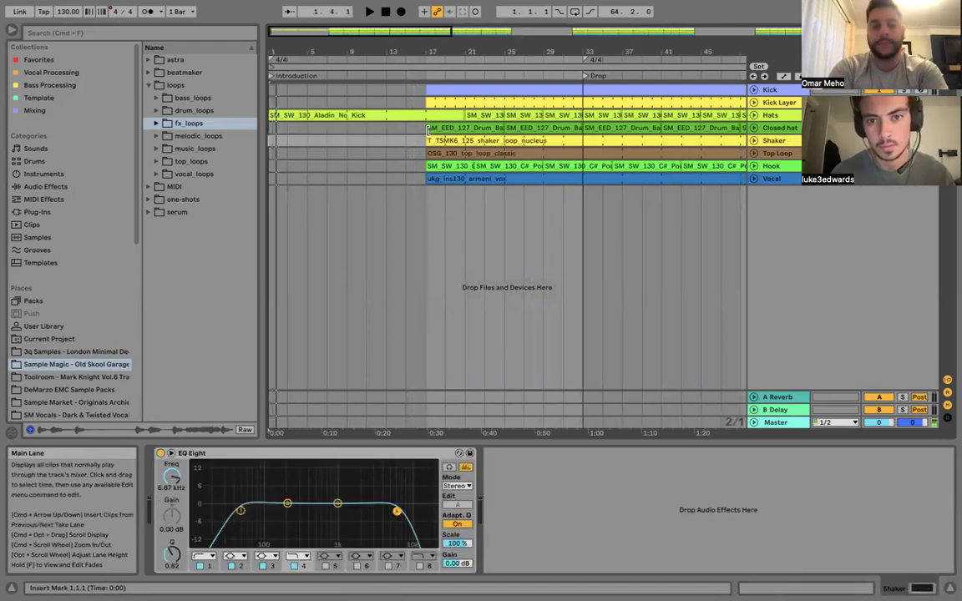
Remove the Hats clip's extension from the introduction so the track starts at bar 17.
{"action": "left_click_drag", "start_coordinate": [367, 117], "coordinate": [260, 130]}
{"action": "key", "text": "Delete"}
{"action": "key", "text": "Delete"}
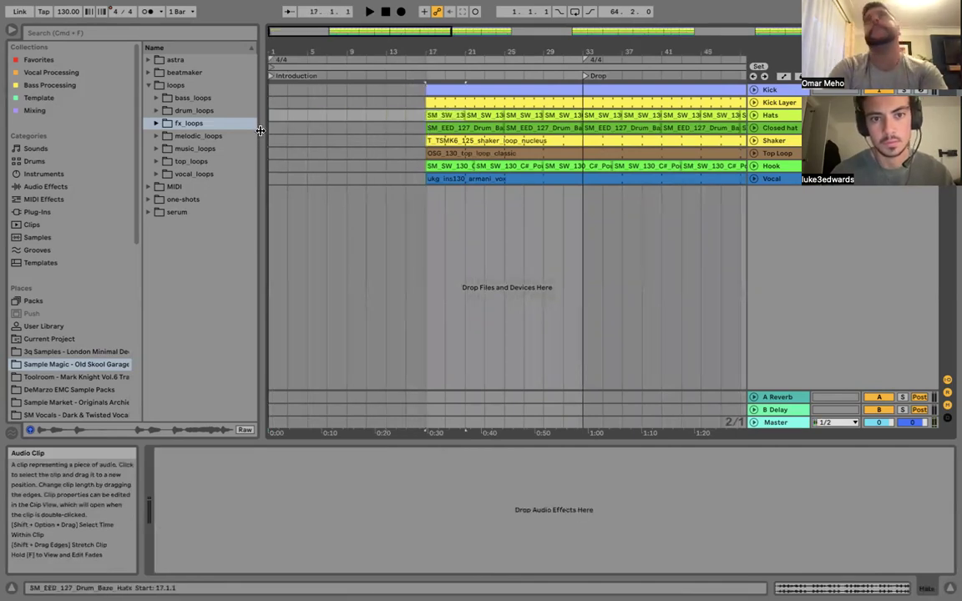
Extend the first Closed hat and Top Loop clips back to bar 1 and play the introduction.
{"action": "left_click_drag", "start_coordinate": [425, 128], "coordinate": [269, 127]}
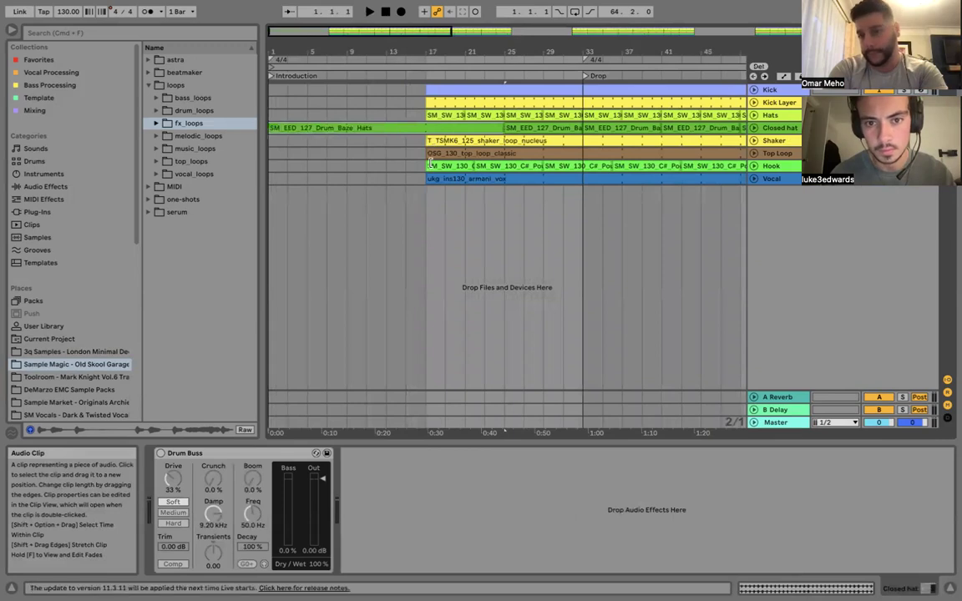
{"action": "key", "text": "space"}
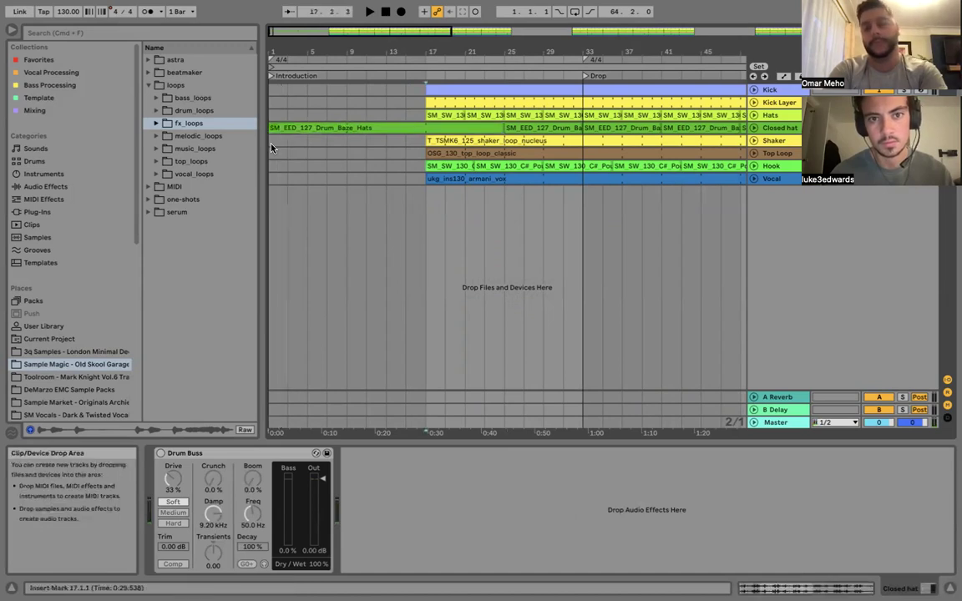
{"action": "left_click", "coordinate": [271, 148]}
{"action": "key", "text": "super+a"}
{"action": "key", "text": "space"}
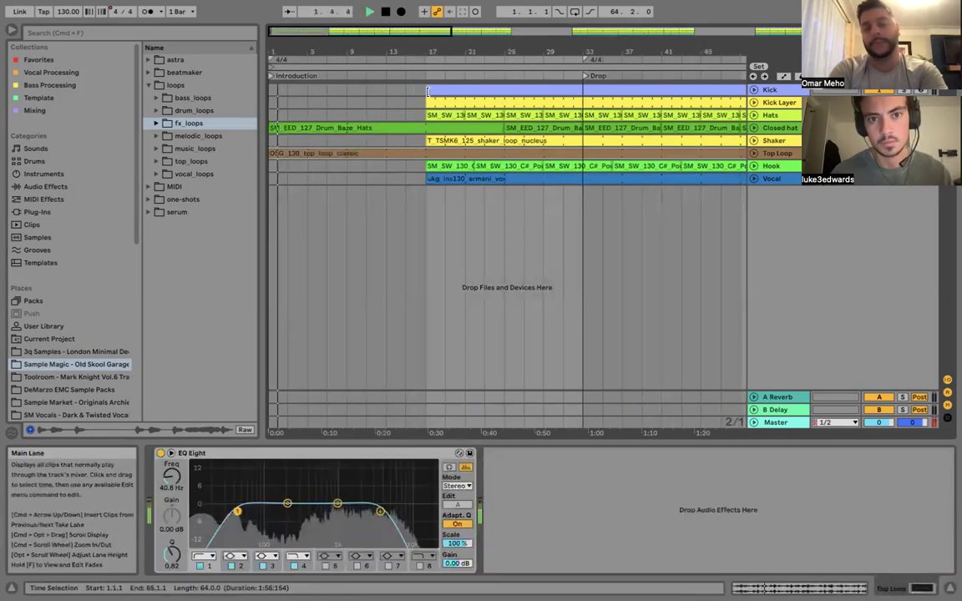
Extend the Kick clip back to bar 5 and the Kick Layer clip back to bar 9 while playing the introduction.
{"action": "left_click", "coordinate": [426, 91]}
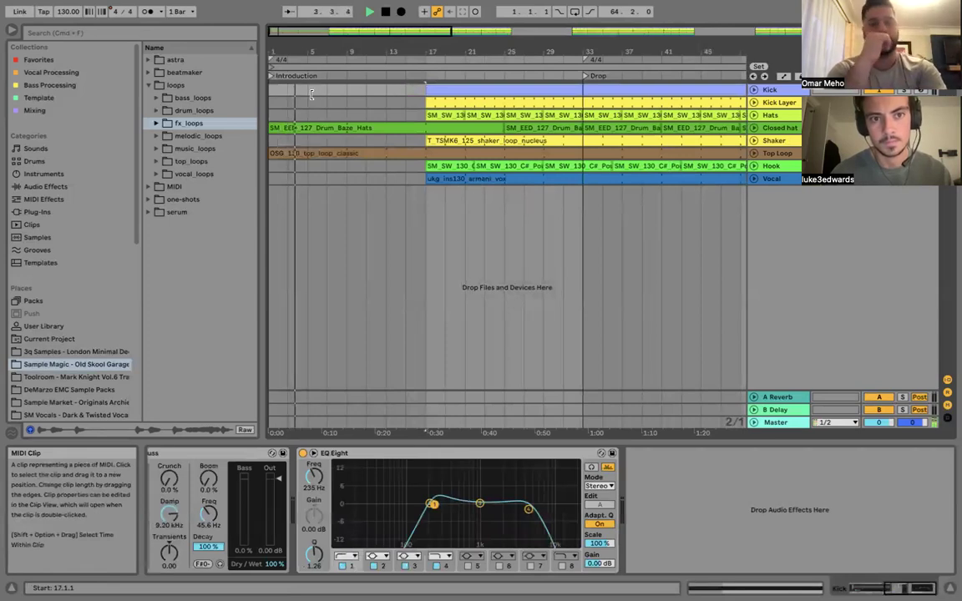
{"action": "left_click_drag", "start_coordinate": [429, 104], "coordinate": [315, 106]}
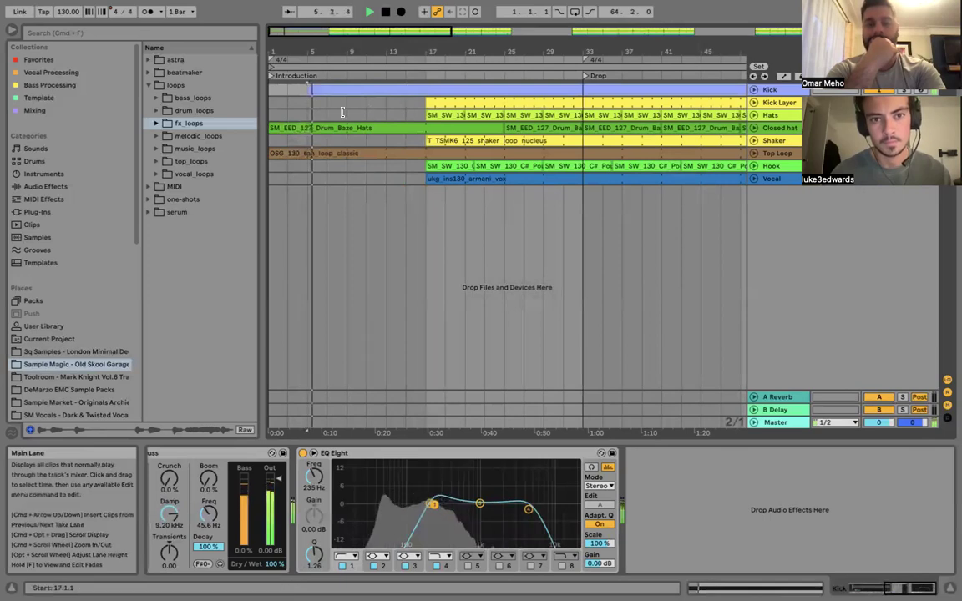
{"action": "left_click_drag", "start_coordinate": [426, 105], "coordinate": [346, 121]}
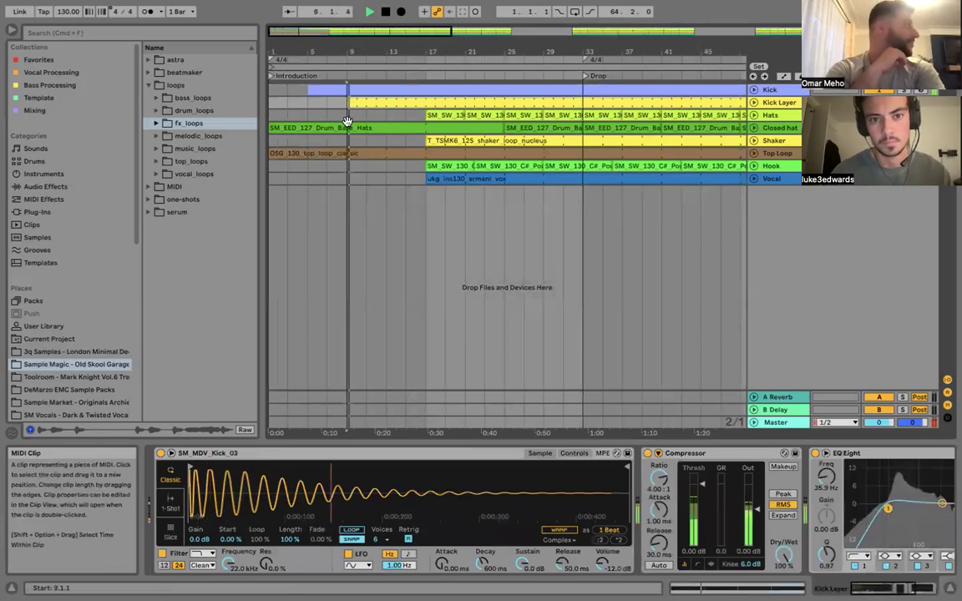
{"action": "left_click", "coordinate": [419, 92]}
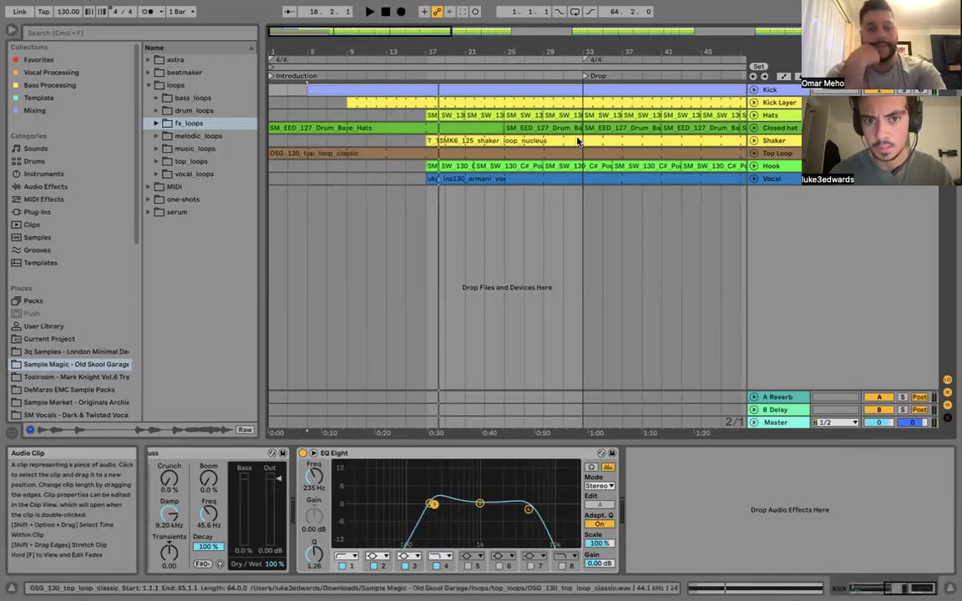
Trim the Shaker clip to start at the Drop locator, bar 33, and try starting the Hook clip at bar 21.
{"action": "left_click", "coordinate": [432, 179]}
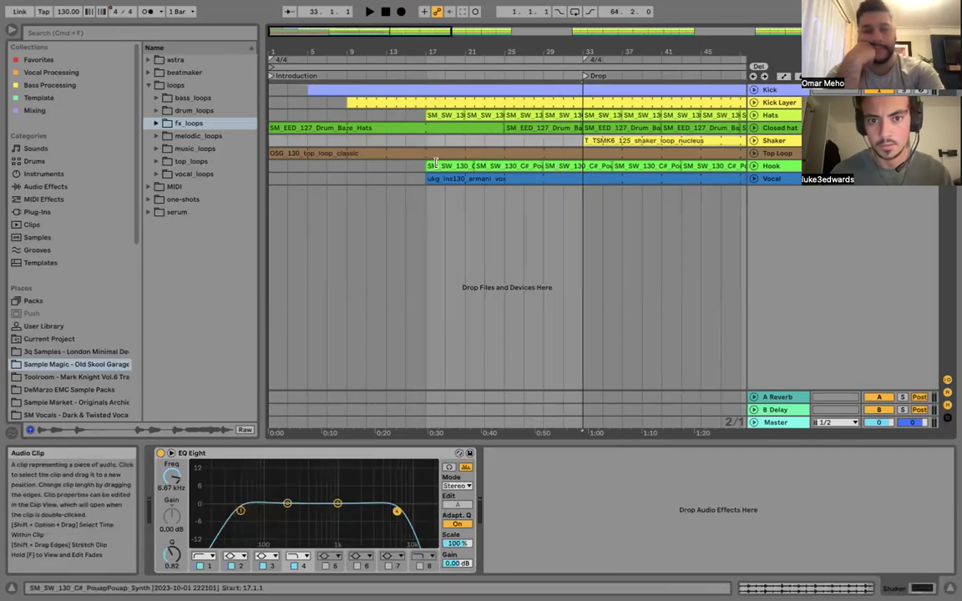
{"action": "left_click_drag", "start_coordinate": [426, 163], "coordinate": [465, 165]}
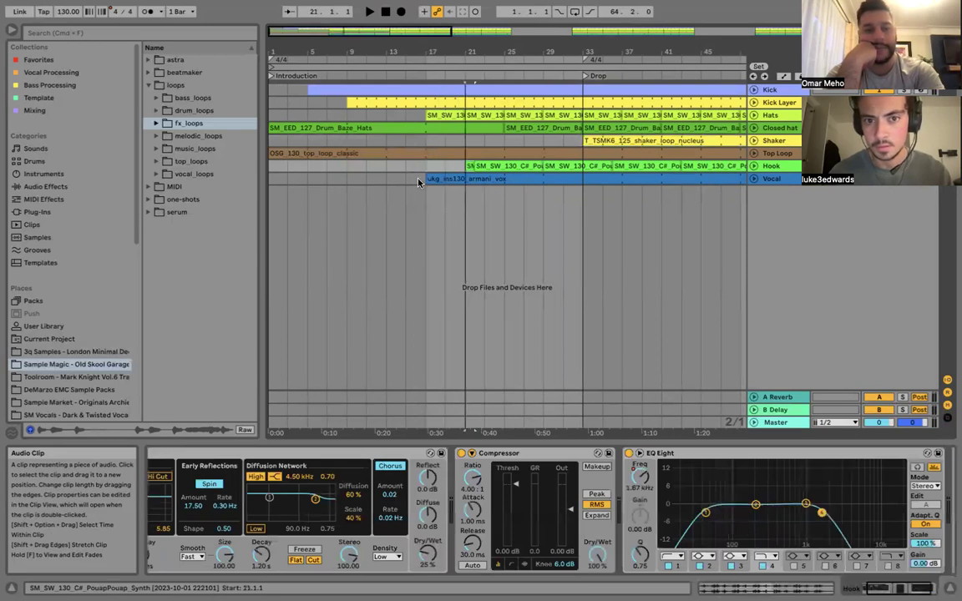
{"action": "key", "text": "super+z"}
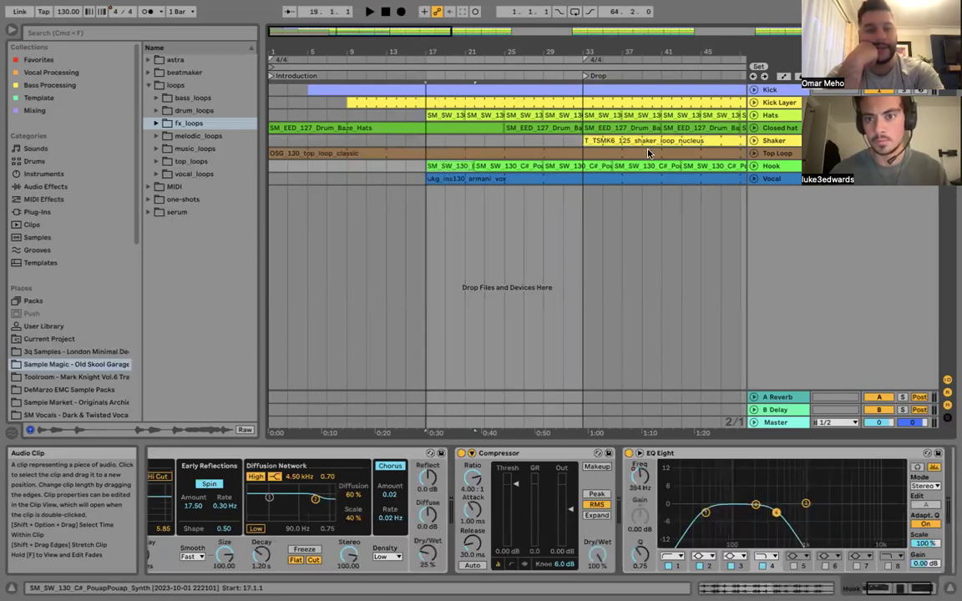
{"action": "left_click", "coordinate": [445, 153]}
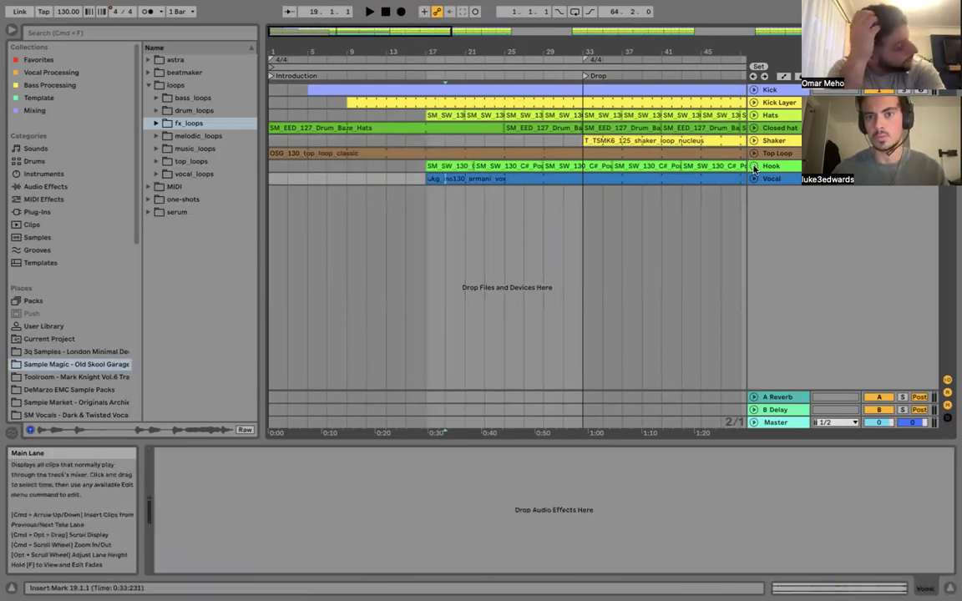
{"action": "left_click", "coordinate": [772, 167]}
{"action": "scroll", "coordinate": [775, 172], "scroll_direction": "right", "scroll_amount": 6}
{"action": "scroll", "coordinate": [774, 171], "scroll_direction": "right", "scroll_amount": 6}
{"action": "left_click_drag", "start_coordinate": [775, 170], "coordinate": [775, 169]}
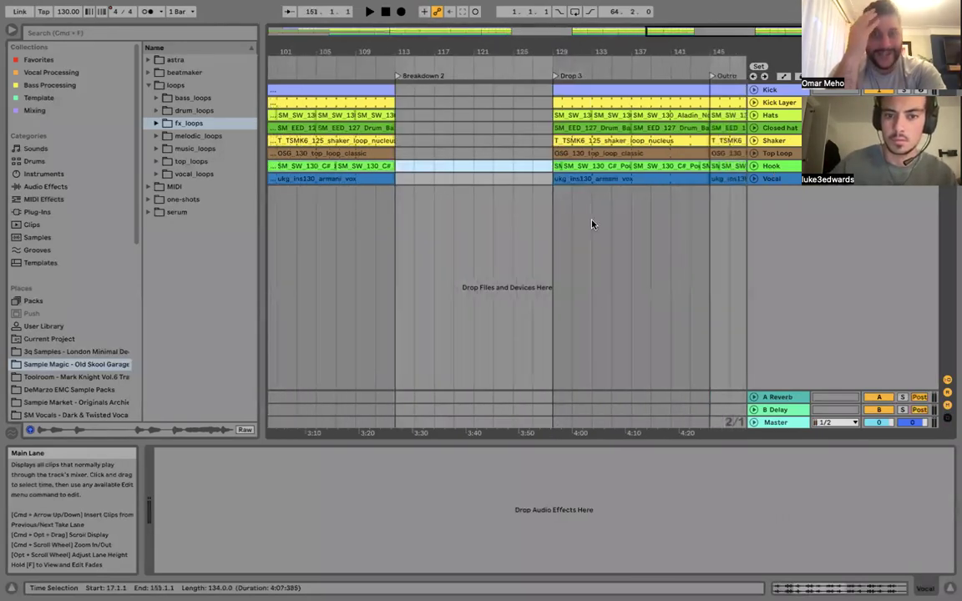
{"action": "scroll", "coordinate": [591, 224], "scroll_direction": "right", "scroll_amount": 2}
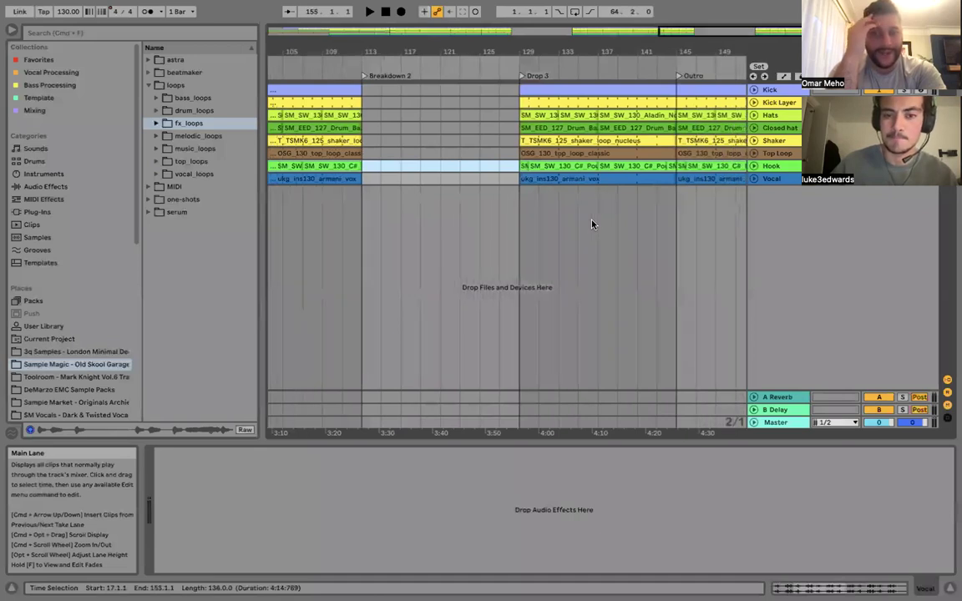
{"action": "key", "text": "super+j"}
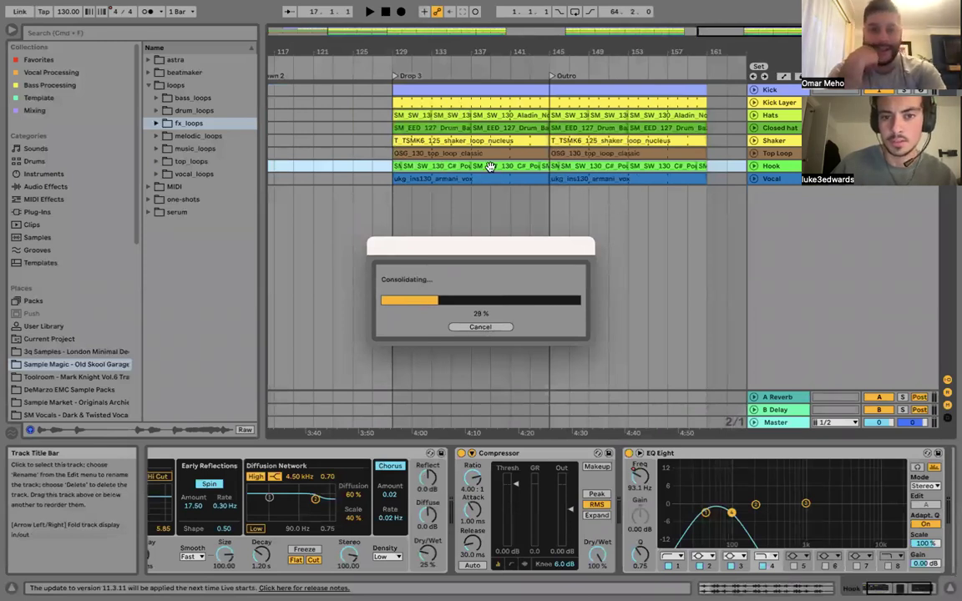
{"action": "left_click", "coordinate": [344, 48]}
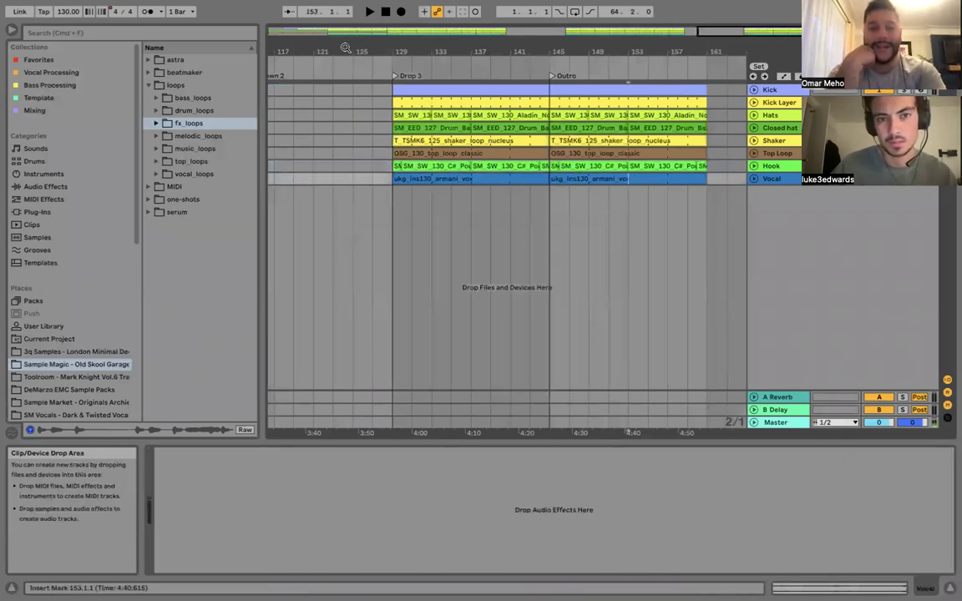
Consolidate the Hook clips from bar 17 to bar 65 into one clip and trim its start to the Drop, bar 33.
{"action": "left_click_drag", "start_coordinate": [345, 48], "coordinate": [399, 130]}
{"action": "left_click_drag", "start_coordinate": [354, 157], "coordinate": [343, 161]}
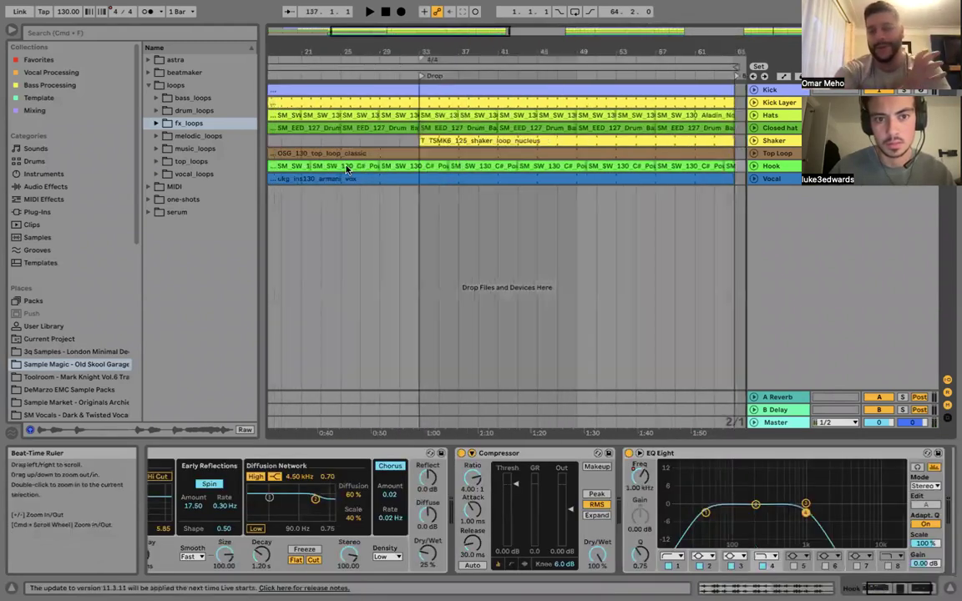
{"action": "scroll", "coordinate": [608, 169], "scroll_direction": "right", "scroll_amount": 3}
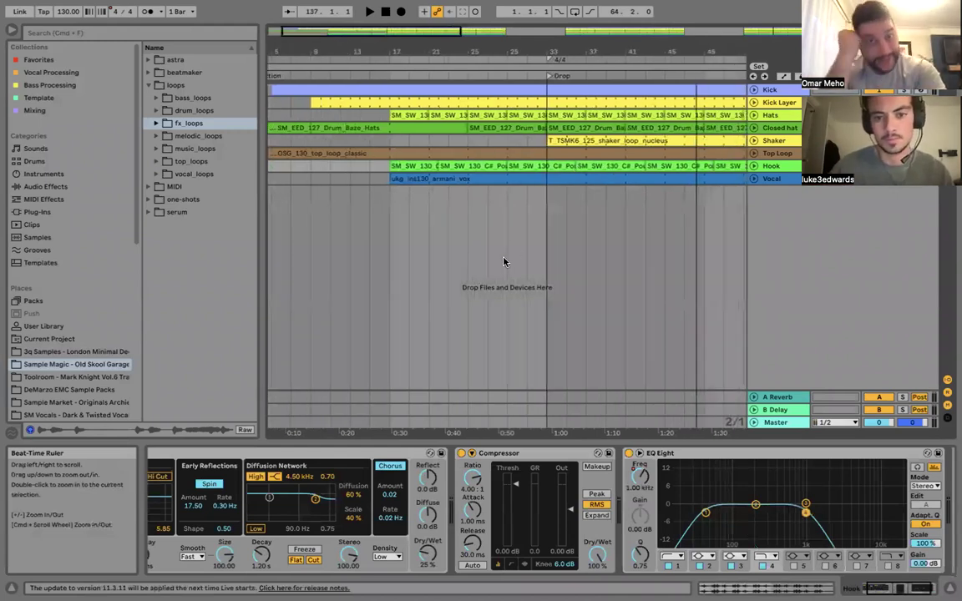
{"action": "scroll", "coordinate": [394, 210], "scroll_direction": "down", "scroll_amount": 3}
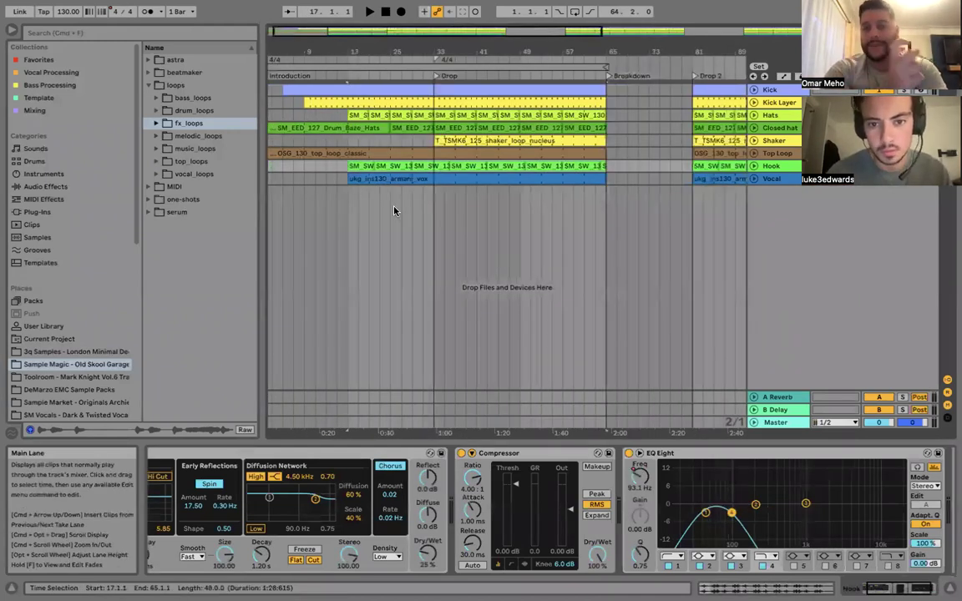
{"action": "key", "text": "super+j"}
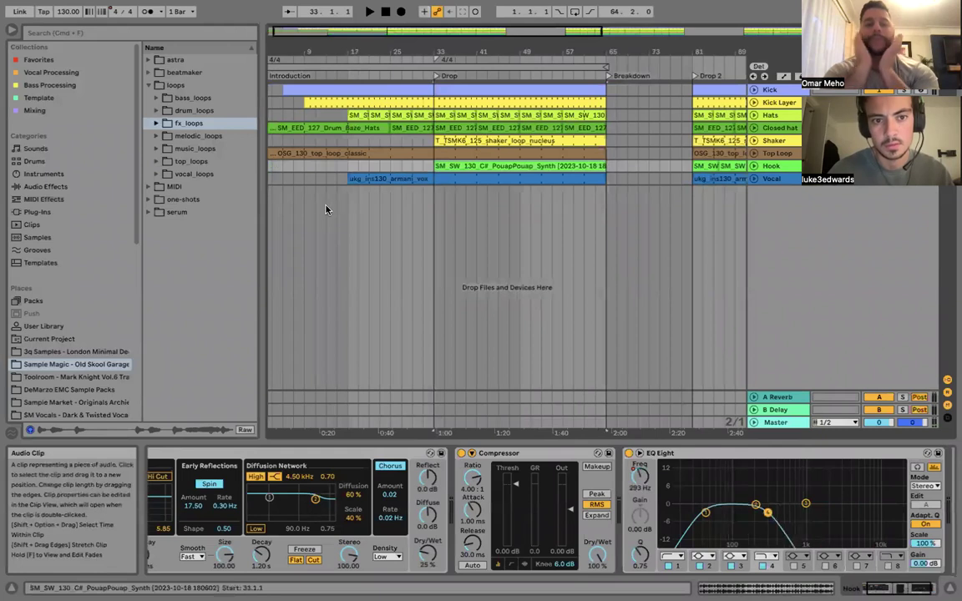
Play the introduction from the beginning and remove the Kick Layer clip that runs up to the Breakdown.
{"action": "left_click", "coordinate": [269, 197]}
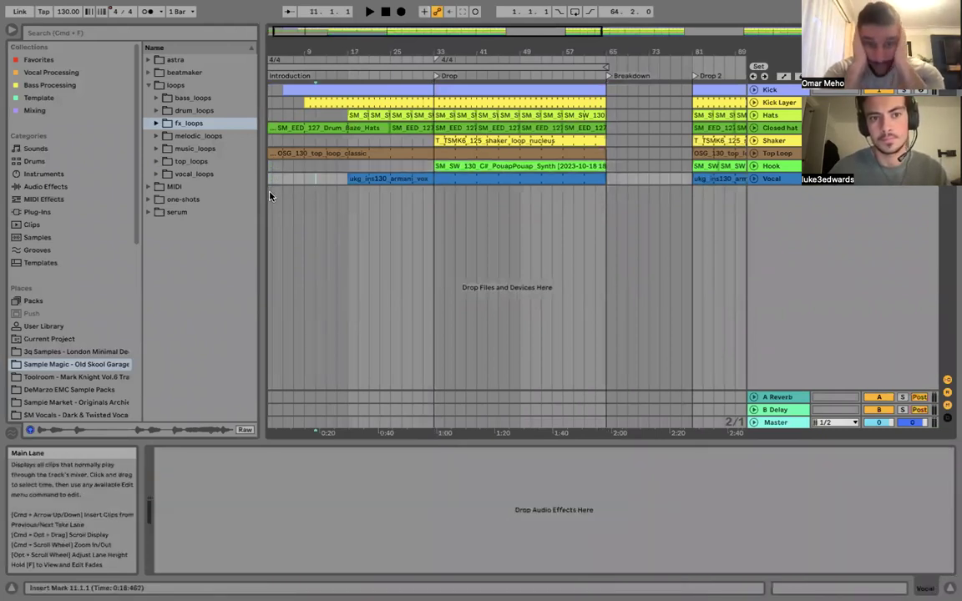
{"action": "left_click", "coordinate": [269, 196]}
{"action": "key", "text": "space"}
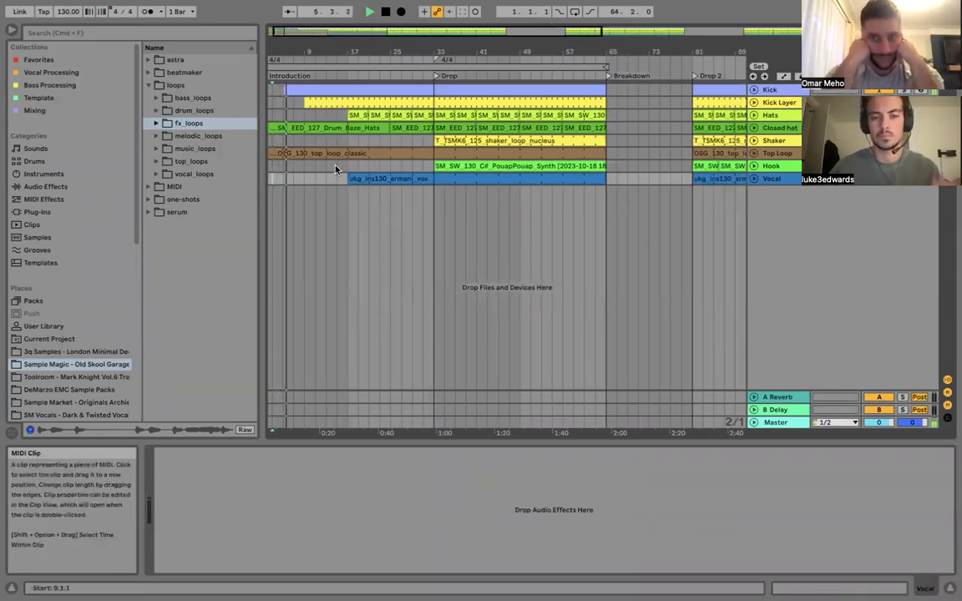
{"action": "key", "text": "super+z"}
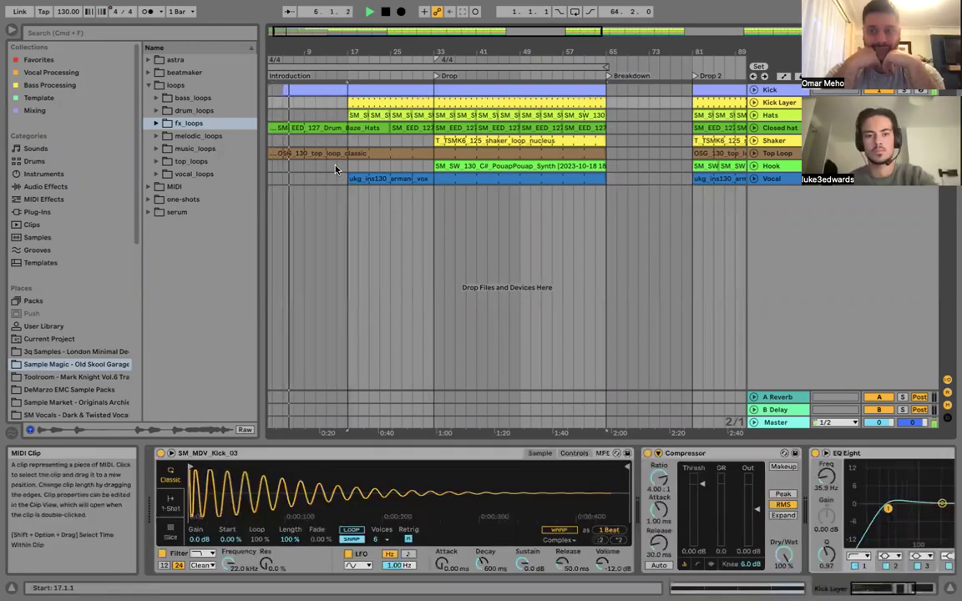
{"action": "key", "text": "super+z"}
{"action": "key", "text": "XF86AudioRaiseVolume"}
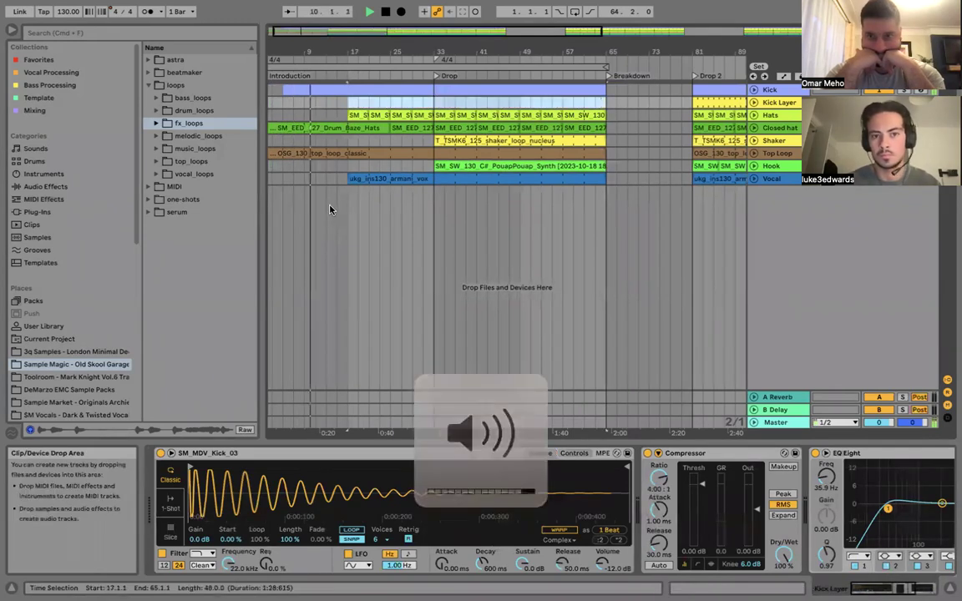
{"action": "left_click", "coordinate": [306, 179]}
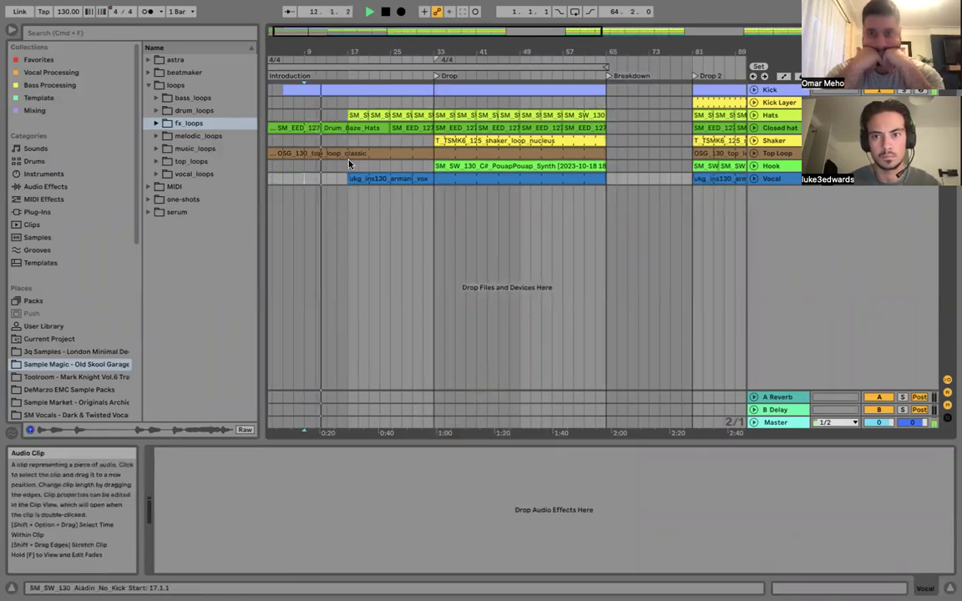
Try starting the first Hats clip at bar 13 during playback, then undo the extension.
{"action": "key", "text": "super+z"}
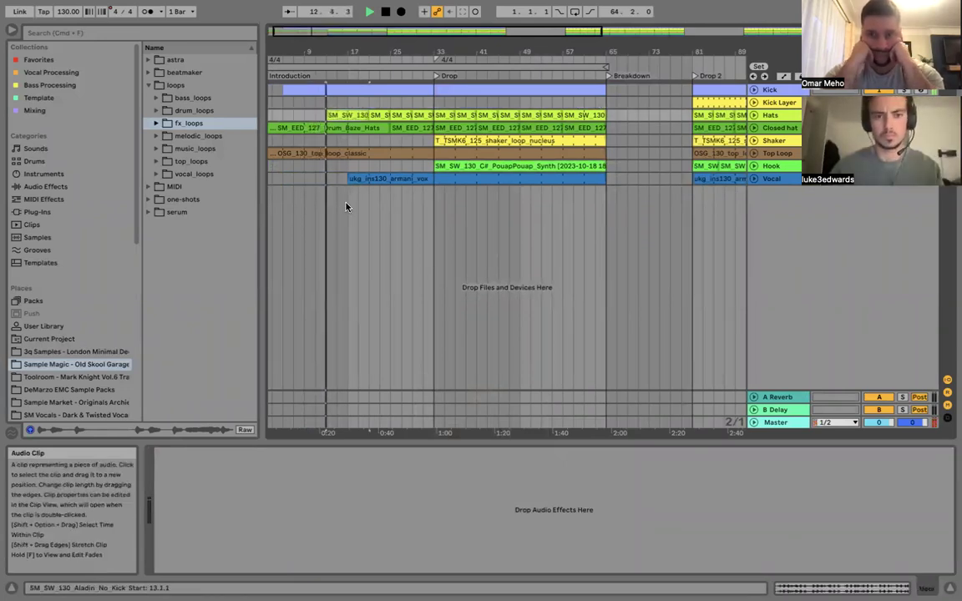
{"action": "left_click", "coordinate": [340, 117]}
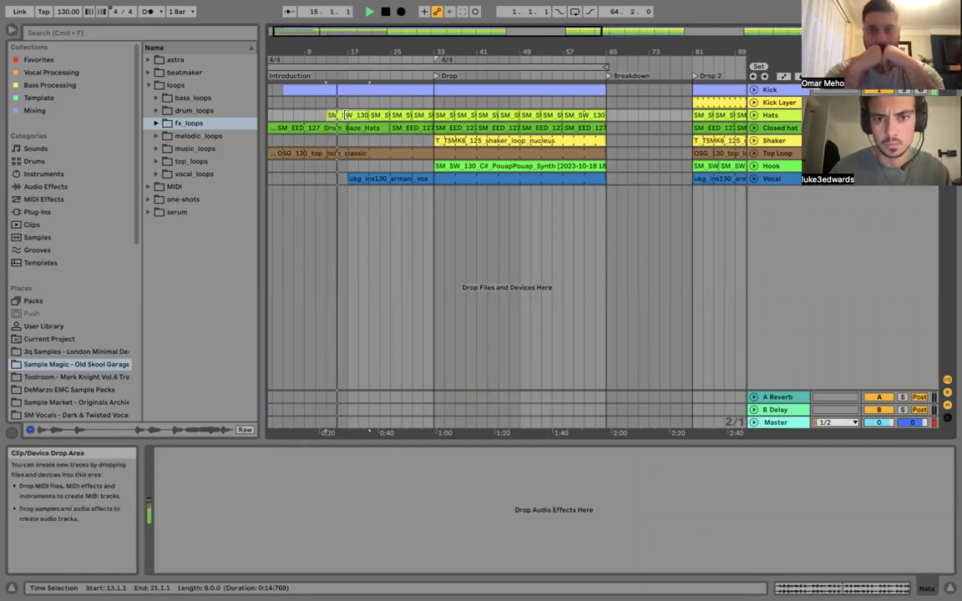
{"action": "key", "text": "super+z"}
{"action": "key", "text": "super+z"}
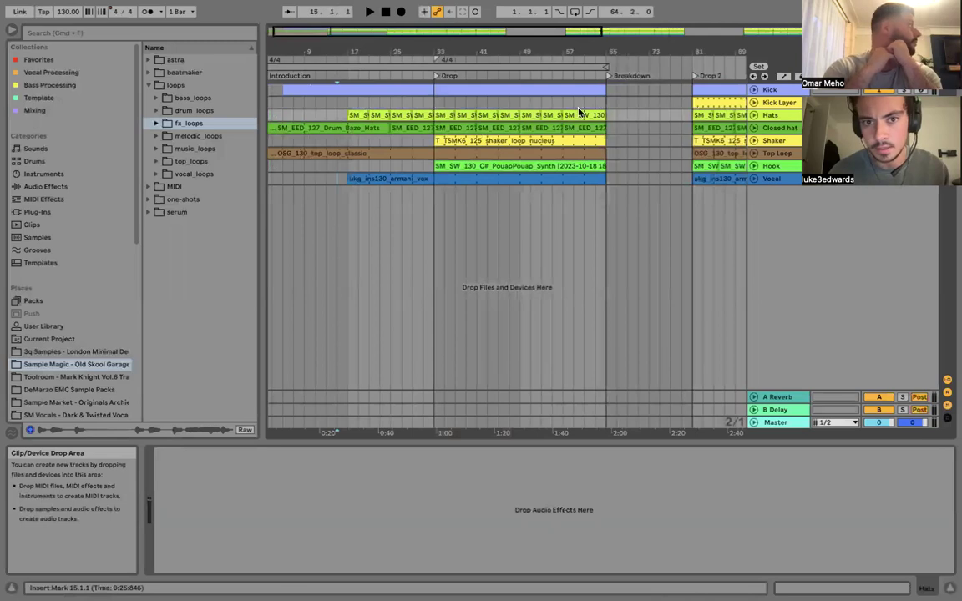
{"action": "key", "text": "super+z"}
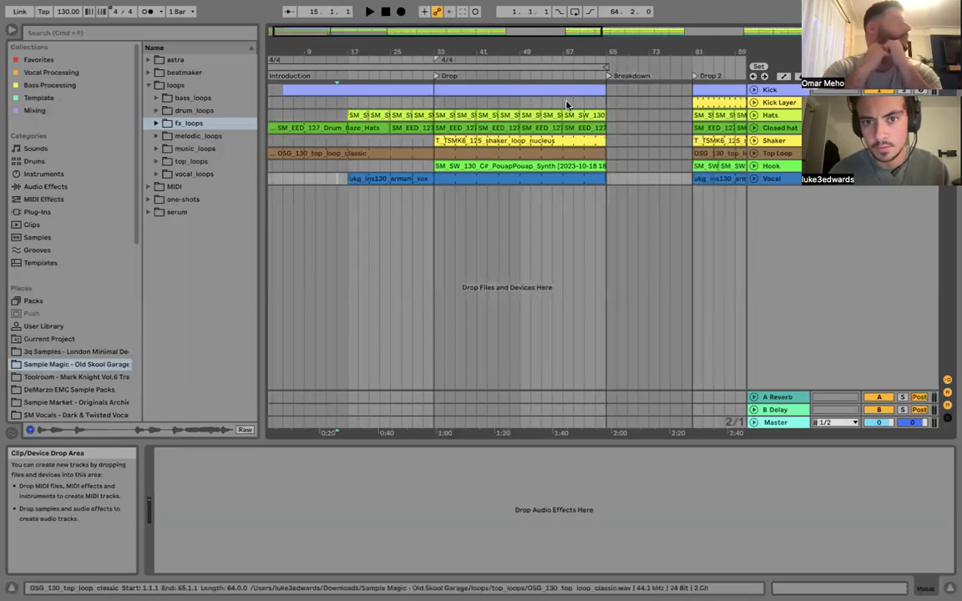
Copy the Kick Layer clip from Drop 2 to the first Drop at bar 33 and extend it back to bar 17.
{"action": "left_click", "coordinate": [692, 101]}
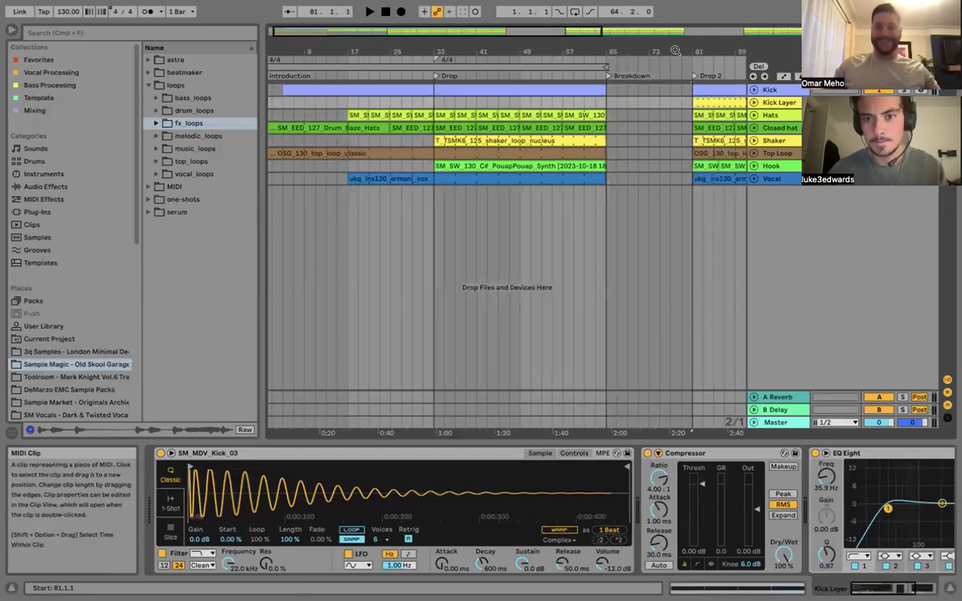
{"action": "left_click_drag", "start_coordinate": [499, 51], "coordinate": [468, 45]}
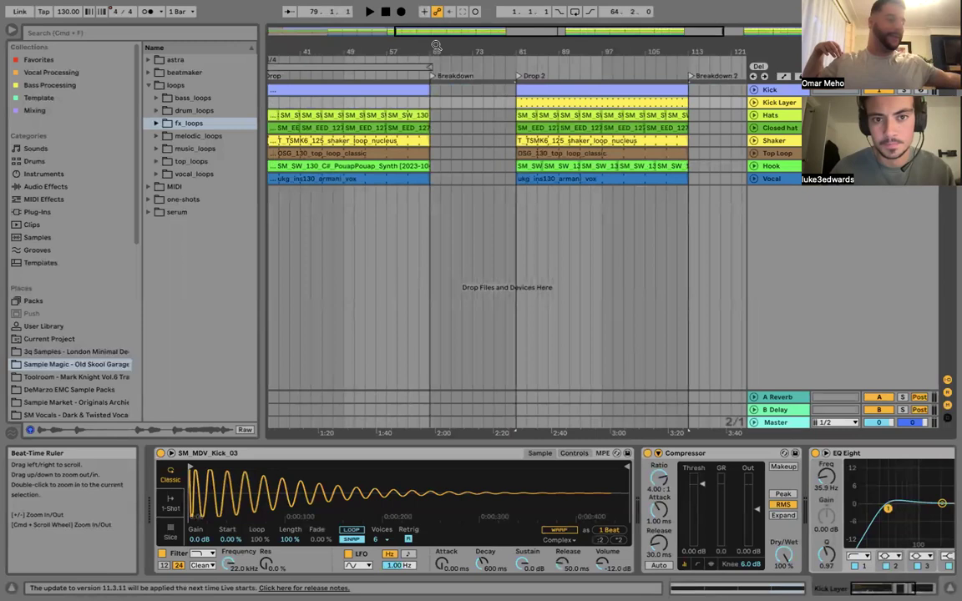
{"action": "scroll", "coordinate": [433, 87], "scroll_direction": "left", "scroll_amount": 5}
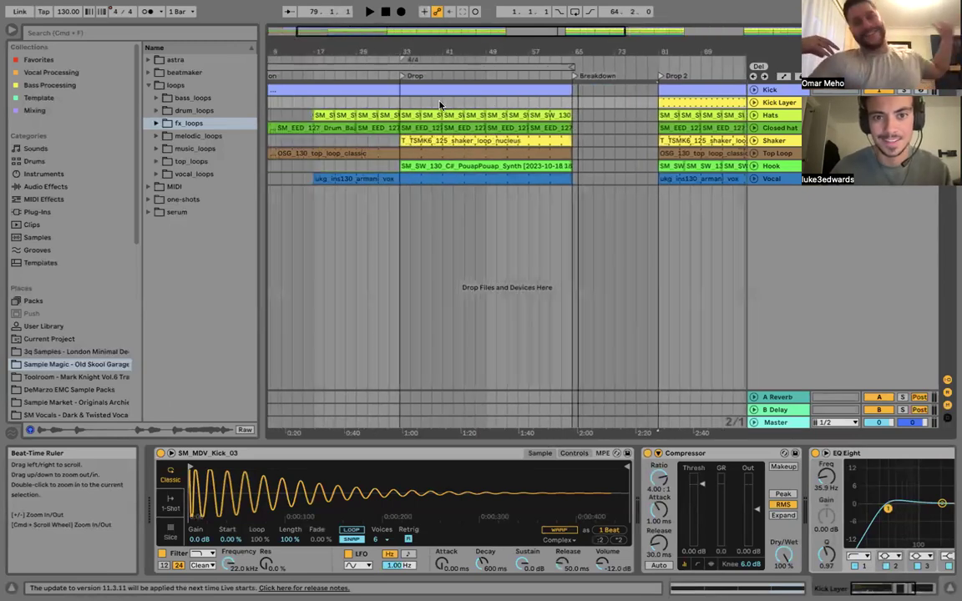
{"action": "scroll", "coordinate": [439, 106], "scroll_direction": "left", "scroll_amount": 2}
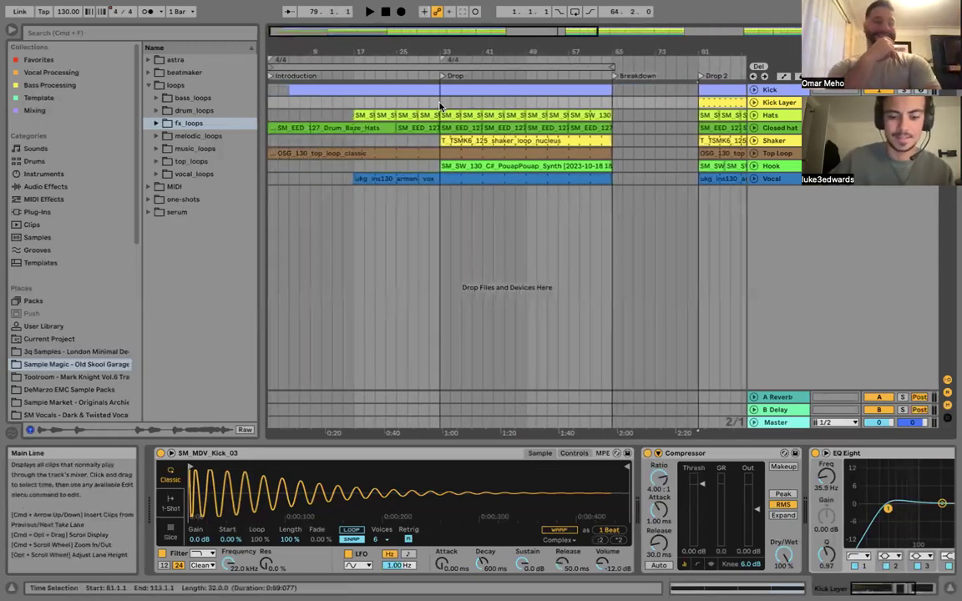
{"action": "left_click", "coordinate": [440, 105]}
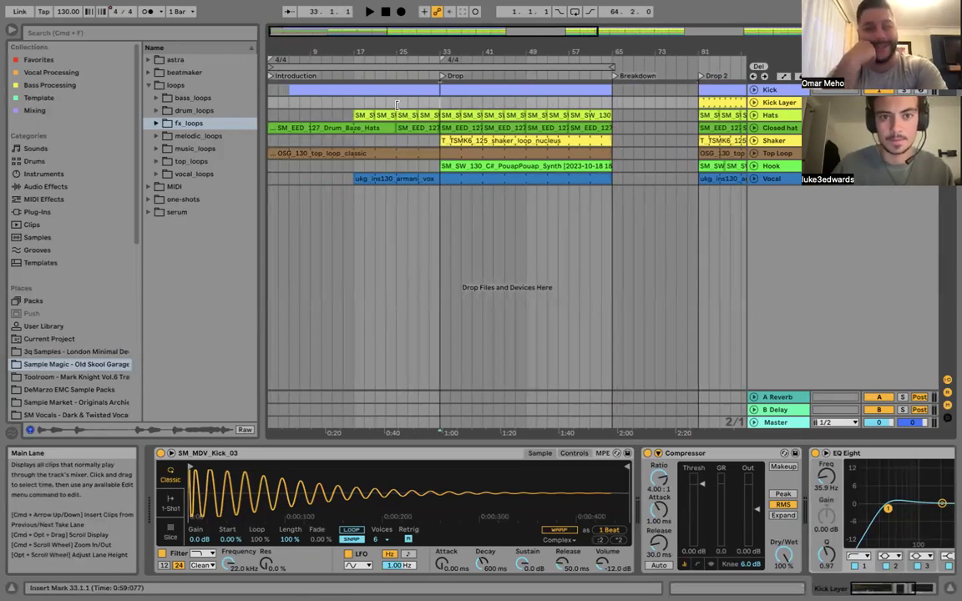
{"action": "left_click", "coordinate": [416, 102]}
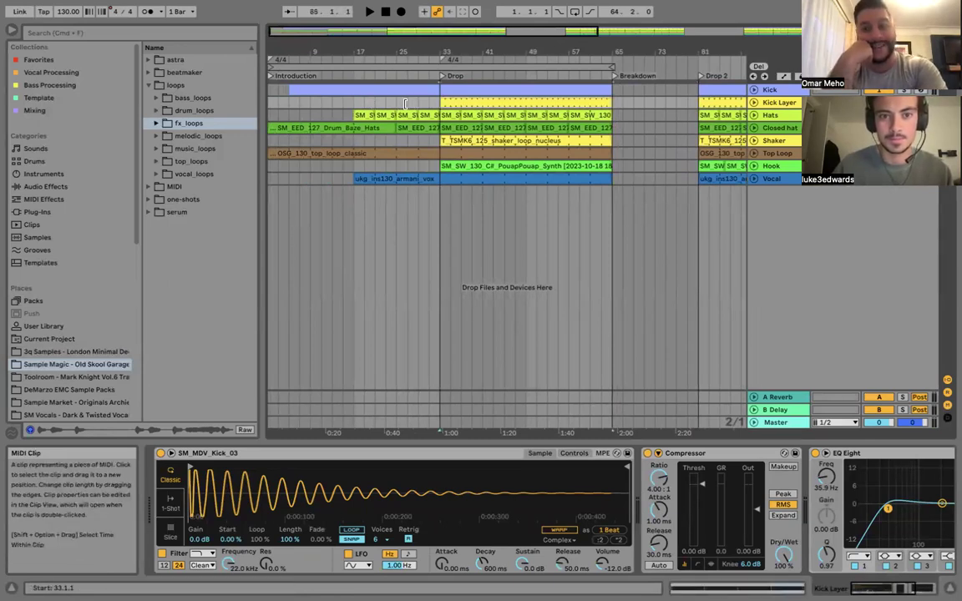
{"action": "left_click_drag", "start_coordinate": [352, 107], "coordinate": [355, 106]}
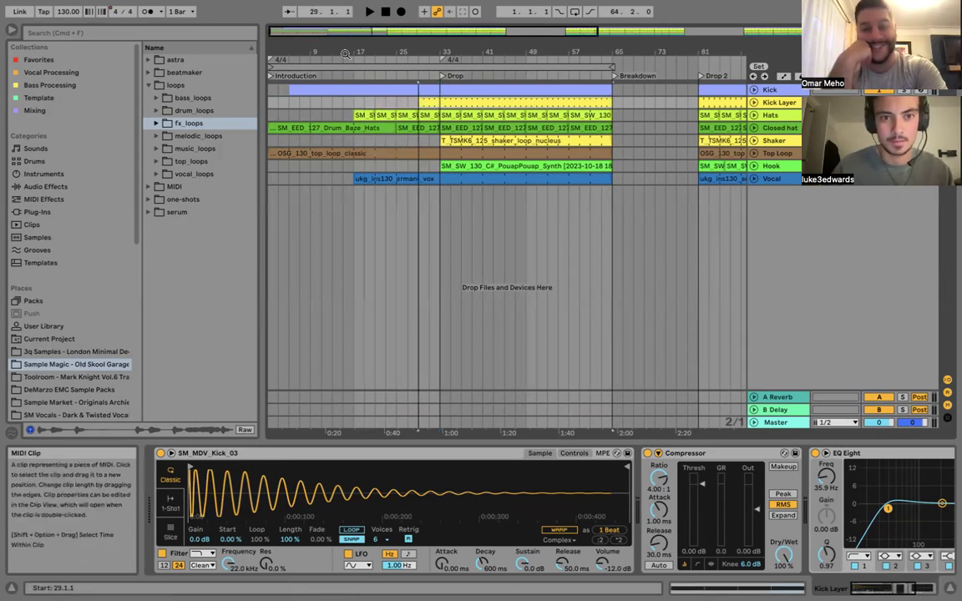
Play the introduction from bar 1 and extend the Kick Layer clip back to bar 13.
{"action": "left_click", "coordinate": [270, 199]}
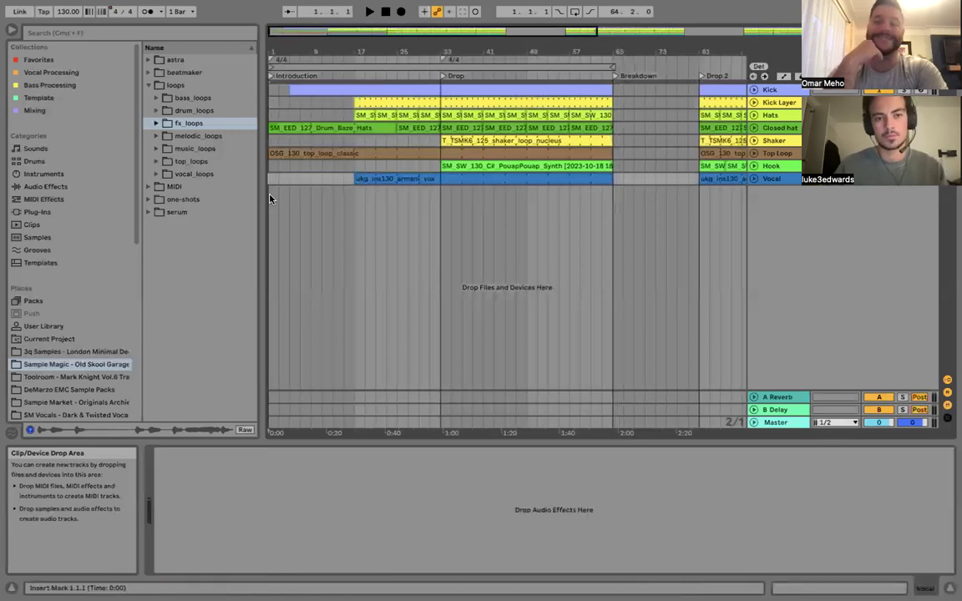
{"action": "key", "text": "space"}
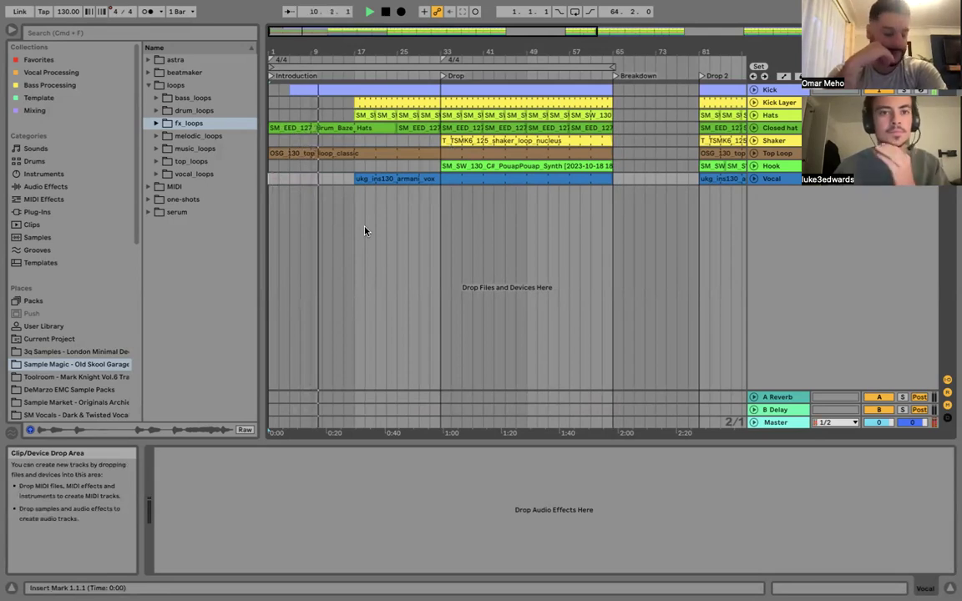
{"action": "left_click", "coordinate": [342, 101]}
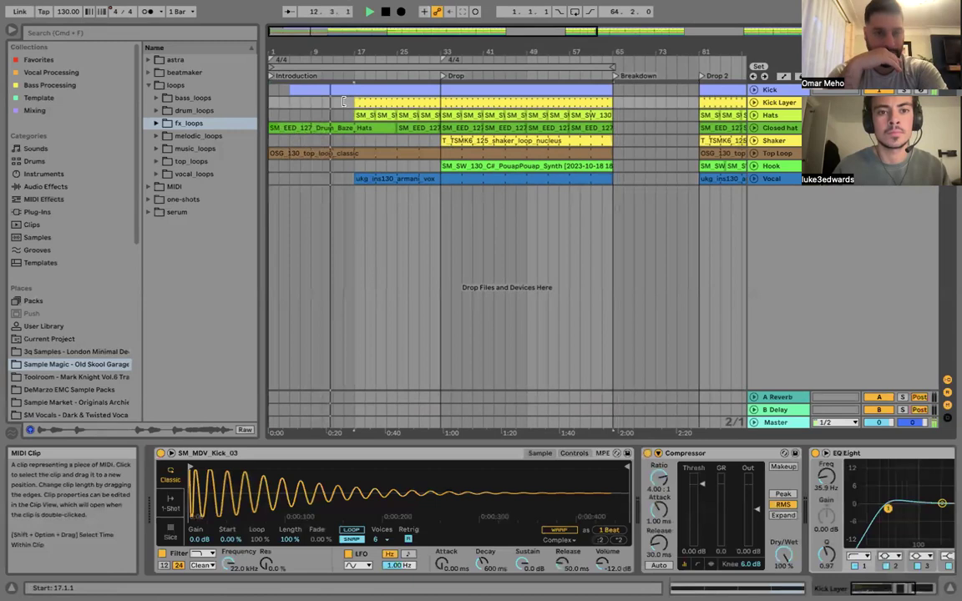
{"action": "left_click_drag", "start_coordinate": [355, 102], "coordinate": [334, 102]}
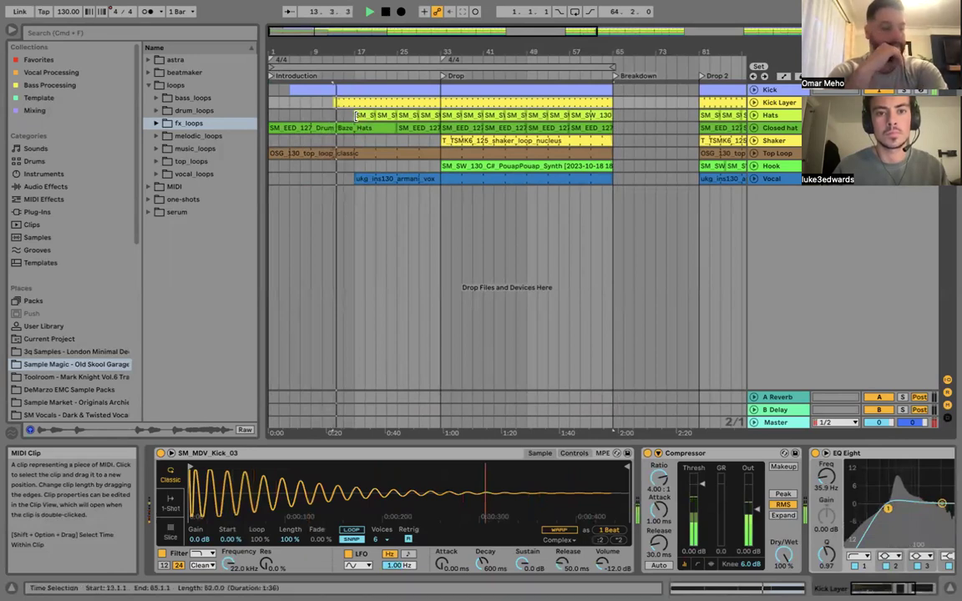
Try removing the Hats clips between bars 17 and 25, then restore them.
{"action": "left_click", "coordinate": [355, 115]}
{"action": "left_click_drag", "start_coordinate": [356, 115], "coordinate": [409, 115]}
{"action": "key", "text": "Delete"}
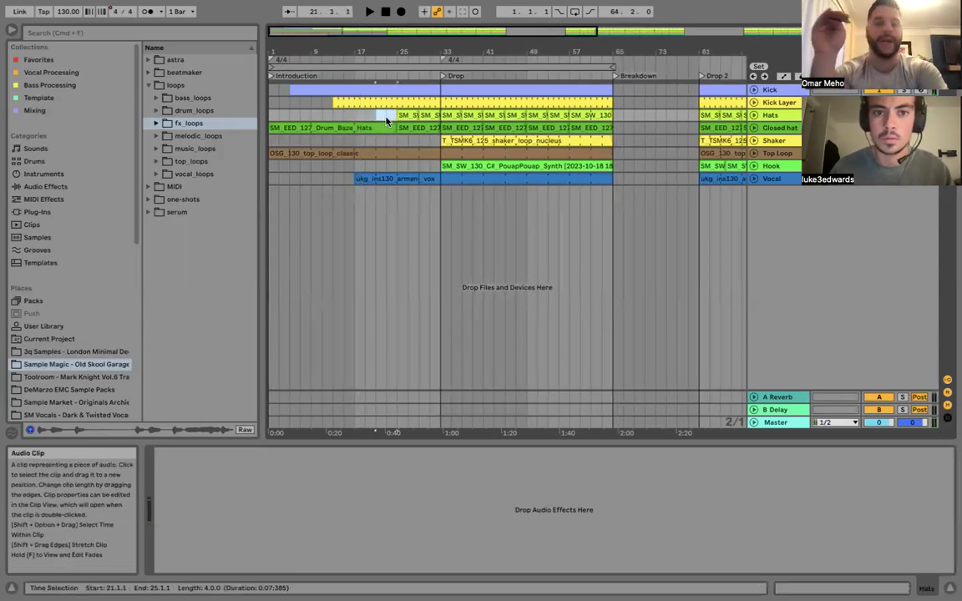
{"action": "key", "text": "Right"}
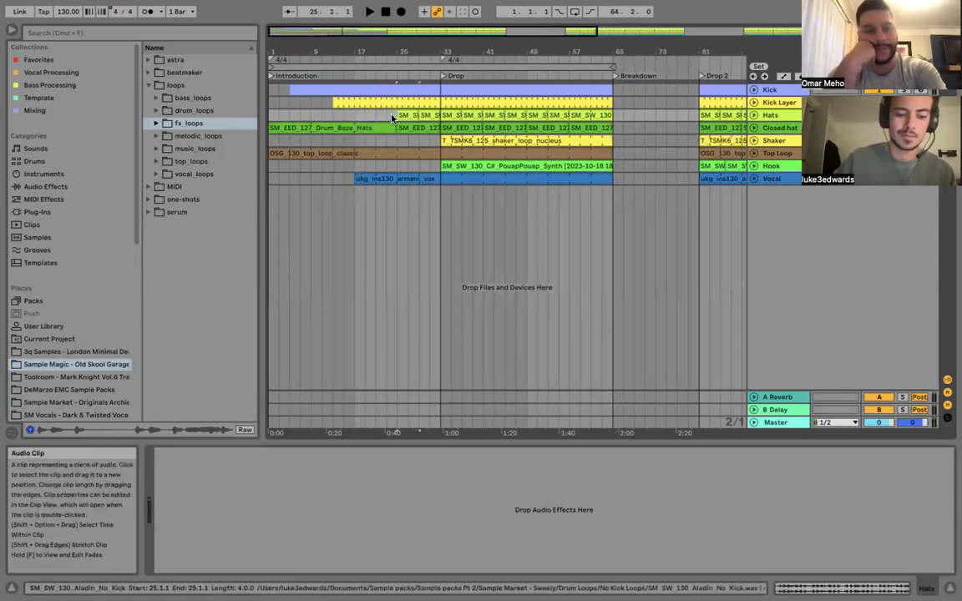
{"action": "key", "text": "super+v"}
{"action": "left_click", "coordinate": [392, 118]}
{"action": "key", "text": "Left"}
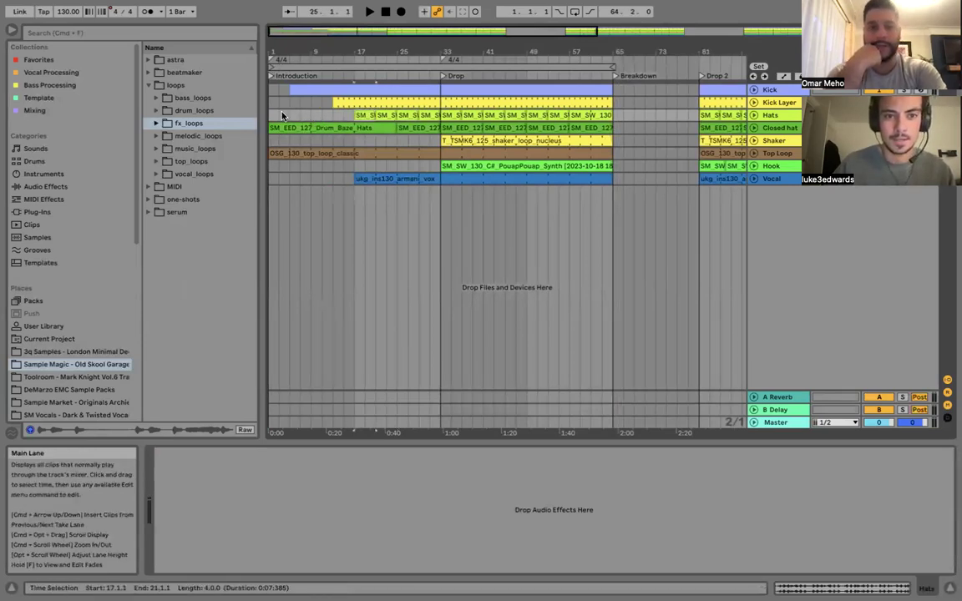
Play the introduction from bar 9 and expand the Hats track with its clip at bar 17 selected.
{"action": "left_click", "coordinate": [313, 117]}
{"action": "key", "text": "space"}
{"action": "left_click", "coordinate": [341, 124]}
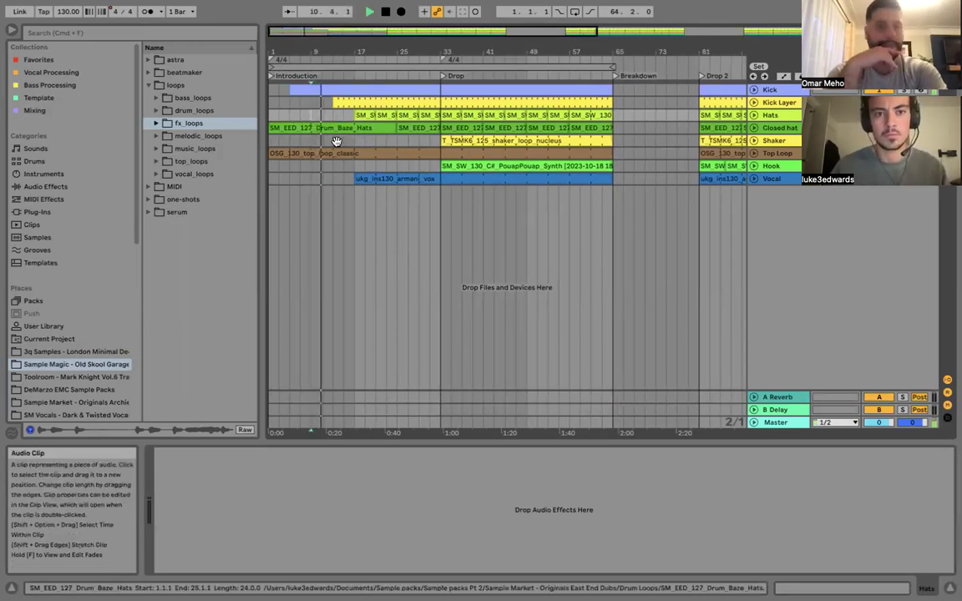
{"action": "left_click", "coordinate": [360, 116]}
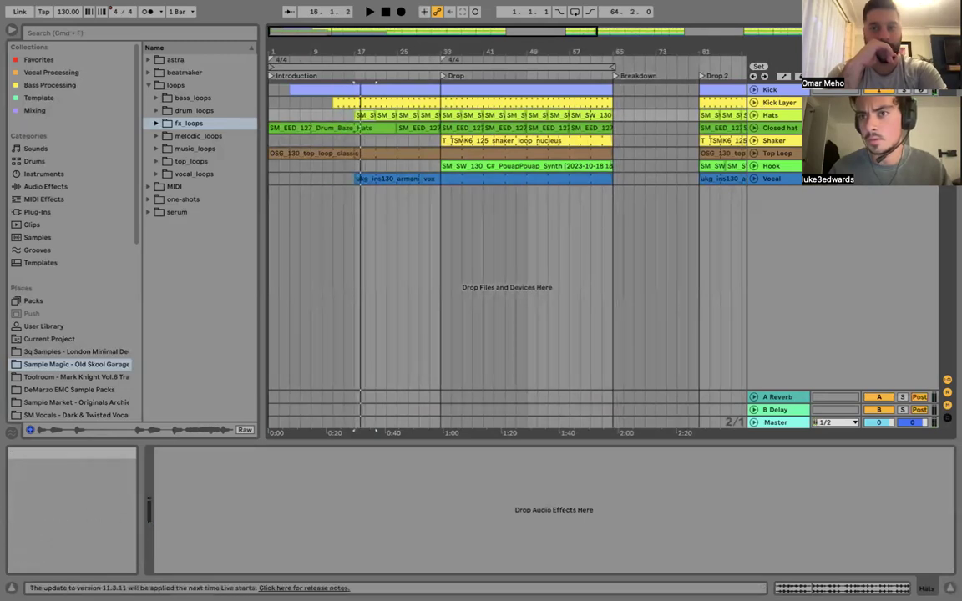
{"action": "left_click", "coordinate": [754, 114]}
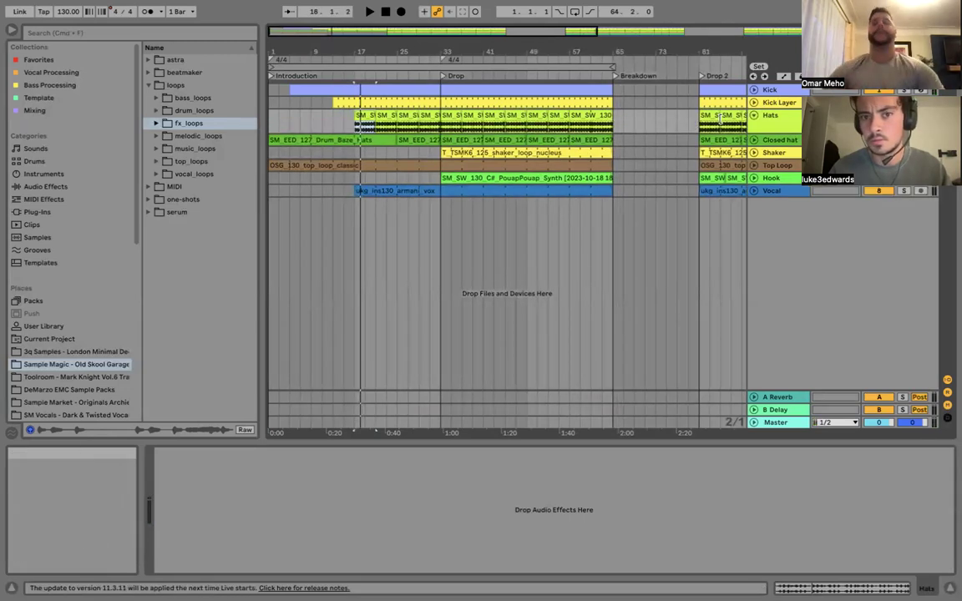
{"action": "double_click", "coordinate": [543, 46]}
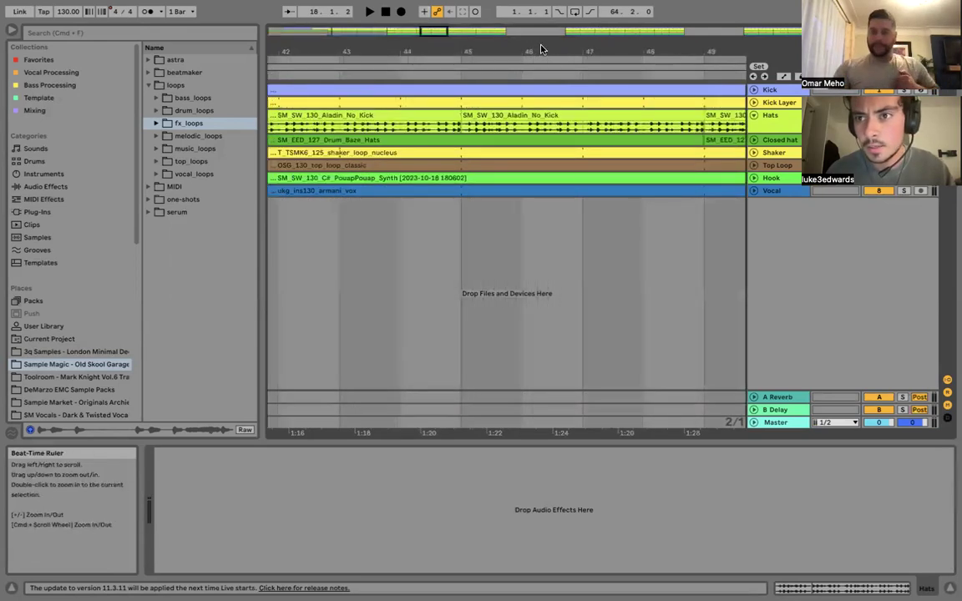
{"action": "left_click_drag", "start_coordinate": [541, 49], "coordinate": [483, 39]}
{"action": "key", "text": "x"}
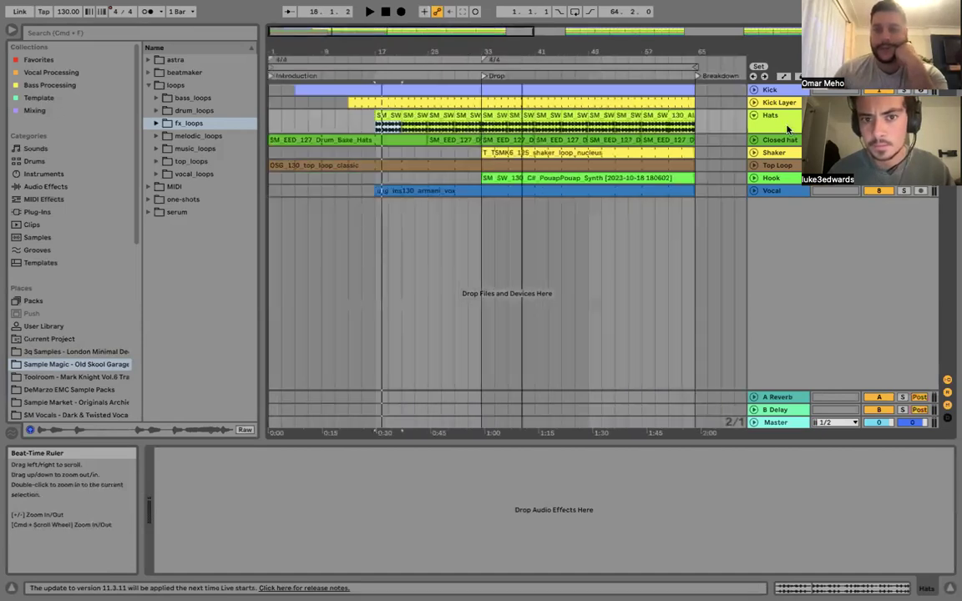
{"action": "key", "text": "minus"}
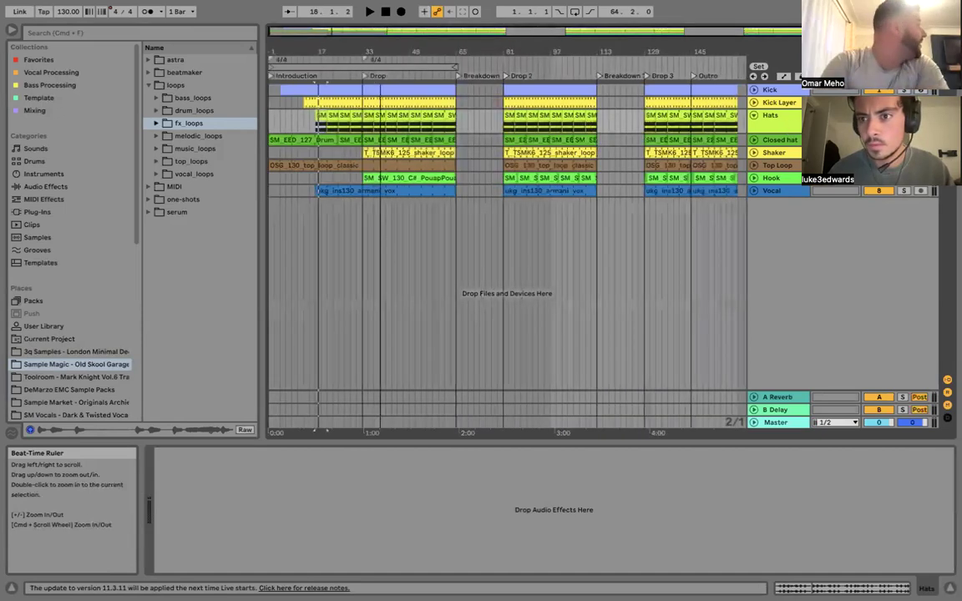
{"action": "key", "text": "plus"}
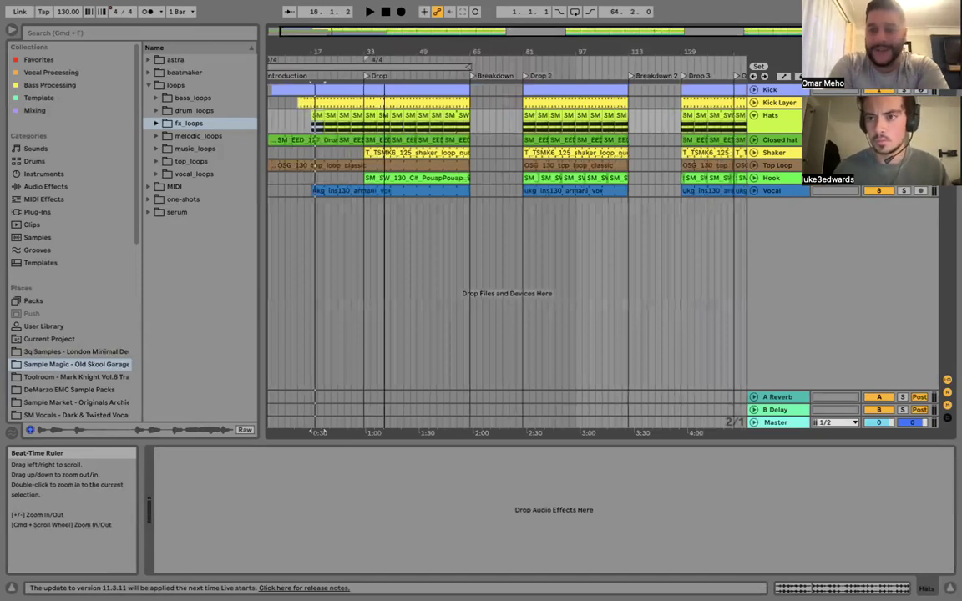
{"action": "key", "text": "plus"}
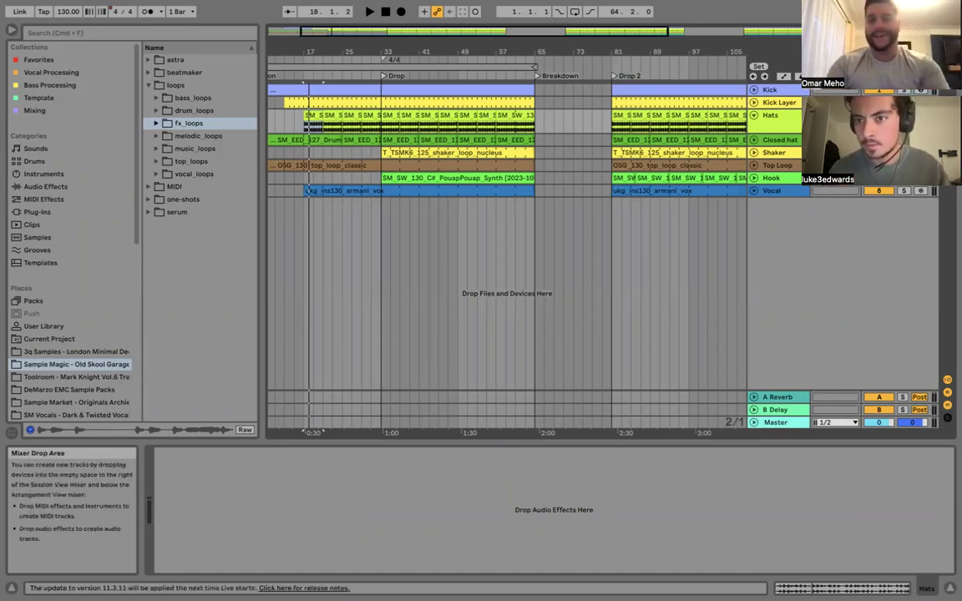
Show the Hats track's volume automation and create a rising volume ramp from bar 17 to the Drop at bar 33.
{"action": "left_click", "coordinate": [835, 192]}
{"action": "left_click", "coordinate": [835, 191]}
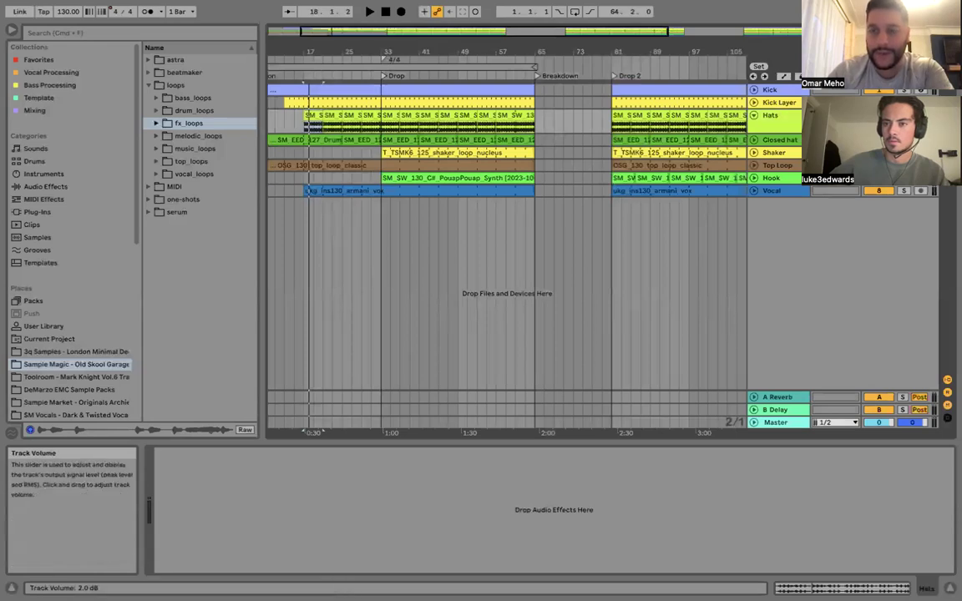
{"action": "right_click", "coordinate": [771, 126]}
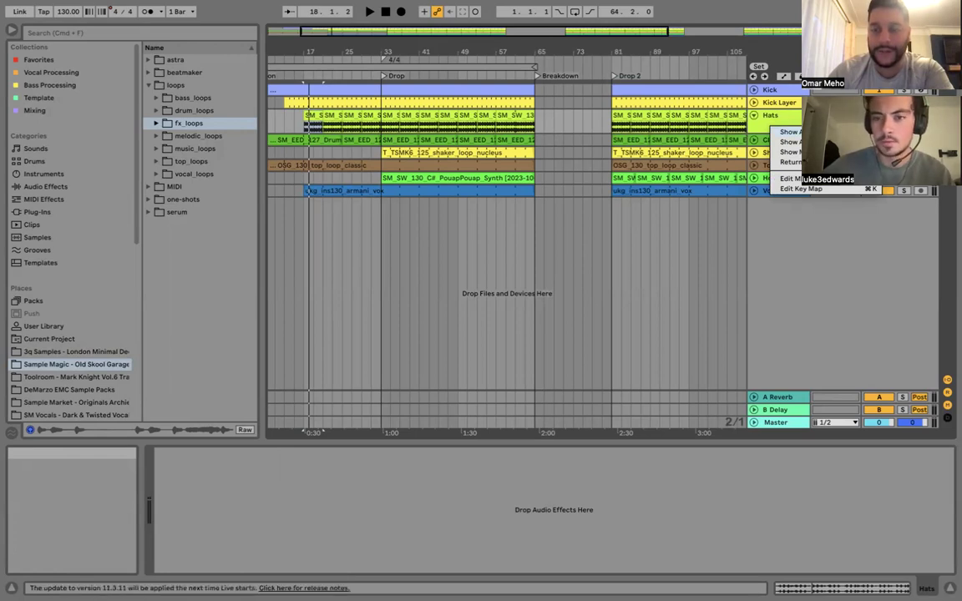
{"action": "left_click", "coordinate": [788, 132]}
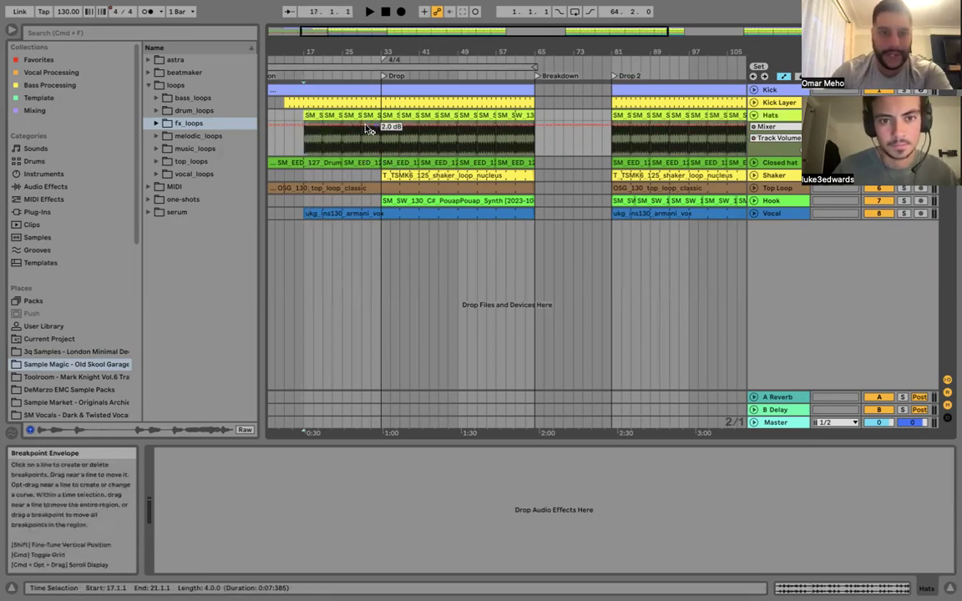
{"action": "left_click", "coordinate": [305, 127]}
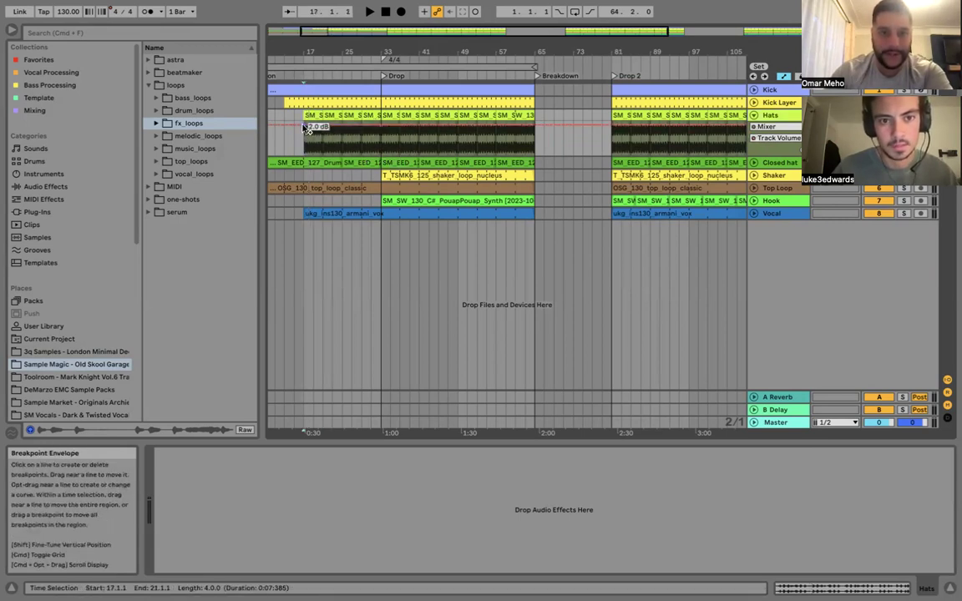
{"action": "left_click_drag", "start_coordinate": [305, 128], "coordinate": [376, 129]}
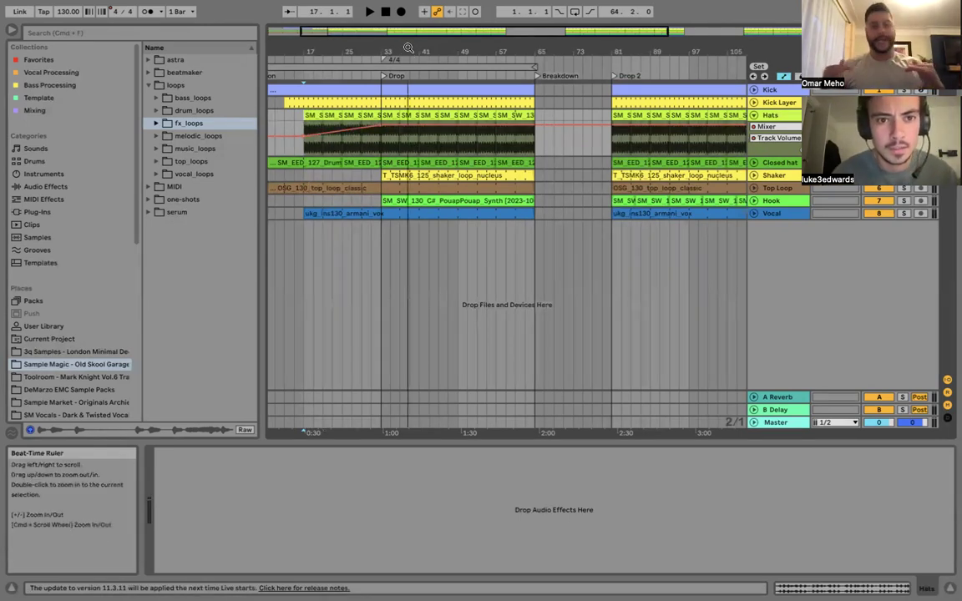
Lower the Hats volume breakpoint at bar 17 to about -23 dB so the fade-in starts quieter.
{"action": "scroll", "coordinate": [408, 48], "scroll_direction": "up", "scroll_amount": 4}
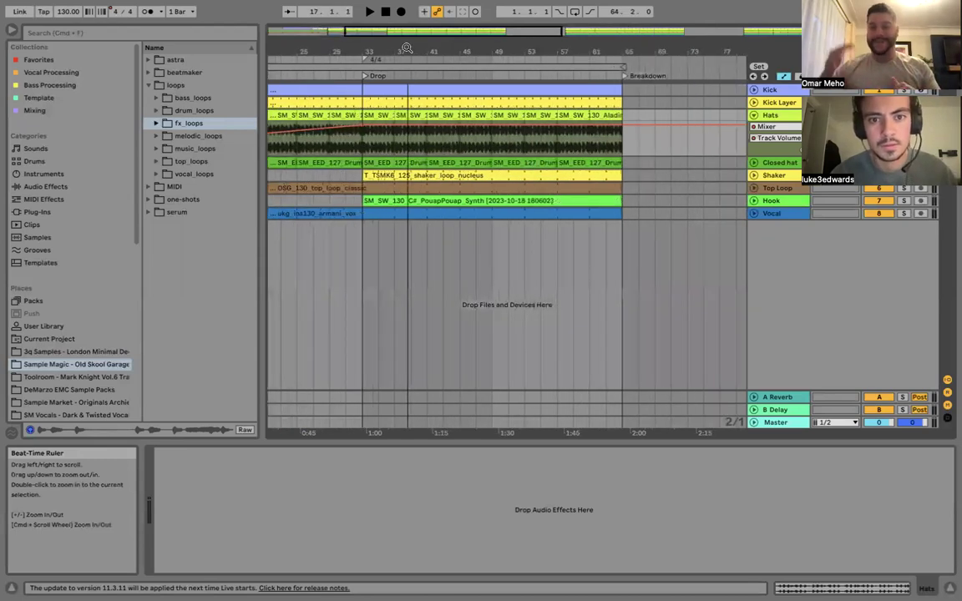
{"action": "scroll", "coordinate": [408, 47], "scroll_direction": "up", "scroll_amount": 3}
{"action": "scroll", "coordinate": [347, 141], "scroll_direction": "left", "scroll_amount": 10}
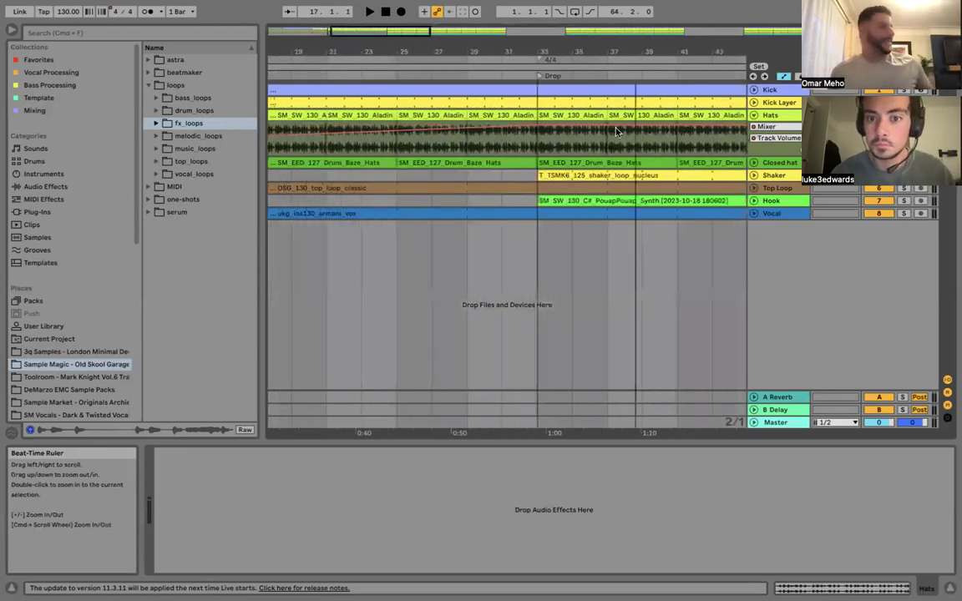
{"action": "scroll", "coordinate": [348, 141], "scroll_direction": "right", "scroll_amount": 4}
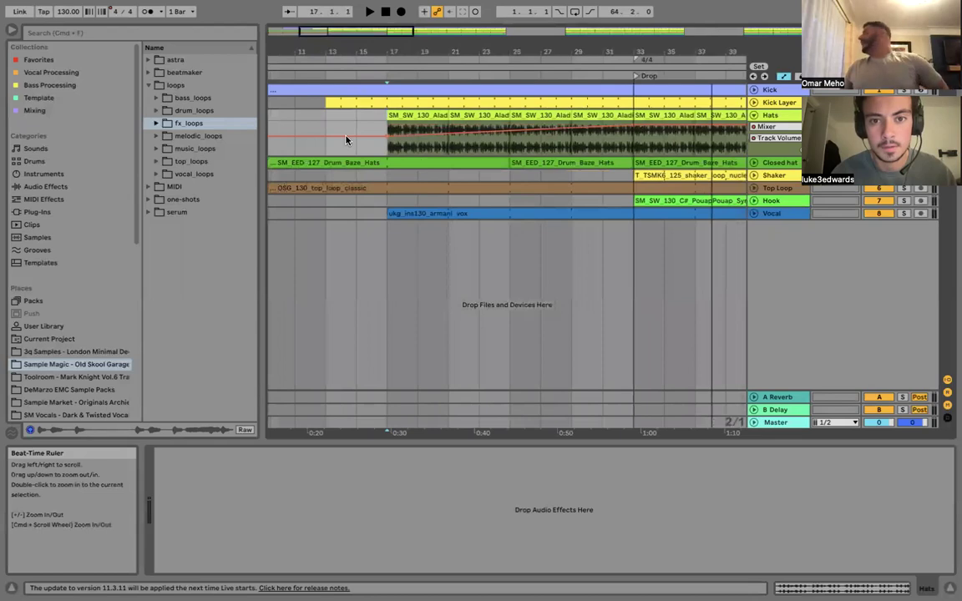
{"action": "scroll", "coordinate": [347, 141], "scroll_direction": "right", "scroll_amount": 1}
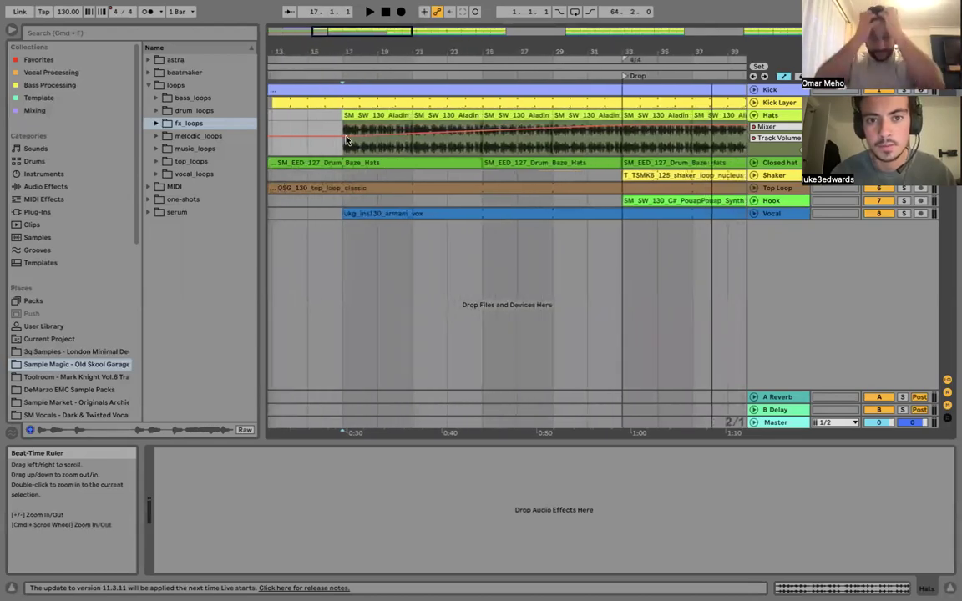
{"action": "scroll", "coordinate": [348, 140], "scroll_direction": "left", "scroll_amount": 1}
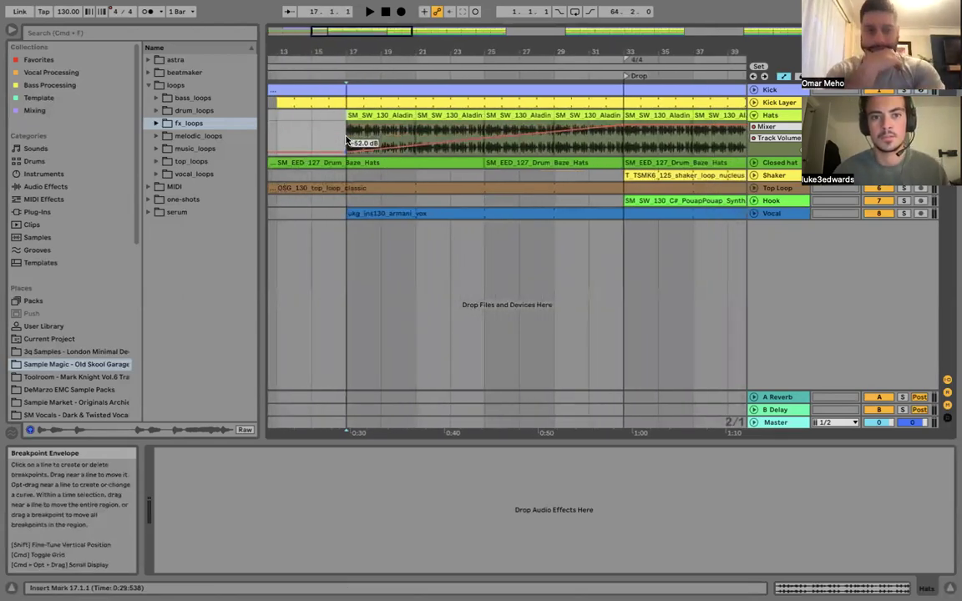
{"action": "left_click_drag", "start_coordinate": [347, 140], "coordinate": [348, 150]}
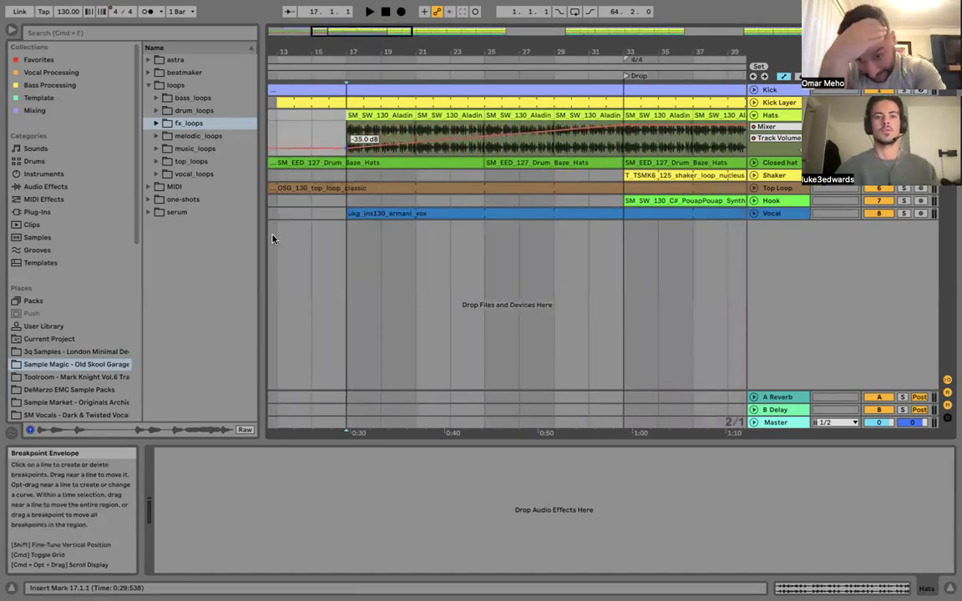
{"action": "left_click", "coordinate": [272, 240]}
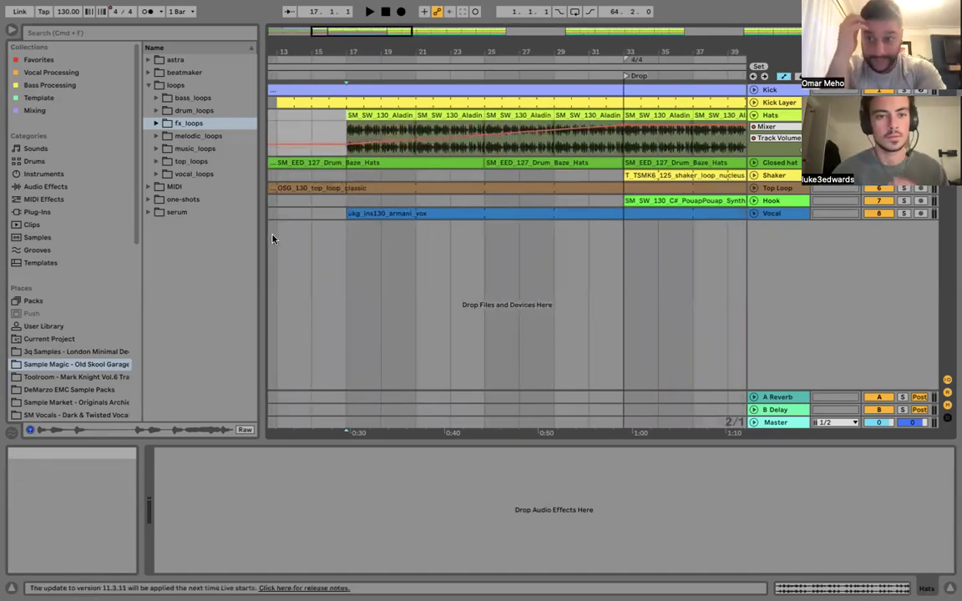
Play the introduction from bar 13 and again from bar 21 to check the Hats fade-in.
{"action": "key", "text": "space"}
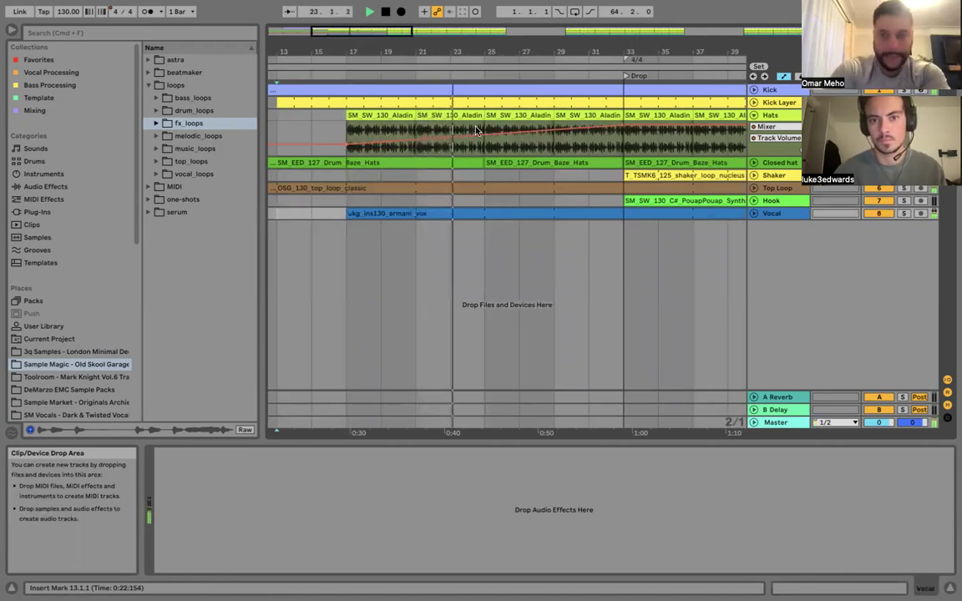
{"action": "left_click_drag", "start_coordinate": [347, 142], "coordinate": [347, 138]}
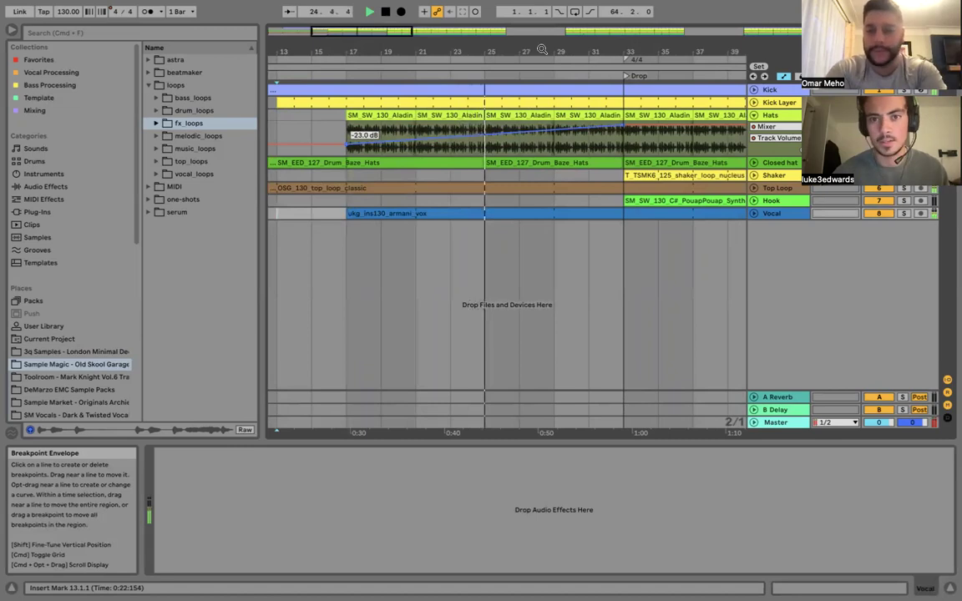
{"action": "left_click", "coordinate": [461, 90]}
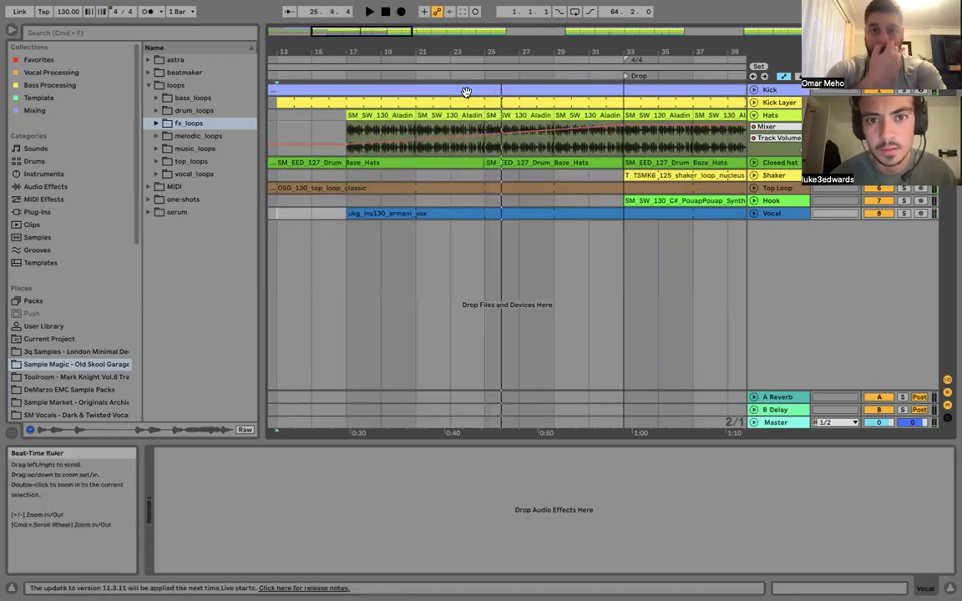
{"action": "left_click", "coordinate": [449, 128]}
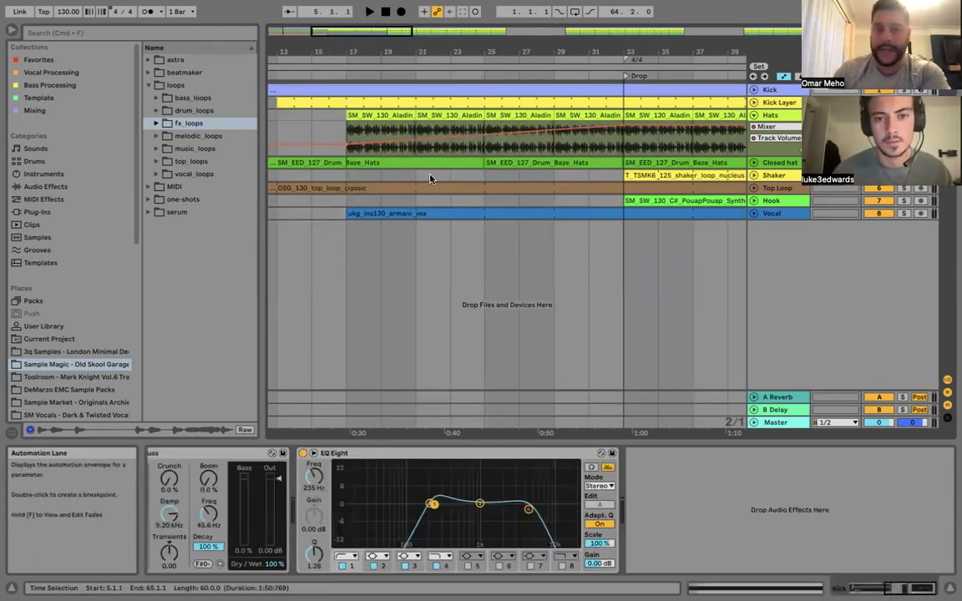
{"action": "left_click", "coordinate": [417, 102]}
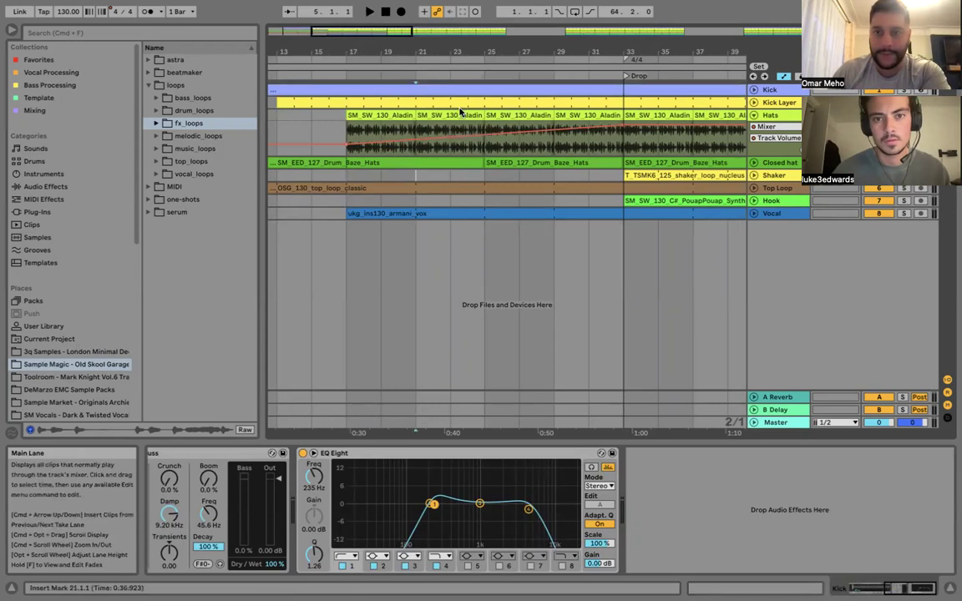
{"action": "key", "text": "space"}
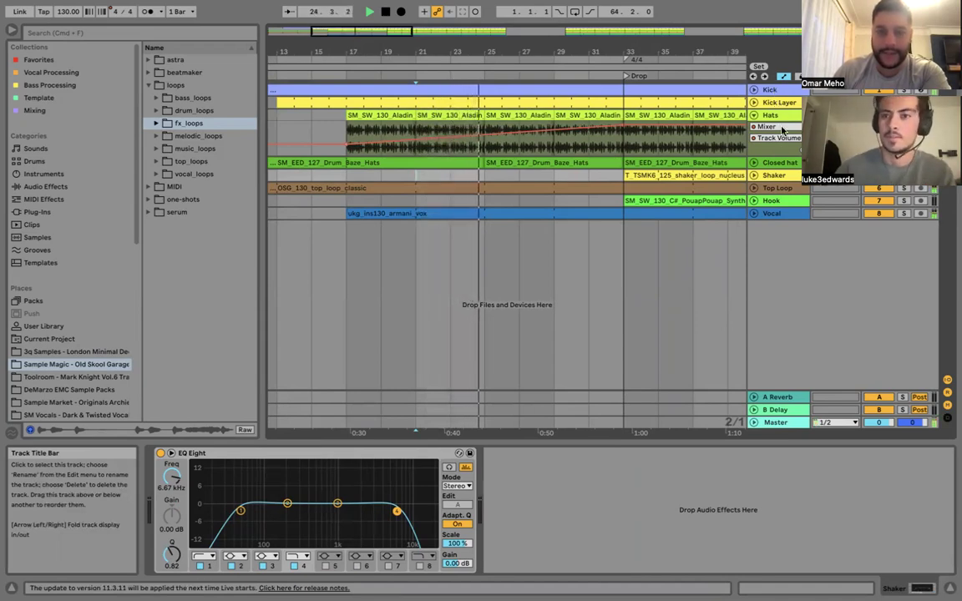
Expand the Kick track and set the arrangement's fixed grid to 1 Bar.
{"action": "left_click", "coordinate": [710, 90]}
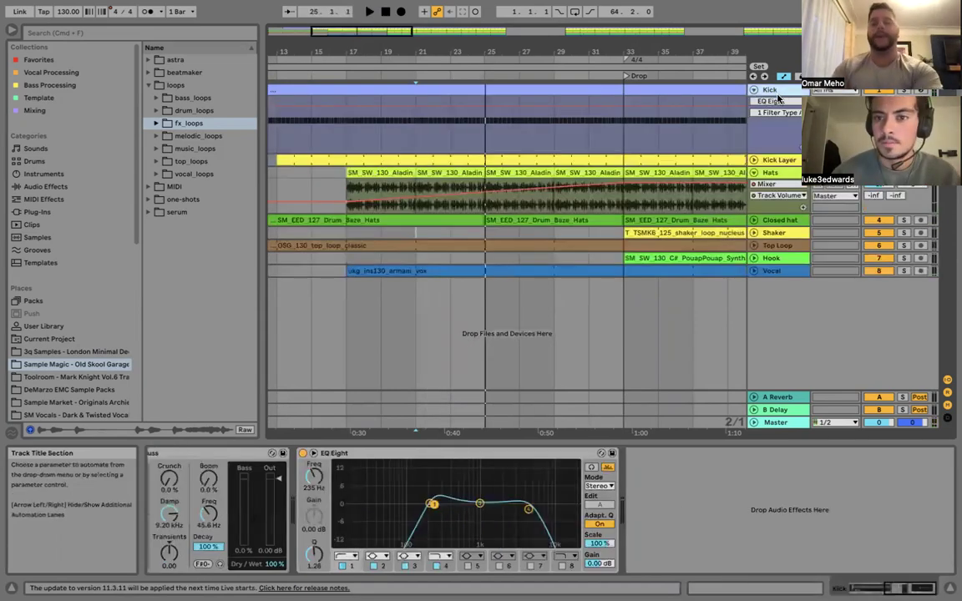
{"action": "left_click", "coordinate": [448, 137]}
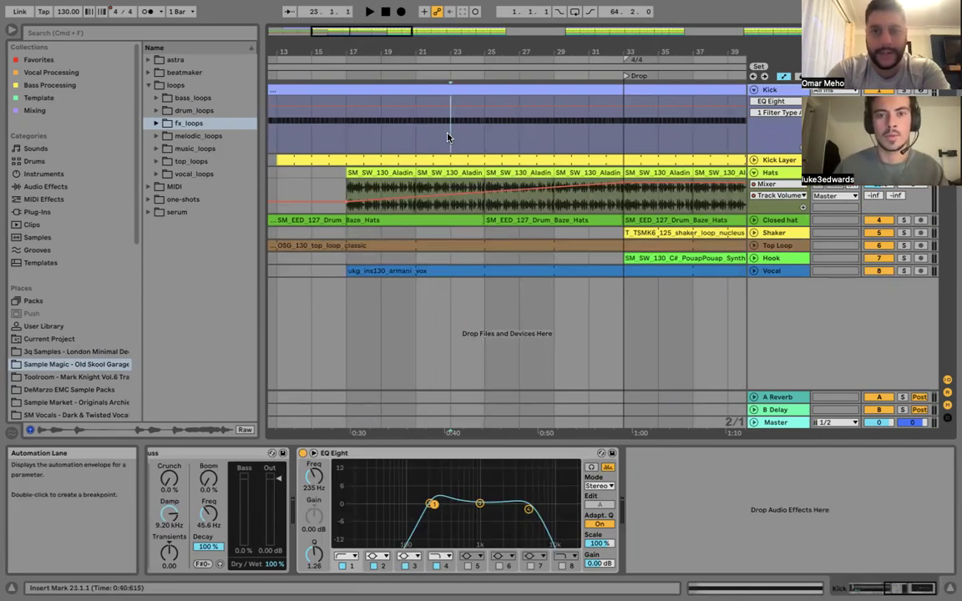
{"action": "right_click", "coordinate": [734, 424]}
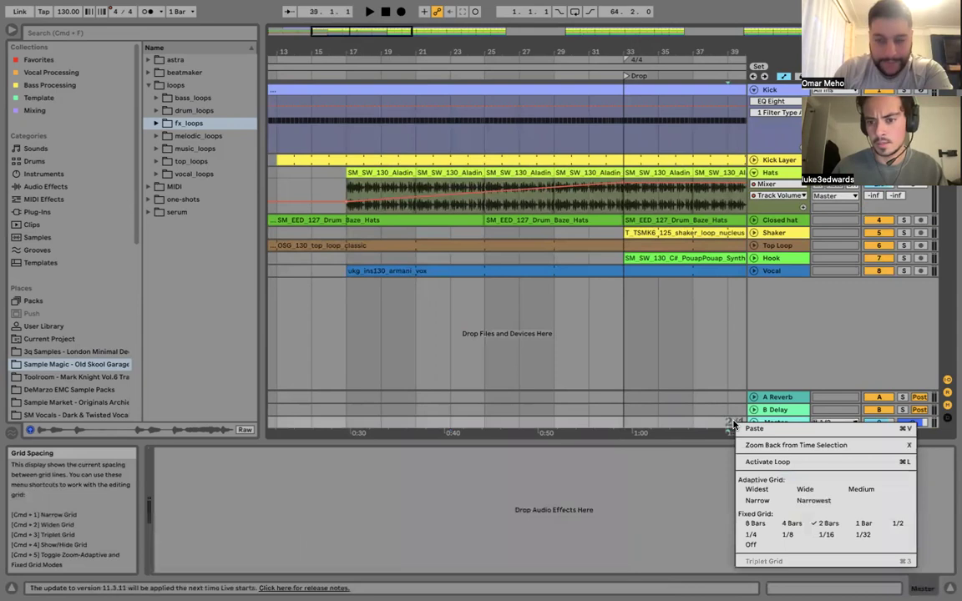
{"action": "left_click", "coordinate": [861, 524]}
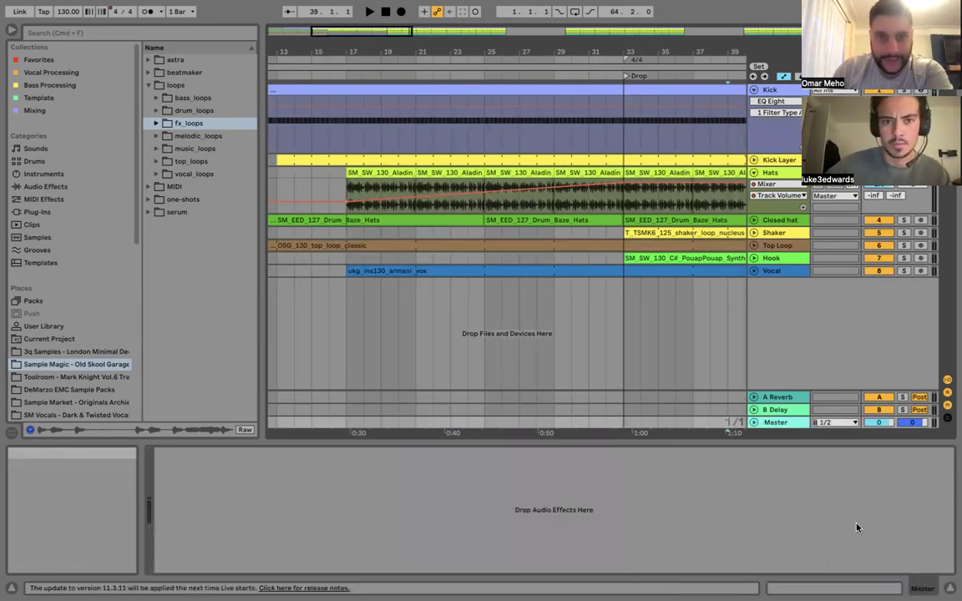
Delete the Kick section between bars 24 and 33 and play the introduction from bar 24.
{"action": "left_click", "coordinate": [502, 131]}
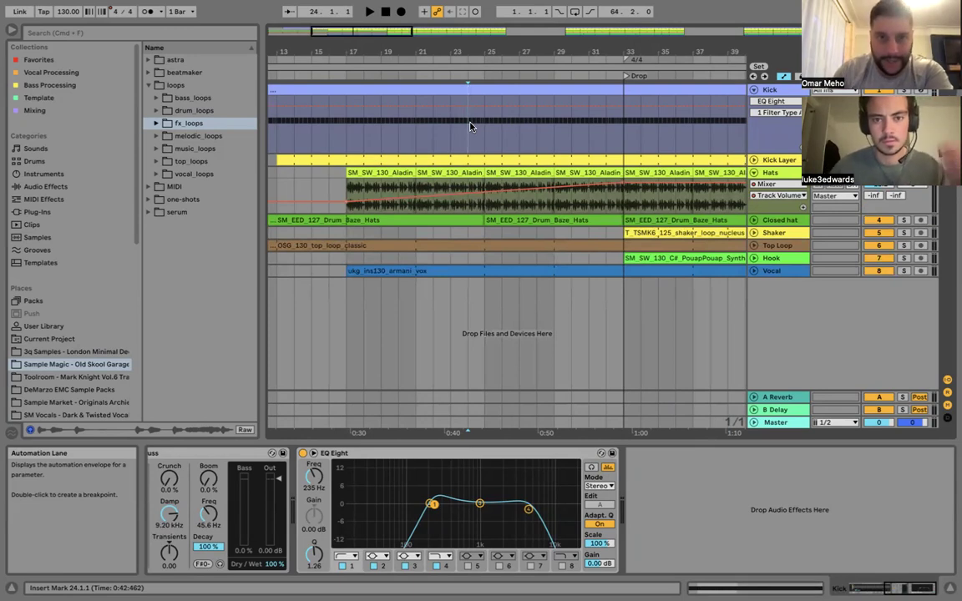
{"action": "left_click", "coordinate": [507, 88], "text": "shift"}
{"action": "left_click", "coordinate": [623, 142]}
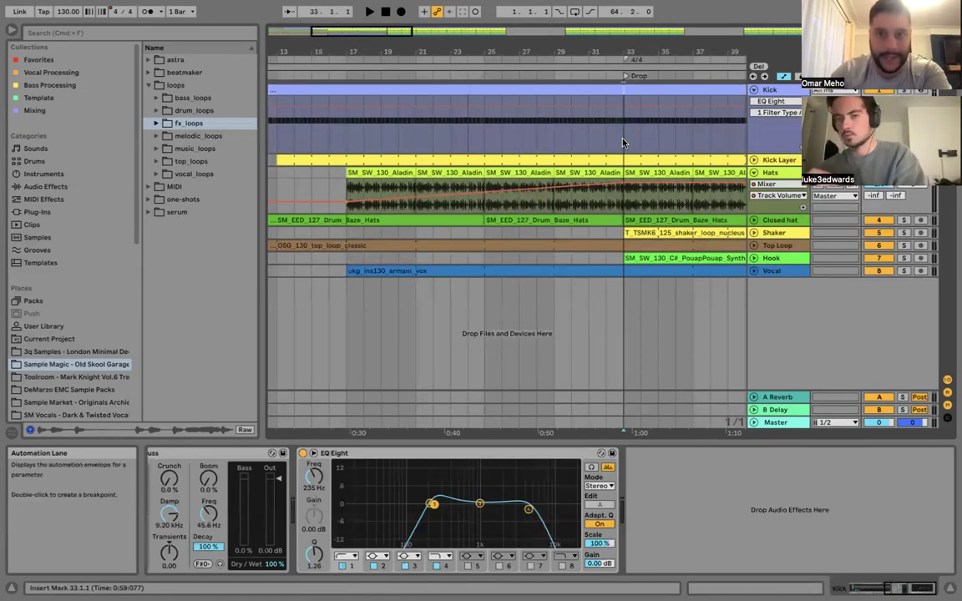
{"action": "left_click", "coordinate": [570, 91]}
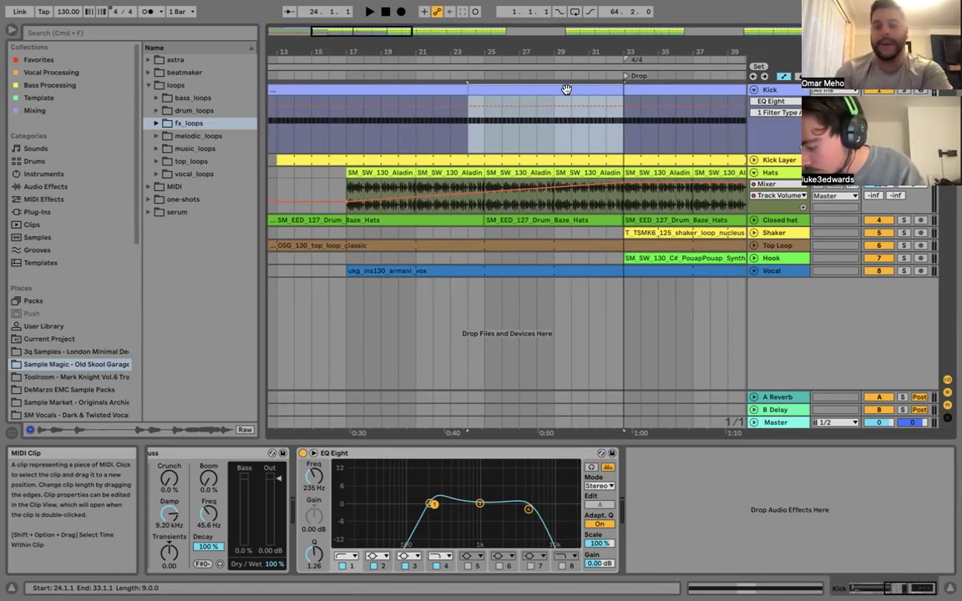
{"action": "key", "text": "Delete"}
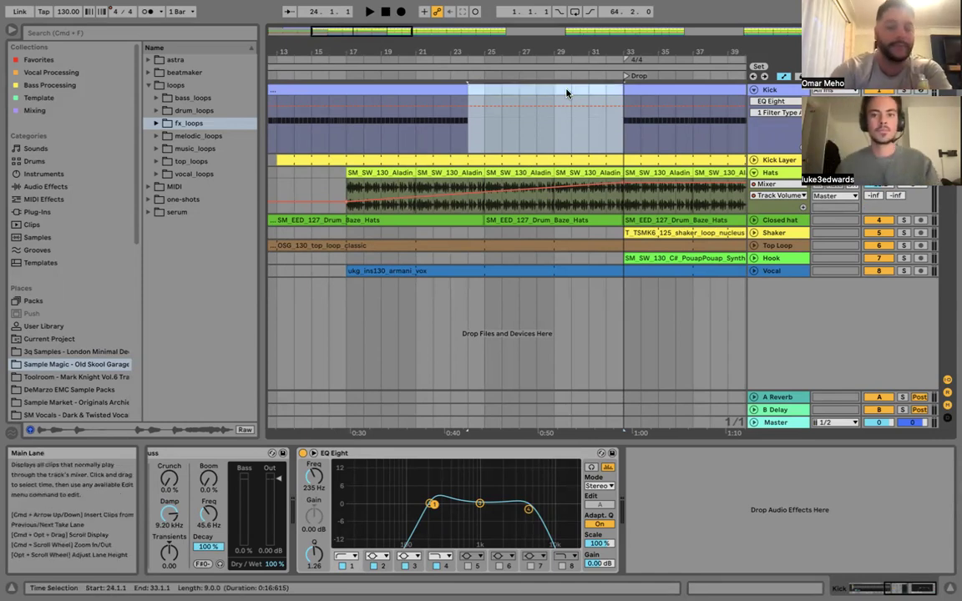
{"action": "left_click", "coordinate": [451, 75]}
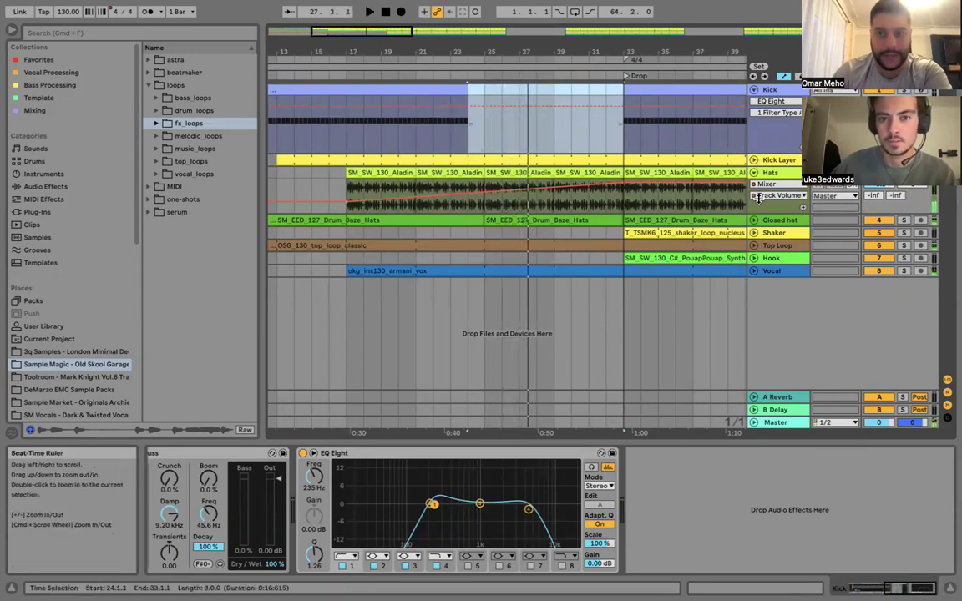
Expand the Kick Layer track and extend the Drop's Kick clip back to start at bar 25.
{"action": "left_click", "coordinate": [778, 161]}
{"action": "key", "text": "Right"}
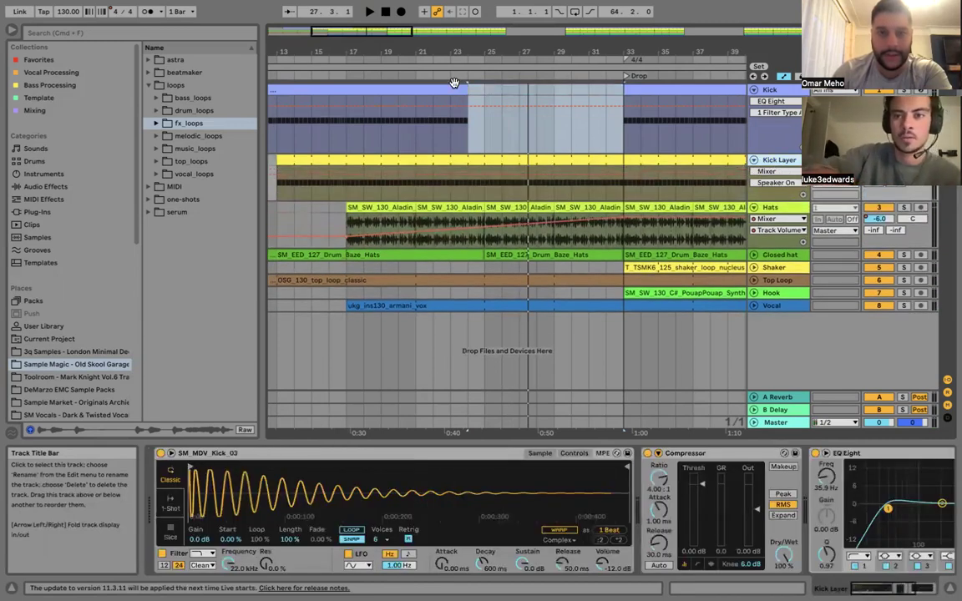
{"action": "key", "text": "alt+plus"}
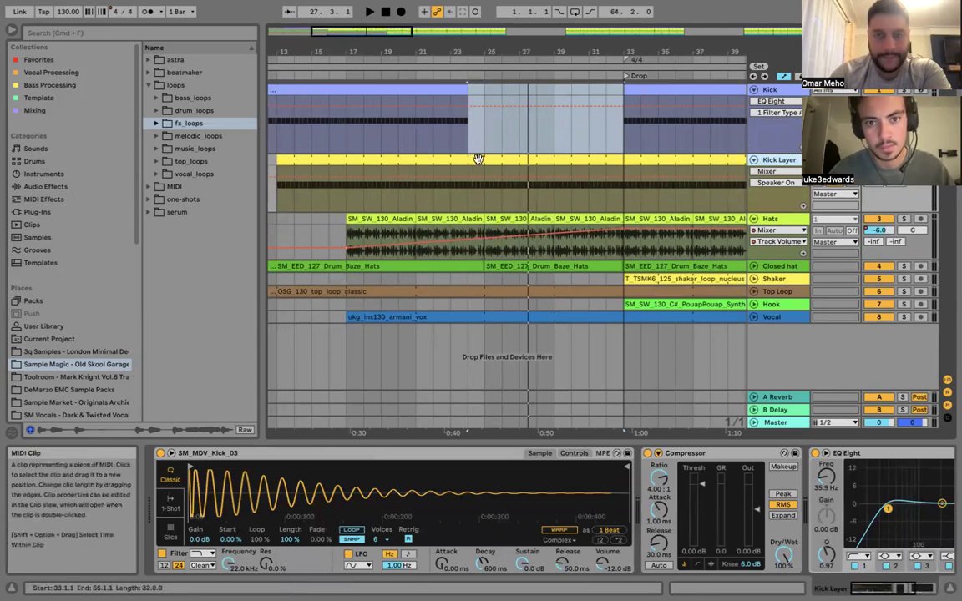
{"action": "left_click_drag", "start_coordinate": [482, 98], "coordinate": [484, 98]}
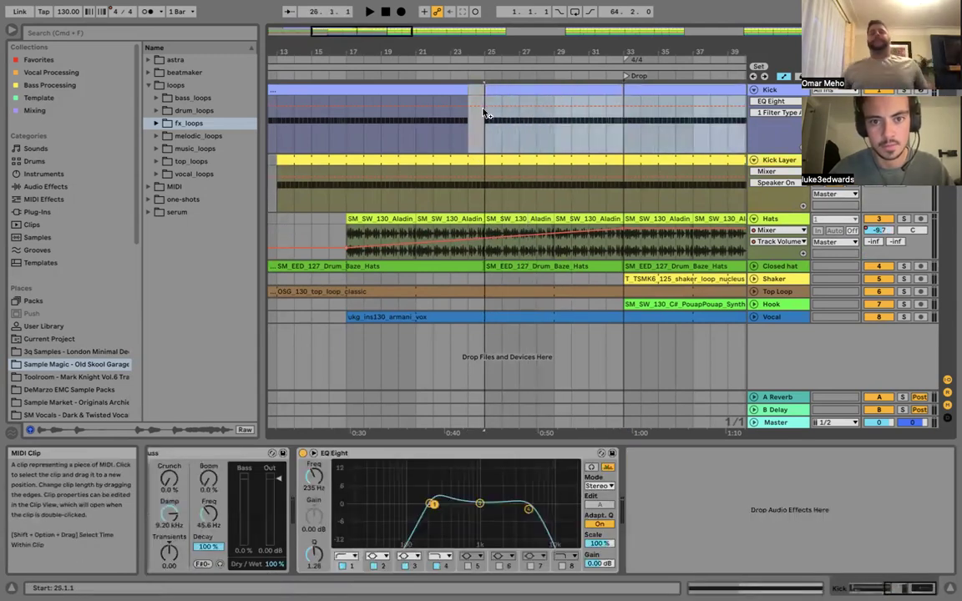
Cut a one-bar gap in the Kick Layer clip between bars 24 and 25, matching the Kick gap.
{"action": "left_click", "coordinate": [472, 161]}
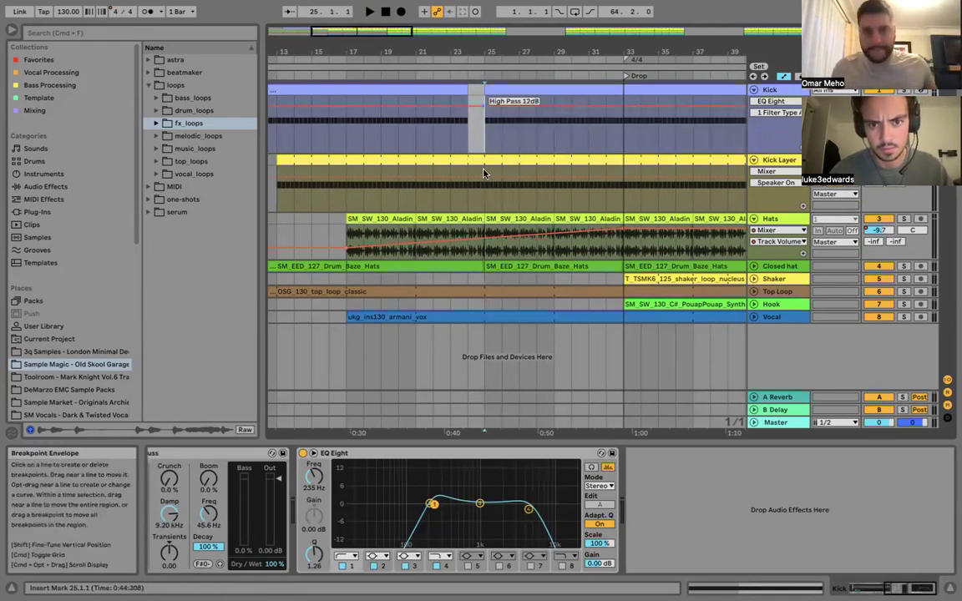
{"action": "left_click", "coordinate": [482, 199]}
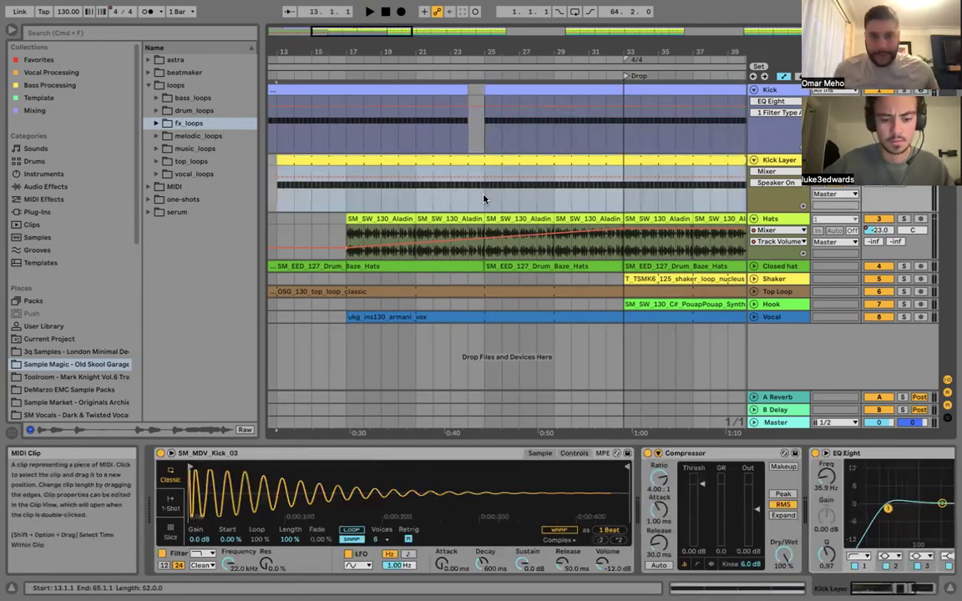
{"action": "left_click", "coordinate": [481, 161]}
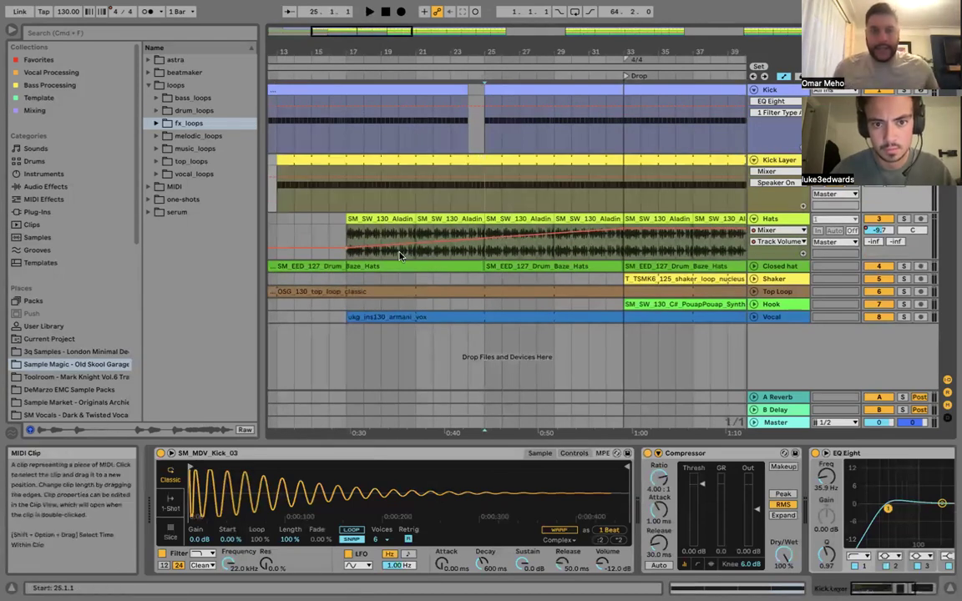
{"action": "left_click_drag", "start_coordinate": [468, 90], "coordinate": [280, 204]}
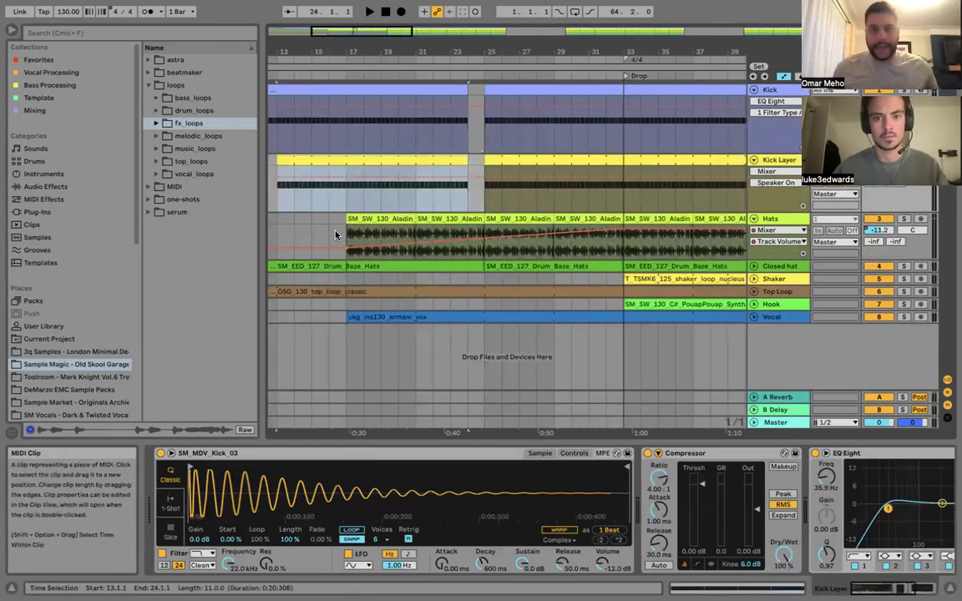
Play the introduction from bar 21 to check the gap in both kick tracks.
{"action": "left_click", "coordinate": [335, 235]}
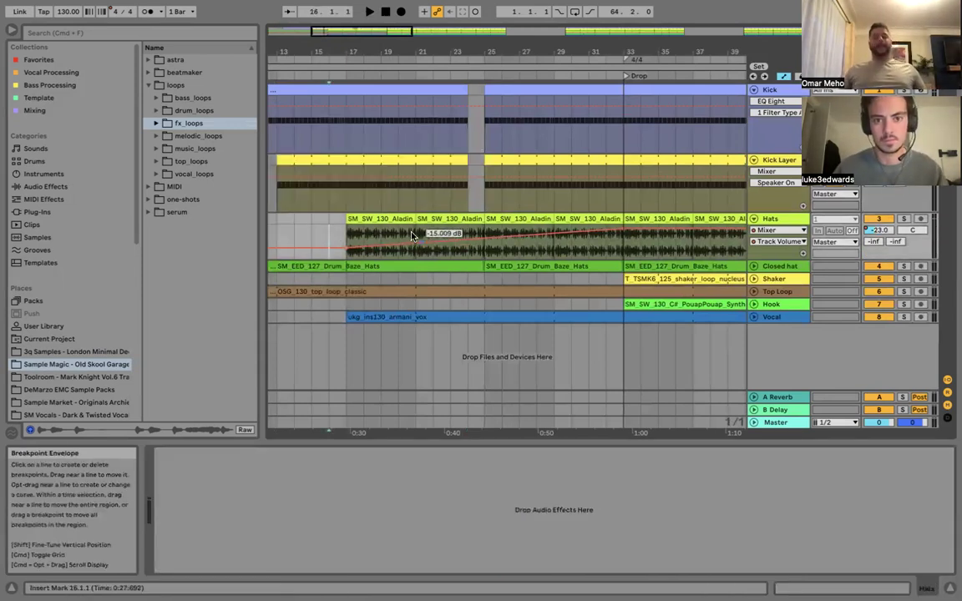
{"action": "left_click", "coordinate": [411, 236]}
{"action": "key", "text": "space"}
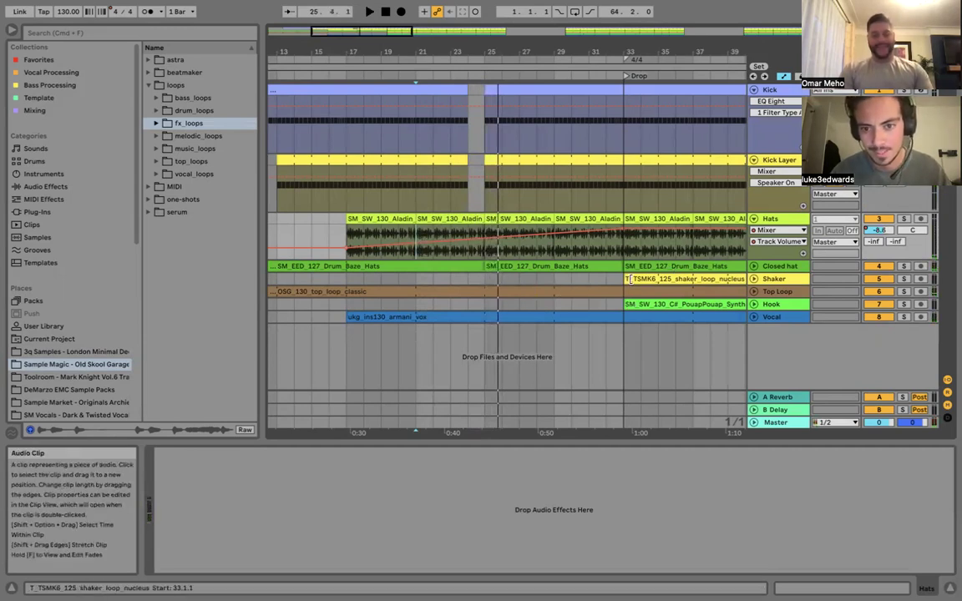
Extend the Hook clip back to start at bar 25.
{"action": "left_click_drag", "start_coordinate": [628, 279], "coordinate": [558, 280]}
{"action": "key", "text": "super+z"}
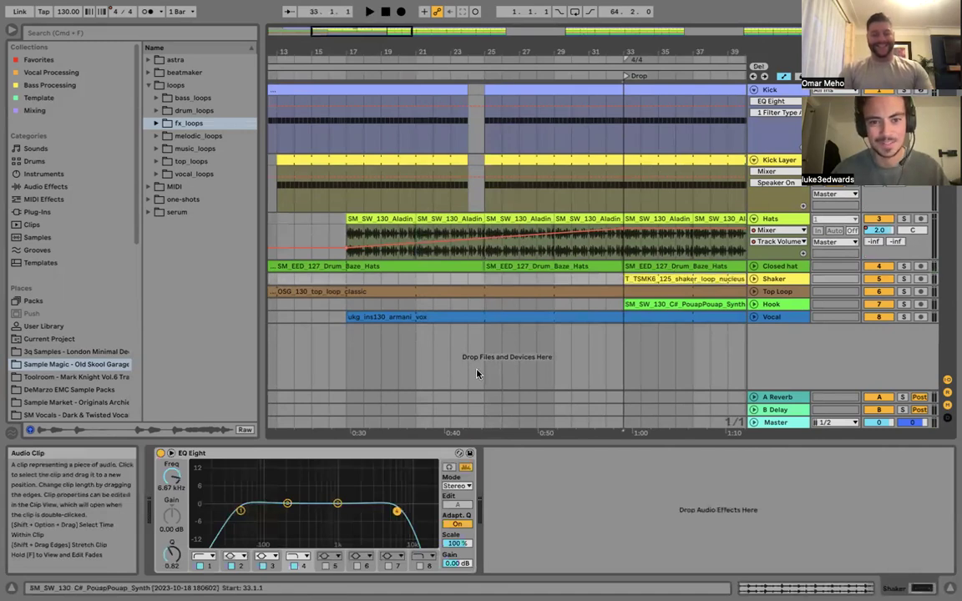
{"action": "key", "text": "super+z"}
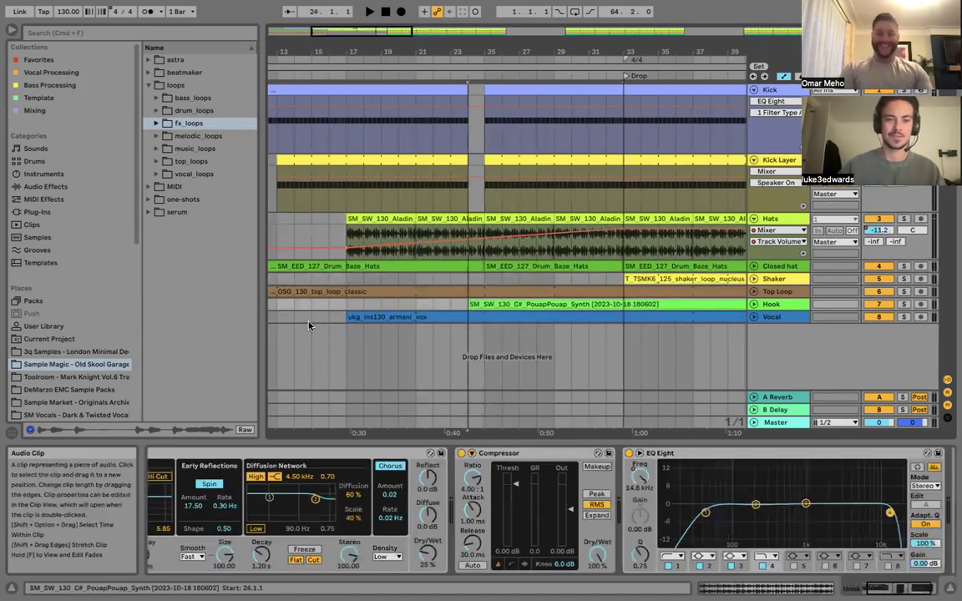
{"action": "key", "text": "super+z"}
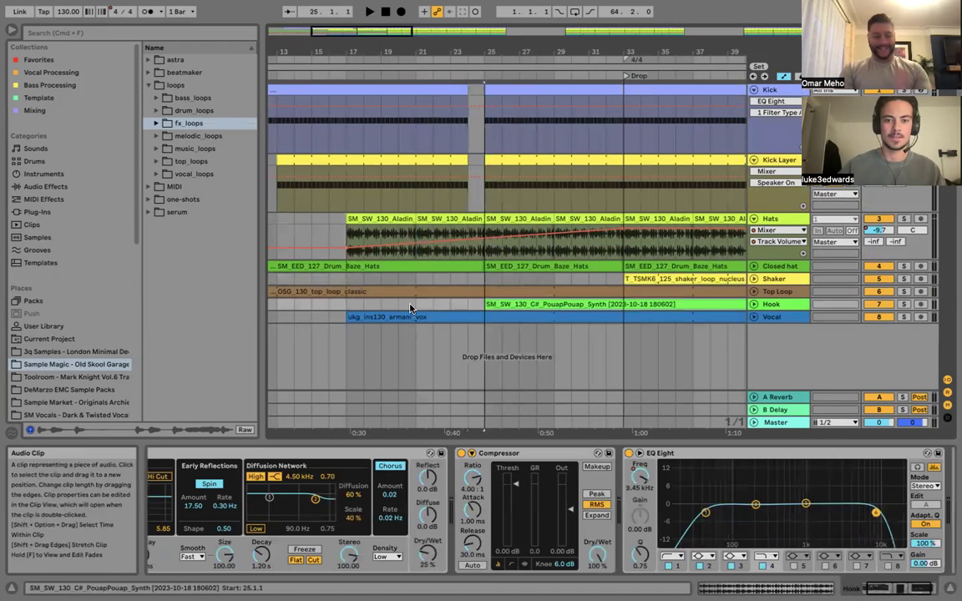
{"action": "key", "text": "super+z"}
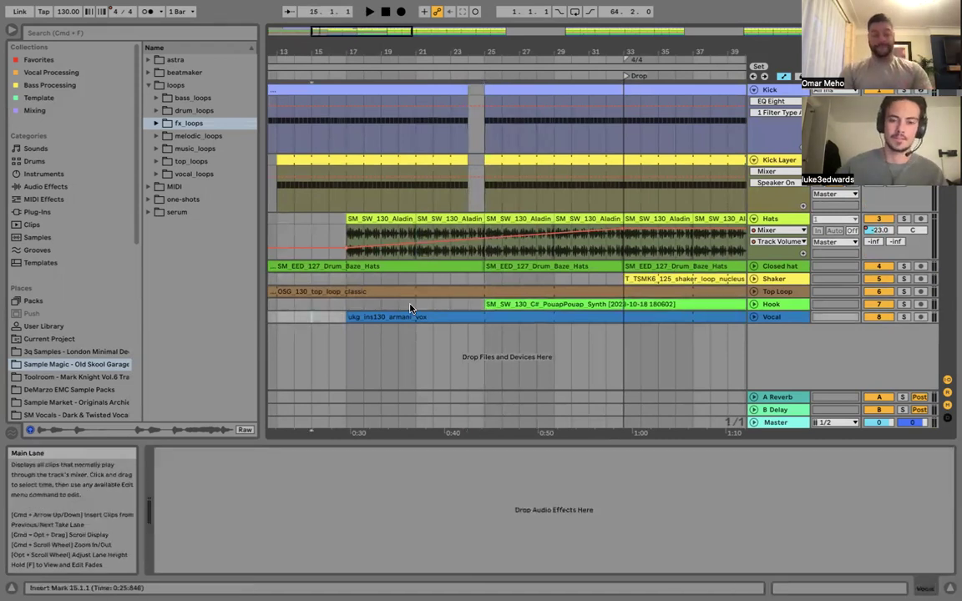
Play from bar 21 and set the Hook track's volume to -5.0 dB.
{"action": "left_click", "coordinate": [409, 308]}
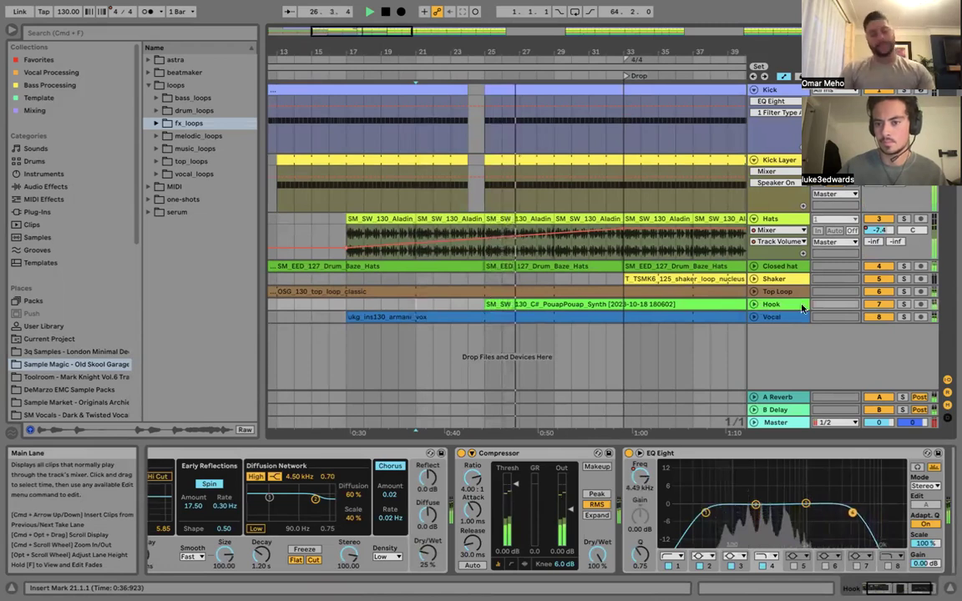
{"action": "left_click", "coordinate": [868, 306]}
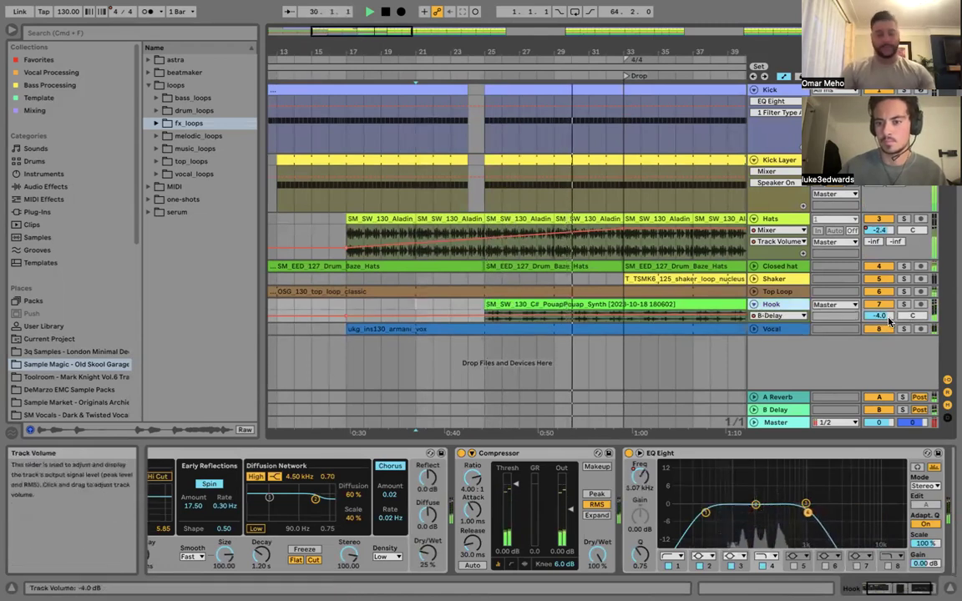
{"action": "left_click", "coordinate": [888, 318]}
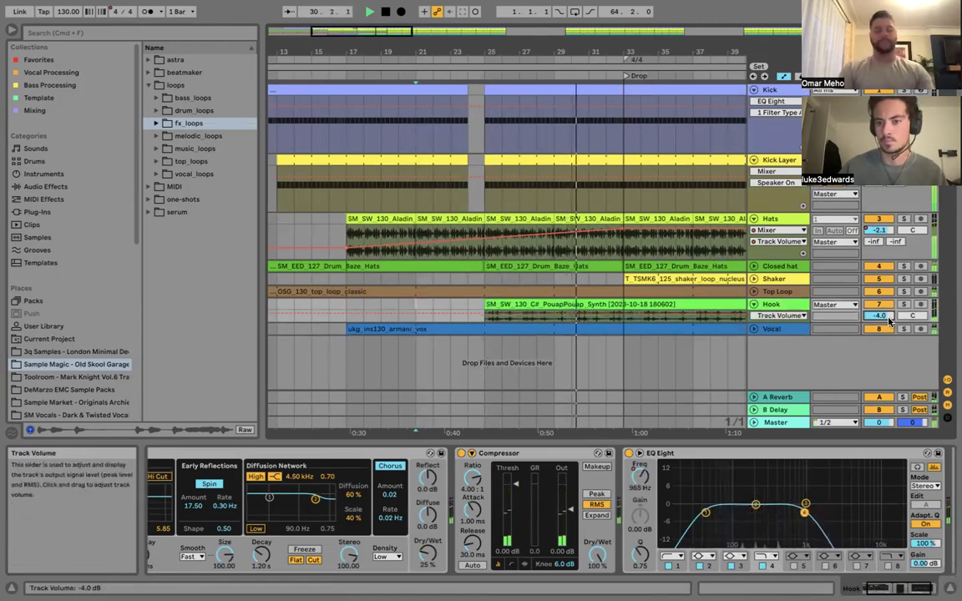
{"action": "key", "text": "Up"}
{"action": "key", "text": "Down"}
{"action": "key", "text": "Down"}
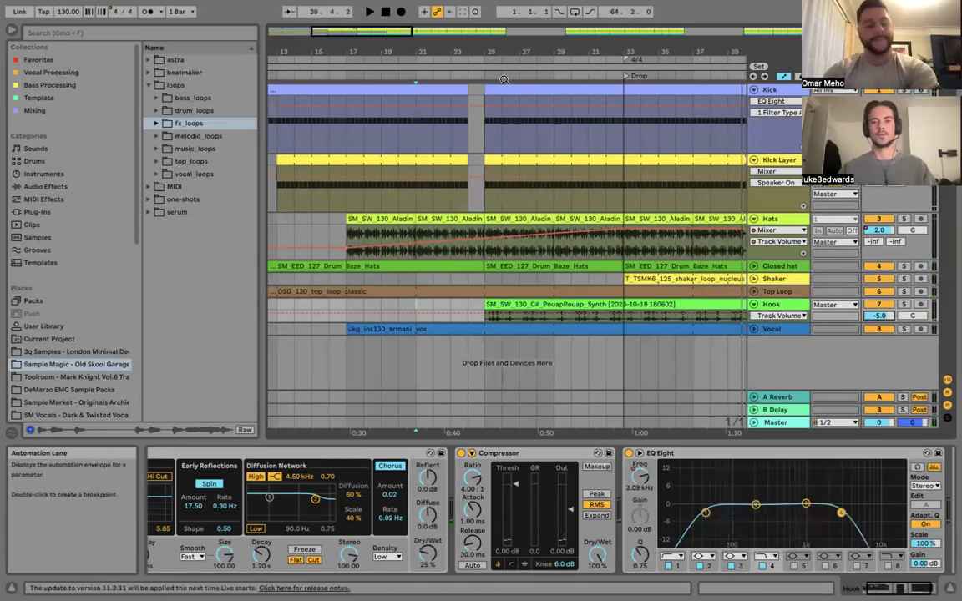
{"action": "scroll", "coordinate": [519, 51], "scroll_direction": "right", "scroll_amount": 2}
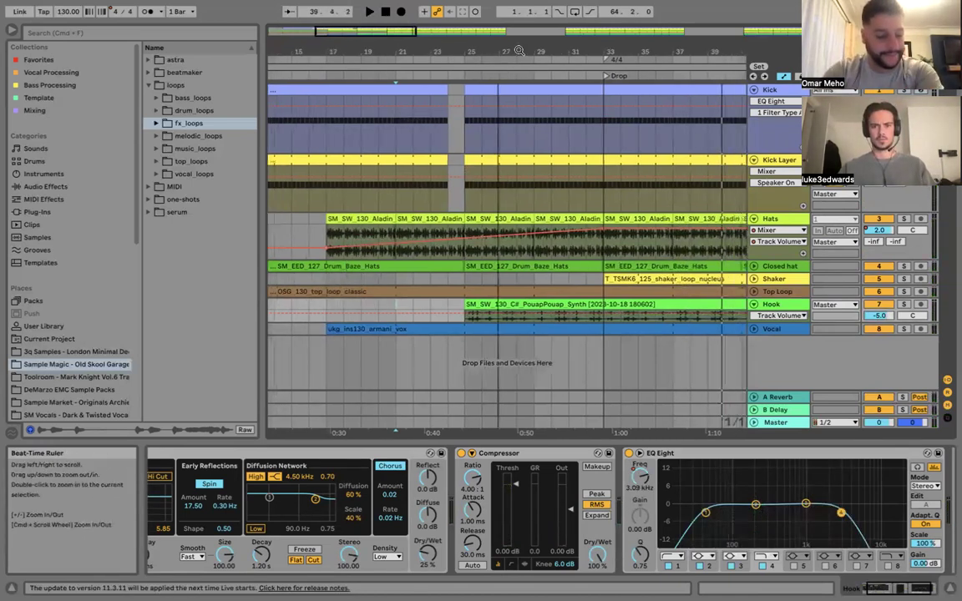
{"action": "left_click_drag", "start_coordinate": [519, 51], "coordinate": [402, 51]}
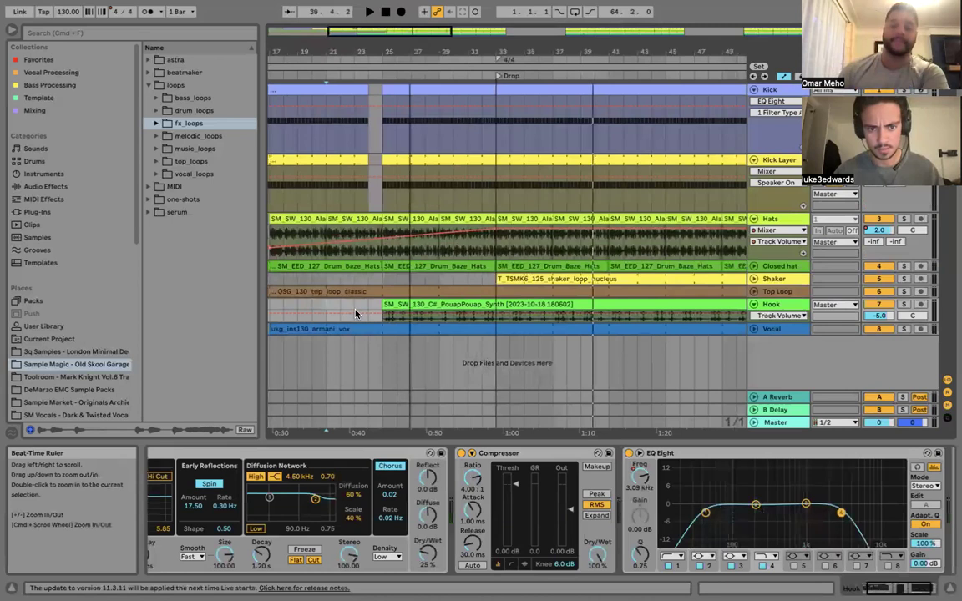
{"action": "scroll", "coordinate": [368, 307], "scroll_direction": "down", "scroll_amount": 2}
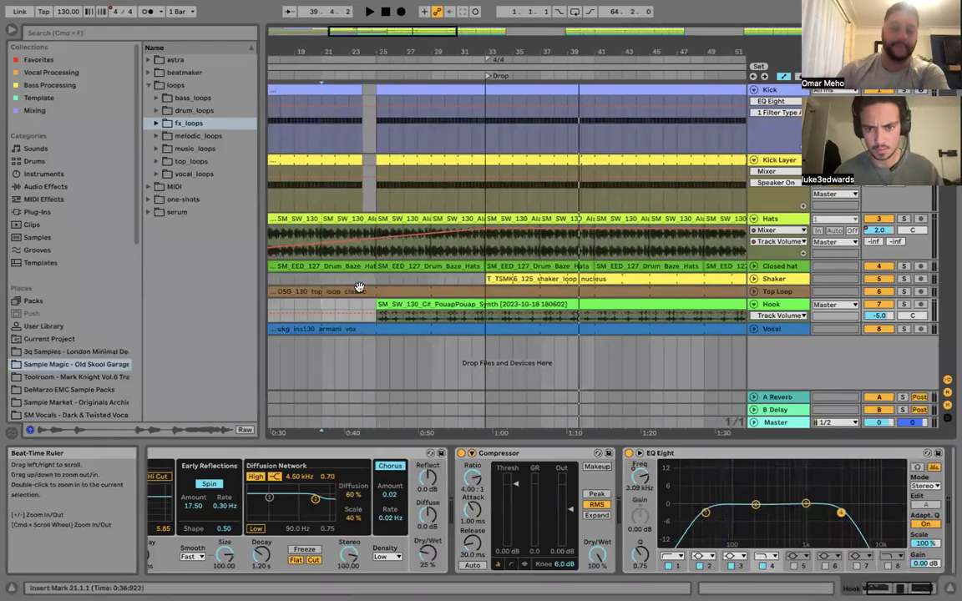
{"action": "left_click", "coordinate": [493, 281]}
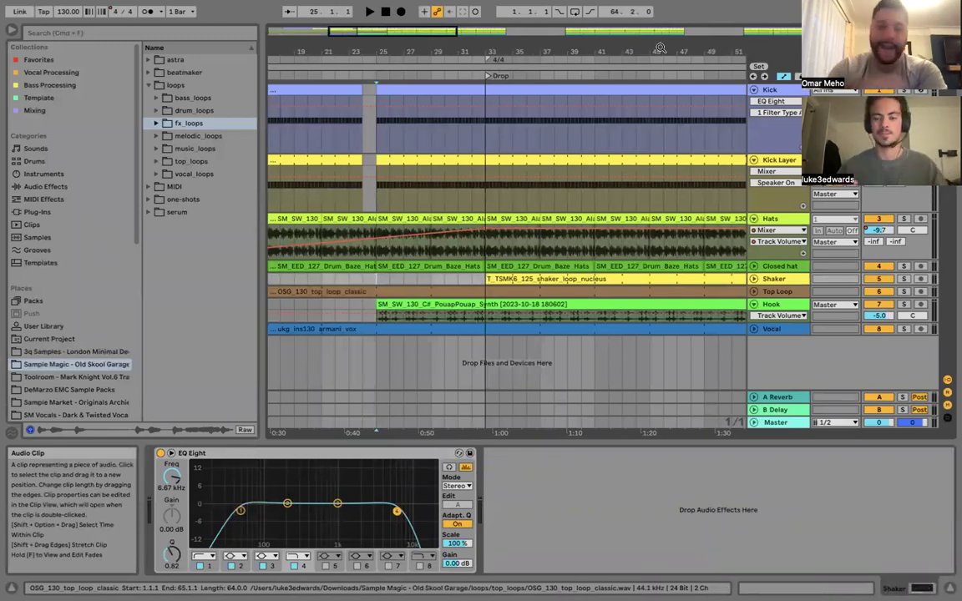
{"action": "left_click_drag", "start_coordinate": [497, 48], "coordinate": [659, 47]}
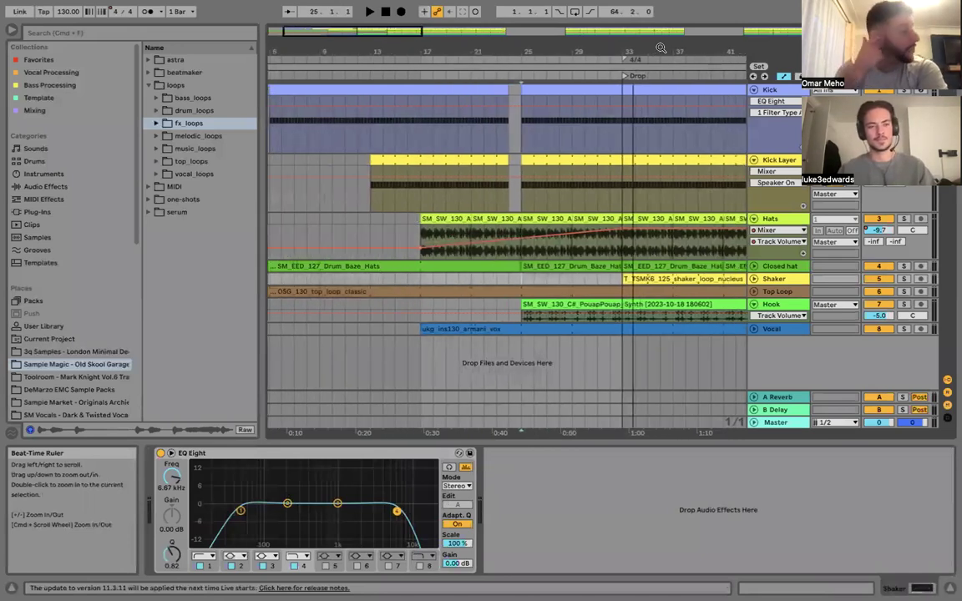
{"action": "left_click_drag", "start_coordinate": [659, 48], "coordinate": [660, 47]}
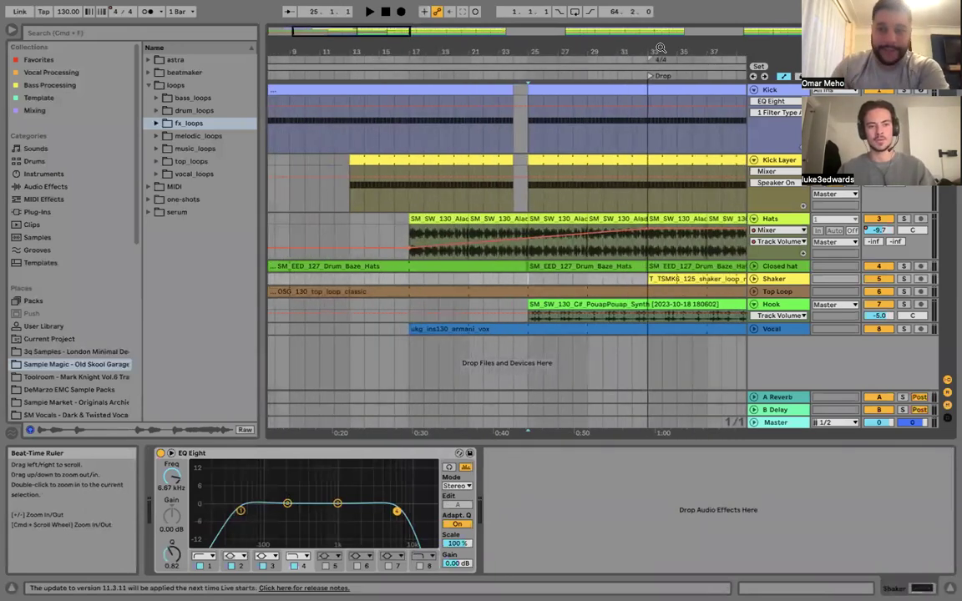
Insert a MIDI track below Vocal and select the first snare sample in the one-shots drum_hits folder.
{"action": "right_click", "coordinate": [771, 357]}
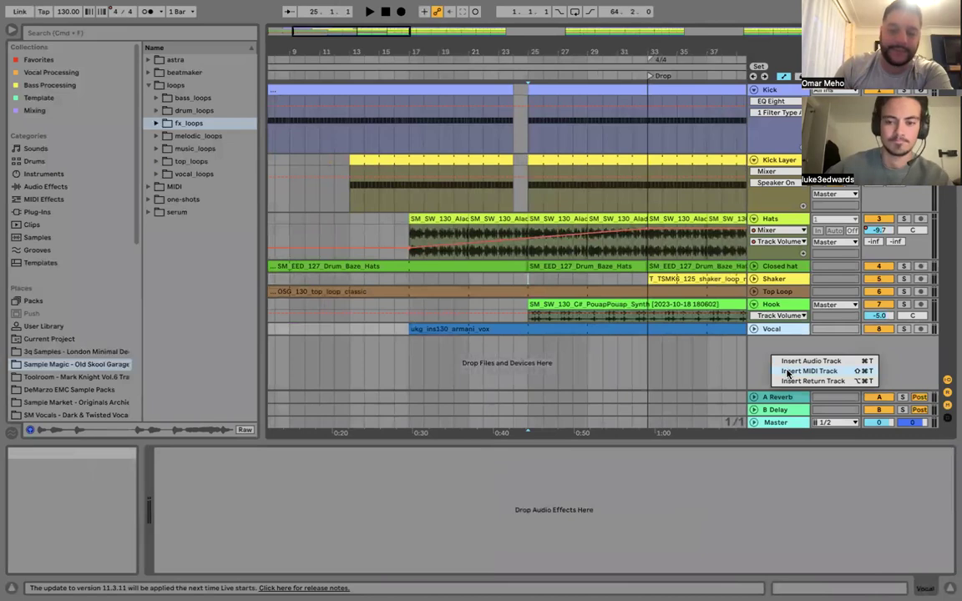
{"action": "left_click", "coordinate": [787, 371]}
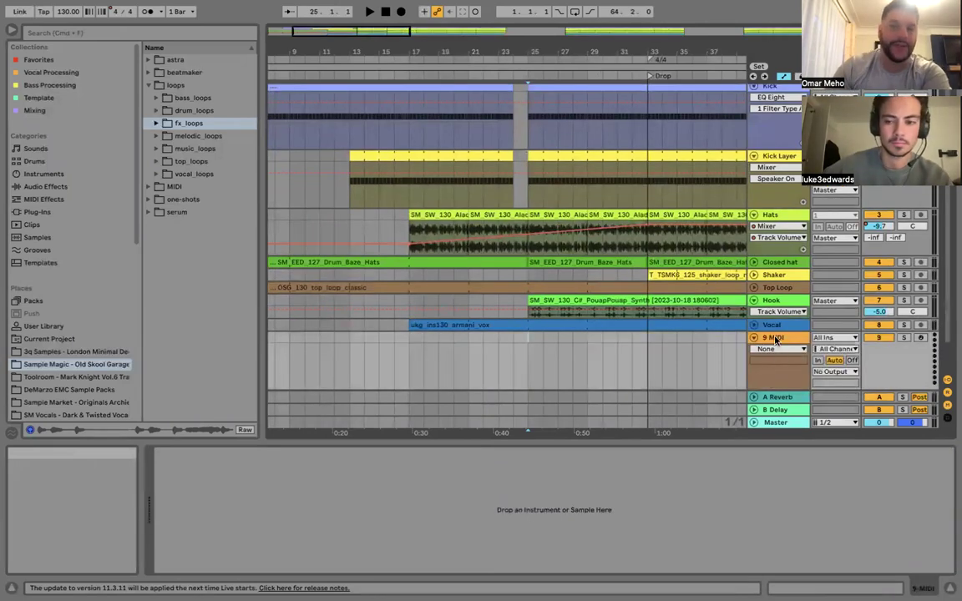
{"action": "left_click", "coordinate": [149, 200]}
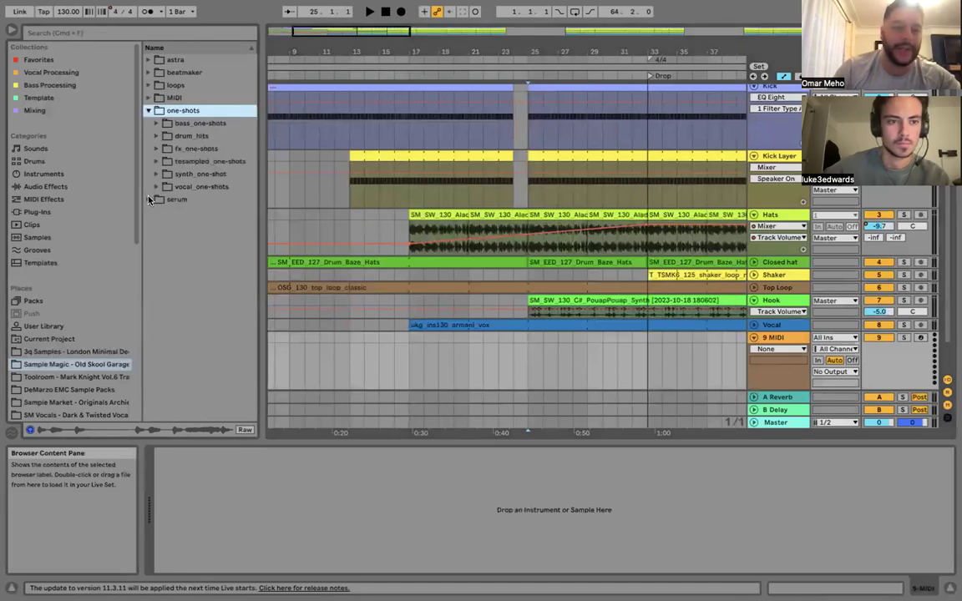
{"action": "left_click", "coordinate": [156, 136]}
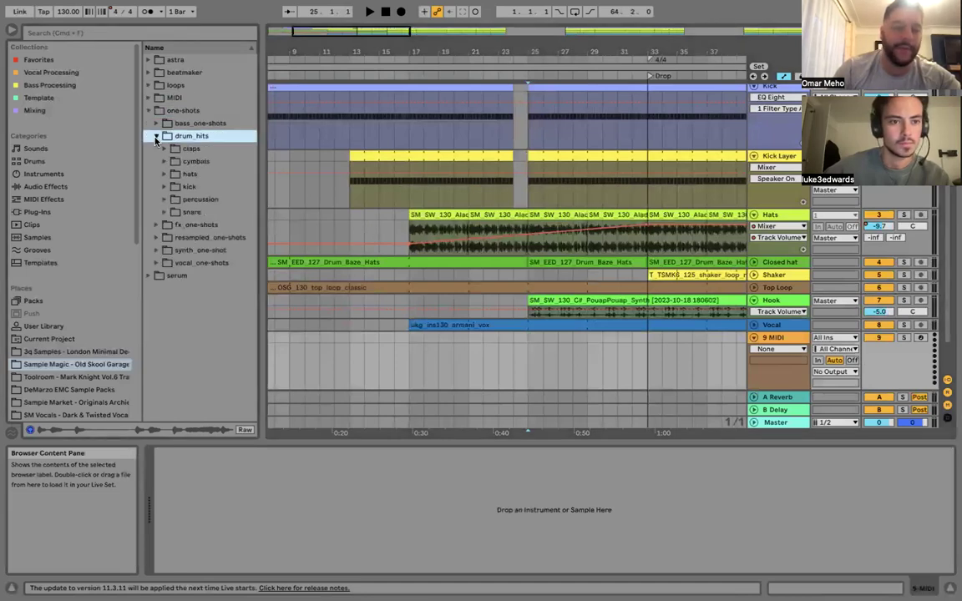
{"action": "left_click", "coordinate": [171, 212]}
{"action": "left_click", "coordinate": [191, 225]}
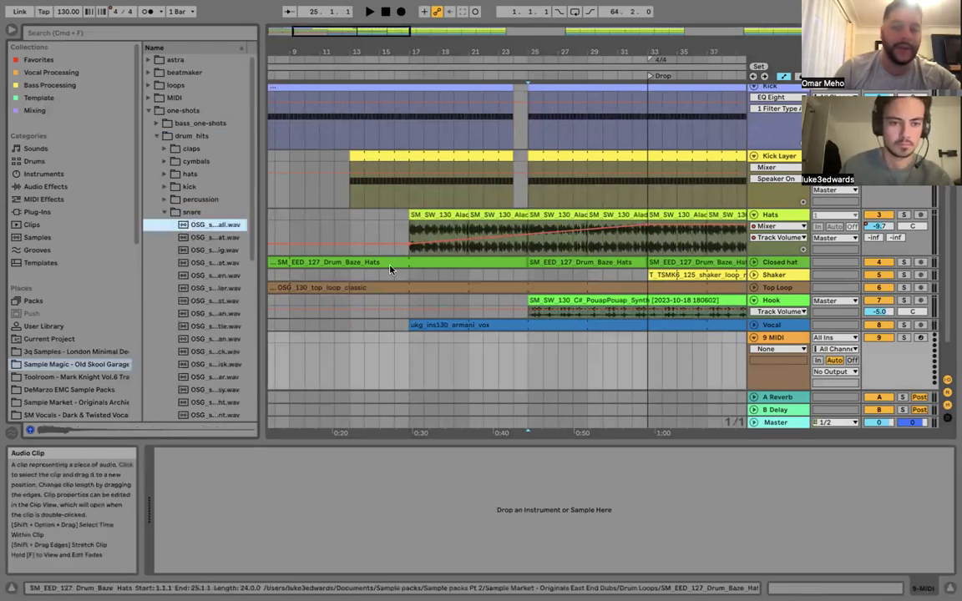
Load the OSG_snare_vinyl_all sample onto the new MIDI track and set its playback mode to 1-Shot.
{"action": "left_click", "coordinate": [790, 341]}
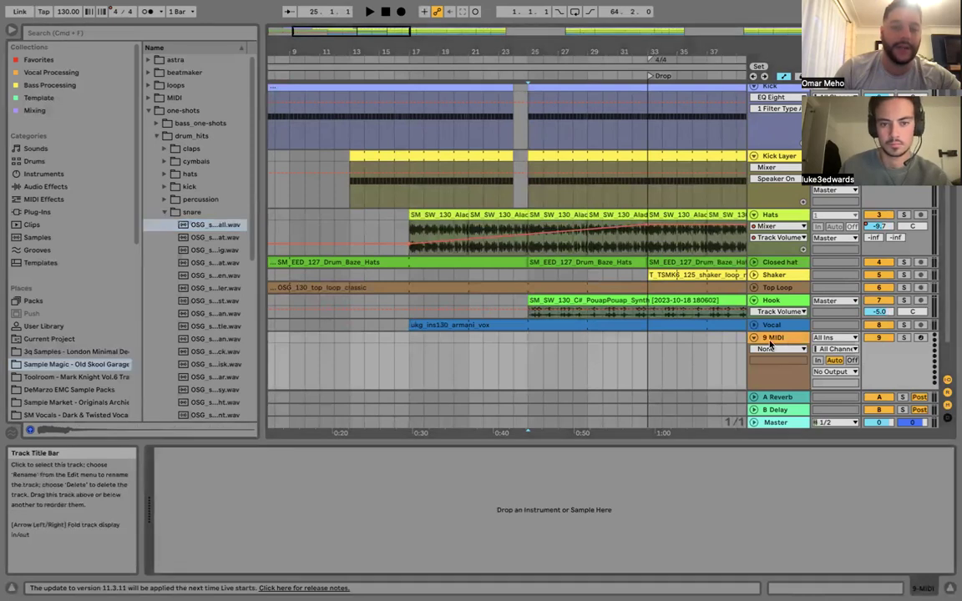
{"action": "left_click", "coordinate": [282, 558]}
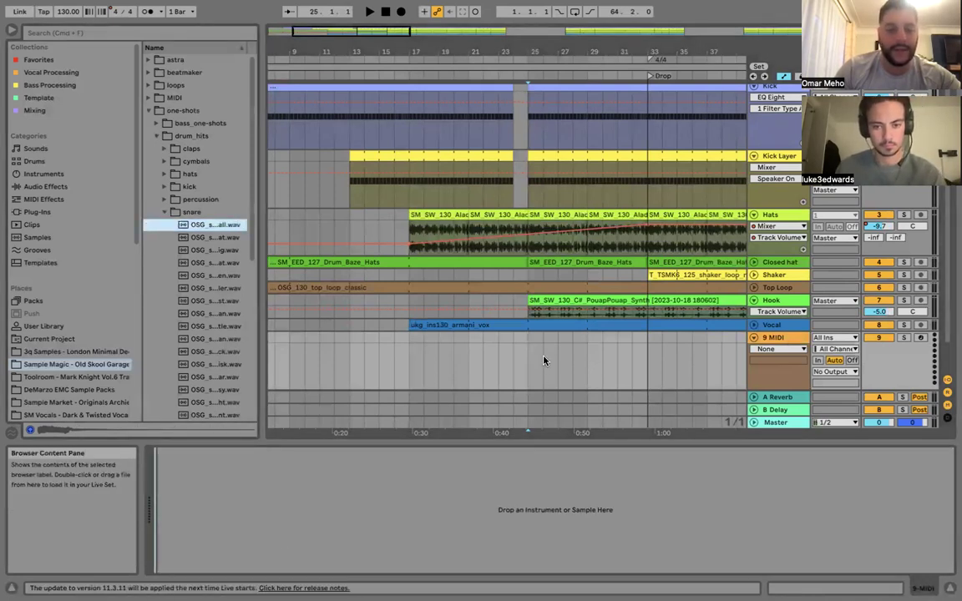
{"action": "key", "text": "Return"}
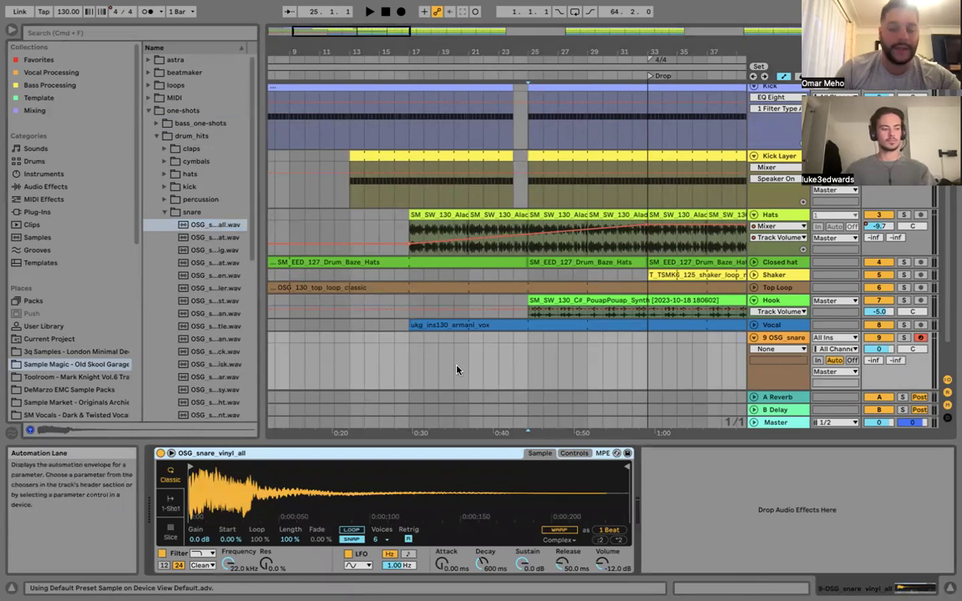
{"action": "left_click", "coordinate": [171, 504]}
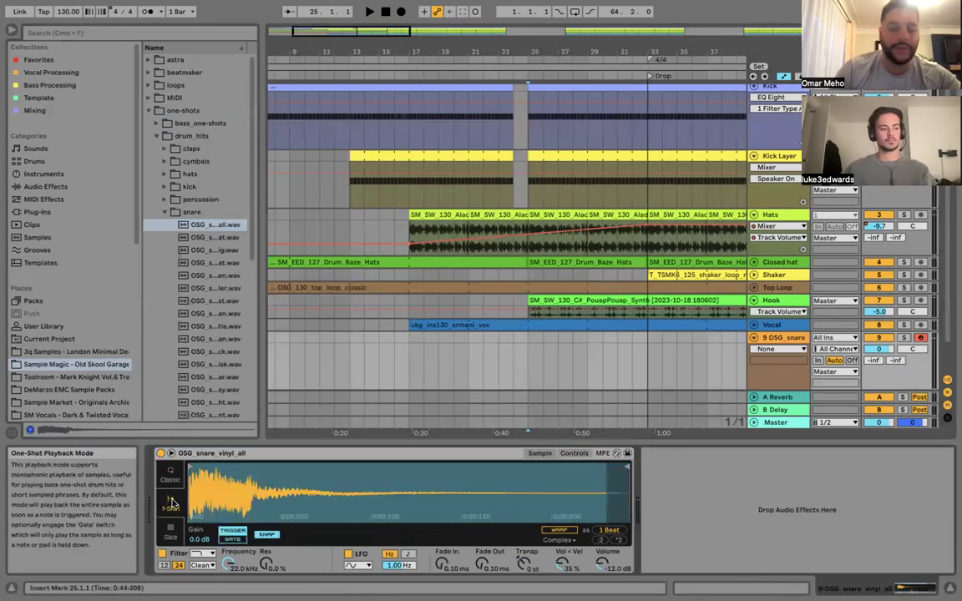
Create a one-bar MIDI clip at bar 25 on the snare track and add a C3 note from 1.1.1 to 1.1.3.
{"action": "double_click", "coordinate": [536, 341]}
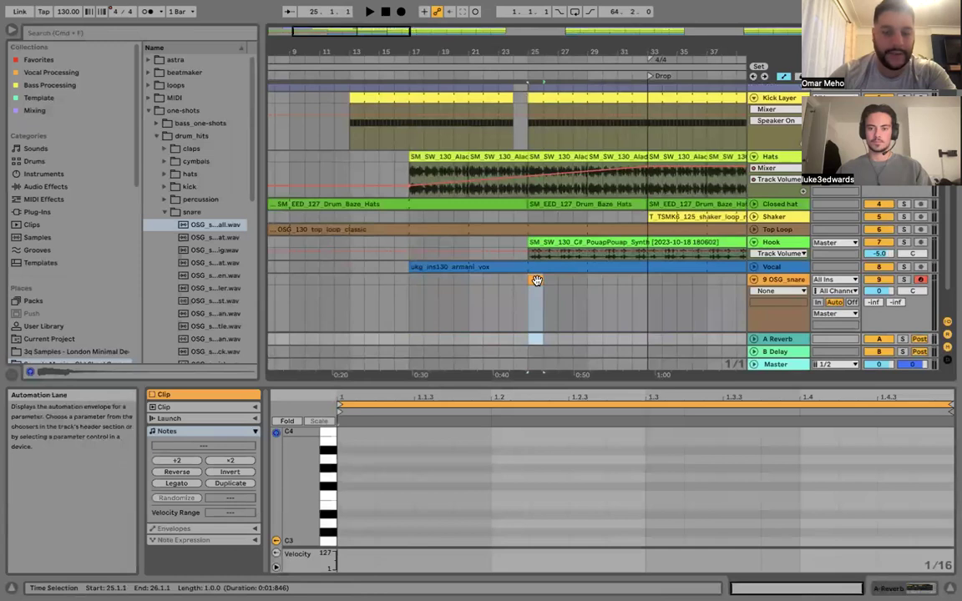
{"action": "left_click", "coordinate": [355, 544]}
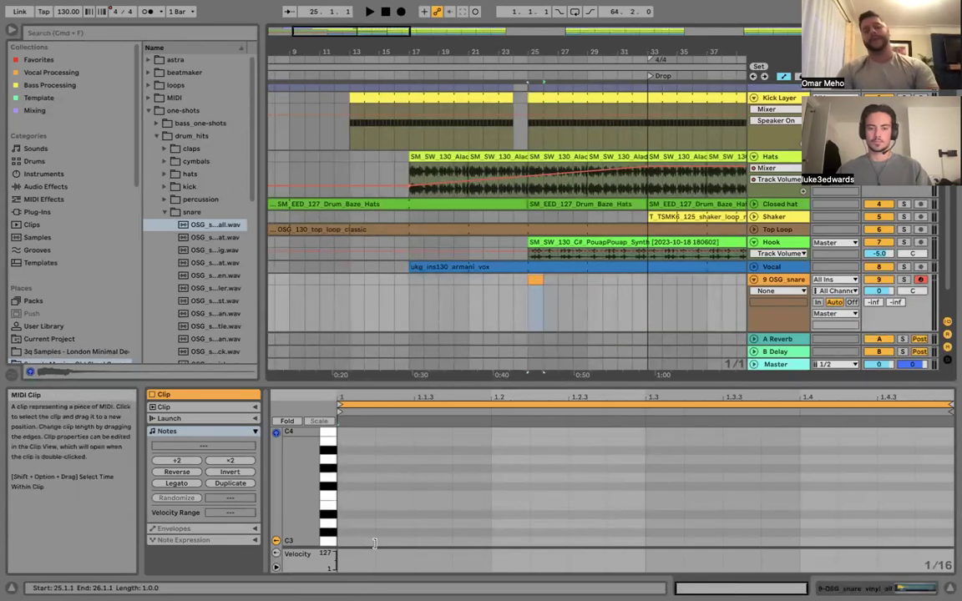
{"action": "left_click", "coordinate": [374, 543]}
{"action": "double_click", "coordinate": [374, 543]}
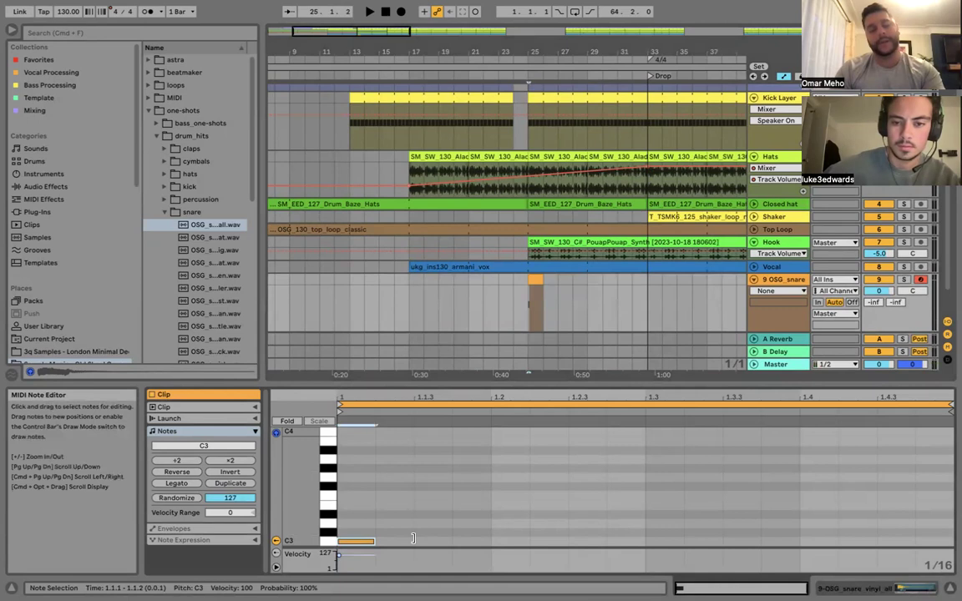
{"action": "left_click_drag", "start_coordinate": [413, 537], "coordinate": [416, 540]}
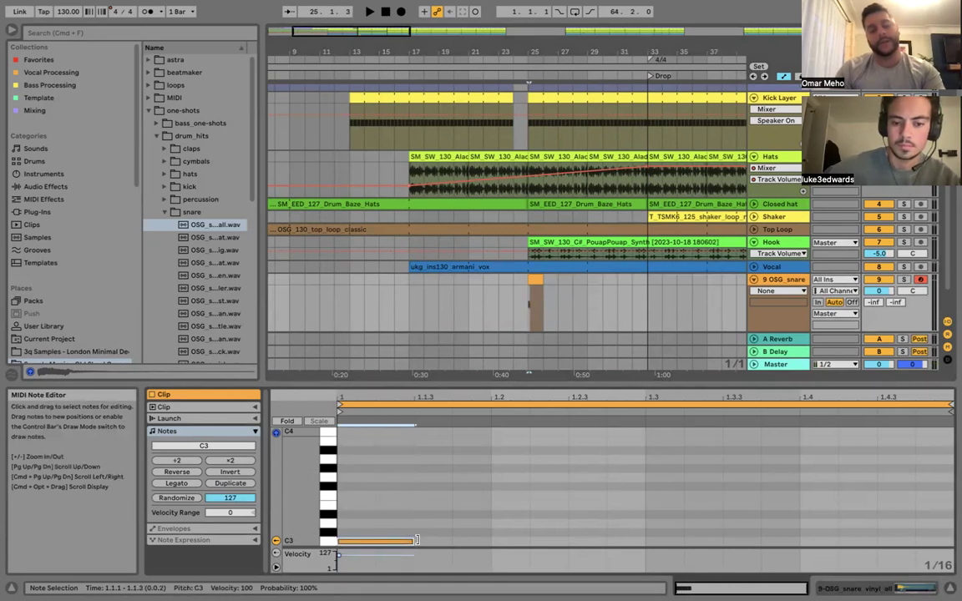
Duplicate the C3 snare note seven times to fill the bar with eighth notes.
{"action": "key", "text": "super+d"}
{"action": "key", "text": "super+d"}
{"action": "key", "text": "super+d"}
{"action": "key", "text": "super+d"}
{"action": "key", "text": "super+d"}
{"action": "key", "text": "super+d"}
{"action": "key", "text": "super+d"}
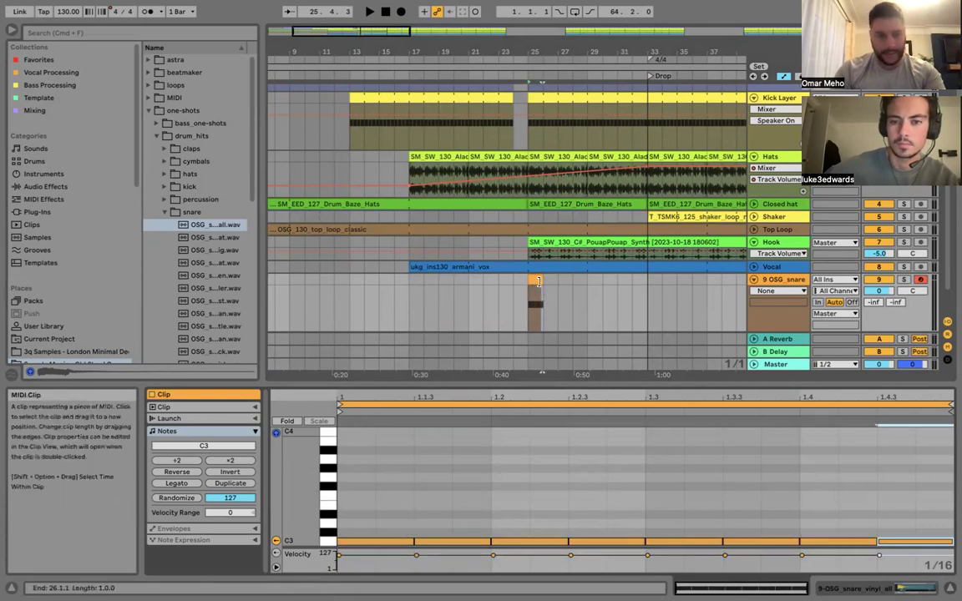
{"action": "left_click", "coordinate": [255, 418]}
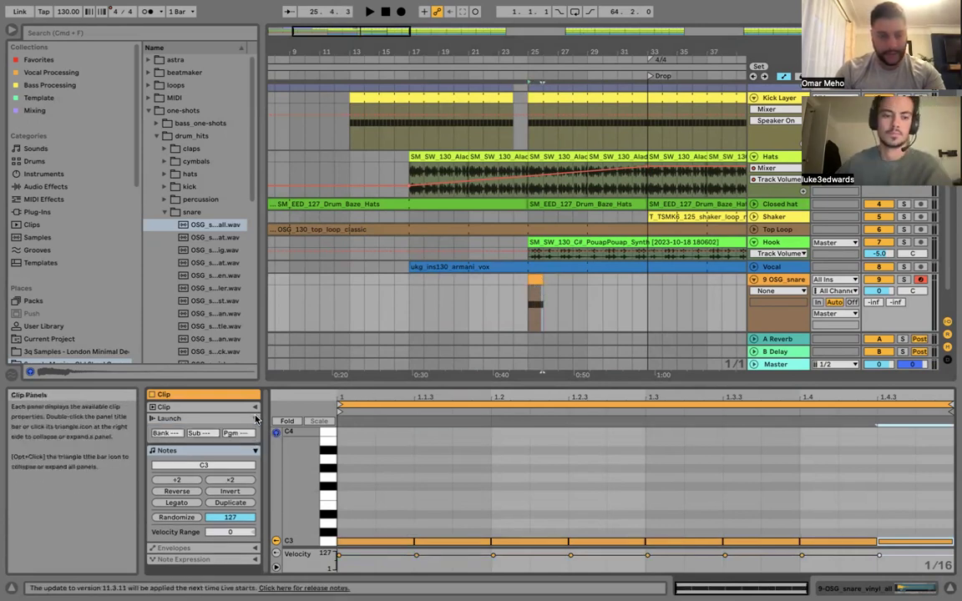
Extend the looped one-bar snare clip so it repeats from bar 25 up to the drop at bar 33.
{"action": "left_click", "coordinate": [256, 407]}
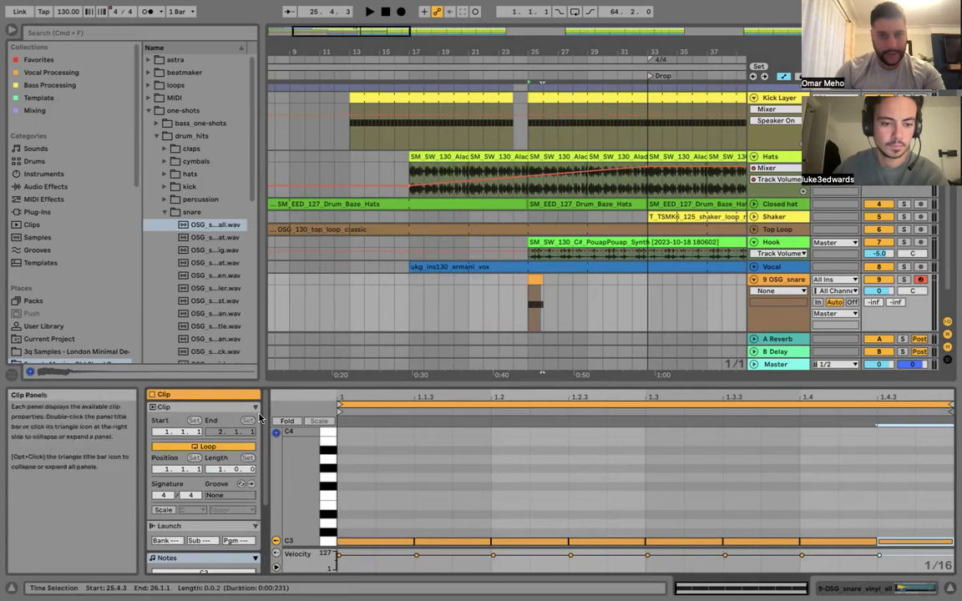
{"action": "left_click_drag", "start_coordinate": [541, 280], "coordinate": [644, 280]}
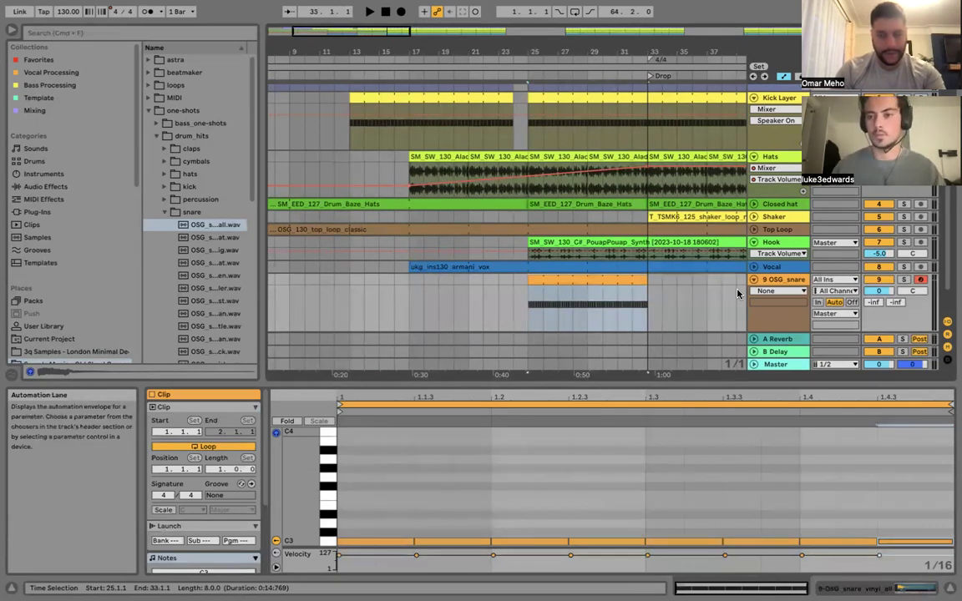
Automate the snare track's volume from -inf at bar 25 up to about -0.6 dB at bar 33, and audition it from bar 24.
{"action": "left_click", "coordinate": [887, 294]}
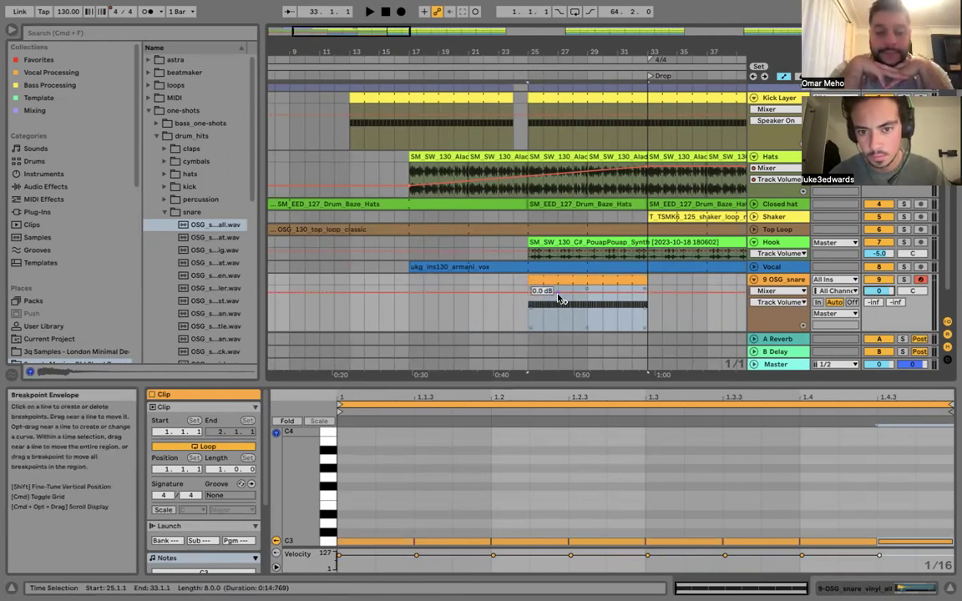
{"action": "left_click_drag", "start_coordinate": [528, 299], "coordinate": [528, 329]}
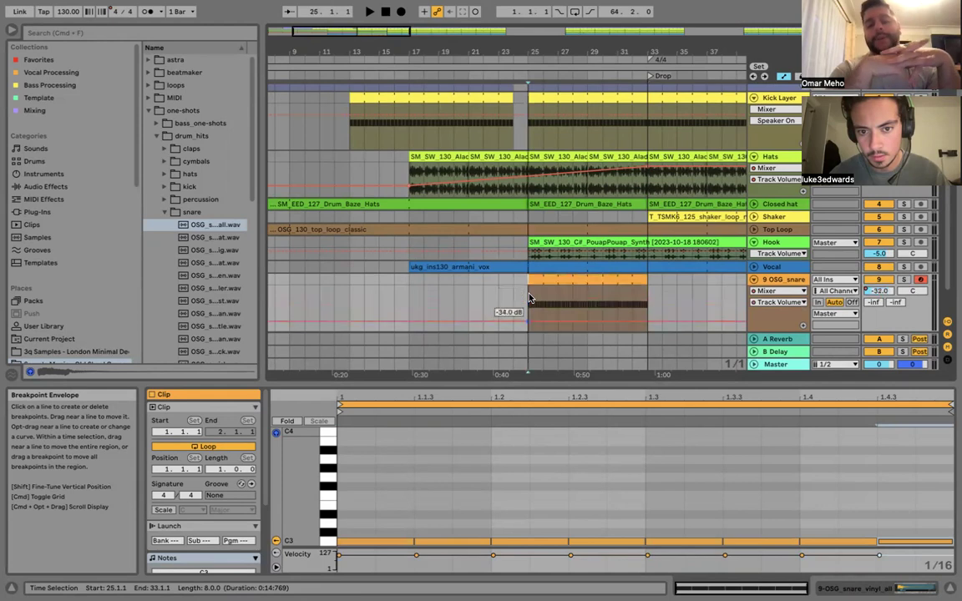
{"action": "left_click", "coordinate": [645, 335]}
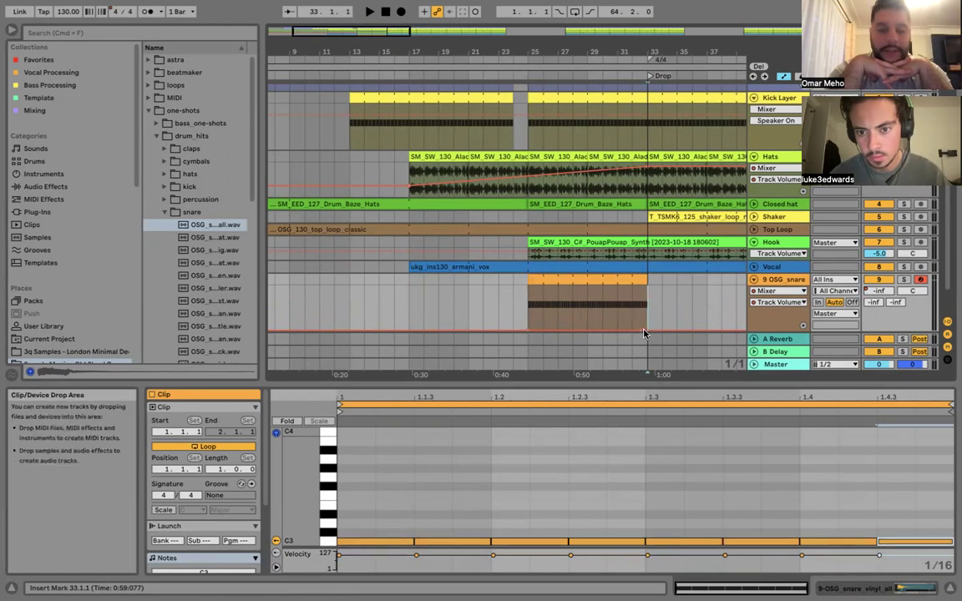
{"action": "mouse_move", "coordinate": [641, 333]}
{"action": "left_mouse_down"}
{"action": "mouse_move", "coordinate": [642, 308]}
{"action": "mouse_move", "coordinate": [641, 335]}
{"action": "left_mouse_up"}
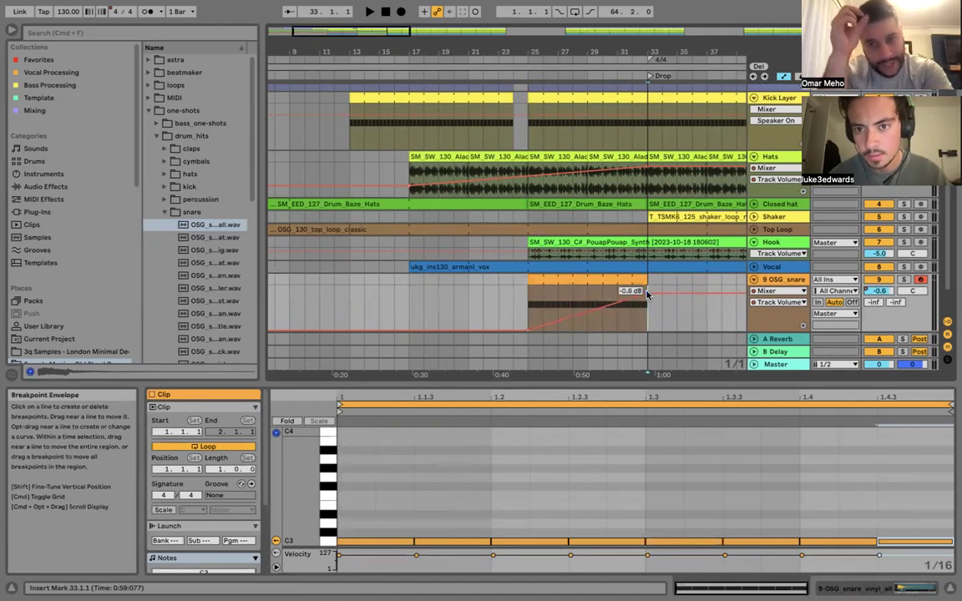
{"action": "left_click", "coordinate": [647, 171]}
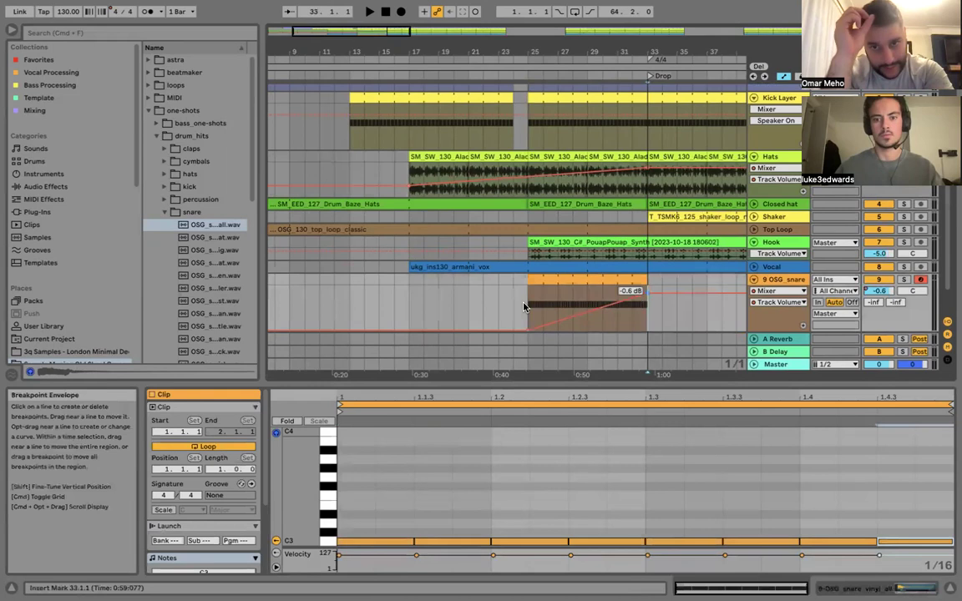
{"action": "mouse_move", "coordinate": [524, 307]}
{"action": "left_mouse_down"}
{"action": "mouse_move", "coordinate": [514, 305]}
{"action": "mouse_move", "coordinate": [528, 297]}
{"action": "left_mouse_up"}
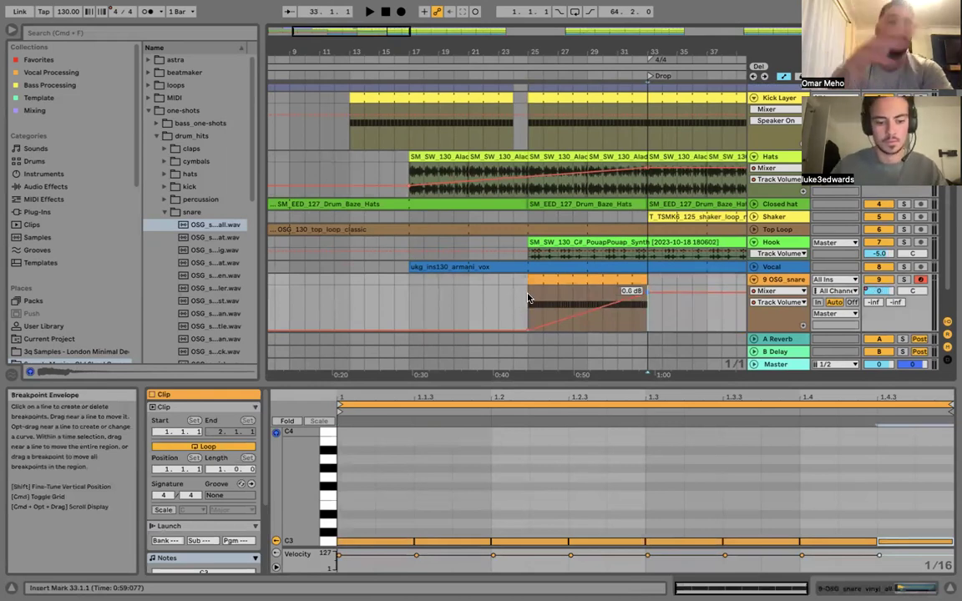
{"action": "left_click", "coordinate": [515, 297]}
{"action": "key", "text": "space"}
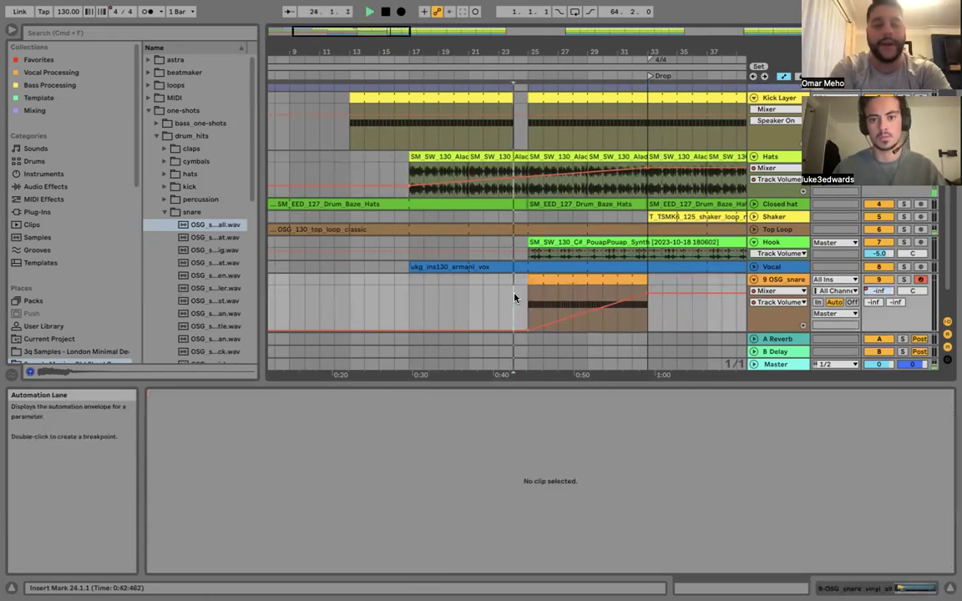
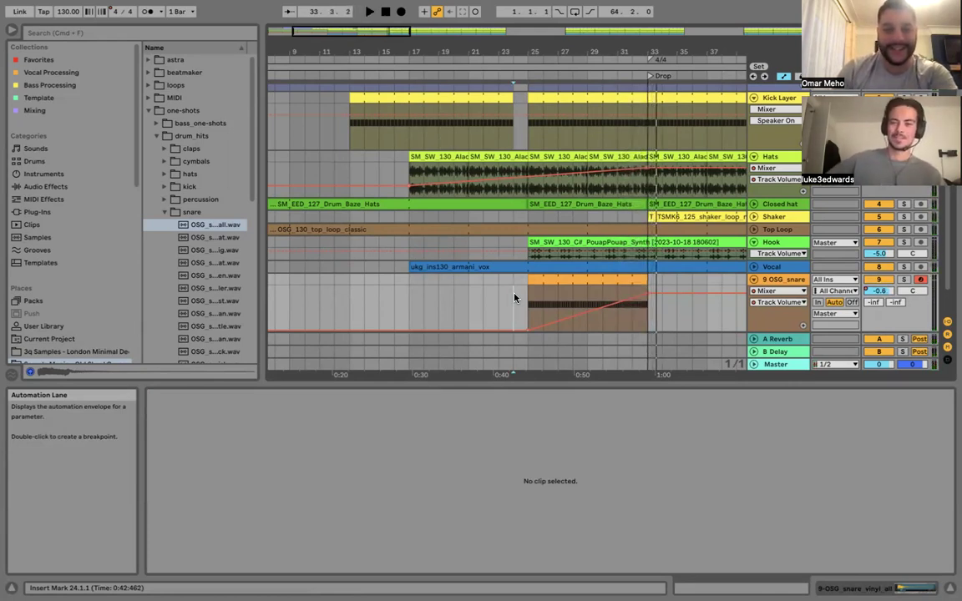
Delete the section from bar 32 to bar 33 of the Kick clip, just before the drop.
{"action": "left_click", "coordinate": [648, 315]}
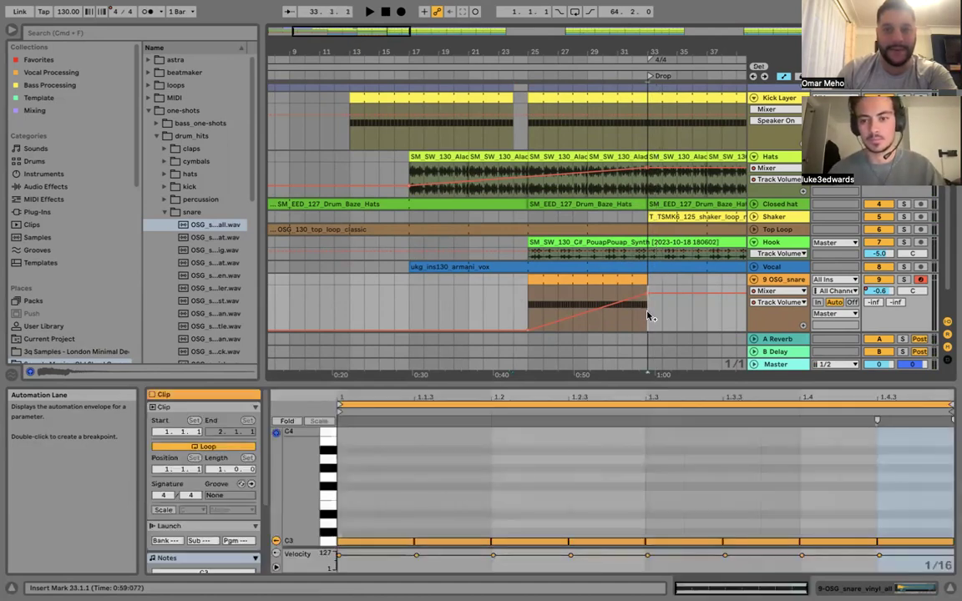
{"action": "scroll", "coordinate": [648, 250], "scroll_direction": "up", "scroll_amount": 4}
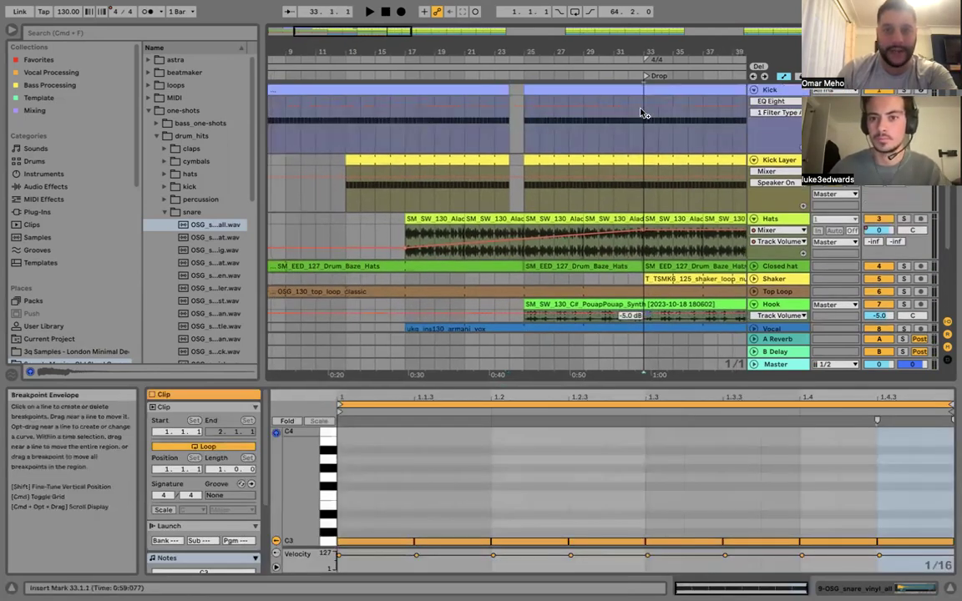
{"action": "scroll", "coordinate": [641, 125], "scroll_direction": "left", "scroll_amount": 1}
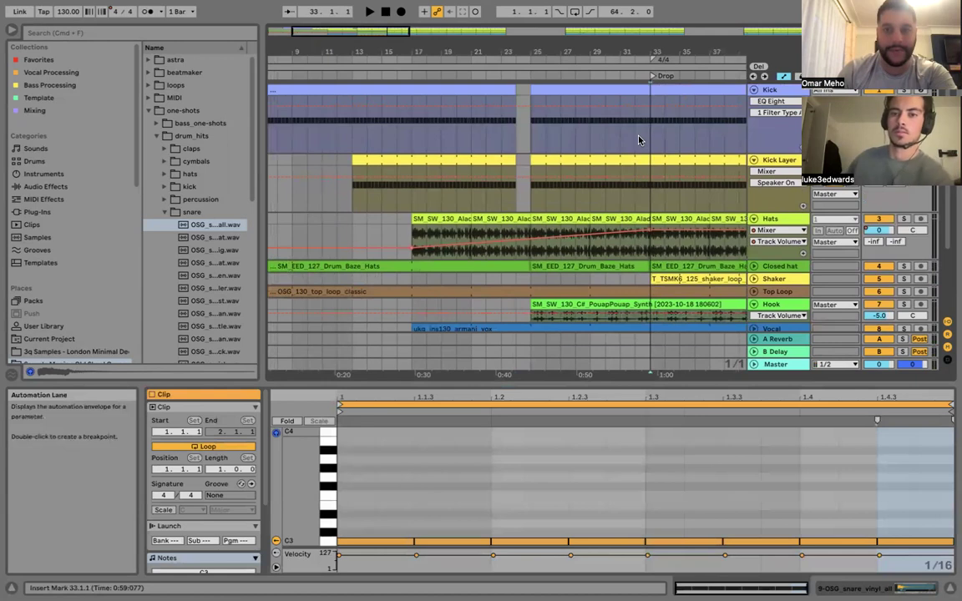
{"action": "scroll", "coordinate": [649, 89], "scroll_direction": "left", "scroll_amount": 1}
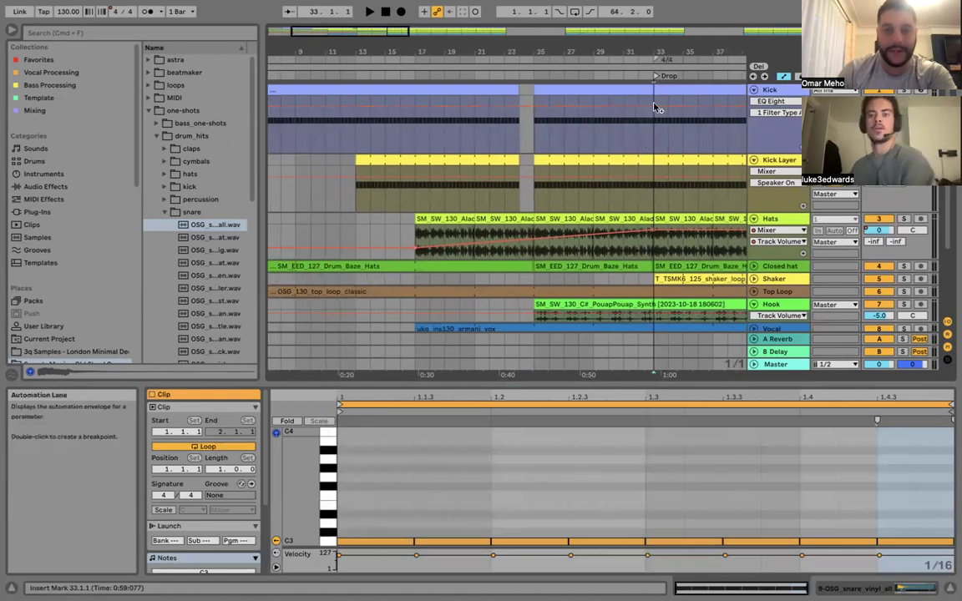
{"action": "left_click", "coordinate": [648, 90]}
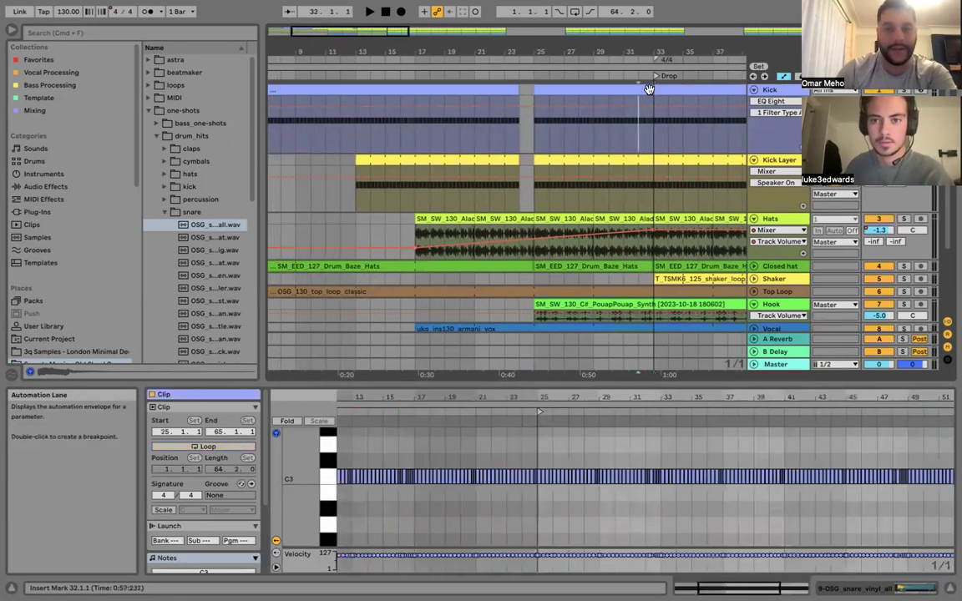
{"action": "left_click", "coordinate": [649, 90]}
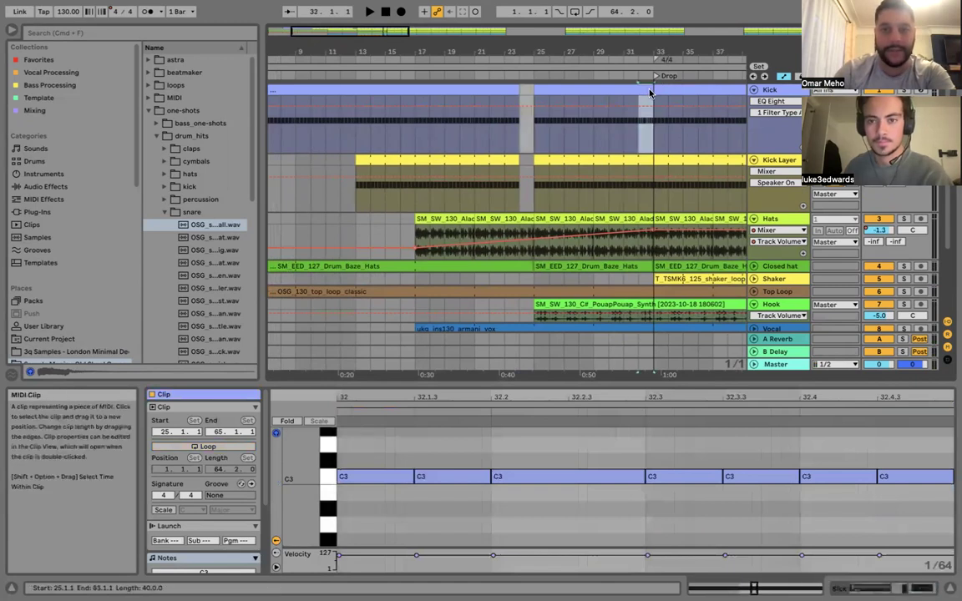
{"action": "left_click", "coordinate": [642, 157]}
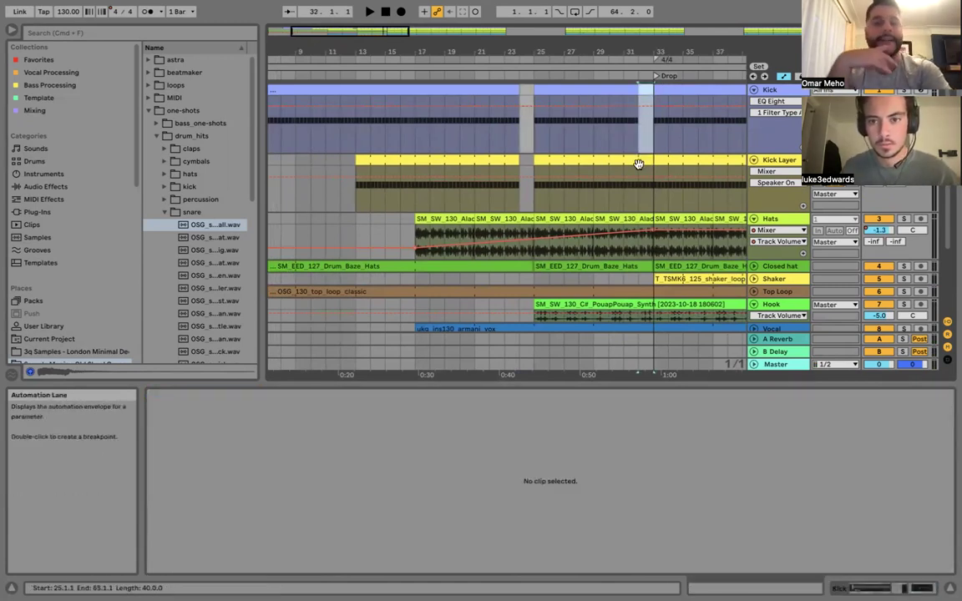
Split the Kick Layer clip at bar 33 and shorten the pre-drop Kick and Kick Layer clips to end at bar 31.
{"action": "left_click", "coordinate": [655, 194]}
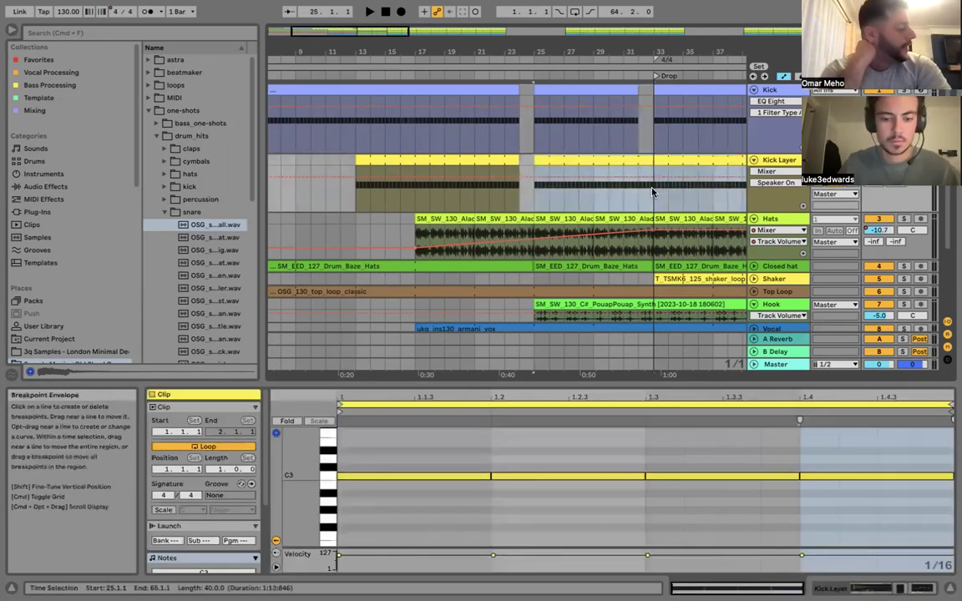
{"action": "left_click", "coordinate": [649, 159]}
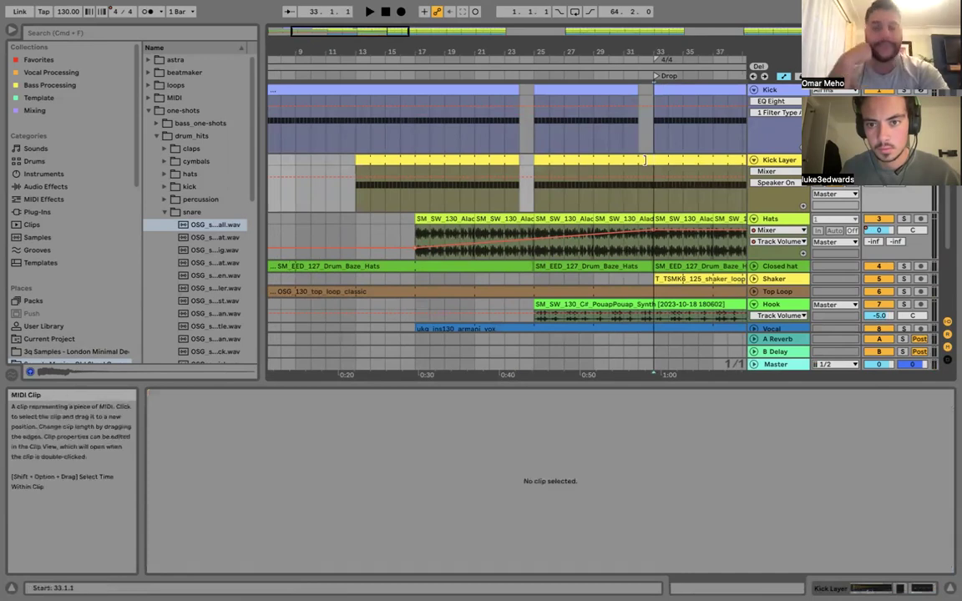
{"action": "left_click", "coordinate": [645, 160]}
{"action": "key", "text": "Left"}
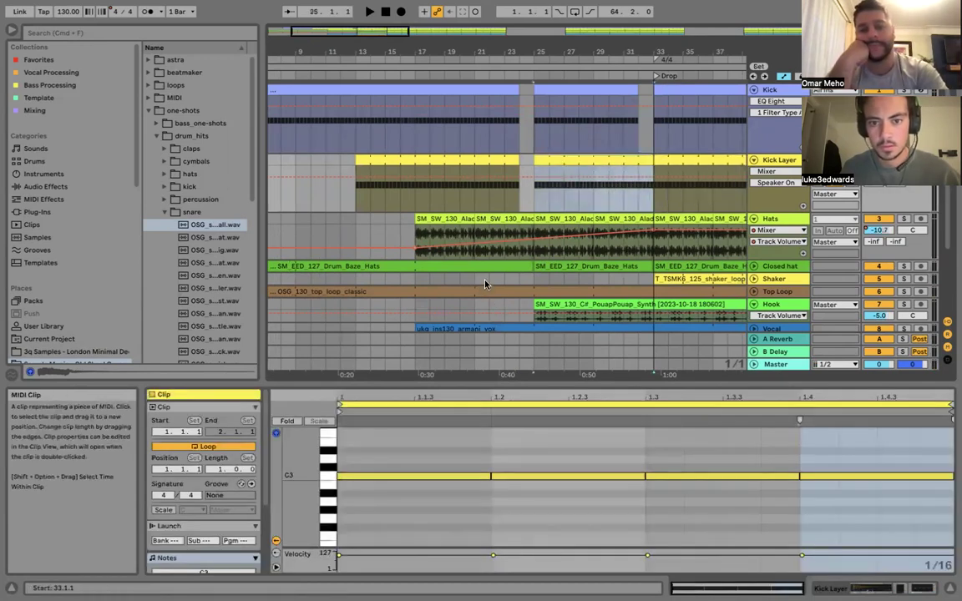
{"action": "key", "text": "shift+Left"}
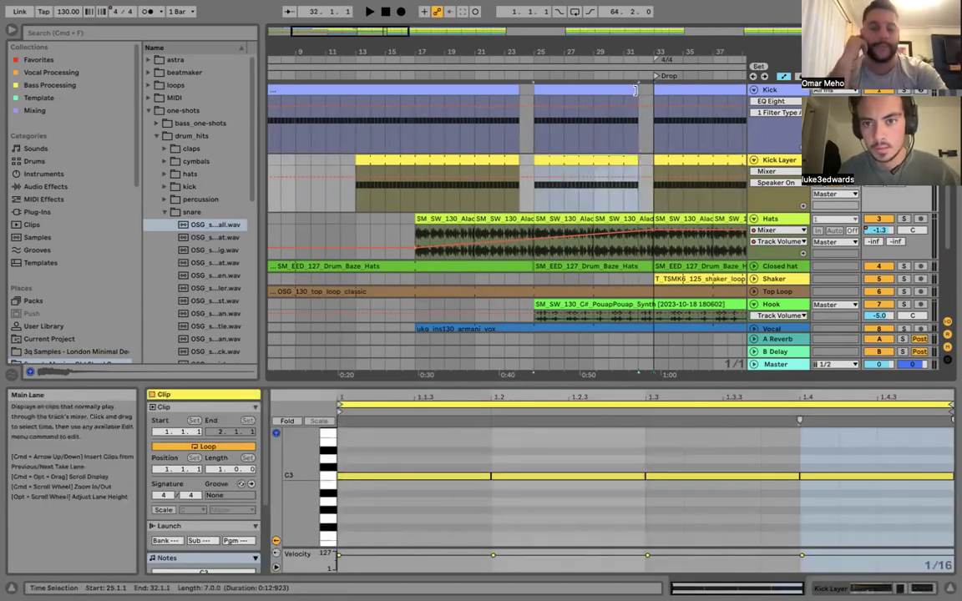
{"action": "left_click", "coordinate": [634, 156]}
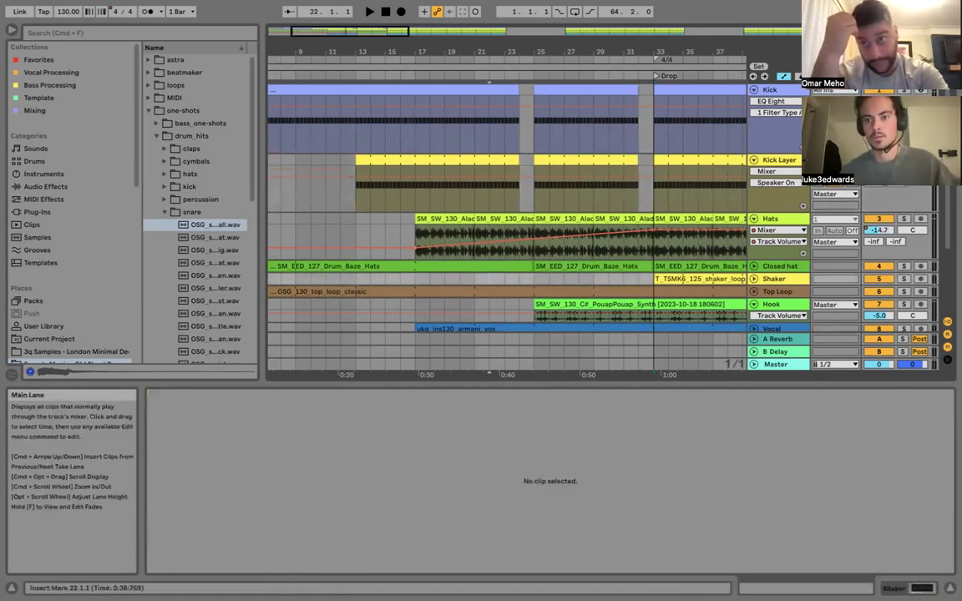
{"action": "left_click", "coordinate": [624, 154]}
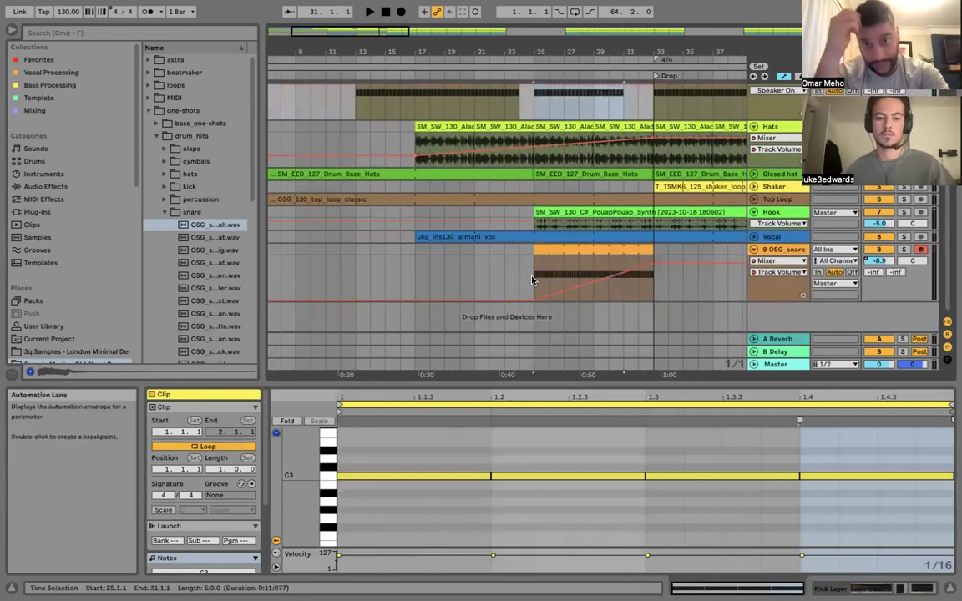
Play the arrangement from bar 25 through the drop to check the snare build-up and the two-bar kick gap.
{"action": "left_click", "coordinate": [533, 281]}
{"action": "key", "text": "space"}
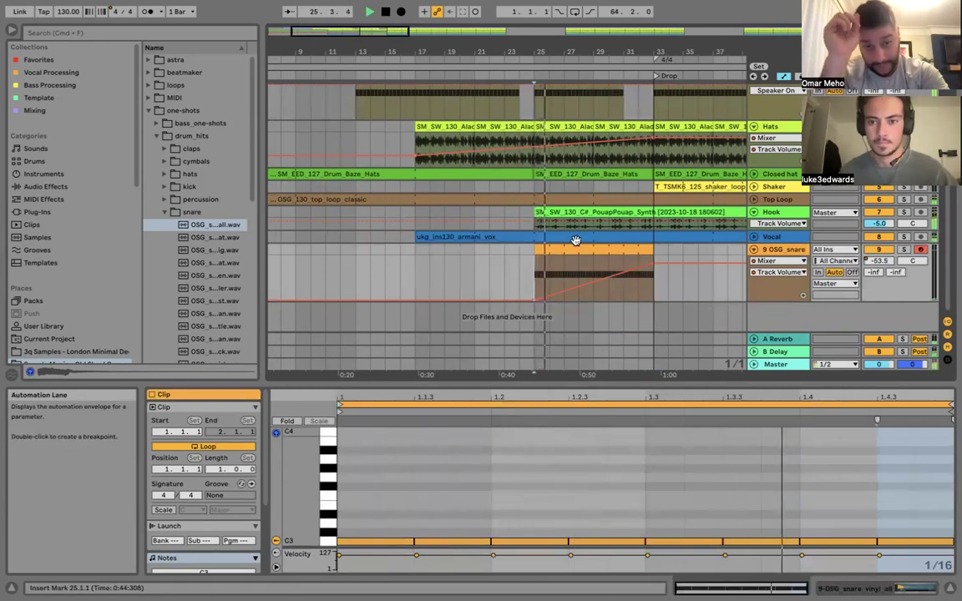
{"action": "left_click", "coordinate": [652, 212]}
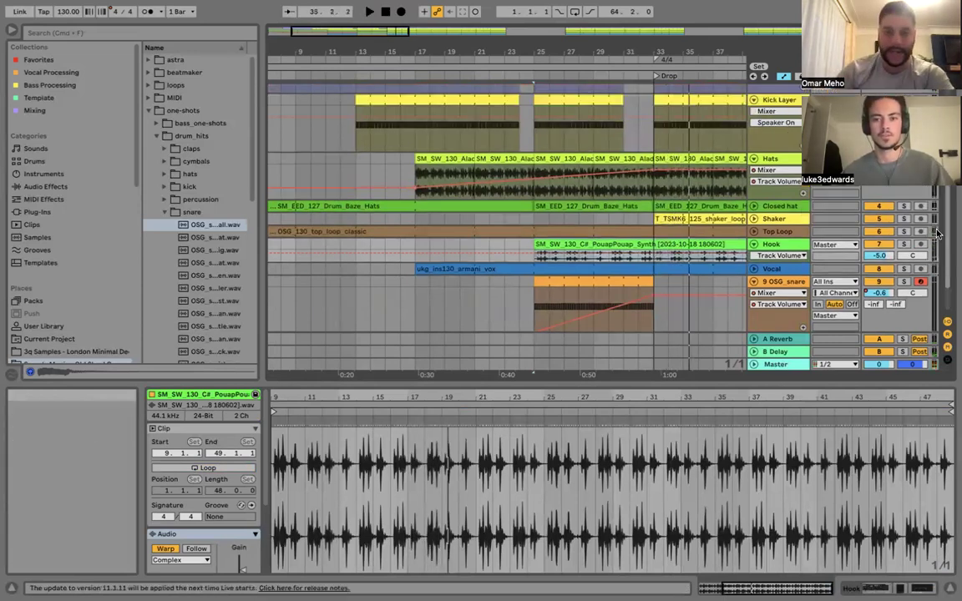
{"action": "scroll", "coordinate": [934, 228], "scroll_direction": "up", "scroll_amount": 3}
{"action": "scroll", "coordinate": [934, 228], "scroll_direction": "up", "scroll_amount": 1}
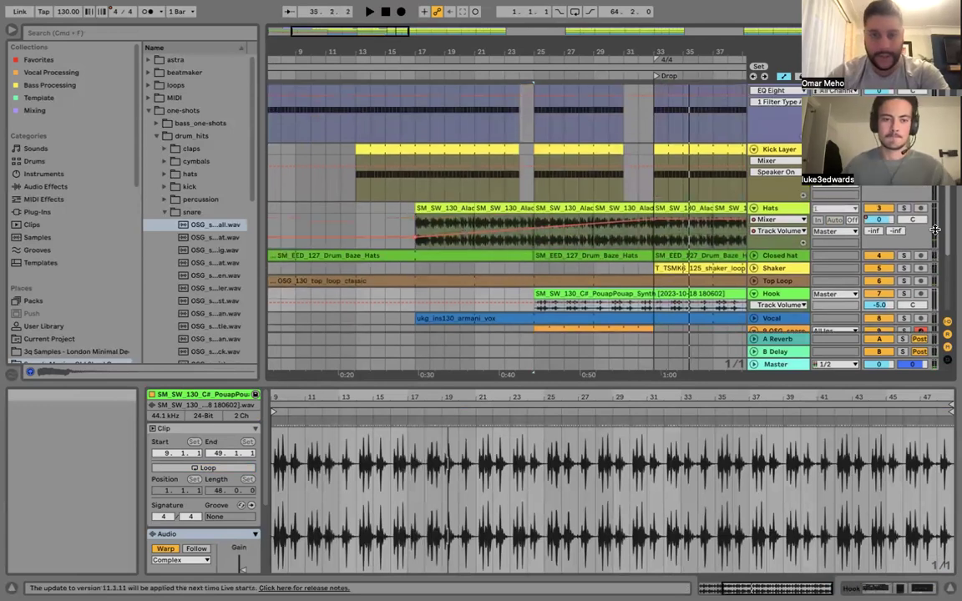
{"action": "scroll", "coordinate": [501, 200], "scroll_direction": "down", "scroll_amount": 3}
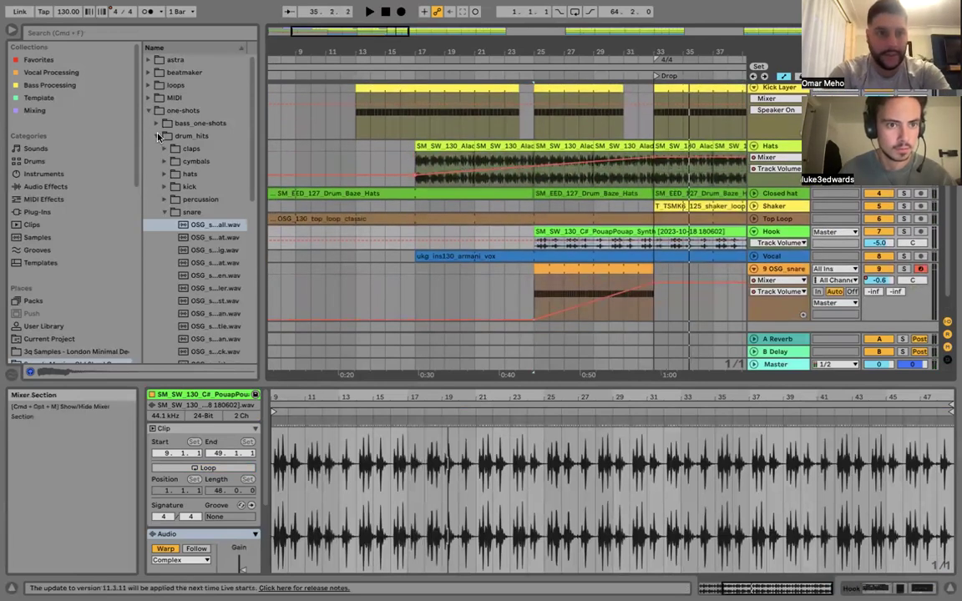
Collapse the drum_hits folder and open the fx_one-shots folder within one-shots.
{"action": "left_click", "coordinate": [149, 86]}
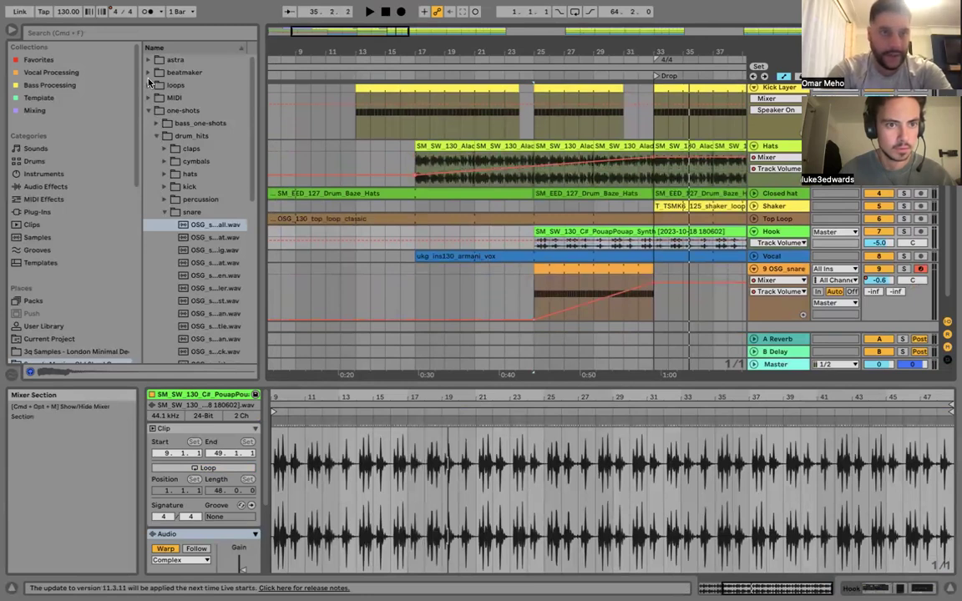
{"action": "key", "text": "Left"}
{"action": "key", "text": "Down"}
{"action": "key", "text": "Down"}
{"action": "key", "text": "Right"}
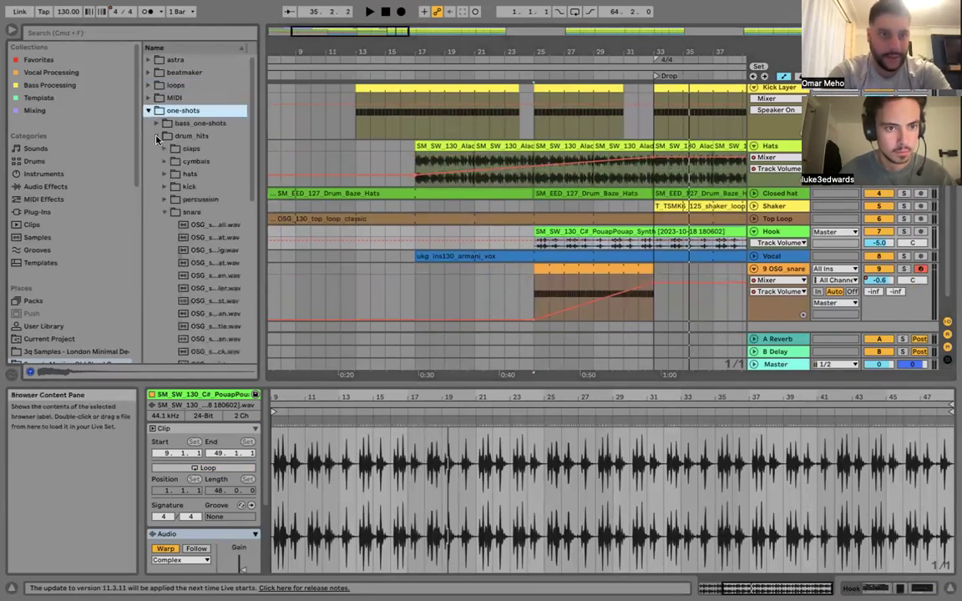
{"action": "left_click", "coordinate": [156, 136]}
{"action": "left_click", "coordinate": [156, 149]}
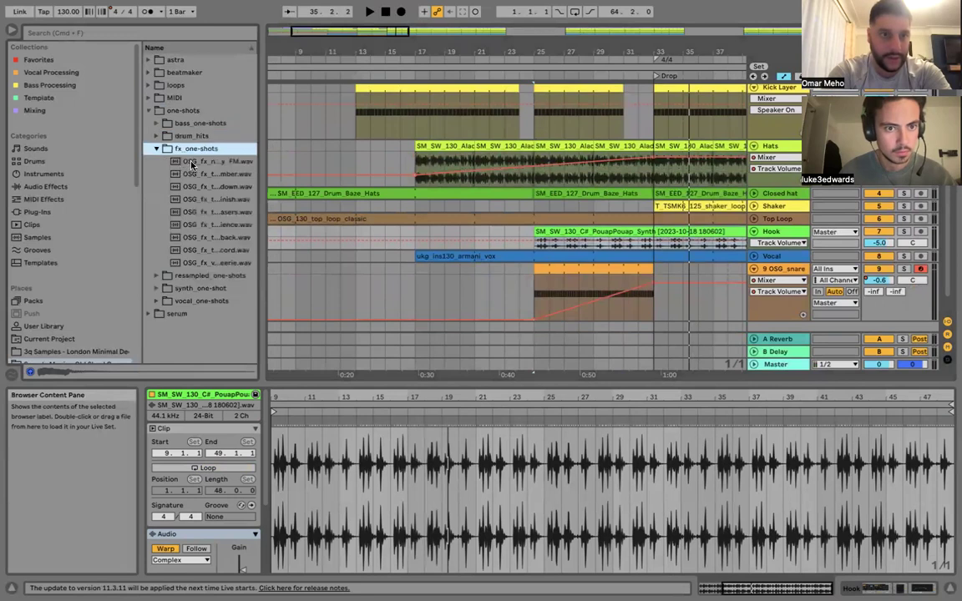
Audition the effect samples in the fx_one-shots folder one after another.
{"action": "left_click", "coordinate": [191, 163]}
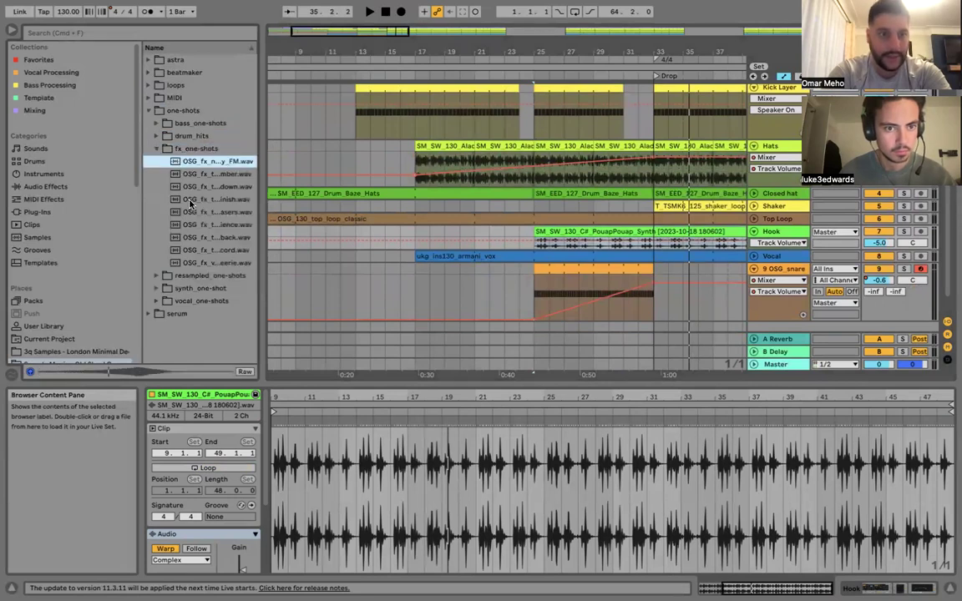
{"action": "key", "text": "Down"}
{"action": "key", "text": "Down"}
{"action": "key", "text": "Down"}
{"action": "key", "text": "Down"}
{"action": "key", "text": "Down"}
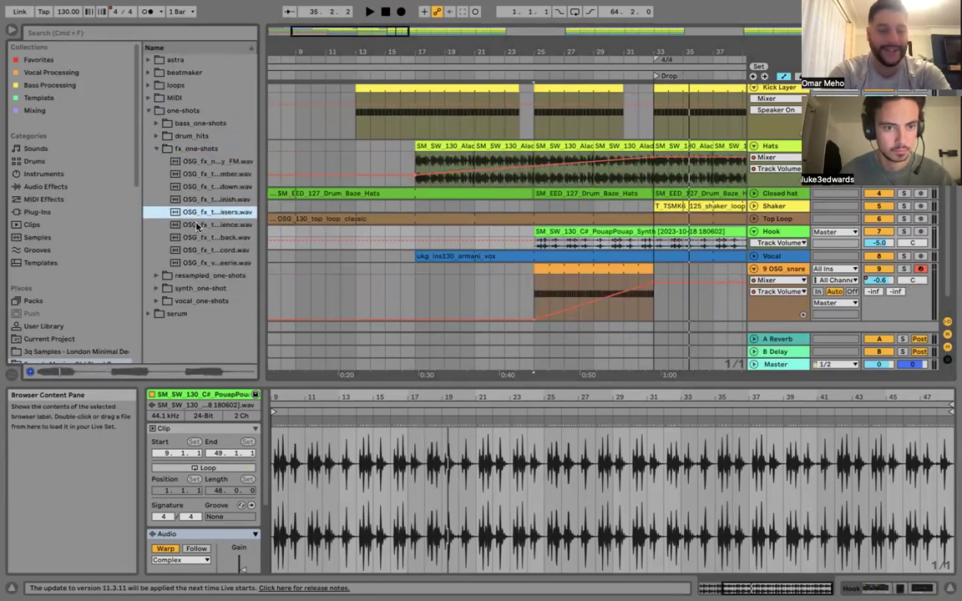
{"action": "key", "text": "Down"}
{"action": "key", "text": "Down"}
{"action": "key", "text": "Down"}
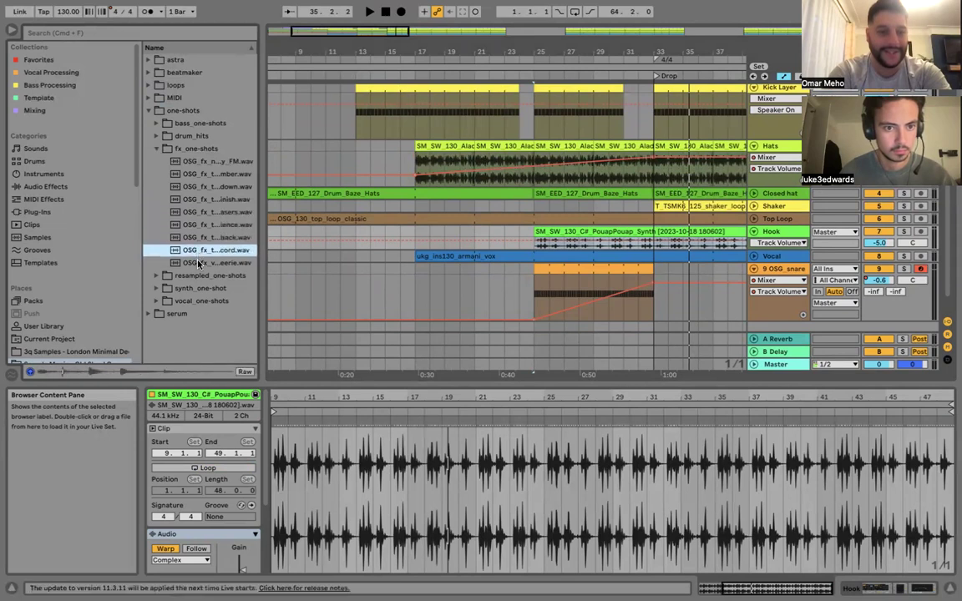
Collapse the fx_one-shots and one-shots folders and open the Toolroom - Mark Knight Vol.6 sample pack.
{"action": "left_click", "coordinate": [157, 151]}
{"action": "key", "text": "Left"}
{"action": "key", "text": "Left"}
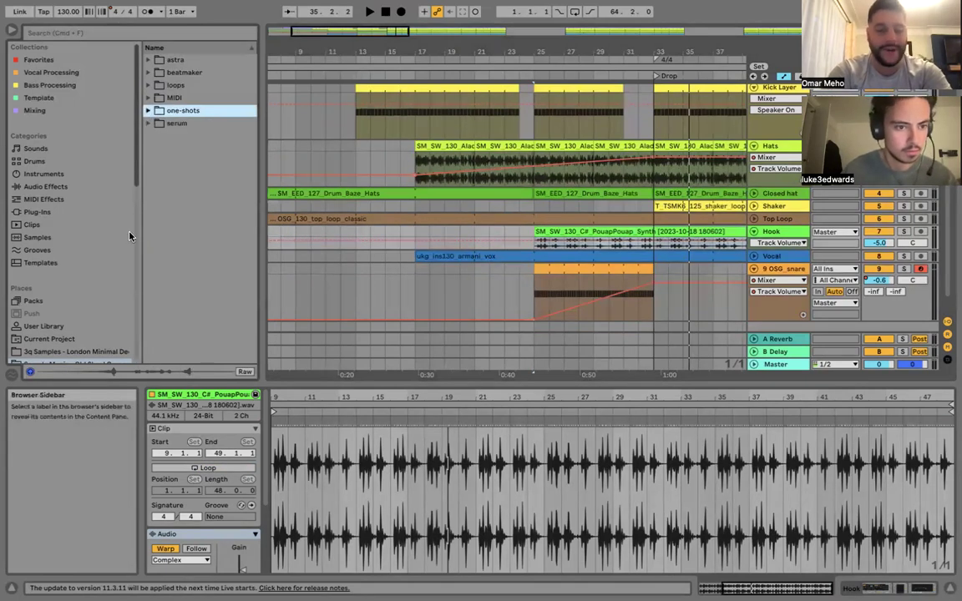
{"action": "scroll", "coordinate": [125, 250], "scroll_direction": "down", "scroll_amount": 3}
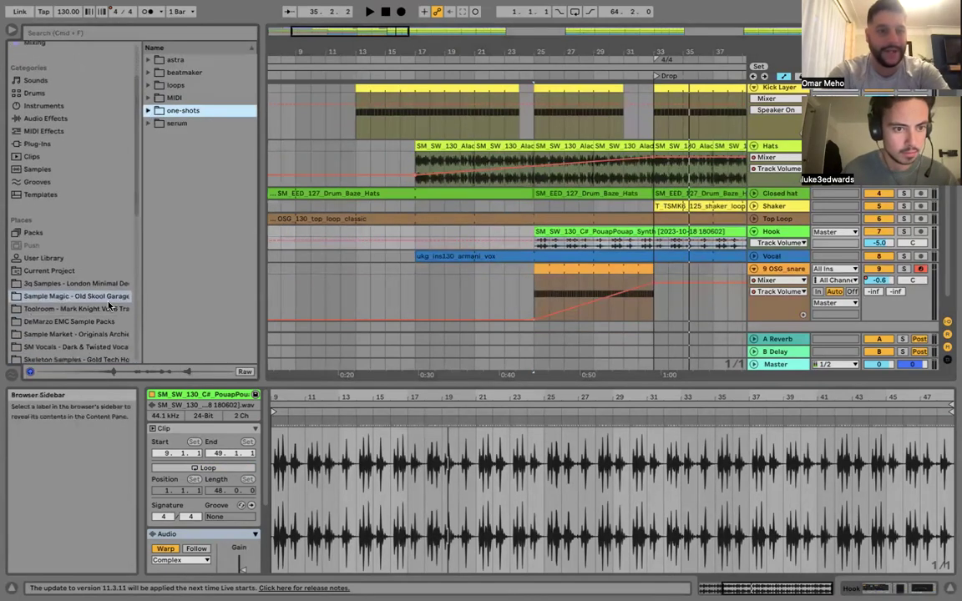
{"action": "left_click", "coordinate": [75, 309]}
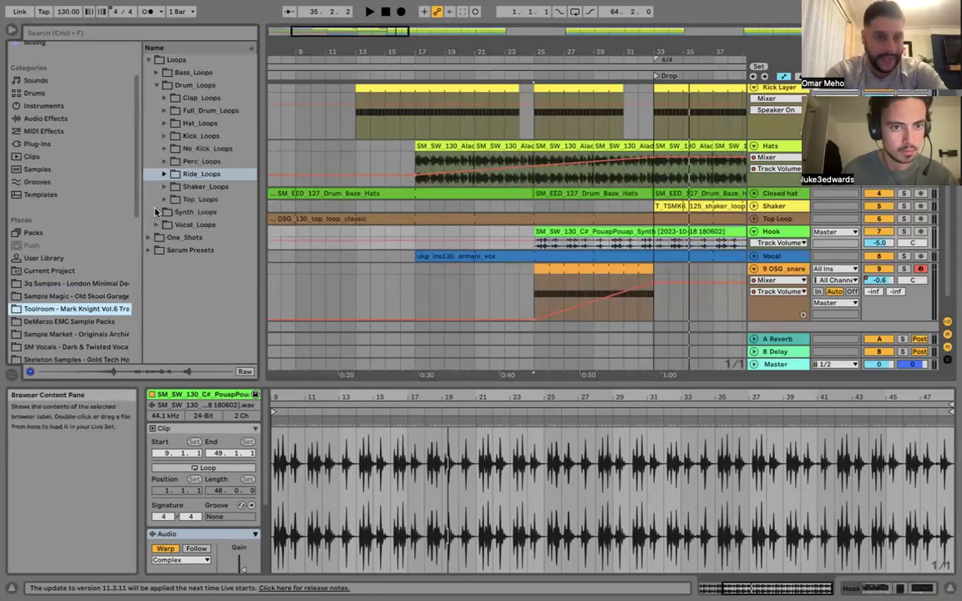
Collapse the Drum_Loops and Loops folders and open the FX folder within One_Shots.
{"action": "left_click", "coordinate": [160, 86]}
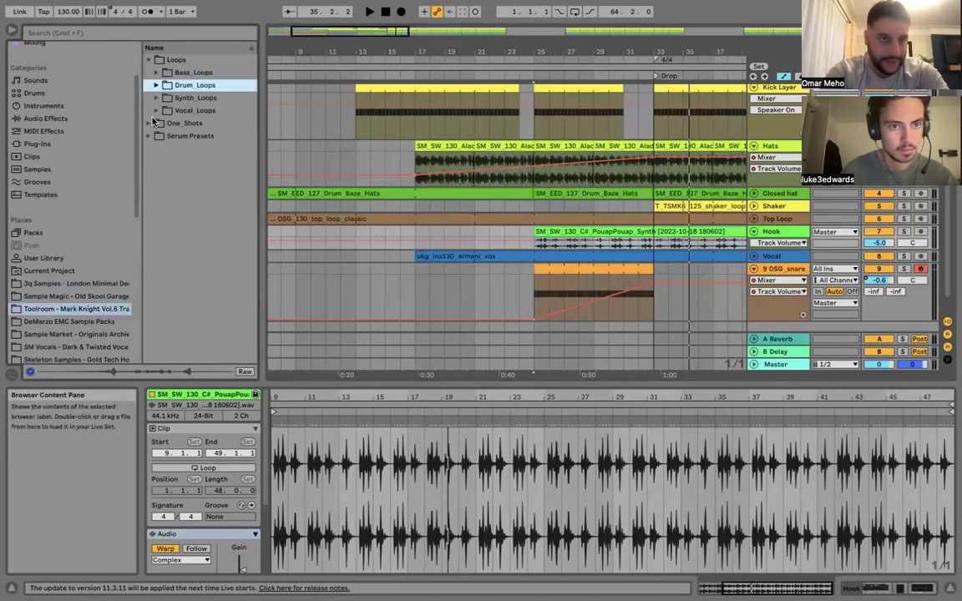
{"action": "left_click", "coordinate": [150, 61]}
{"action": "left_click", "coordinate": [150, 61]}
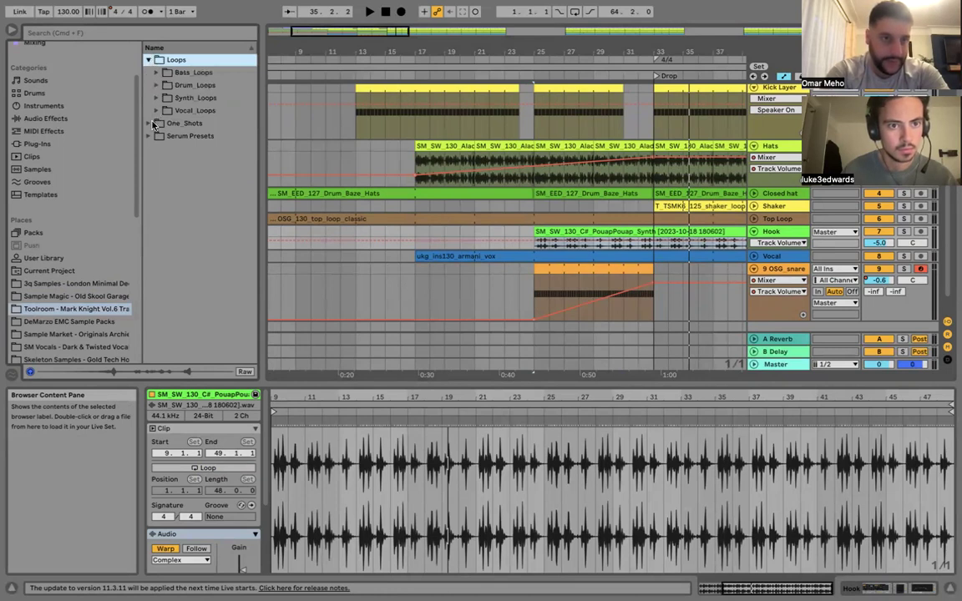
{"action": "left_click", "coordinate": [155, 98]}
{"action": "key", "text": "Left"}
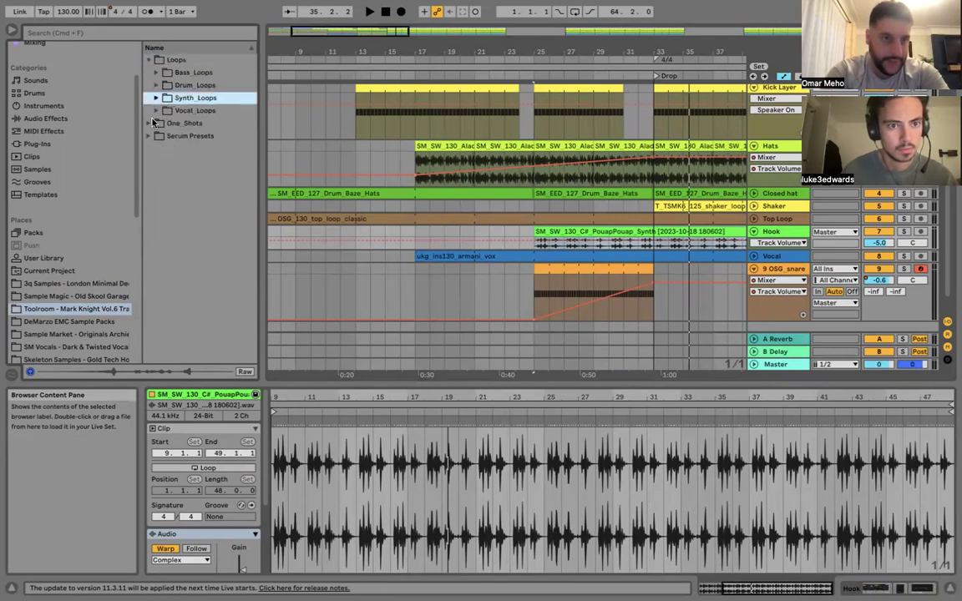
{"action": "key", "text": "Left"}
{"action": "key", "text": "Left"}
{"action": "key", "text": "Down"}
{"action": "key", "text": "Right"}
{"action": "left_click", "coordinate": [155, 110]}
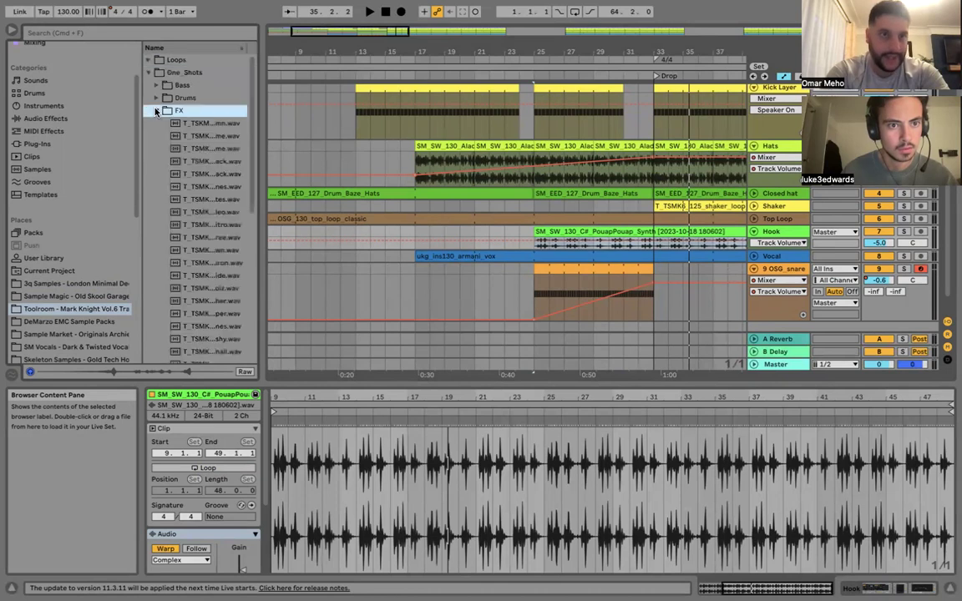
Audition the first five effect samples in the FX folder.
{"action": "left_click", "coordinate": [210, 125]}
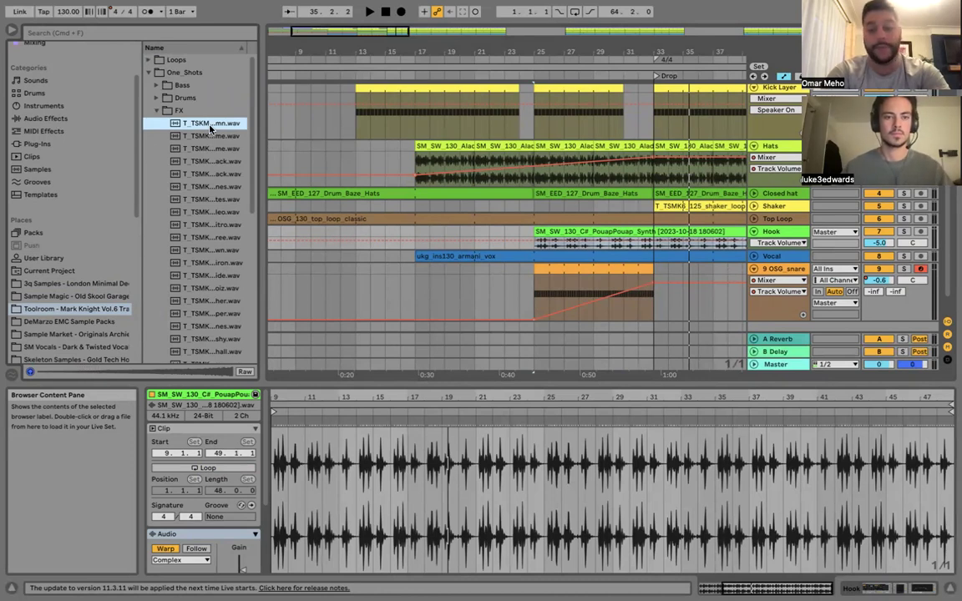
{"action": "key", "text": "Down"}
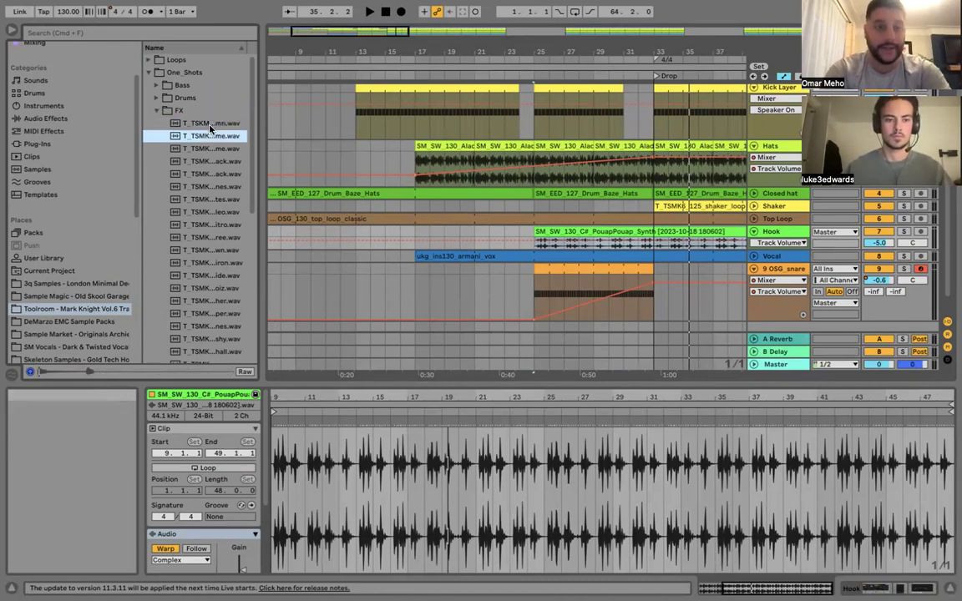
{"action": "key", "text": "Down"}
{"action": "key", "text": "Down"}
{"action": "key", "text": "Down"}
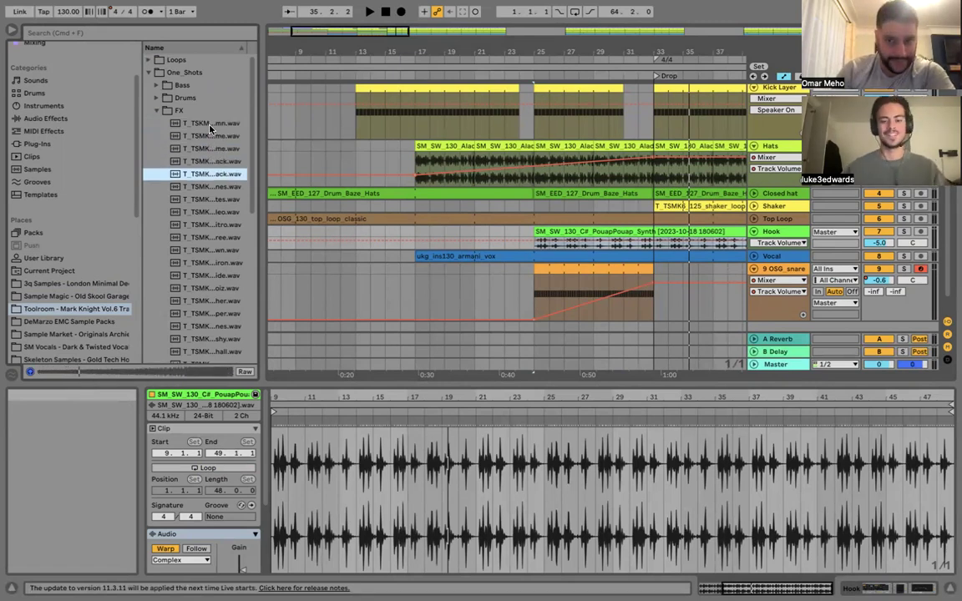
{"action": "left_click", "coordinate": [473, 290]}
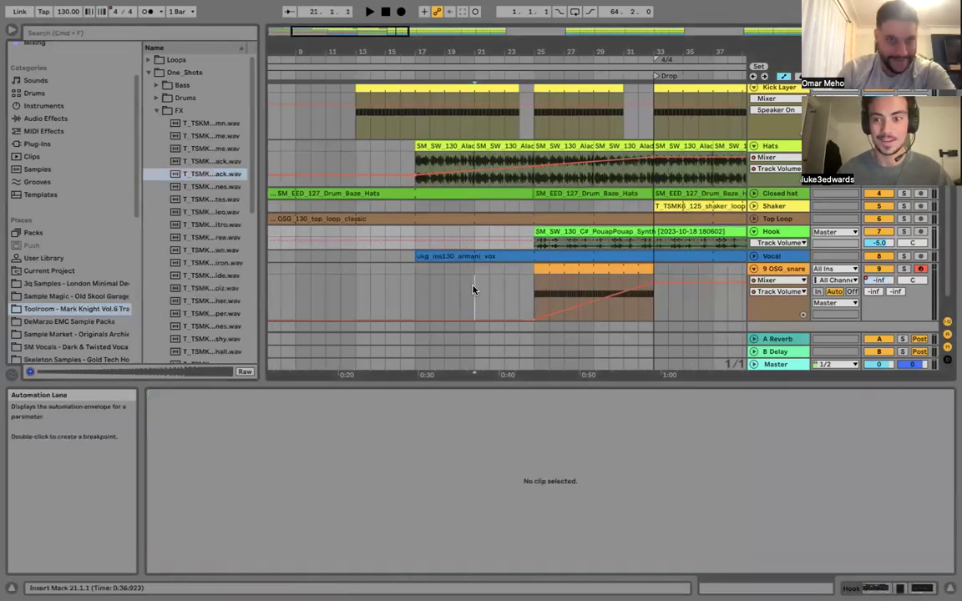
Place the T_TSMK6_124_fx_oneshot_noise_cry_for_me sample on a new track below the snare and shift it to end at bar 32.
{"action": "left_click", "coordinate": [204, 149]}
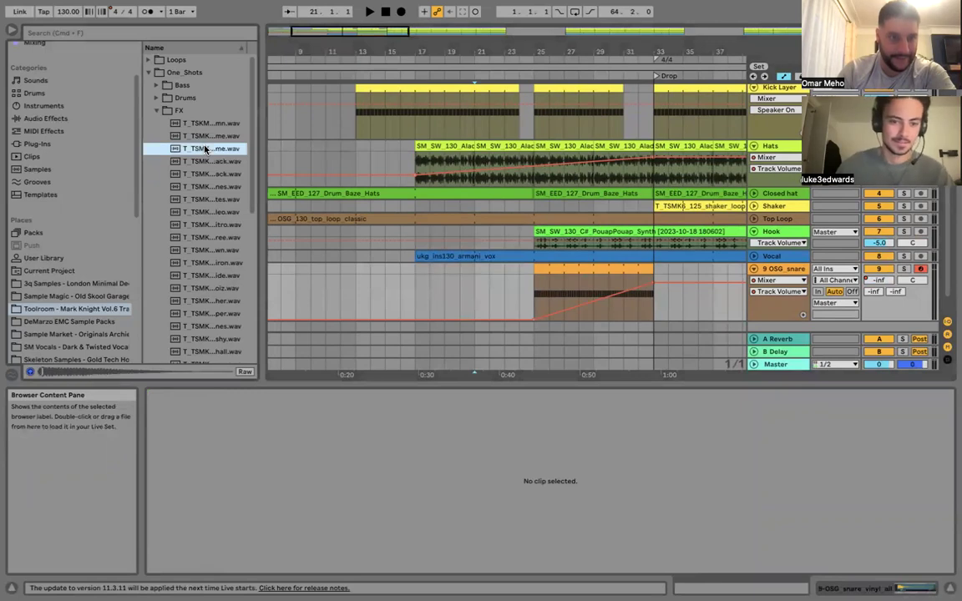
{"action": "left_click_drag", "start_coordinate": [205, 148], "coordinate": [482, 319]}
{"action": "key", "text": "Left"}
{"action": "key", "text": "Left"}
{"action": "key", "text": "Left"}
{"action": "key", "text": "Left"}
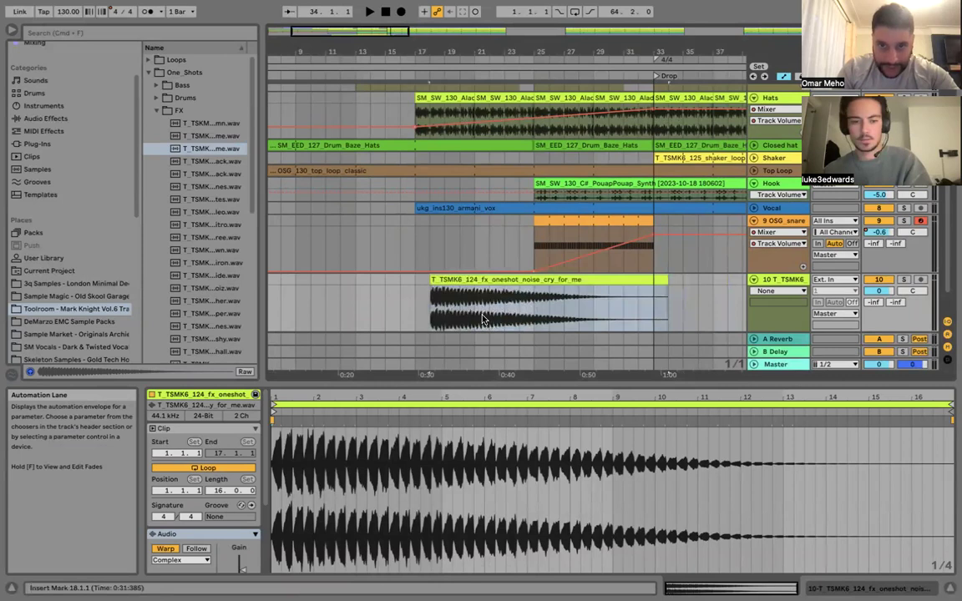
{"action": "key", "text": "Left"}
{"action": "key", "text": "Left"}
Reverse the noise_cry_for_me clip and move it one bar later so it ends at the drop on bar 33.
{"action": "key", "text": "r"}
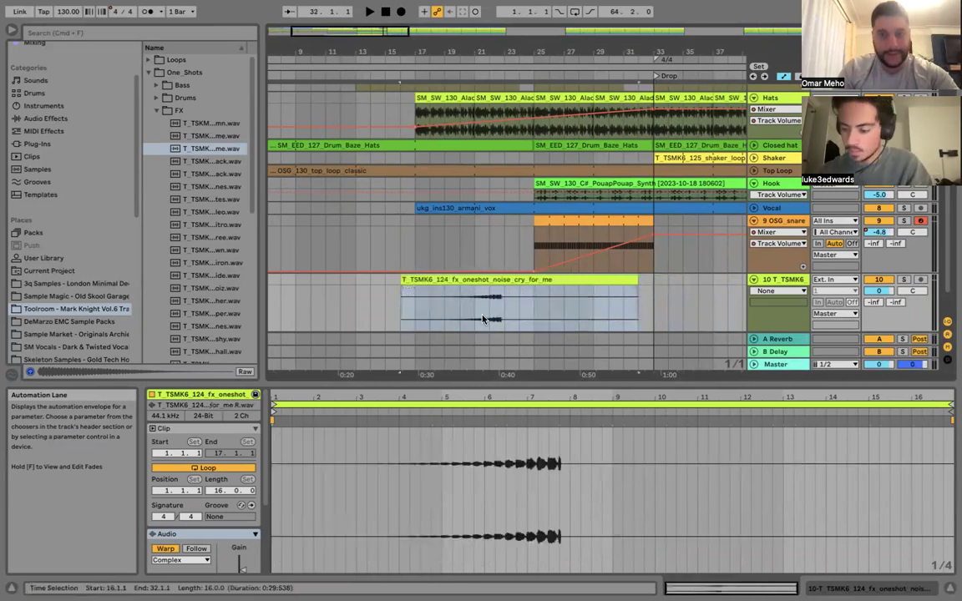
{"action": "key", "text": "Right"}
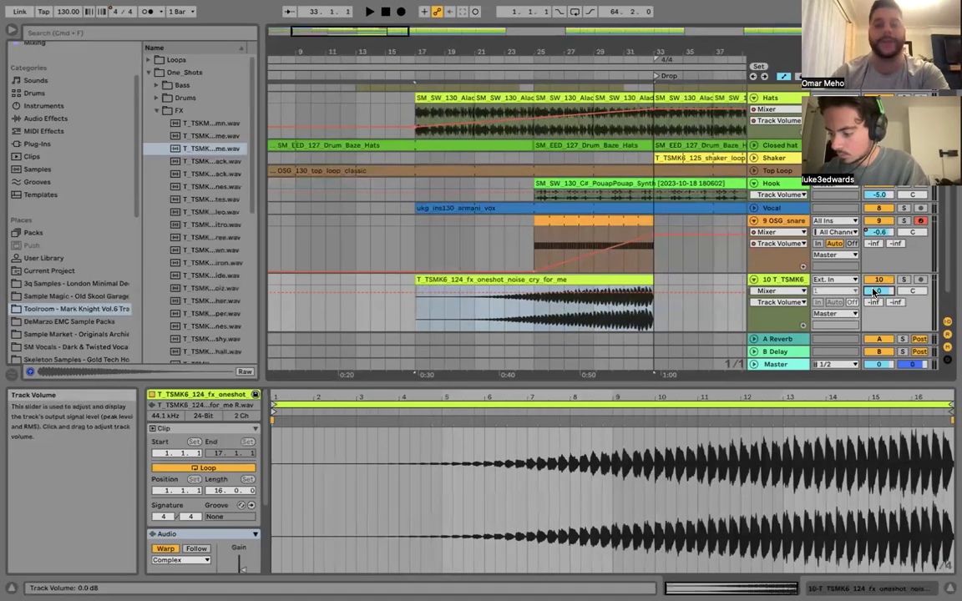
Automate the noise track's volume with a ramp rising from -inf dB at bar 25 to 0 dB at bar 33.
{"action": "left_click", "coordinate": [656, 295]}
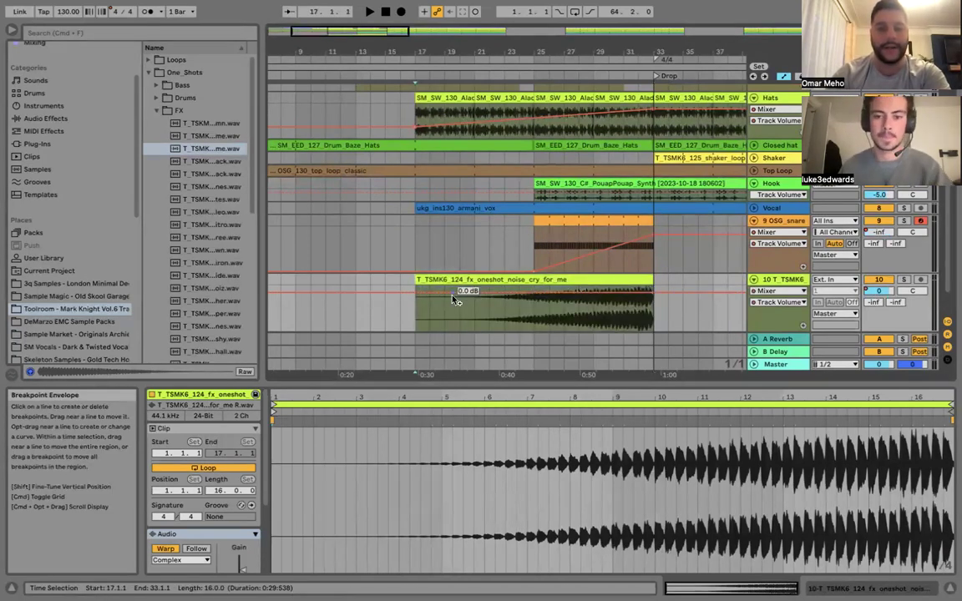
{"action": "left_click_drag", "start_coordinate": [415, 295], "coordinate": [415, 330]}
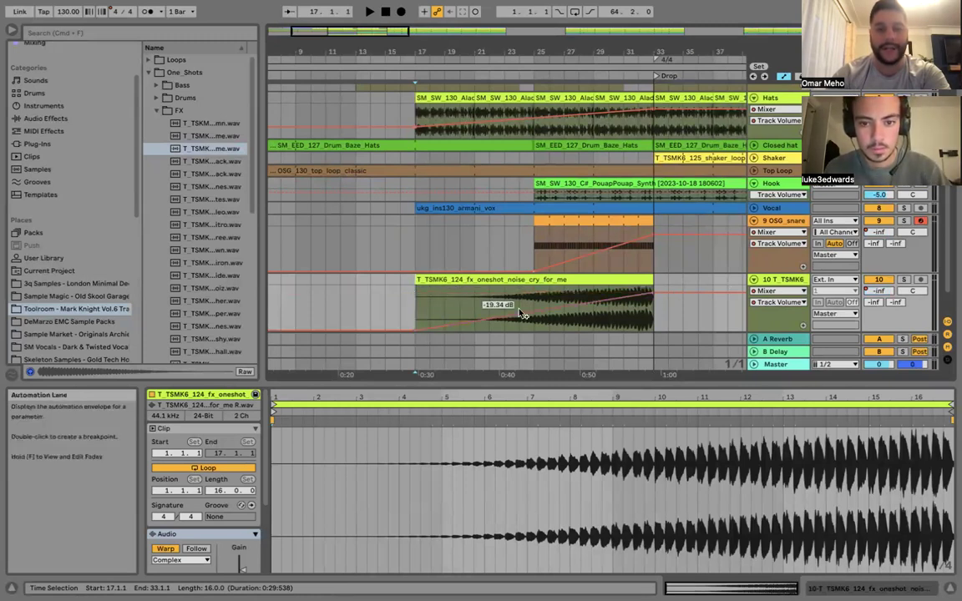
{"action": "left_click_drag", "start_coordinate": [519, 313], "coordinate": [536, 330]}
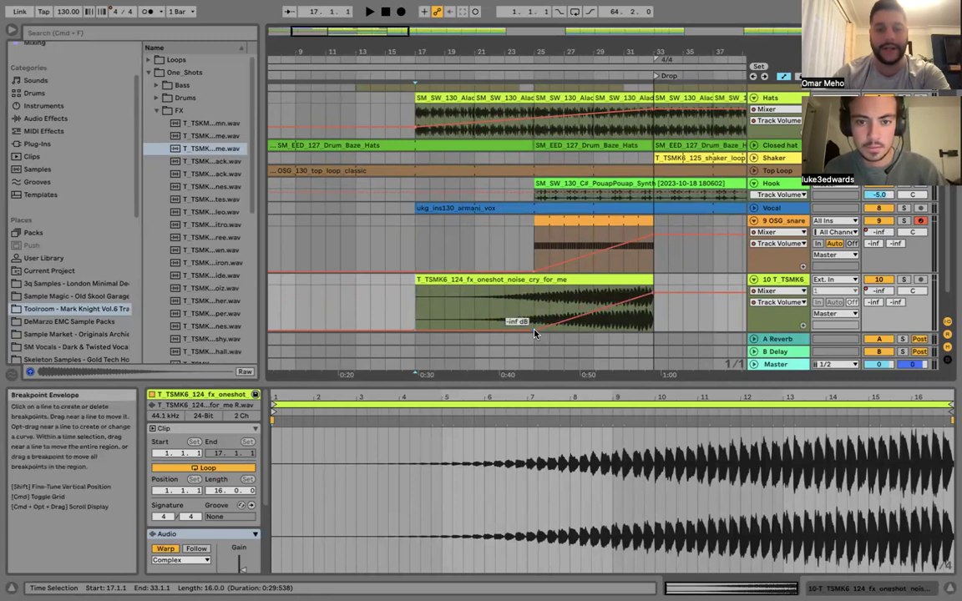
Play the arrangement from bar 25 through the drop to check the reversed noise riser.
{"action": "left_click", "coordinate": [535, 335]}
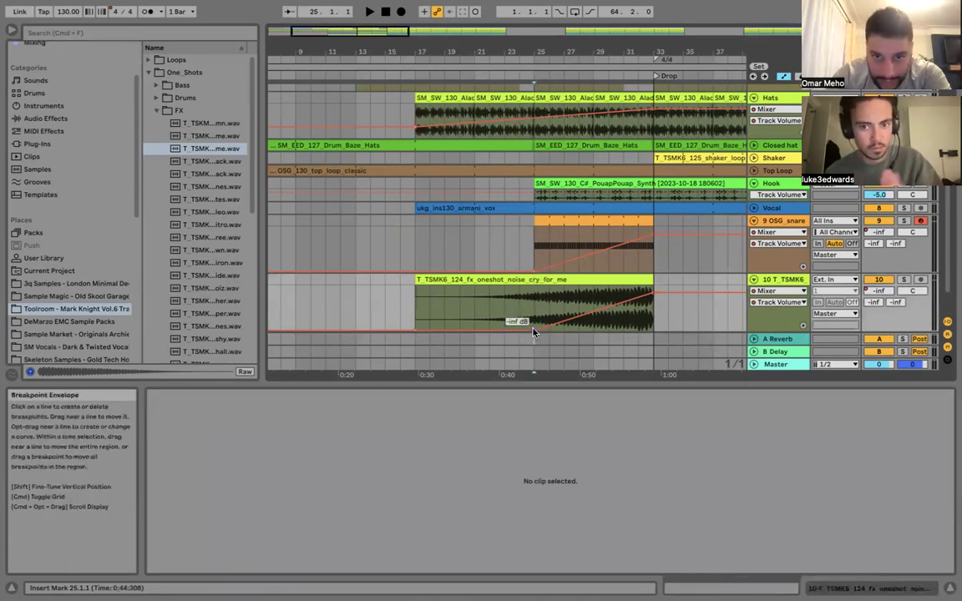
{"action": "left_click", "coordinate": [518, 75]}
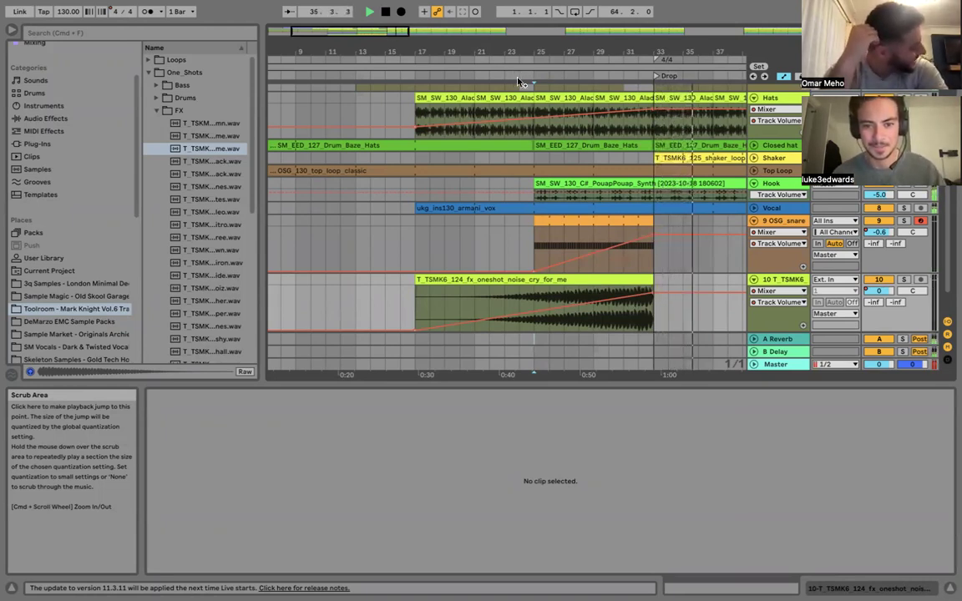
Start the noise track's volume ramp at bar 25 and lower its peak at bar 33 to -6.0 dB.
{"action": "left_click", "coordinate": [489, 323]}
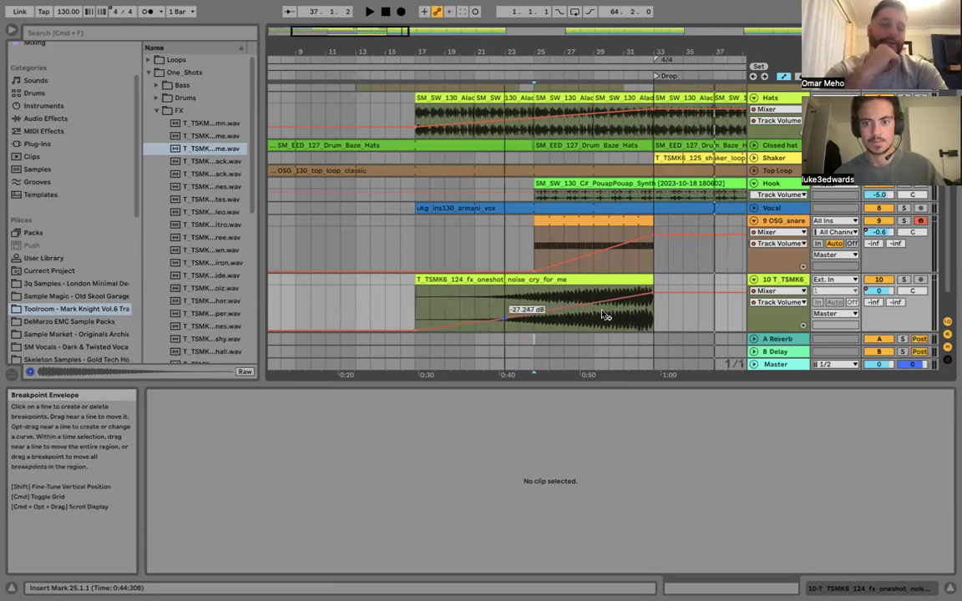
{"action": "left_click", "coordinate": [653, 298]}
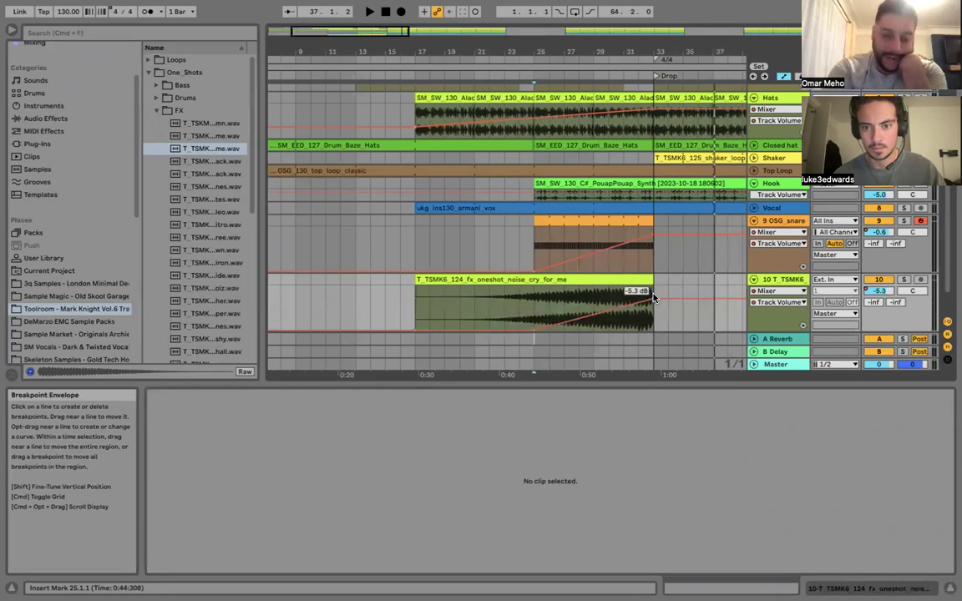
{"action": "left_click_drag", "start_coordinate": [654, 298], "coordinate": [654, 297]}
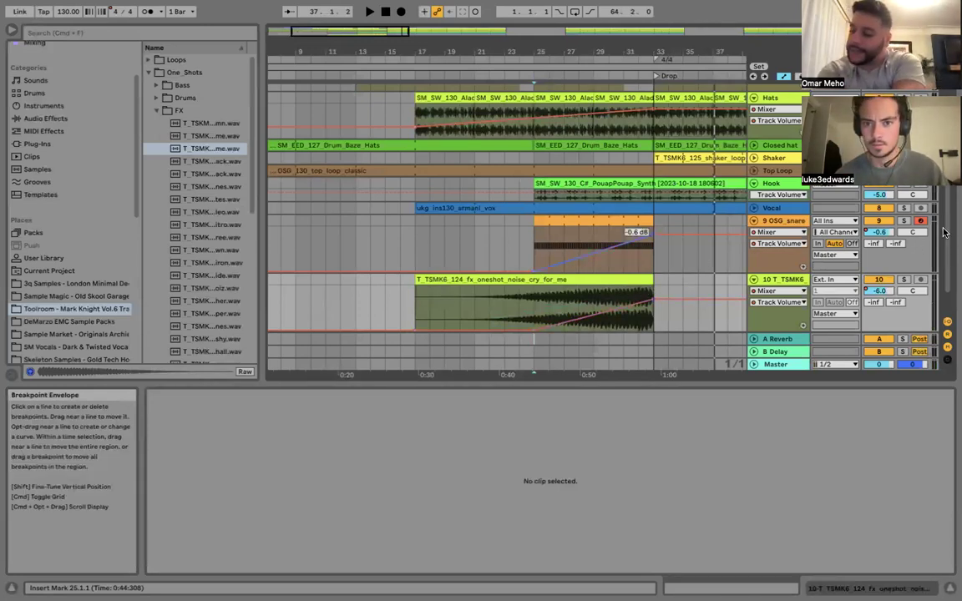
Unfold the Hook track and try lowering its volume automation to -13.2 dB.
{"action": "scroll", "coordinate": [624, 211], "scroll_direction": "up", "scroll_amount": 5}
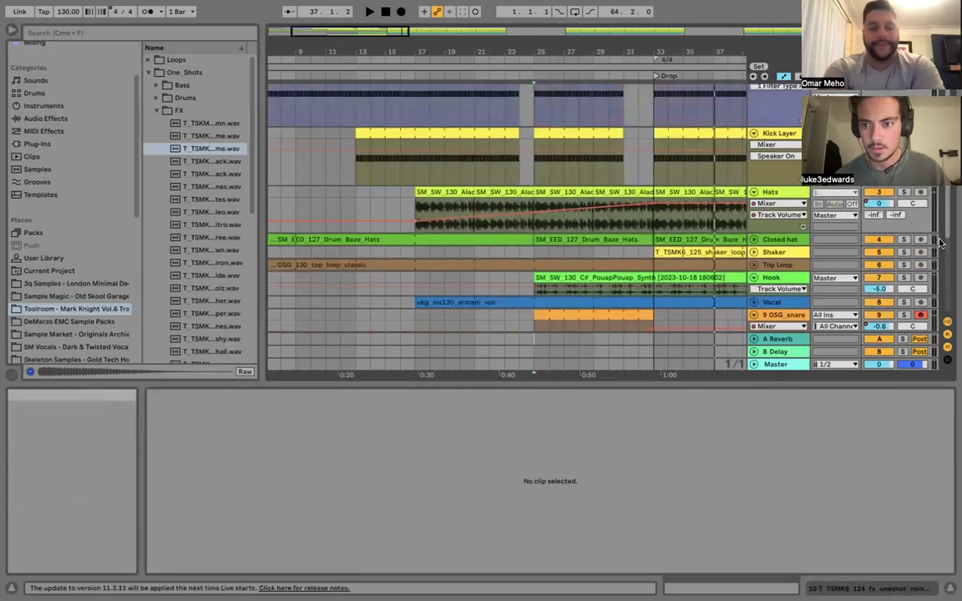
{"action": "scroll", "coordinate": [626, 207], "scroll_direction": "down", "scroll_amount": 2}
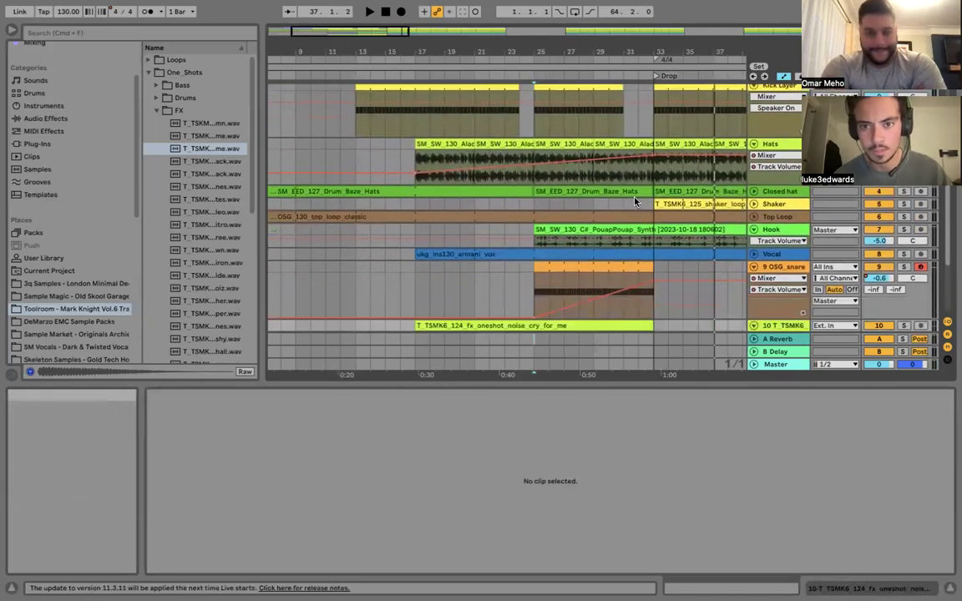
{"action": "scroll", "coordinate": [635, 202], "scroll_direction": "down", "scroll_amount": 1}
{"action": "scroll", "coordinate": [632, 126], "scroll_direction": "down", "scroll_amount": 1}
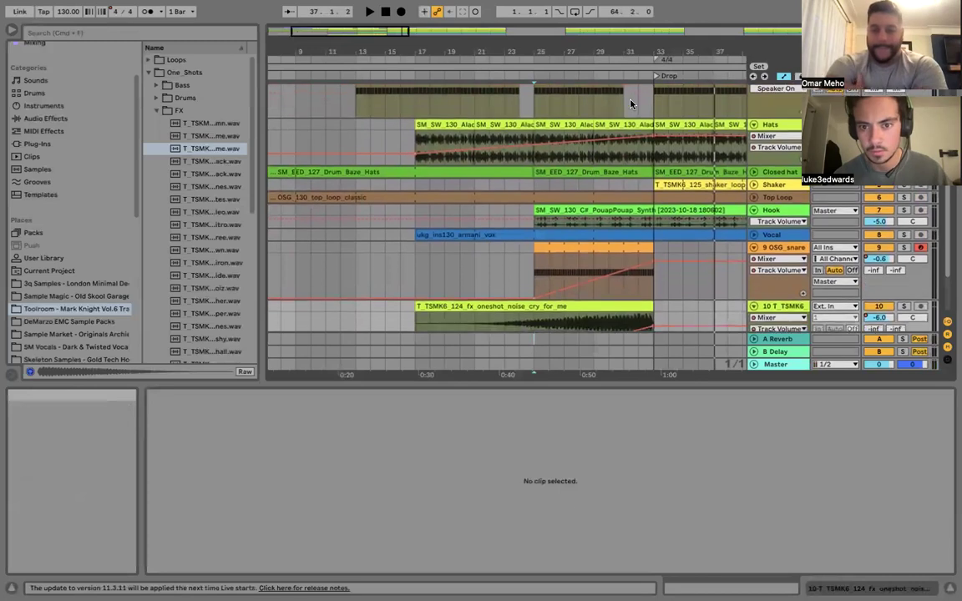
{"action": "left_click", "coordinate": [652, 216]}
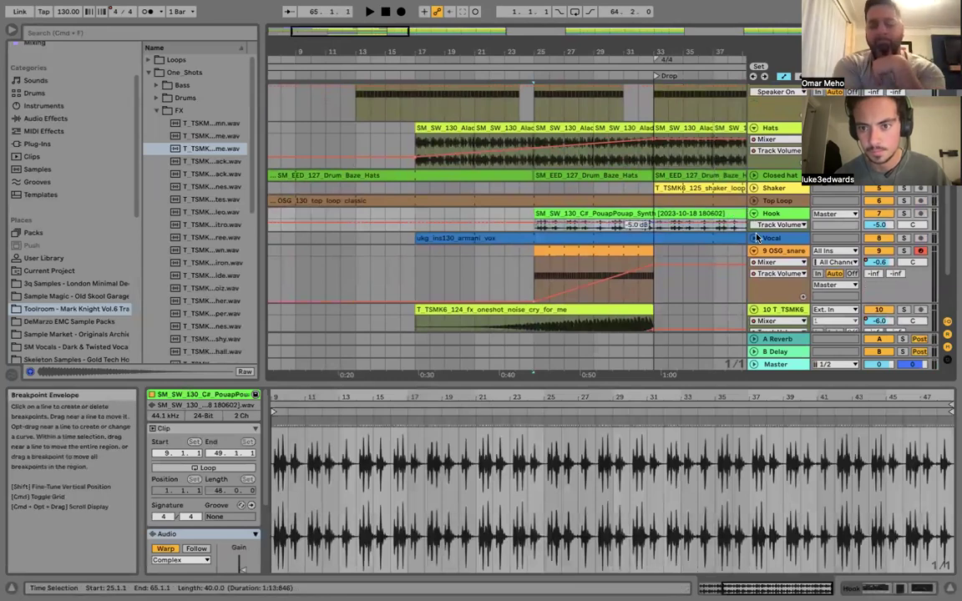
{"action": "key", "text": "Left"}
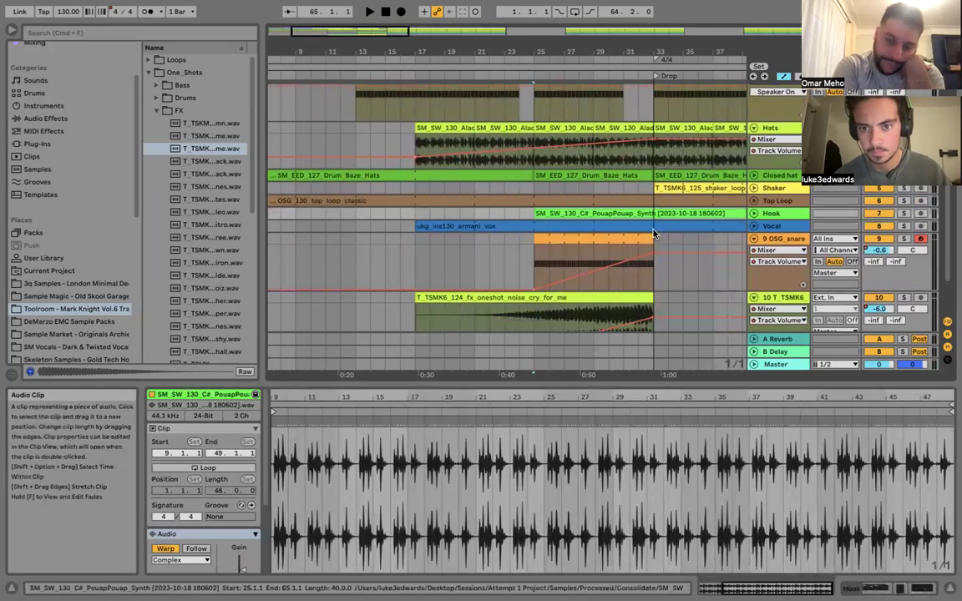
{"action": "key", "text": "Right"}
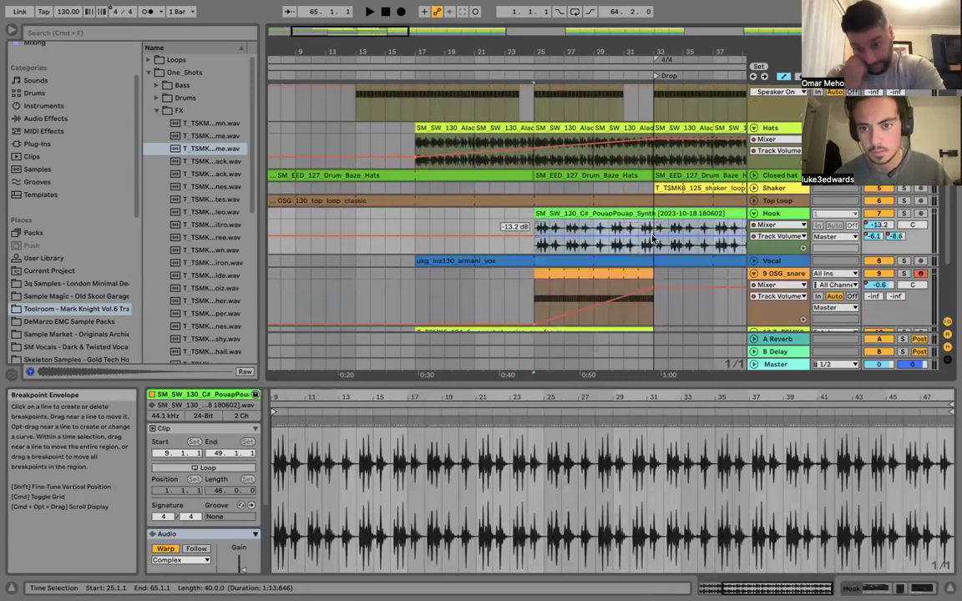
{"action": "left_click_drag", "start_coordinate": [654, 240], "coordinate": [655, 240]}
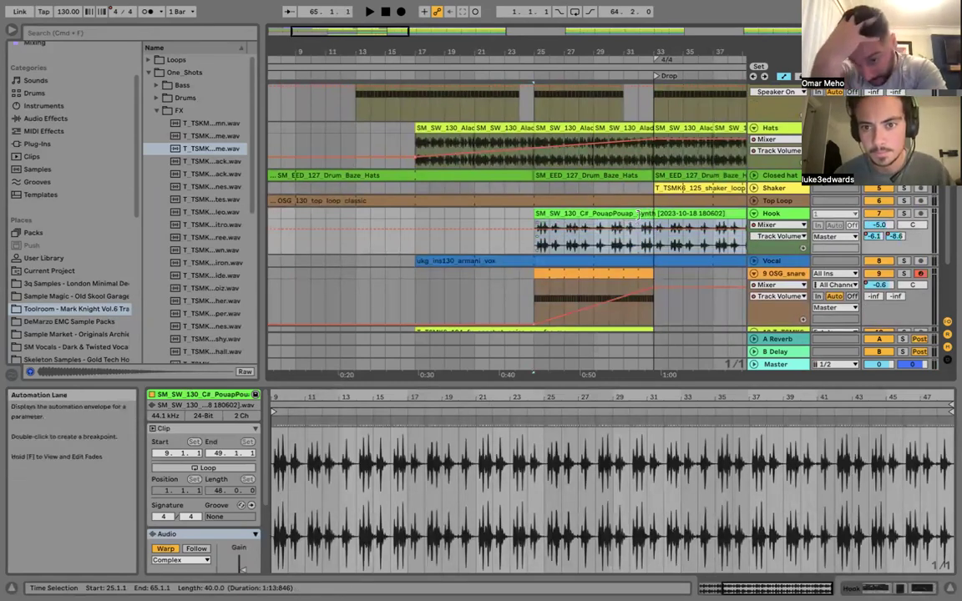
Split the Hook clip at bar 33 and shorten its pre-drop part to end at bar 29.
{"action": "key", "text": "super+z"}
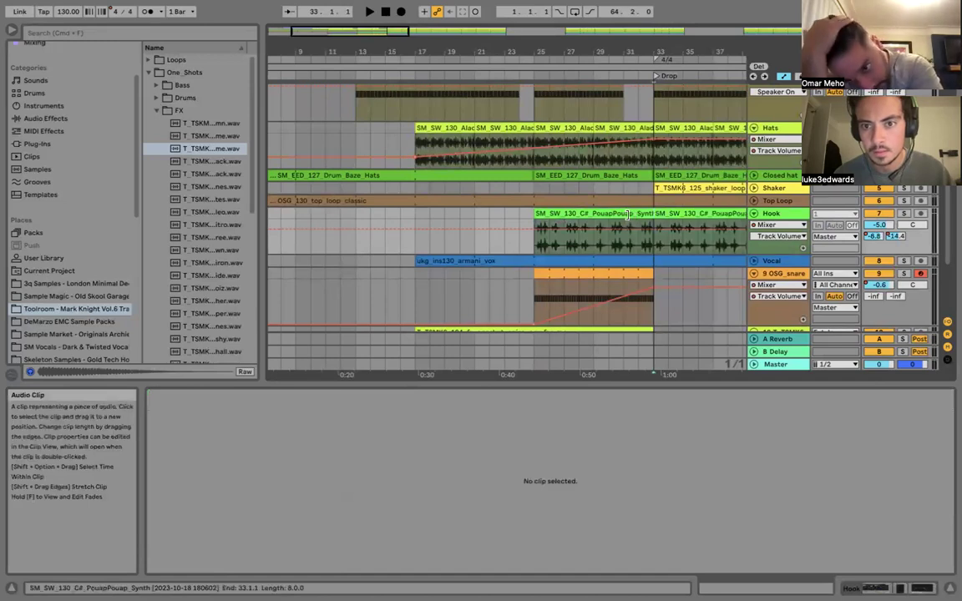
{"action": "left_click", "coordinate": [594, 214]}
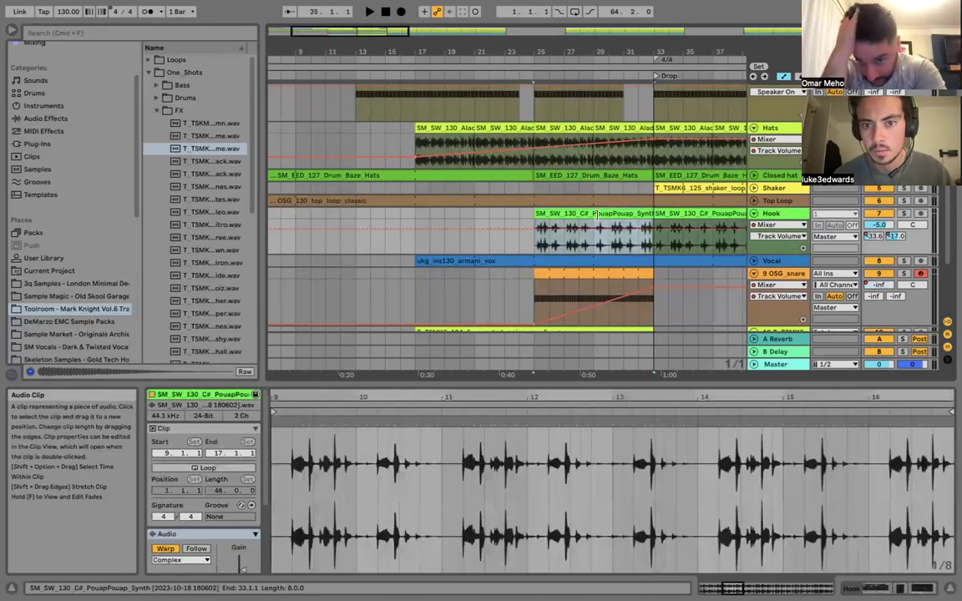
{"action": "left_click_drag", "start_coordinate": [652, 213], "coordinate": [623, 214]}
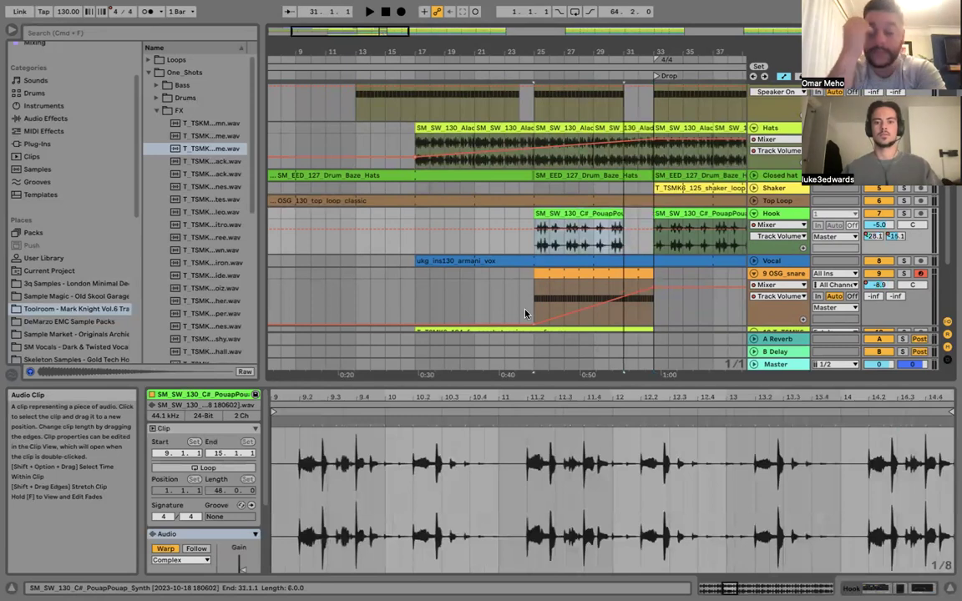
{"action": "key", "text": "shift+Left"}
{"action": "key", "text": "Left"}
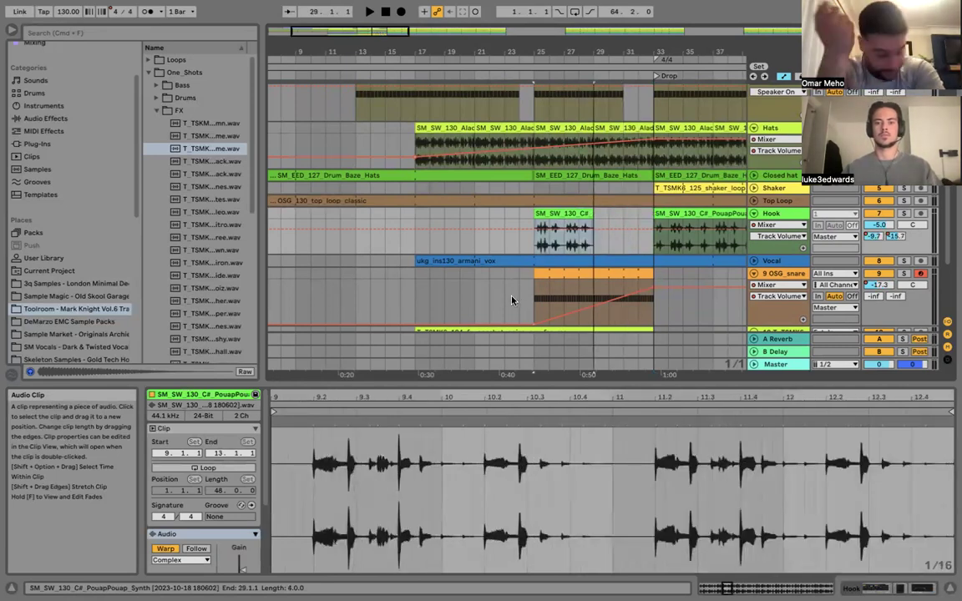
{"action": "left_click", "coordinate": [512, 300]}
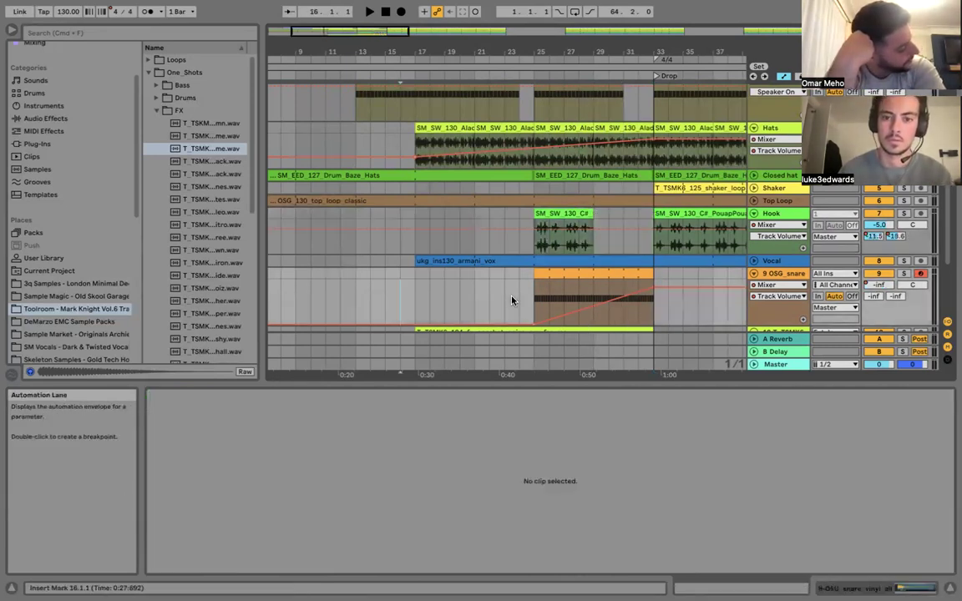
Automate the Hook's B-Delay send to rise from about -24.7 dB at bar 25 to -9.0 dB at bar 29, and play the result.
{"action": "key", "text": "space"}
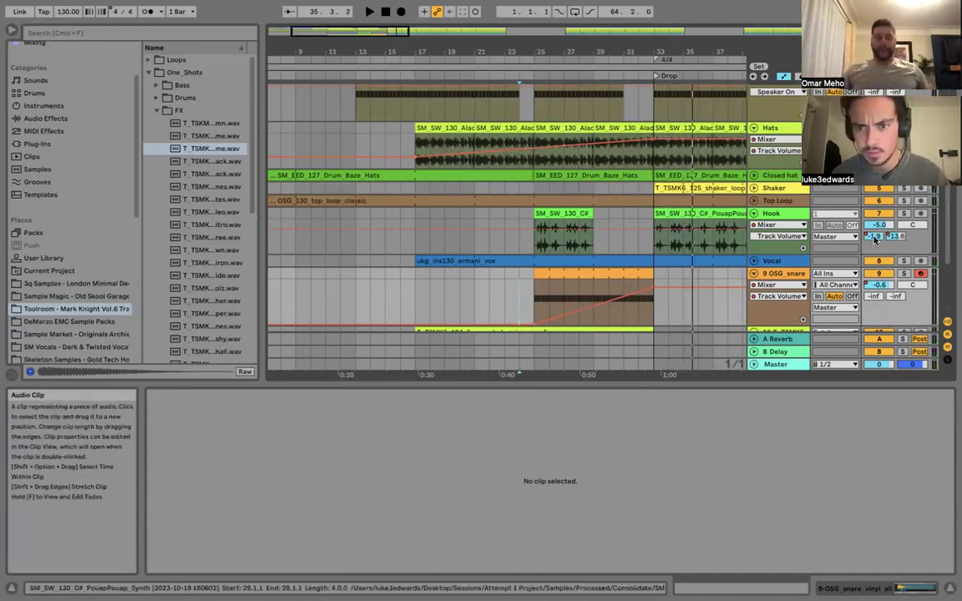
{"action": "left_click", "coordinate": [561, 234]}
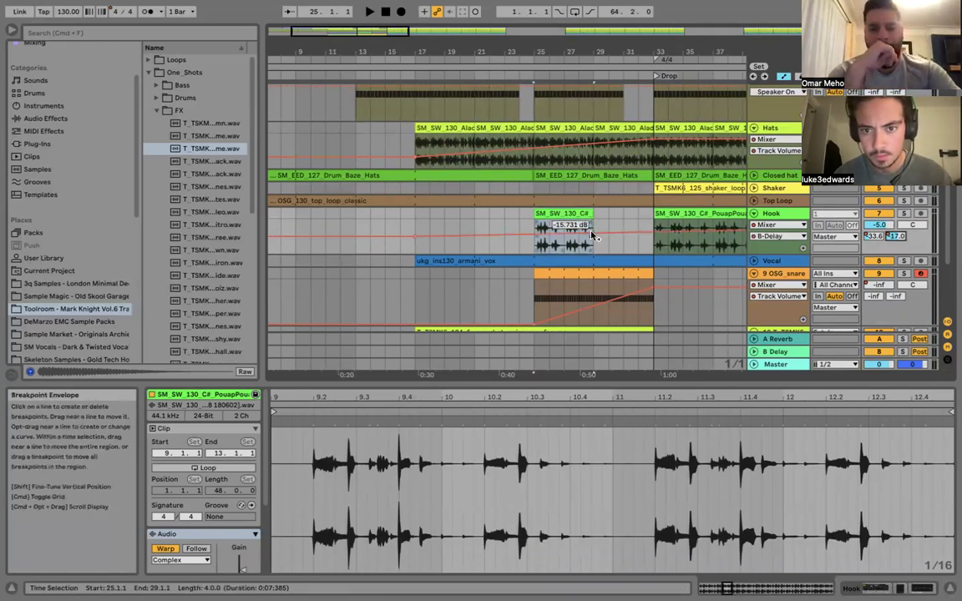
{"action": "left_click_drag", "start_coordinate": [592, 236], "coordinate": [541, 236]}
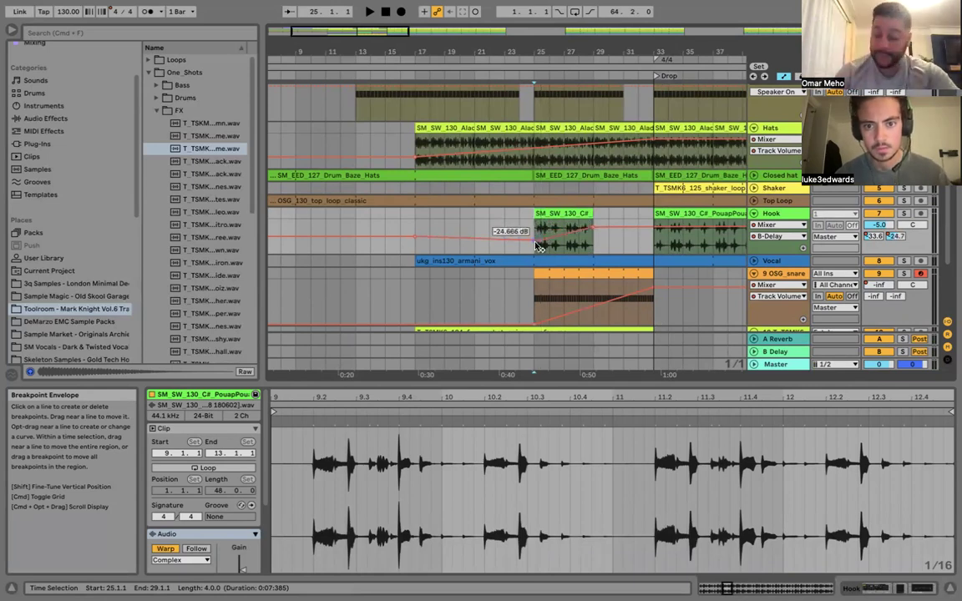
{"action": "left_click", "coordinate": [528, 276]}
{"action": "key", "text": "space"}
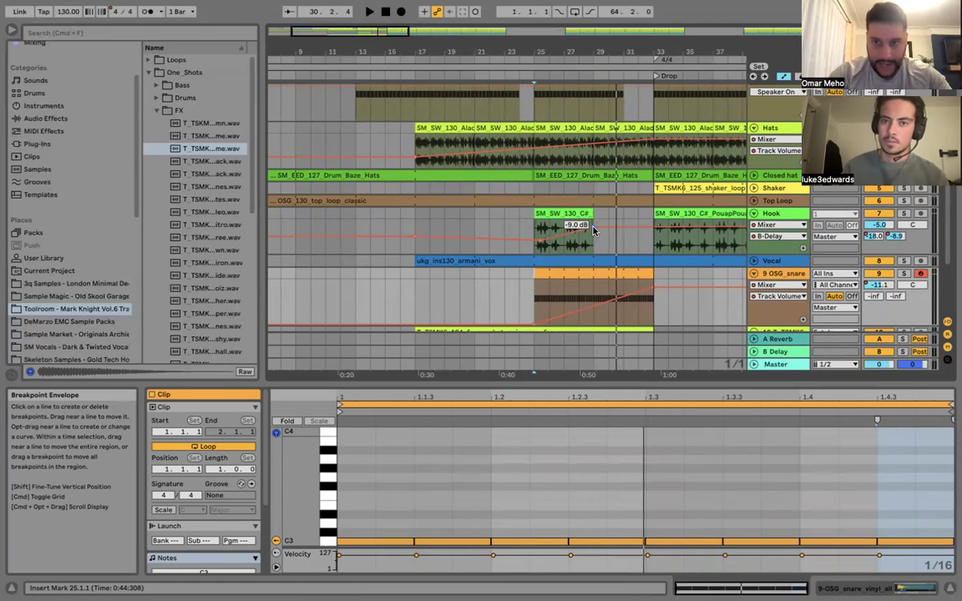
Check the devices on the B Delay return and the Hook track, and search the audio effects for "echo".
{"action": "left_click", "coordinate": [778, 352]}
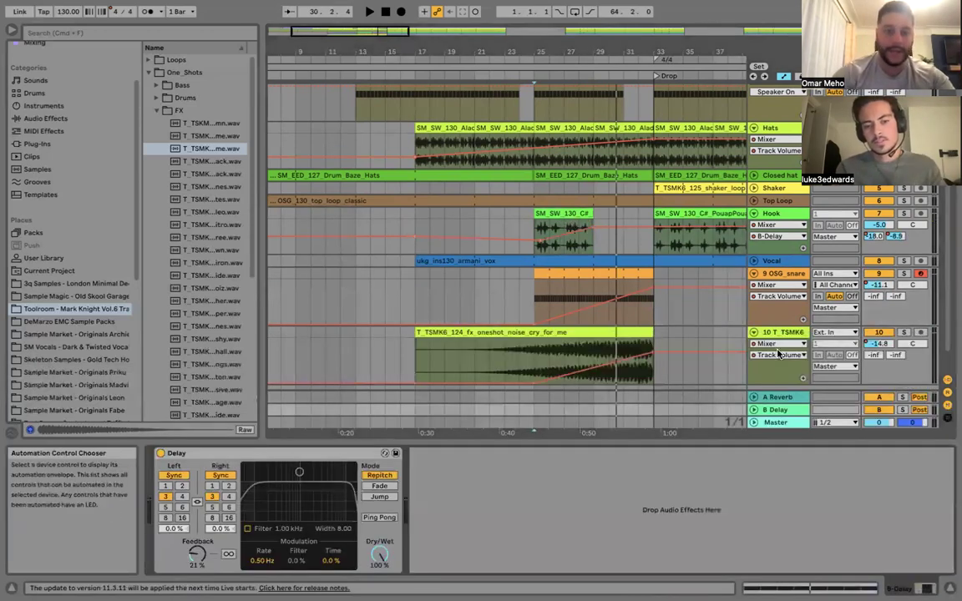
{"action": "left_click", "coordinate": [778, 367]}
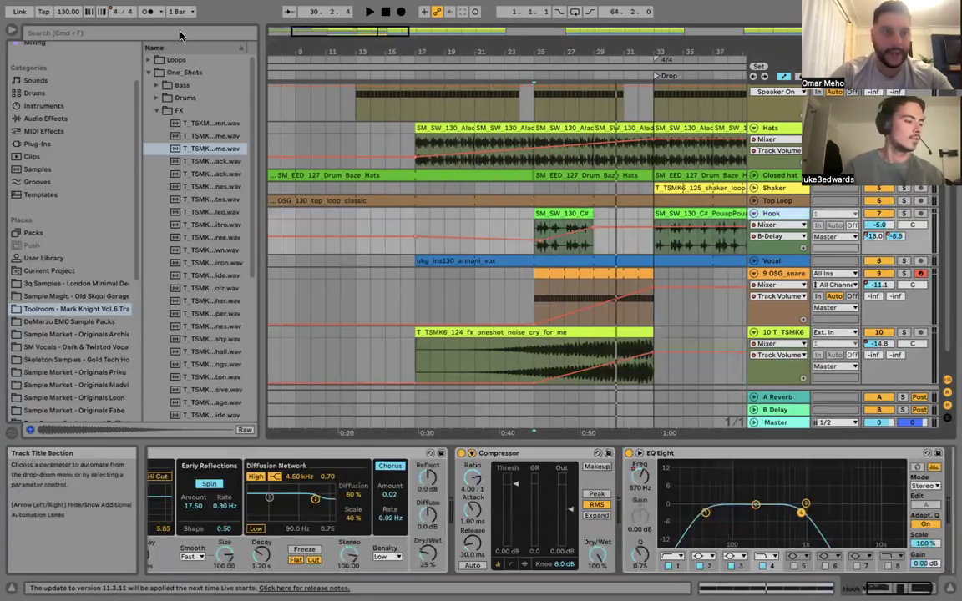
{"action": "left_click", "coordinate": [179, 35]}
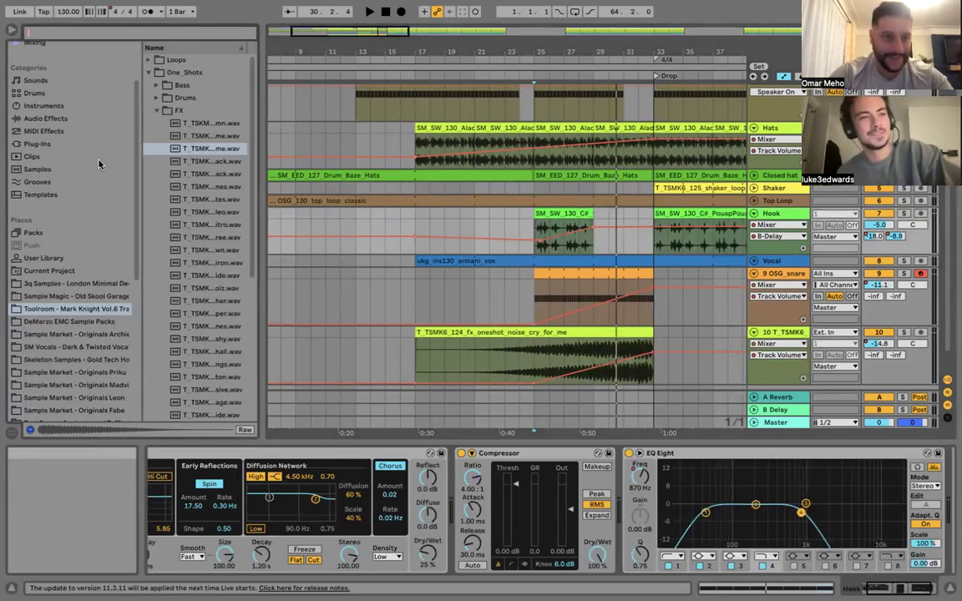
{"action": "type", "text": "voc"}
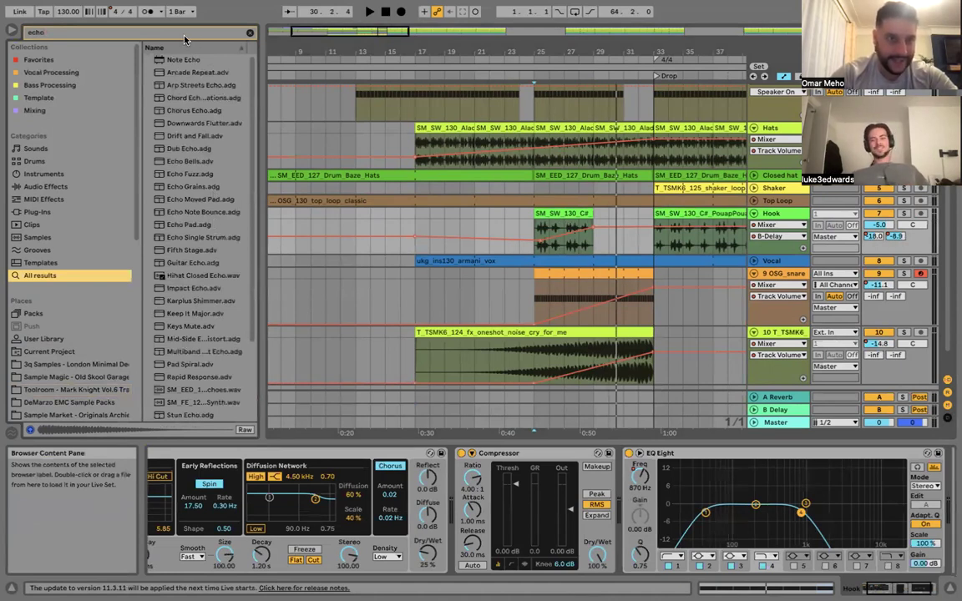
{"action": "left_click", "coordinate": [64, 189]}
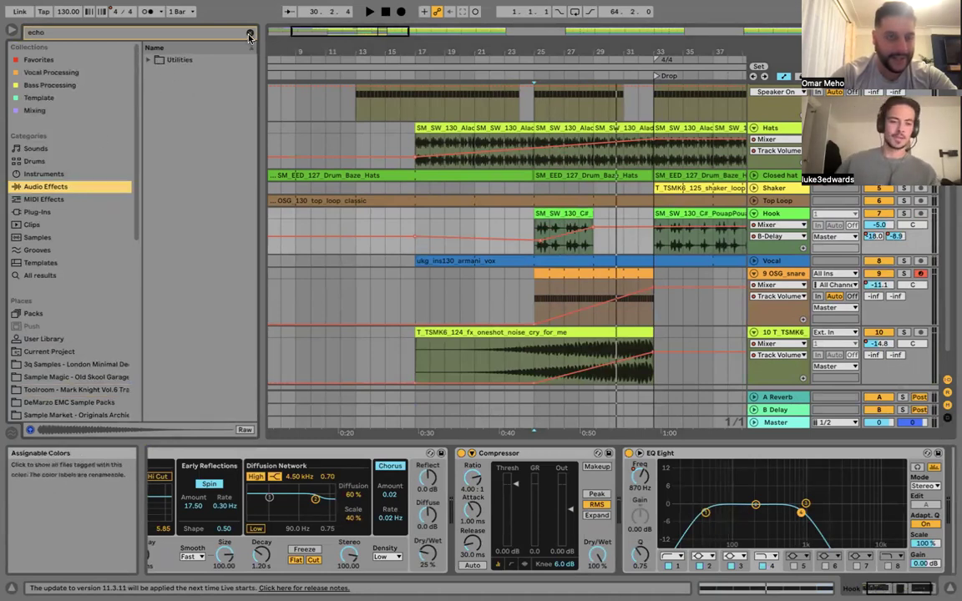
Search the audio effects for "delay" and add the default Delay device to the Hook track after EQ Eight.
{"action": "left_click", "coordinate": [187, 33]}
{"action": "key", "text": "BackSpace"}
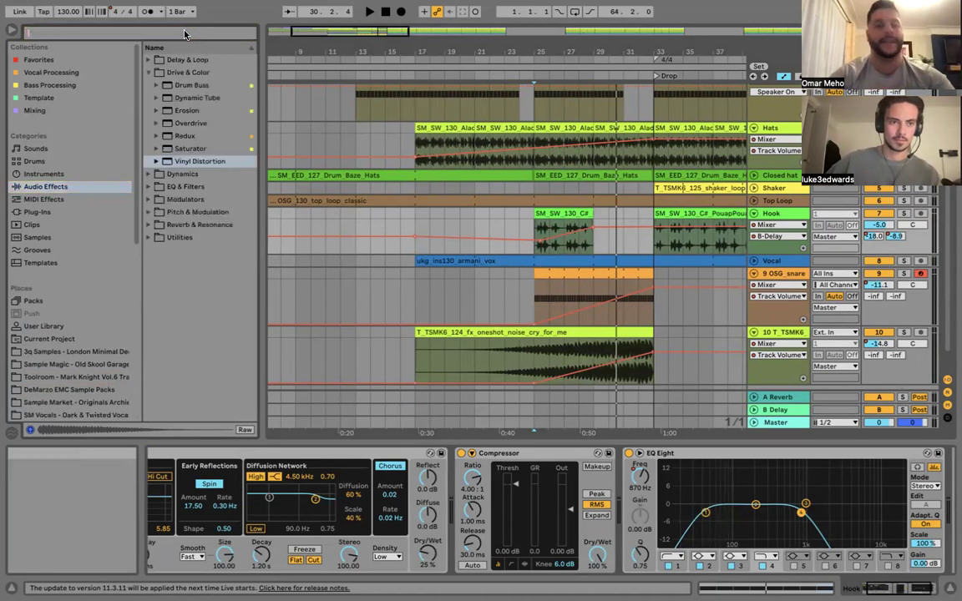
{"action": "type", "text": "delay"}
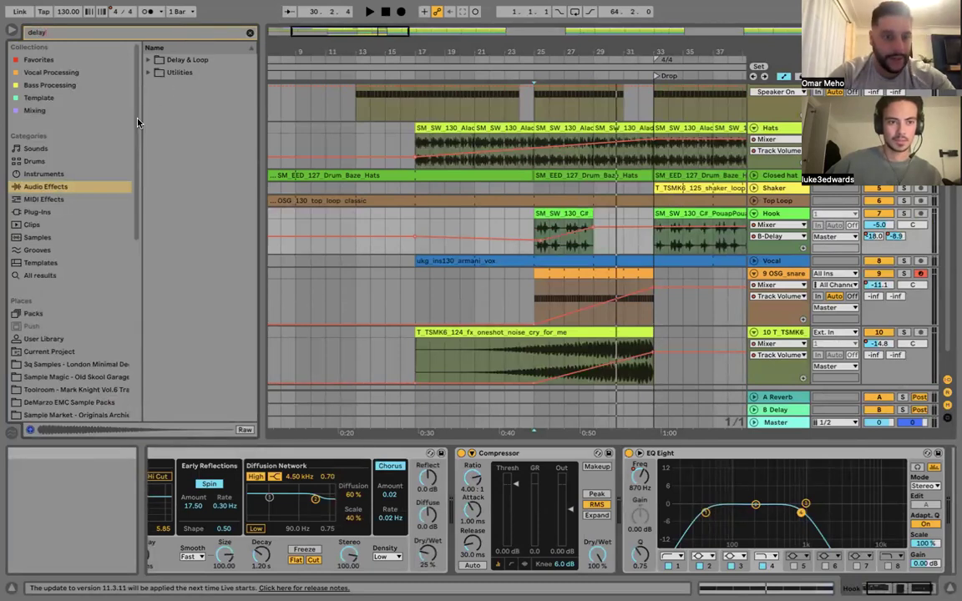
{"action": "left_click", "coordinate": [151, 63]}
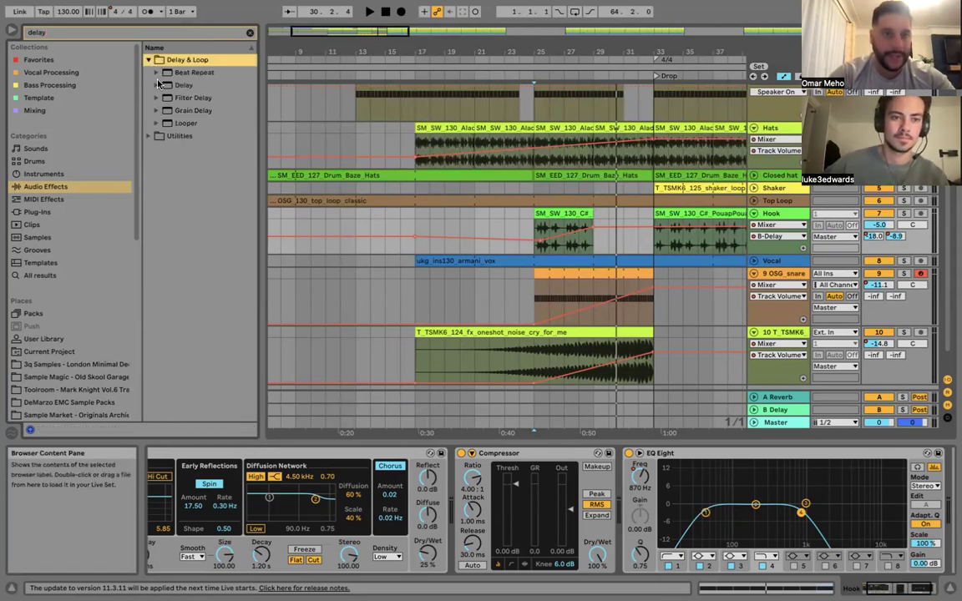
{"action": "left_click", "coordinate": [156, 85]}
{"action": "left_click", "coordinate": [164, 97]}
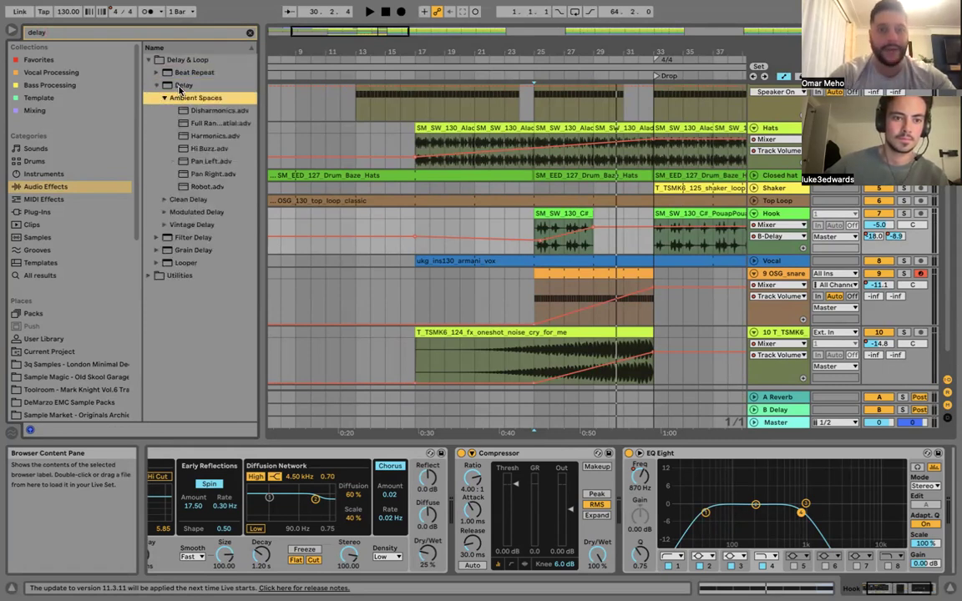
{"action": "left_click", "coordinate": [181, 86]}
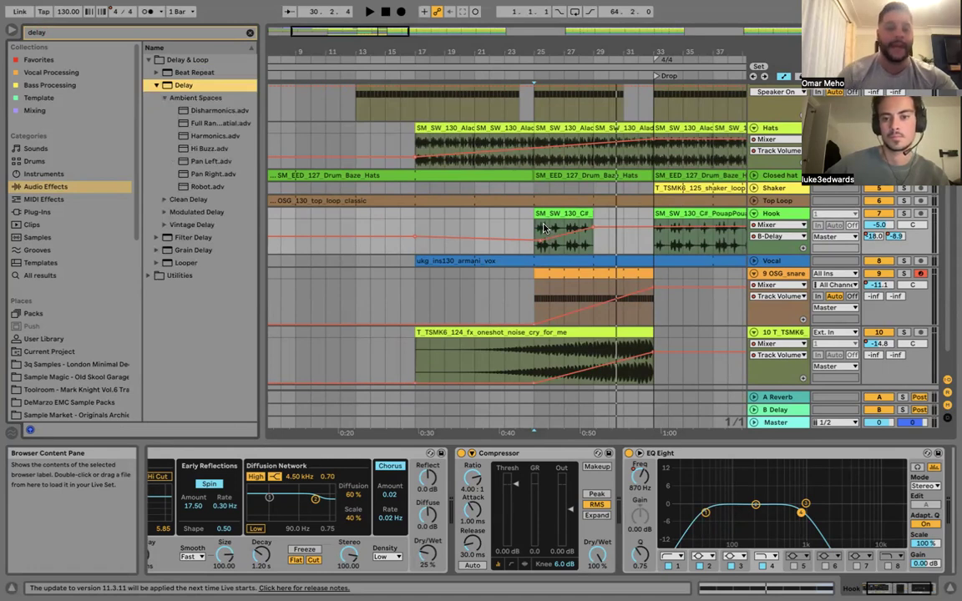
{"action": "key", "text": "Return"}
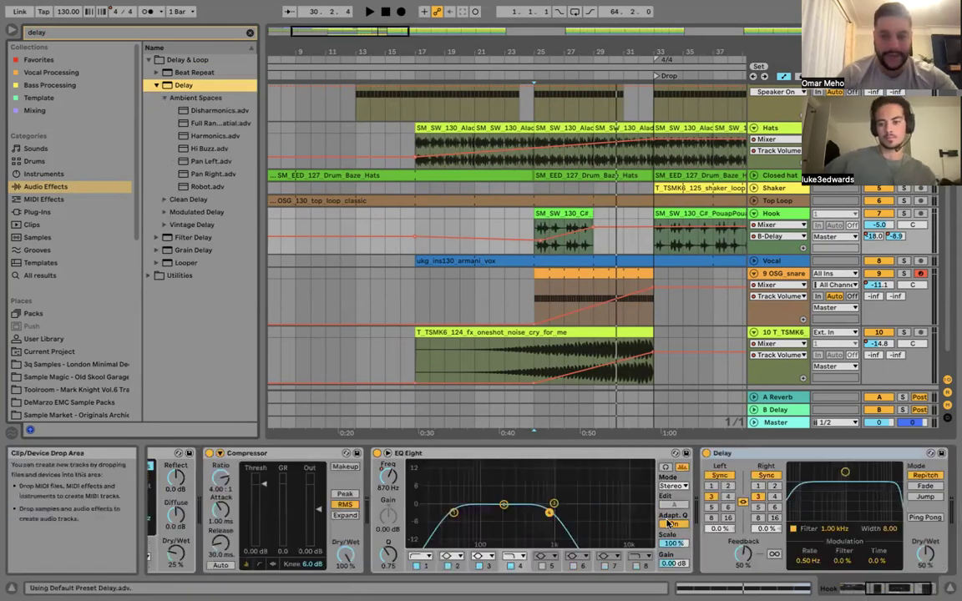
Automate the Delay's Dry/Wet on the Hook from zero at bar 25 to a peak before bar 29 and back to zero at bar 33, and audition it.
{"action": "right_click", "coordinate": [924, 560]}
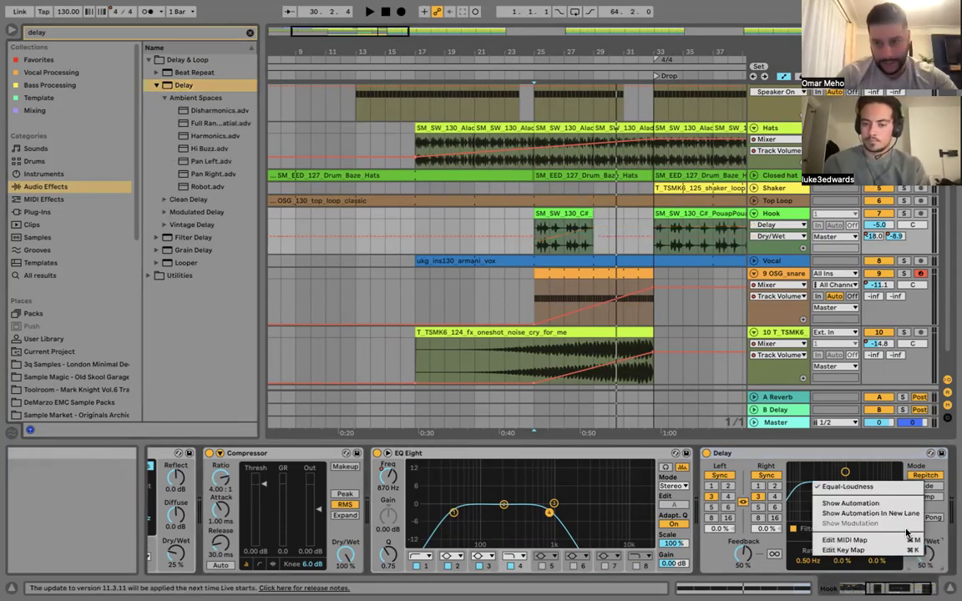
{"action": "left_click", "coordinate": [850, 503]}
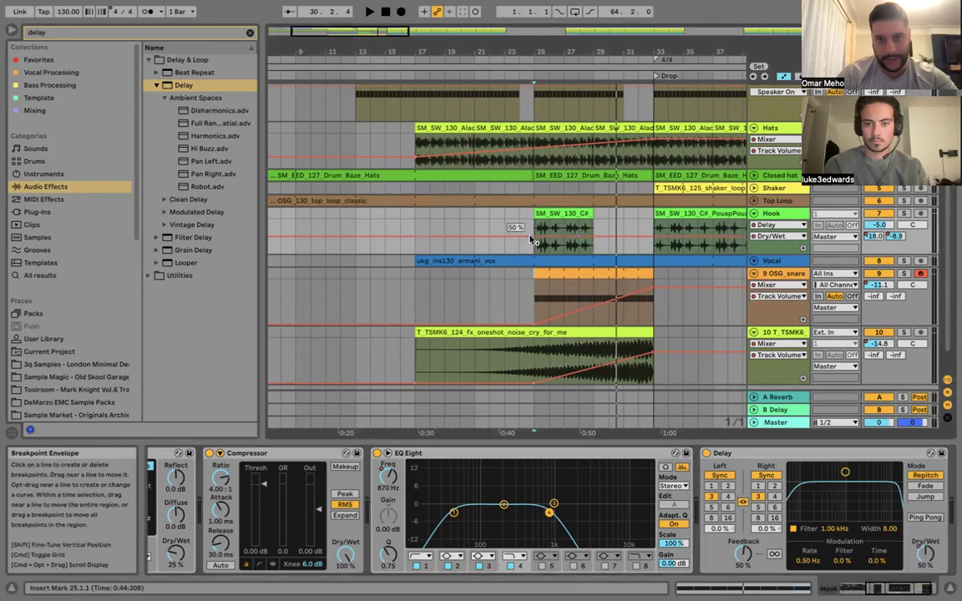
{"action": "left_click", "coordinate": [644, 241]}
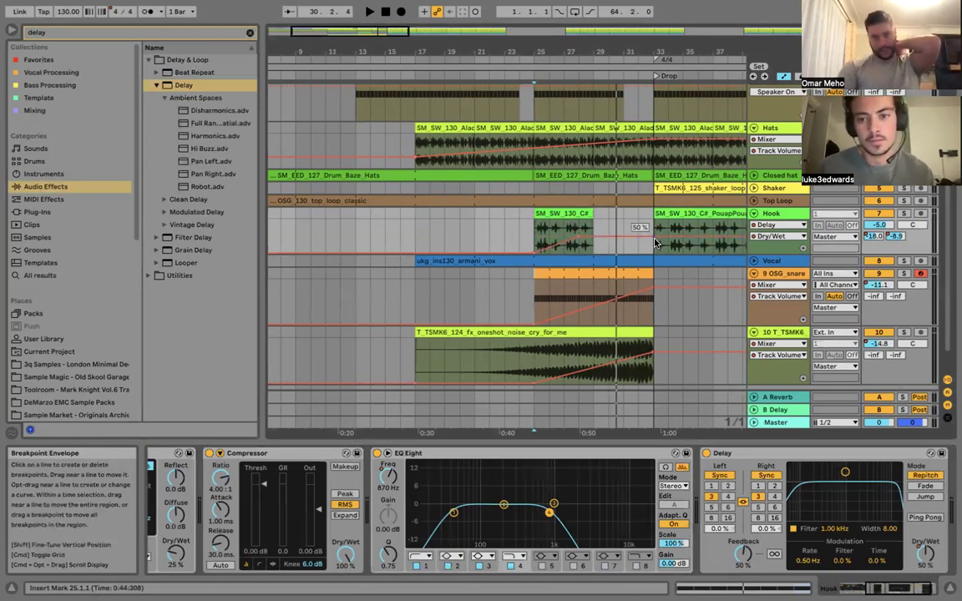
{"action": "left_click", "coordinate": [654, 260]}
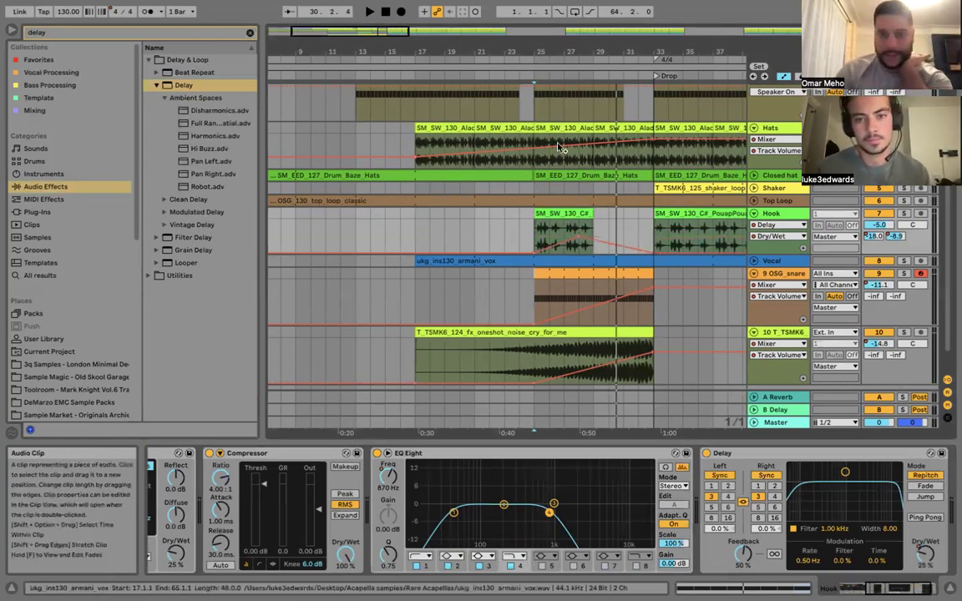
{"action": "left_click", "coordinate": [576, 243]}
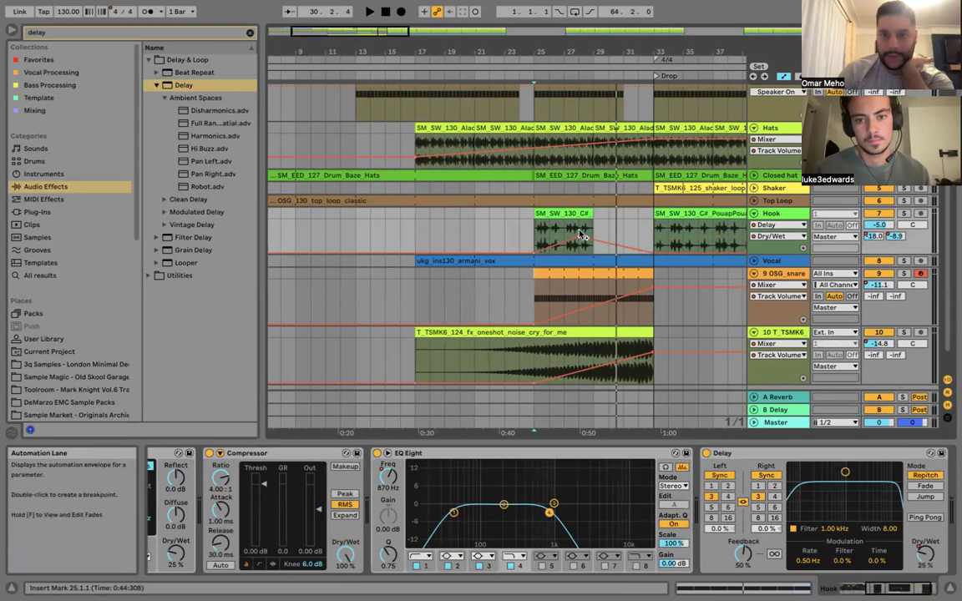
{"action": "key", "text": "Down"}
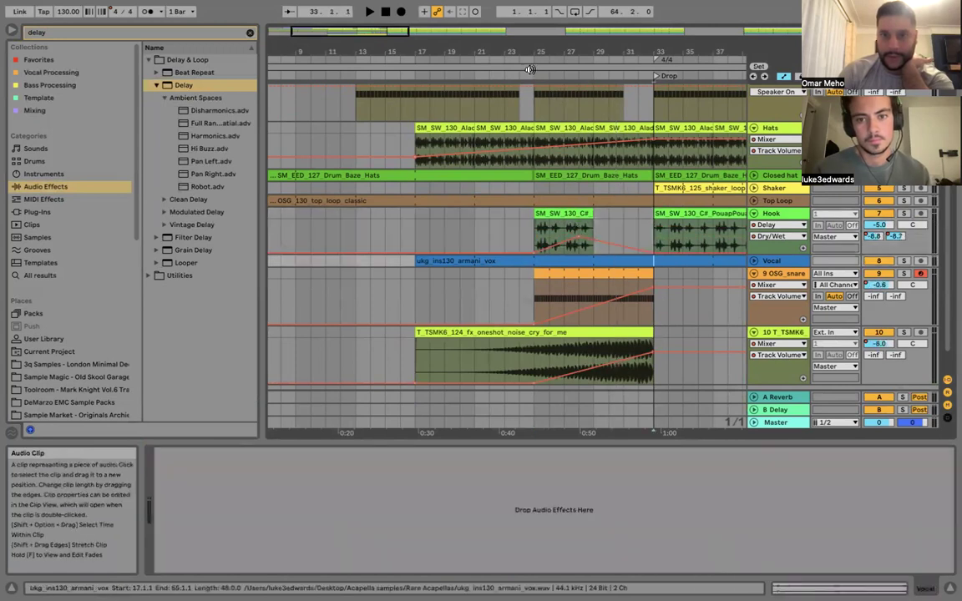
{"action": "key", "text": "Up"}
{"action": "left_click", "coordinate": [529, 75]}
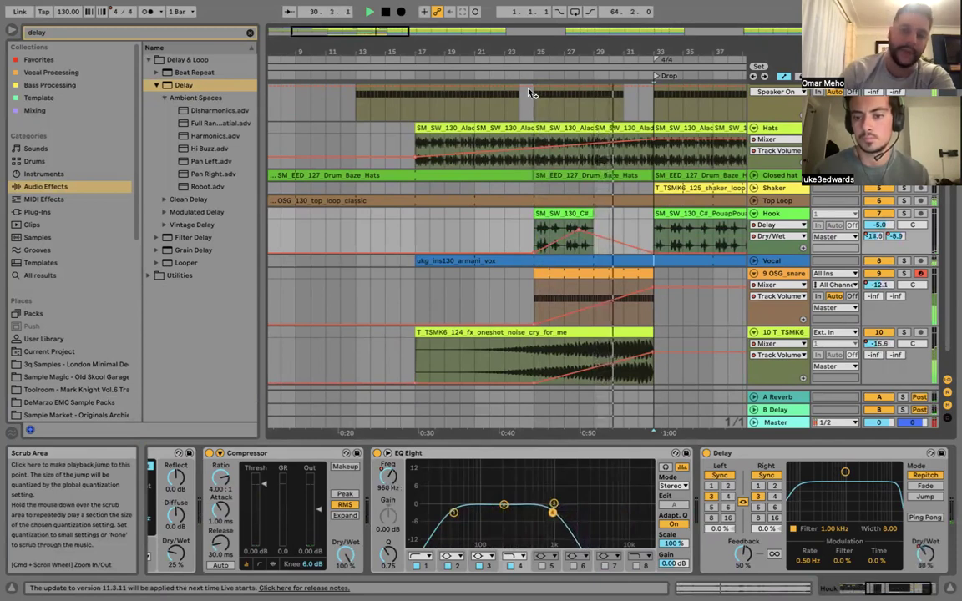
Set the Hook Delay's feedback to 95% and turn on its Ping Pong mode.
{"action": "left_click", "coordinate": [742, 565]}
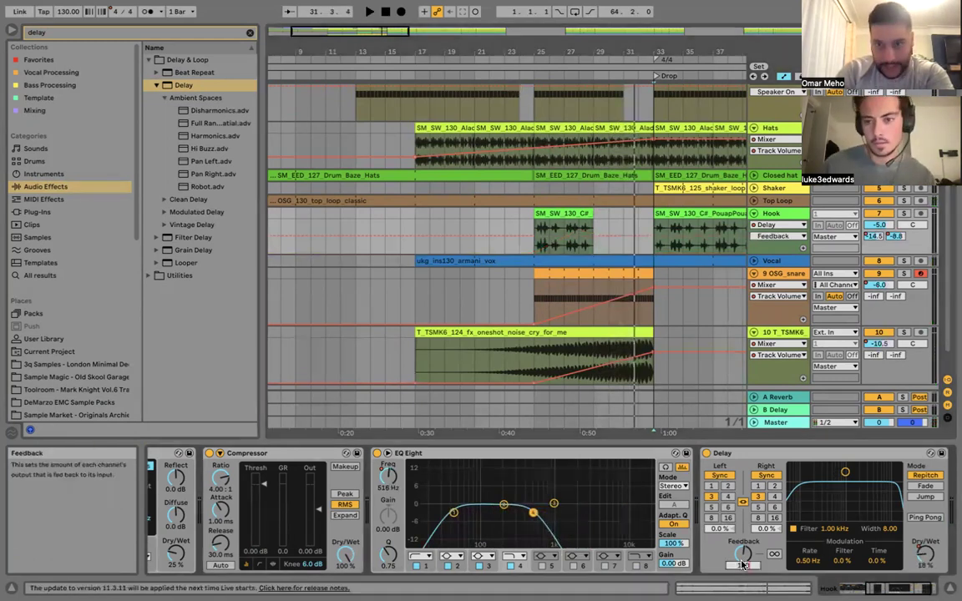
{"action": "left_click", "coordinate": [925, 517]}
{"action": "left_click", "coordinate": [931, 518]}
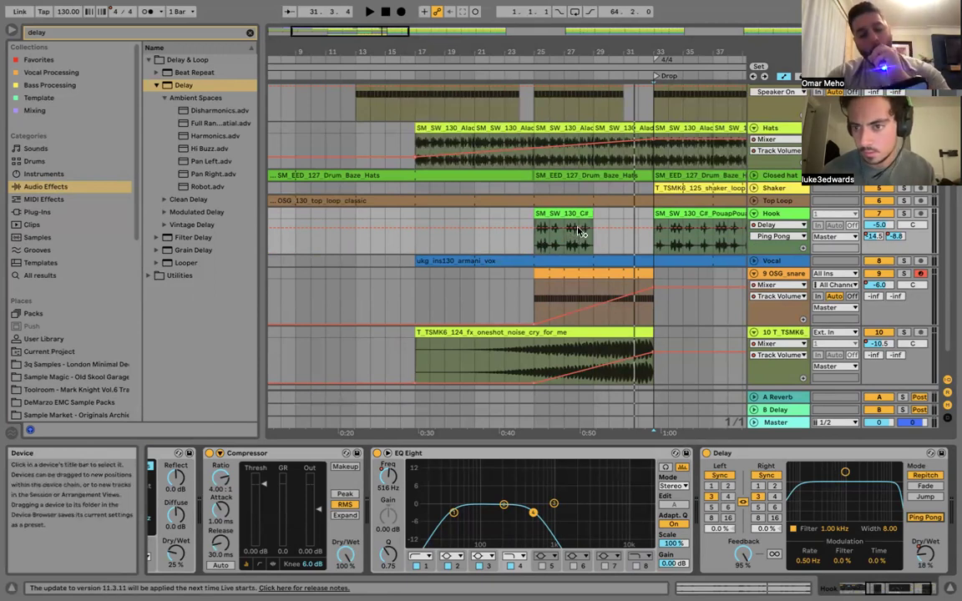
{"action": "left_click", "coordinate": [742, 557]}
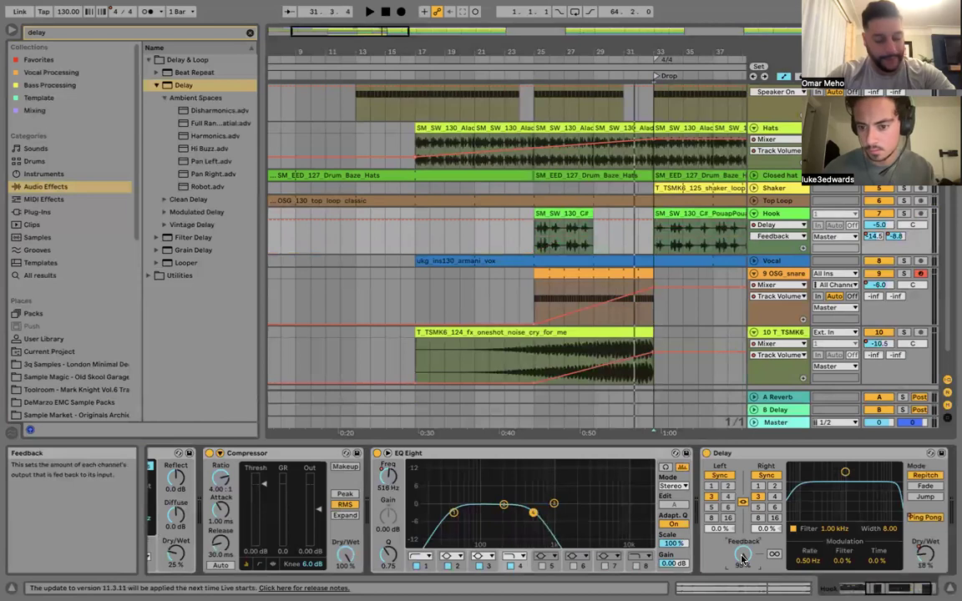
Reshape the Delay's Dry/Wet automation to stay low until about bar 28 and climb to about 76% at bar 29, and play from bar 25.
{"action": "left_click", "coordinate": [923, 553]}
{"action": "mouse_move", "coordinate": [577, 231]}
{"action": "mouse_move", "coordinate": [577, 231]}
{"action": "left_mouse_down"}
{"action": "mouse_move", "coordinate": [577, 246]}
{"action": "mouse_move", "coordinate": [576, 233]}
{"action": "left_mouse_up"}
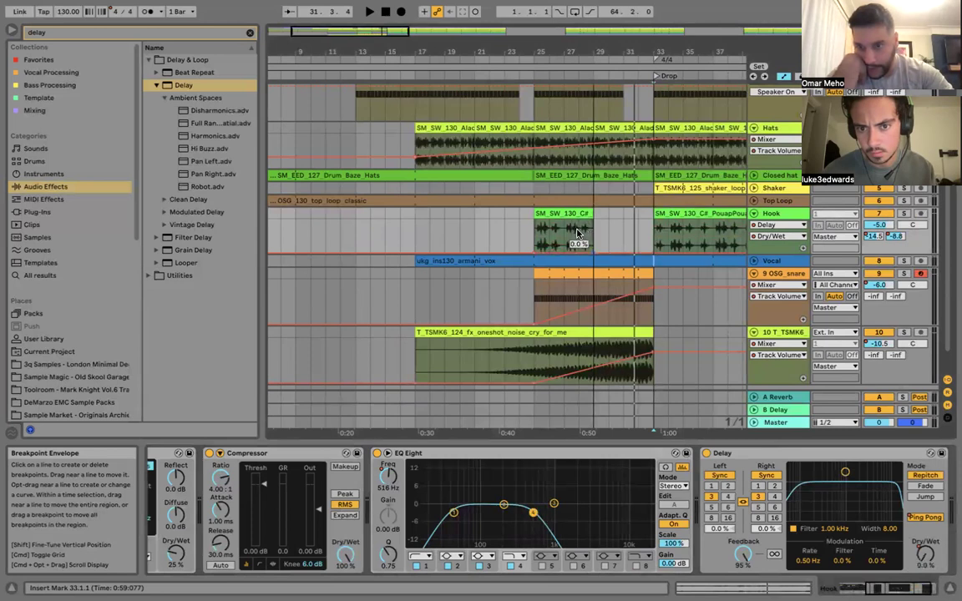
{"action": "left_click", "coordinate": [577, 233]}
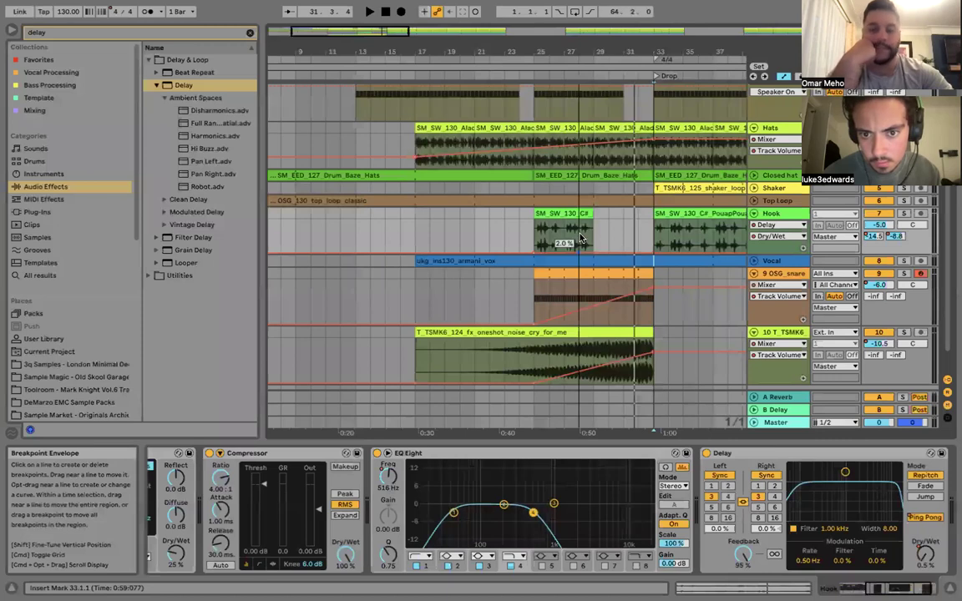
{"action": "left_click_drag", "start_coordinate": [582, 240], "coordinate": [592, 226]}
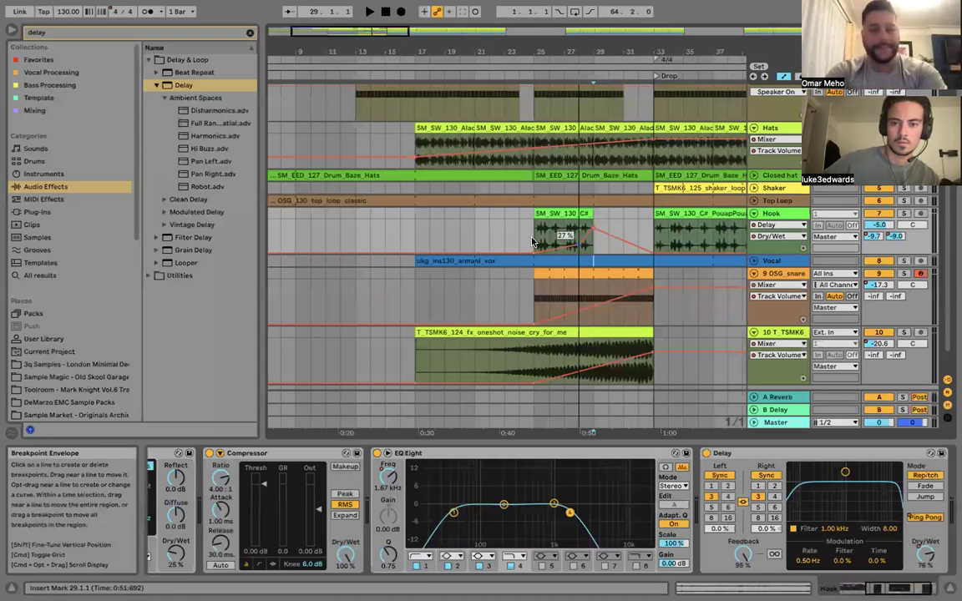
{"action": "left_click", "coordinate": [533, 242]}
{"action": "key", "text": "space"}
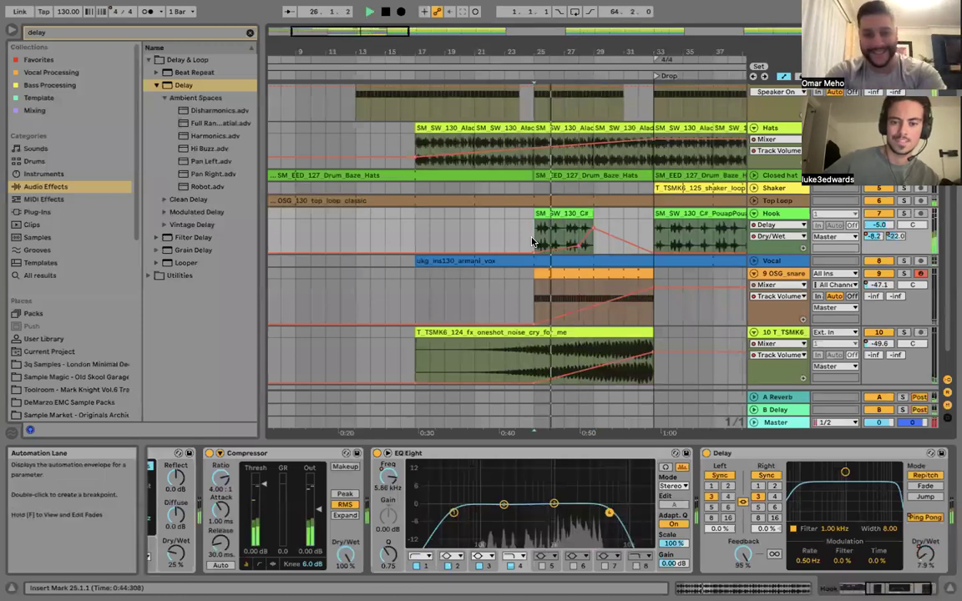